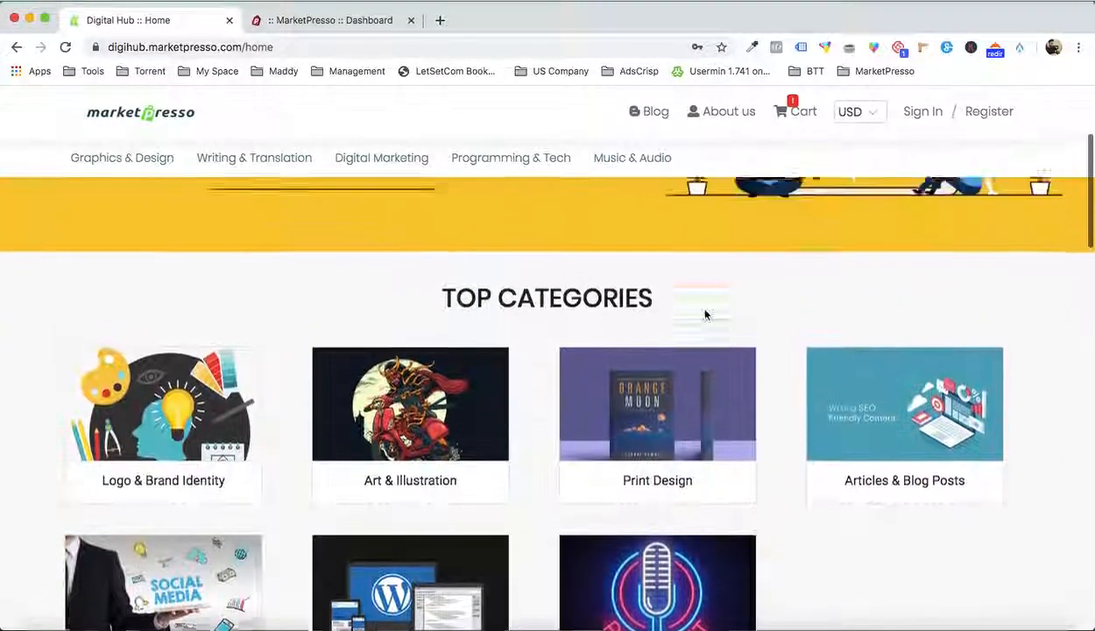
# Examine the sample marketplace's home page, from the banner and top categories through testimonials and popular services to the newsletter signup
pyautogui.scroll(3, 706, 315)
pyautogui.scroll(-5, 706, 315)
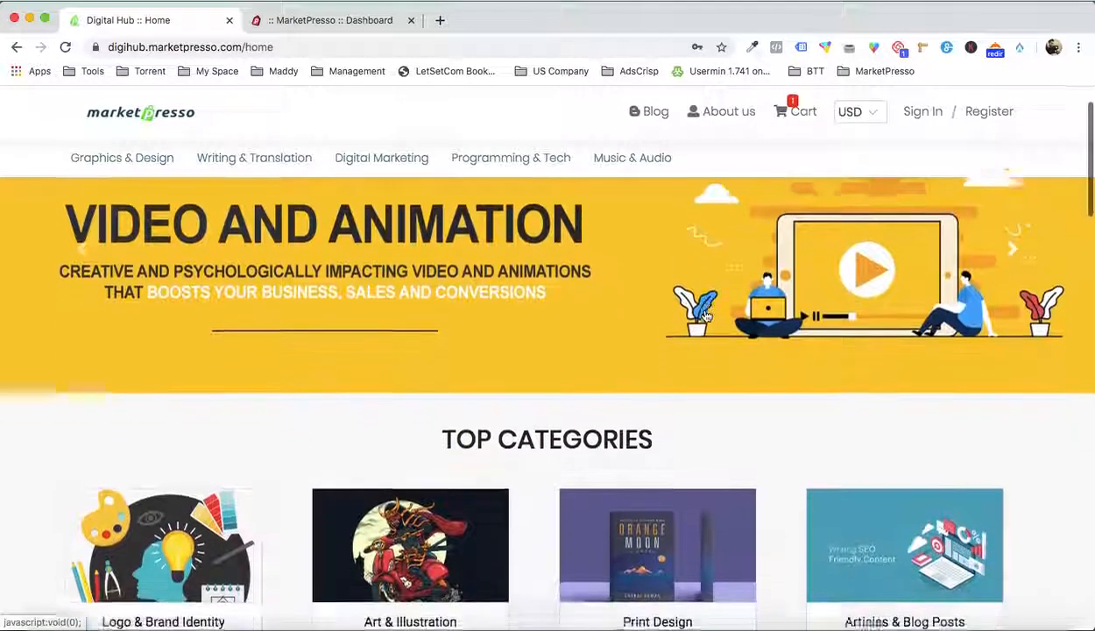
pyautogui.scroll(6, 706, 315)
pyautogui.scroll(-7, 706, 315)
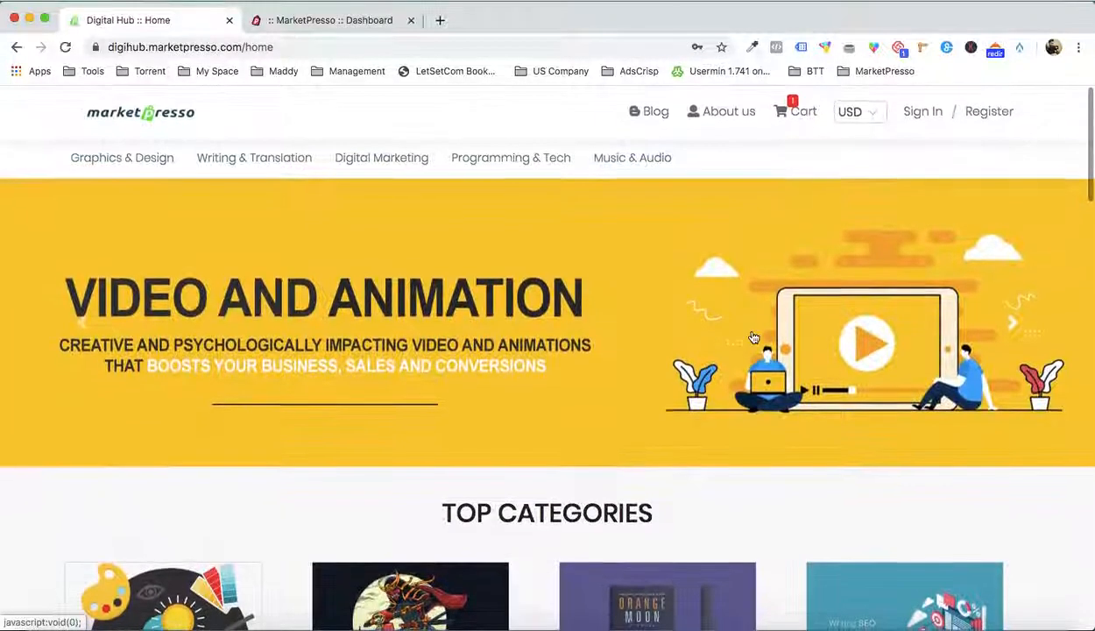
pyautogui.scroll(-6, 861, 421)
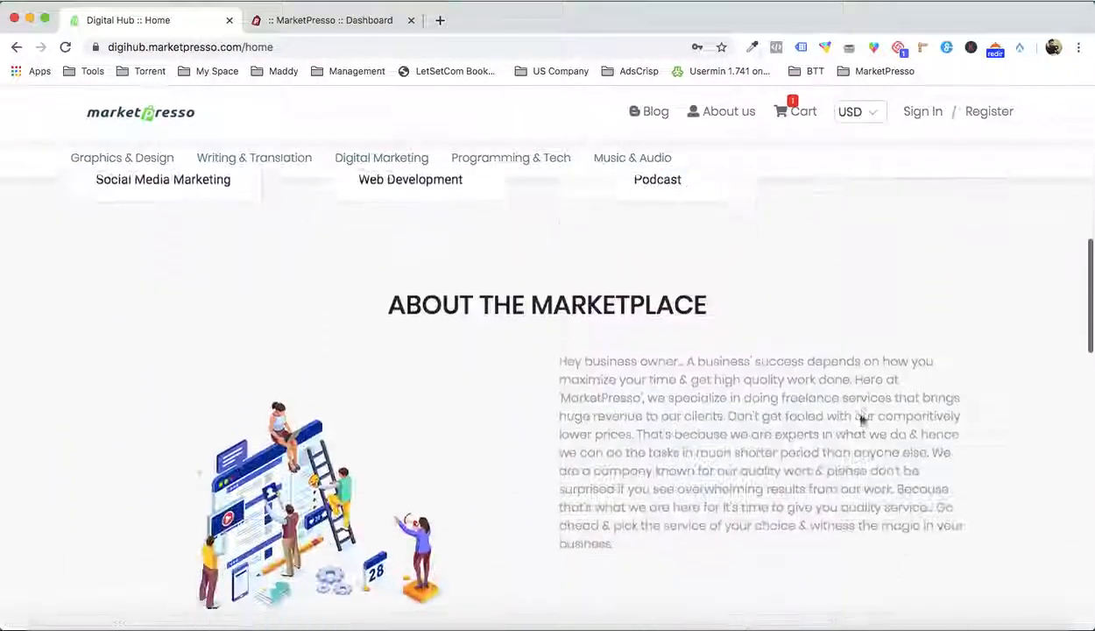
pyautogui.scroll(-10, 784, 447)
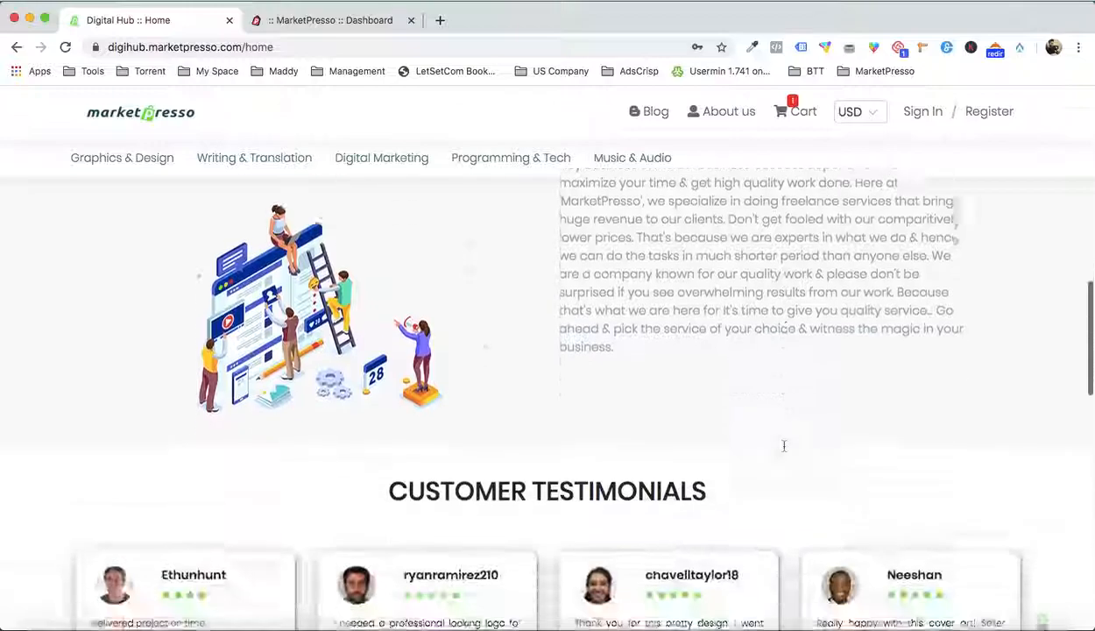
pyautogui.scroll(-7, 784, 451)
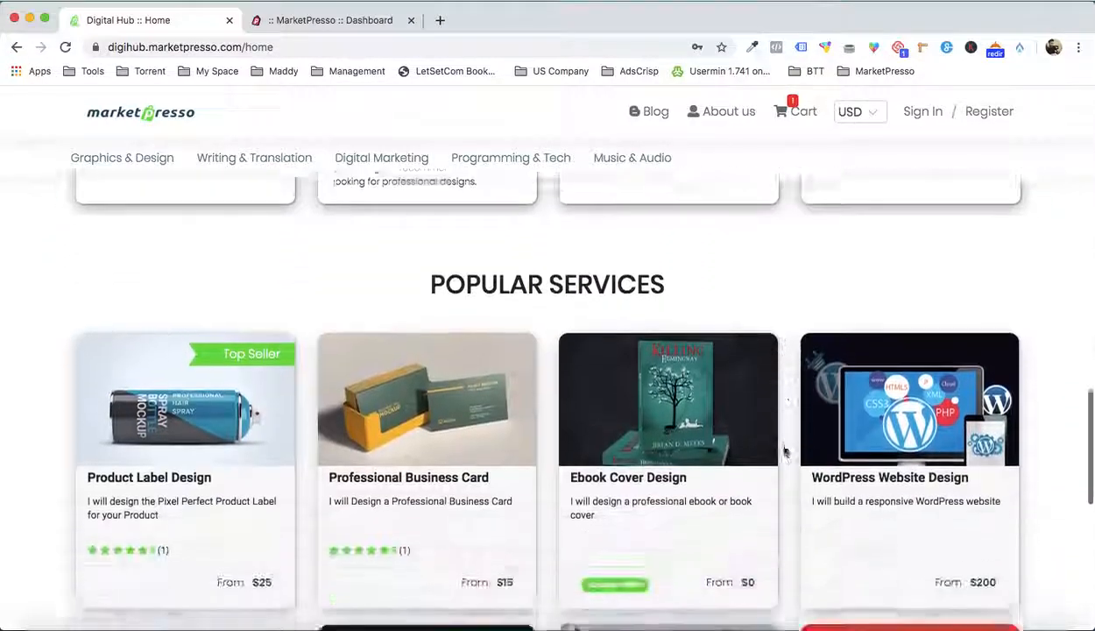
pyautogui.scroll(-5, 784, 451)
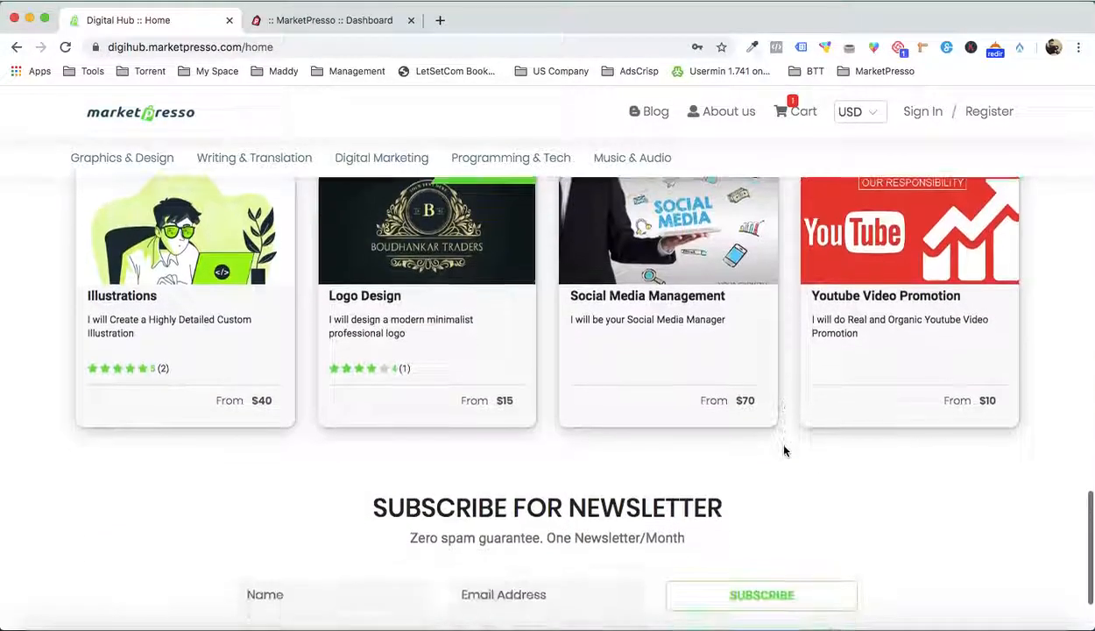
pyautogui.scroll(15, 784, 451)
pyautogui.scroll(-8, 785, 451)
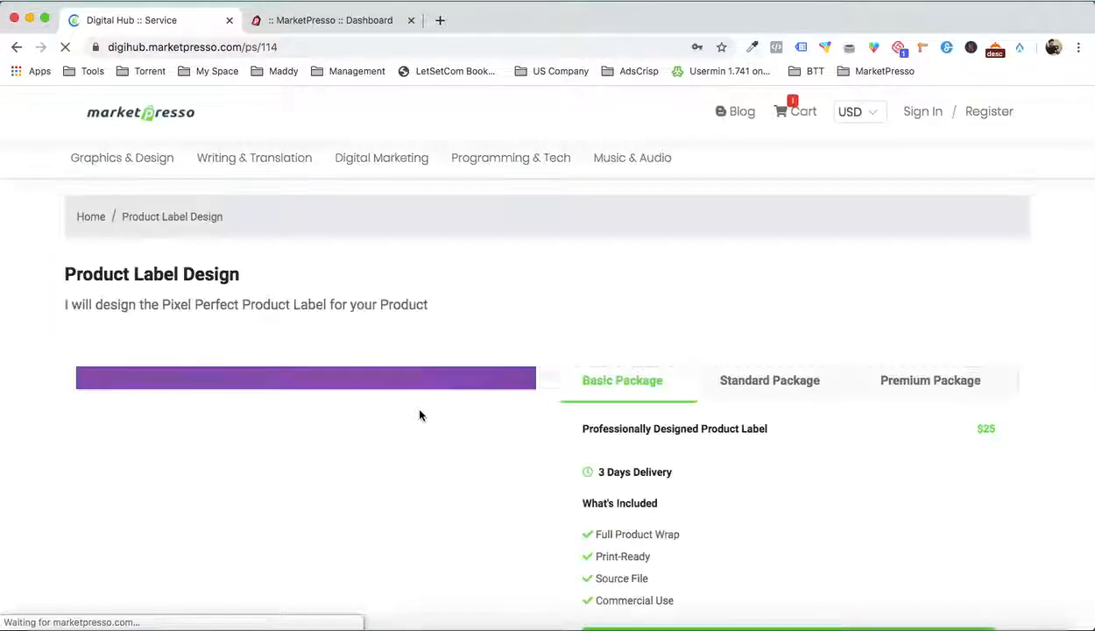
# Review the Product Label Design service page, including its image gallery, packages, reviews and browsing history
pyautogui.scroll(-5, 419, 415)
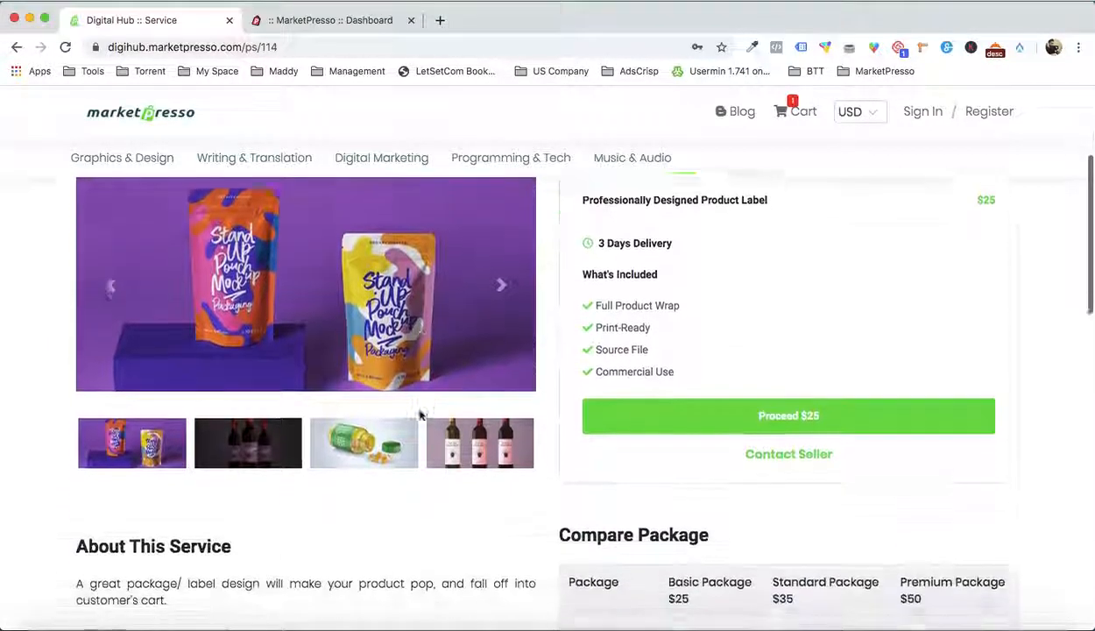
pyautogui.scroll(-8, 420, 411)
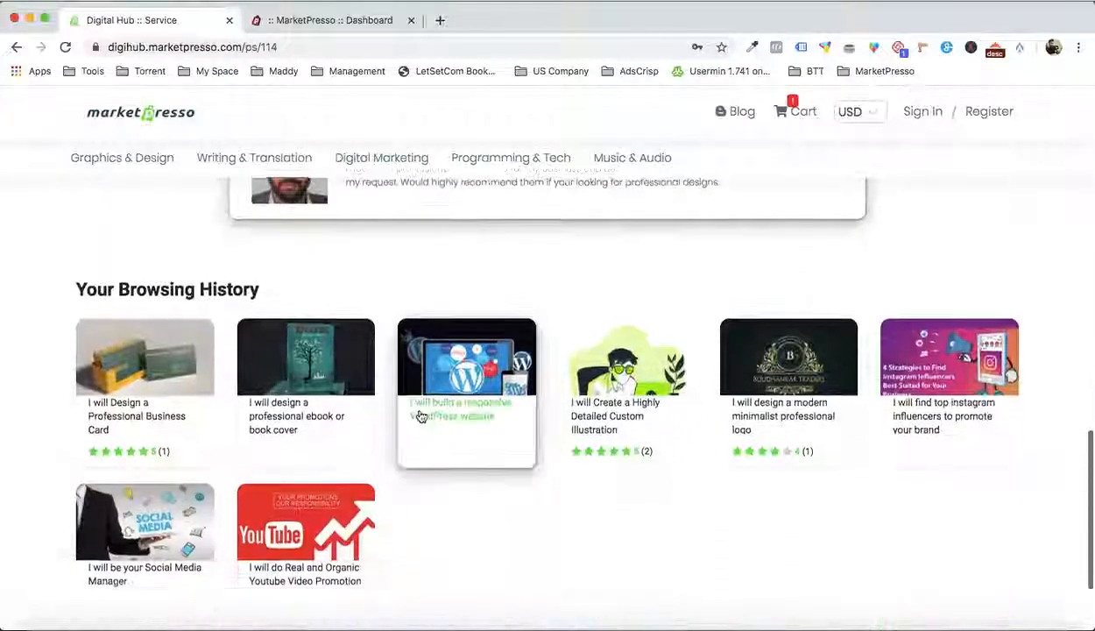
pyautogui.scroll(1, 421, 415)
pyautogui.scroll(12, 420, 414)
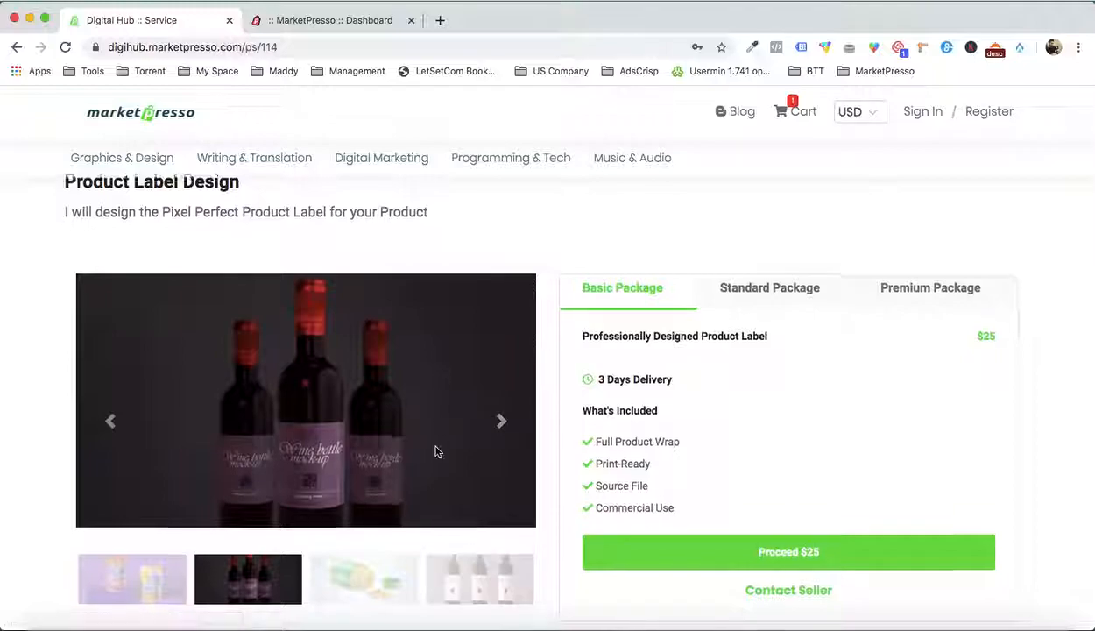
pyautogui.scroll(-2, 455, 449)
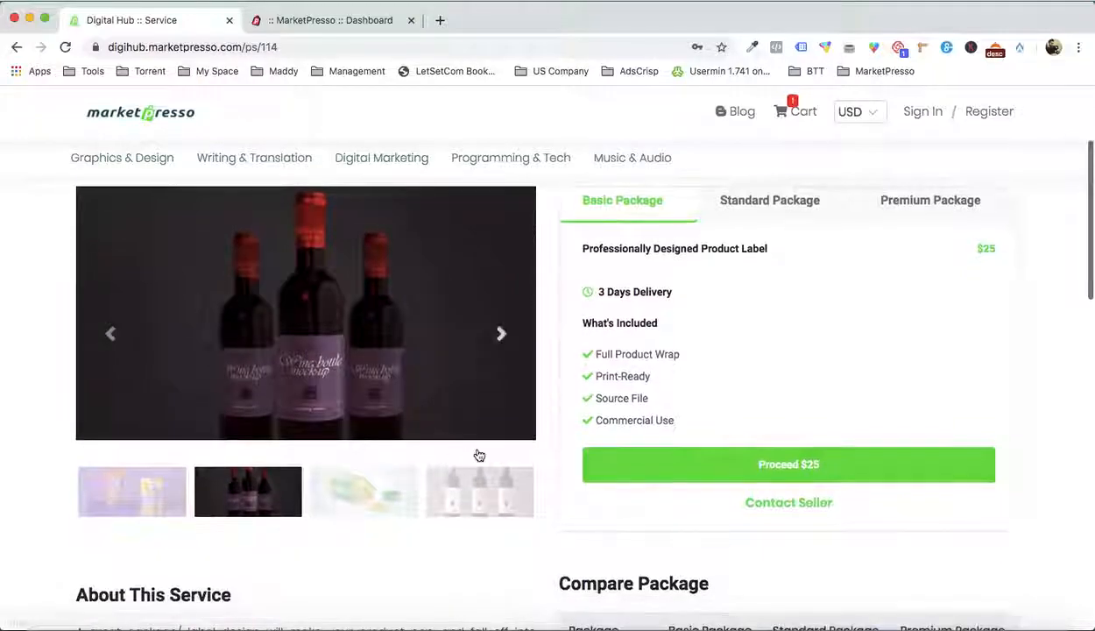
# Proceed with the $25 Basic Package and look over its package customization page with the available addons
pyautogui.click(682, 466)
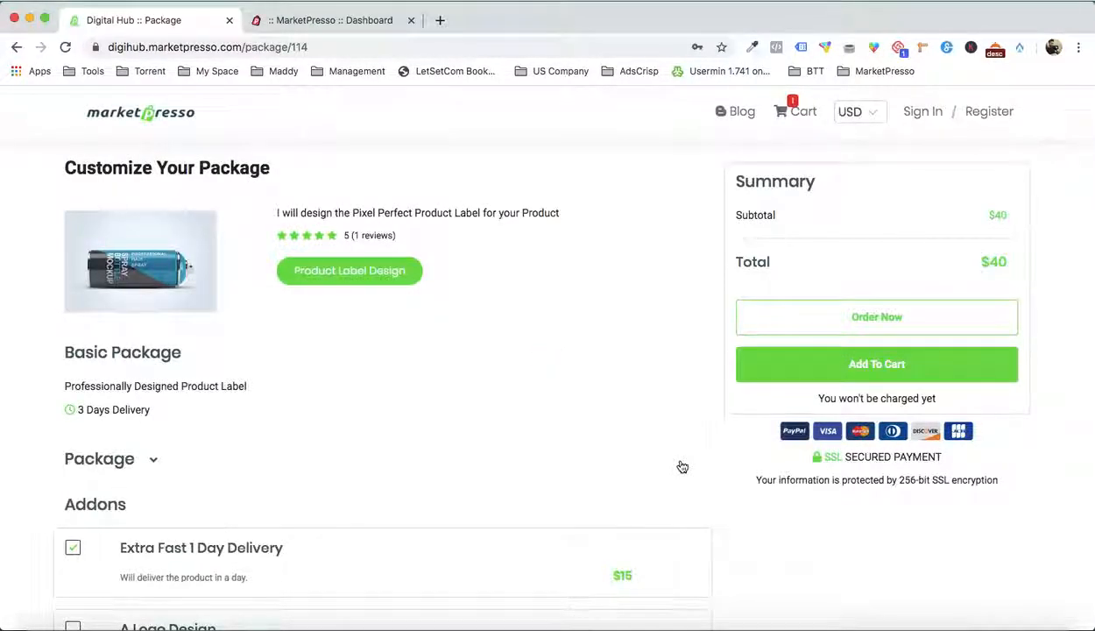
pyautogui.scroll(-4, 680, 464)
pyautogui.scroll(4, 680, 465)
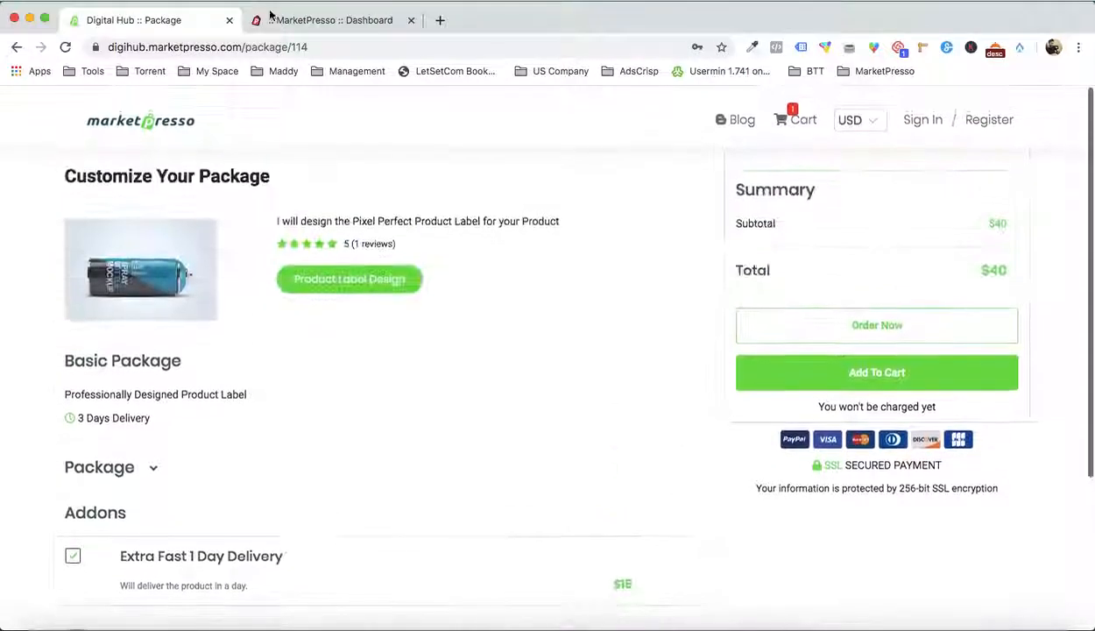
# Switch to the MarketPresso dashboard and start a new marketplace that offers services
pyautogui.click(331, 16)
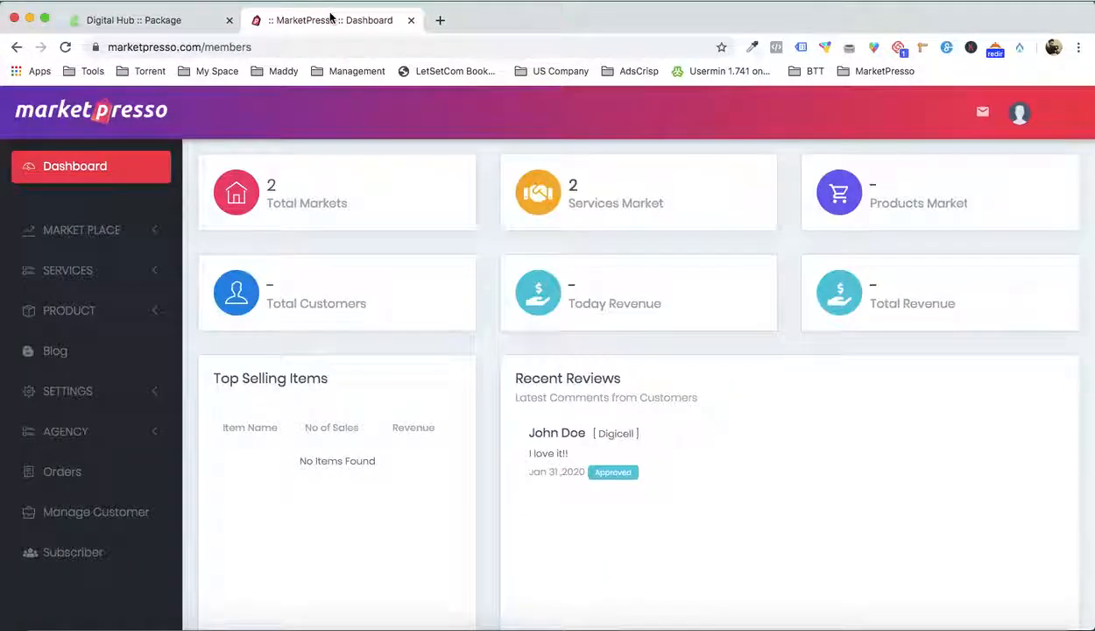
pyautogui.click(137, 229)
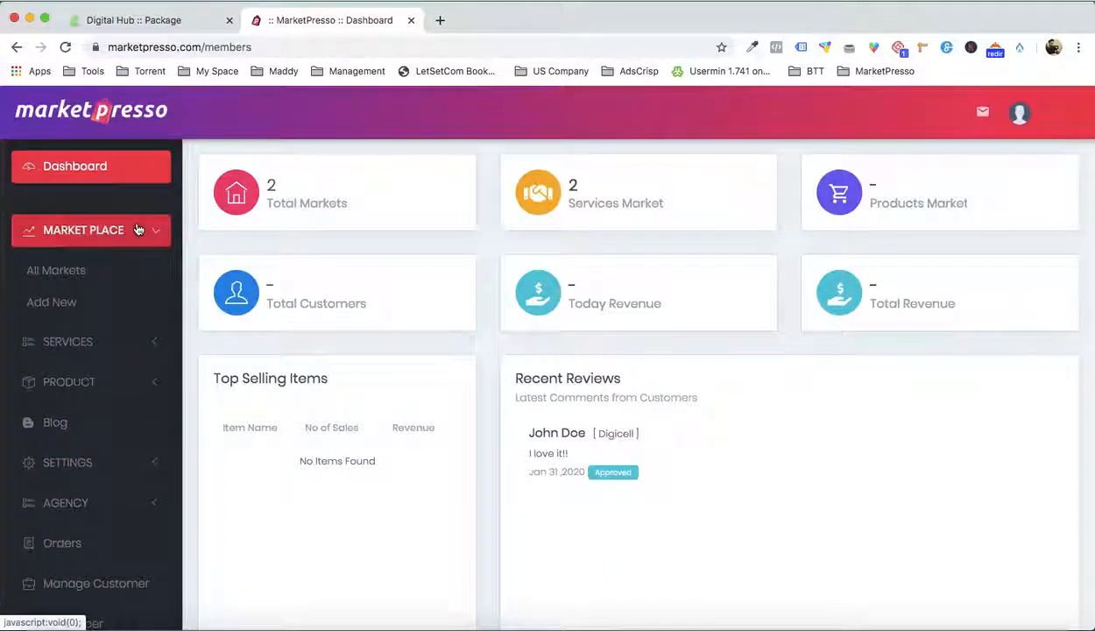
pyautogui.click(67, 304)
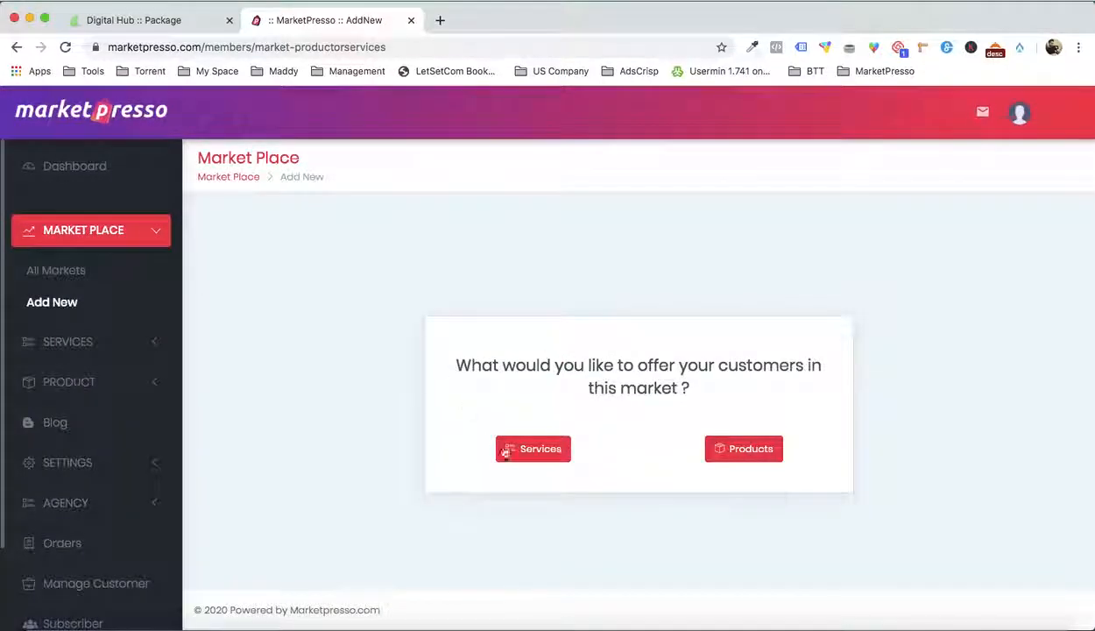
pyautogui.click(510, 449)
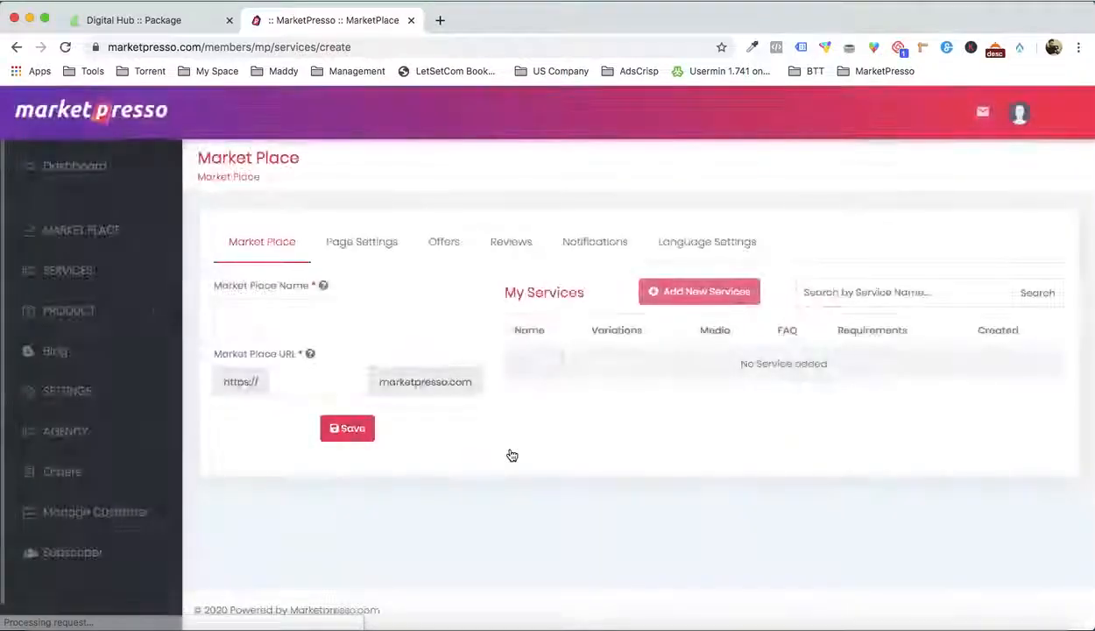
# Name the marketplace "Digi Marketplace", set its URL to "digimarket" and save it
pyautogui.click(267, 307)
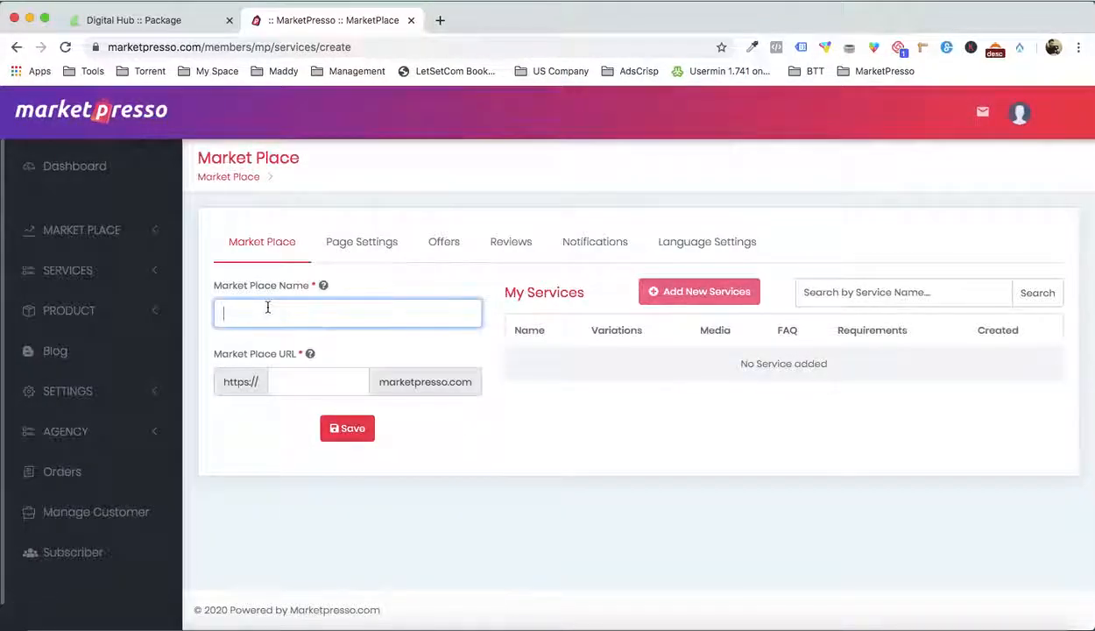
pyautogui.click(294, 382)
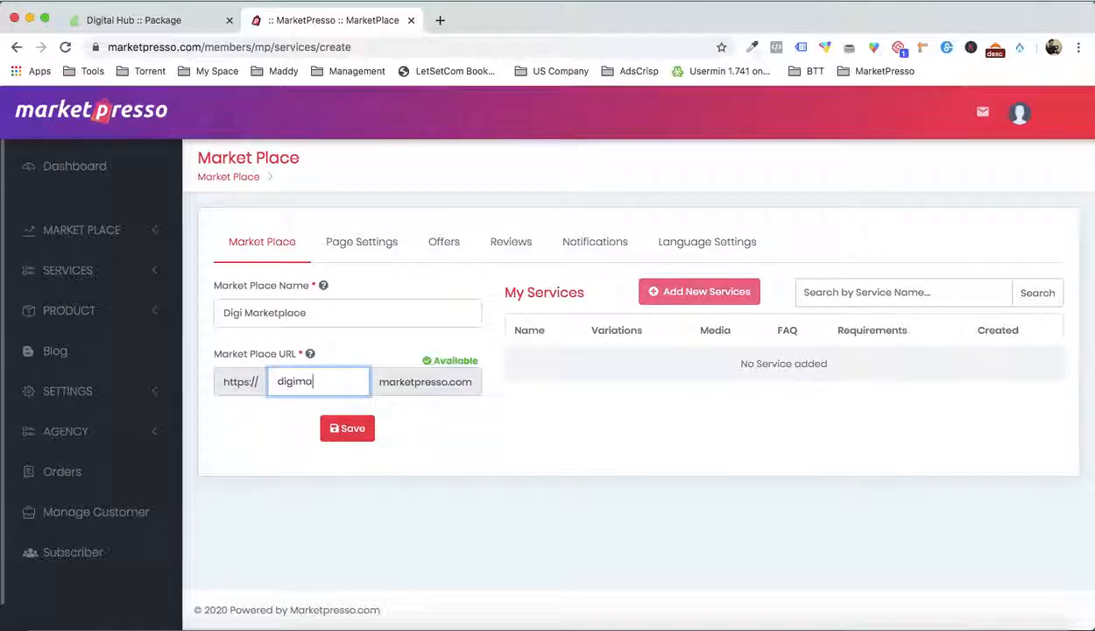
pyautogui.click(365, 428)
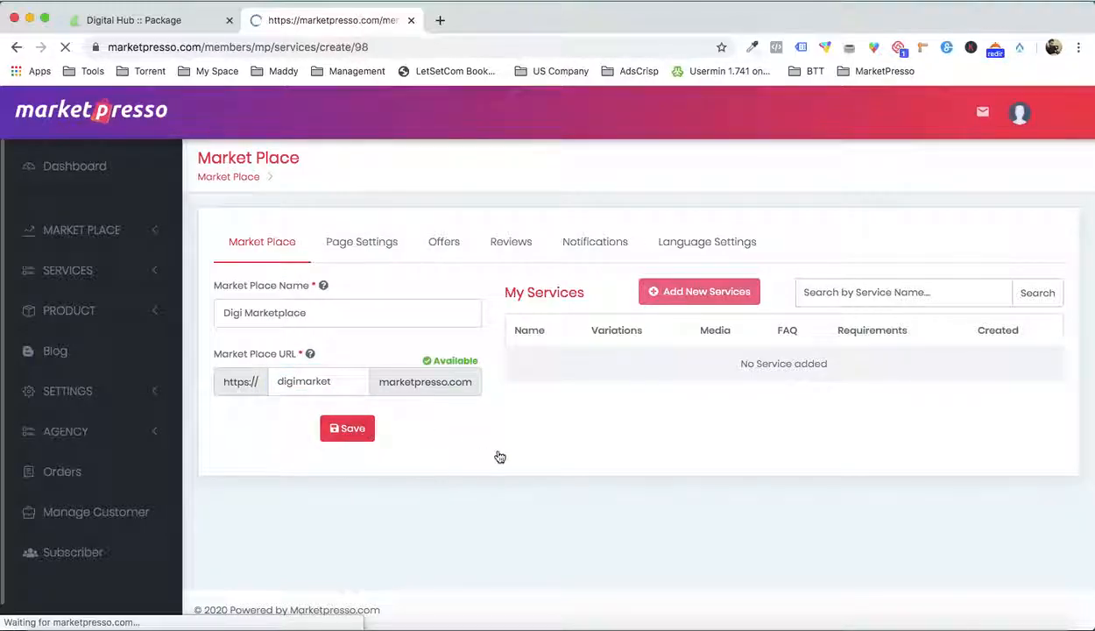
# Upload logo1.png from the Logo folder inside Demo and set it as the marketplace logo
pyautogui.scroll(-2, 498, 455)
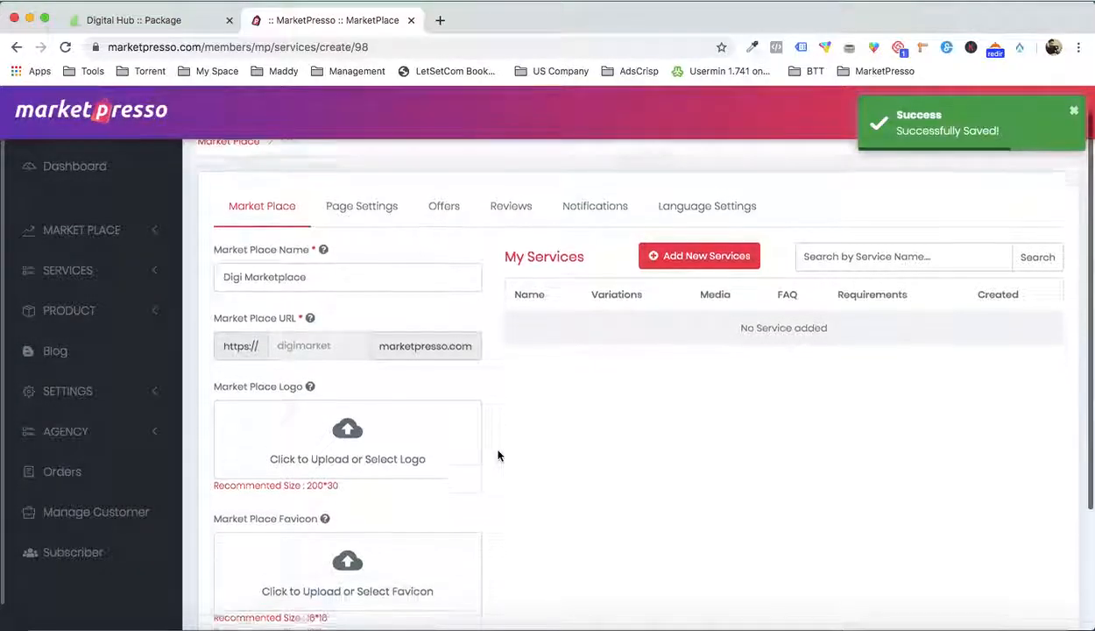
pyautogui.click(387, 420)
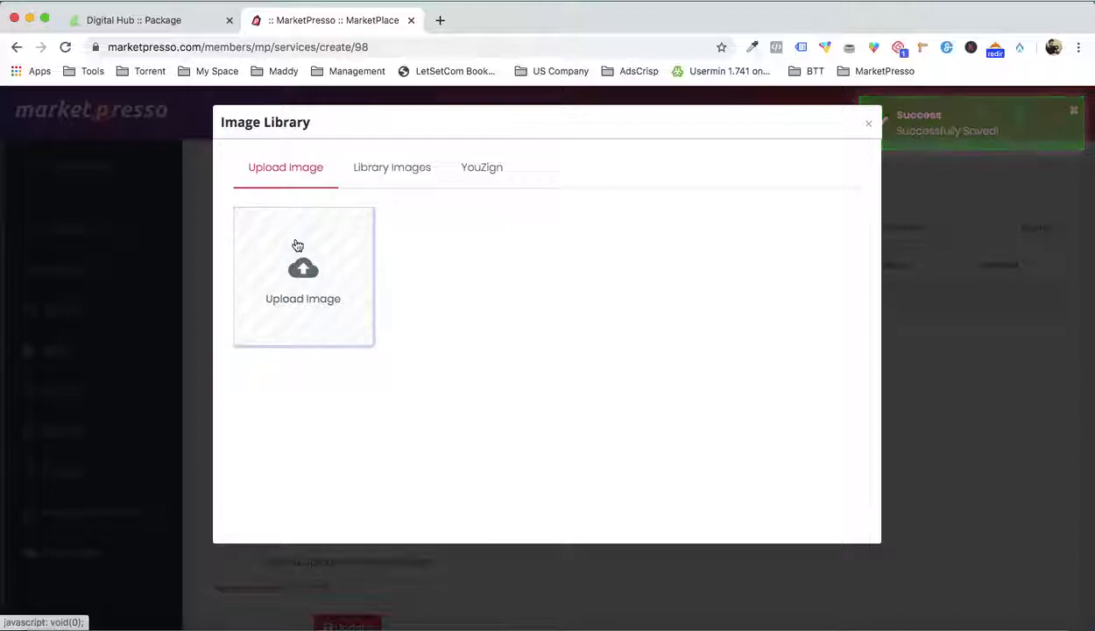
pyautogui.click(297, 245)
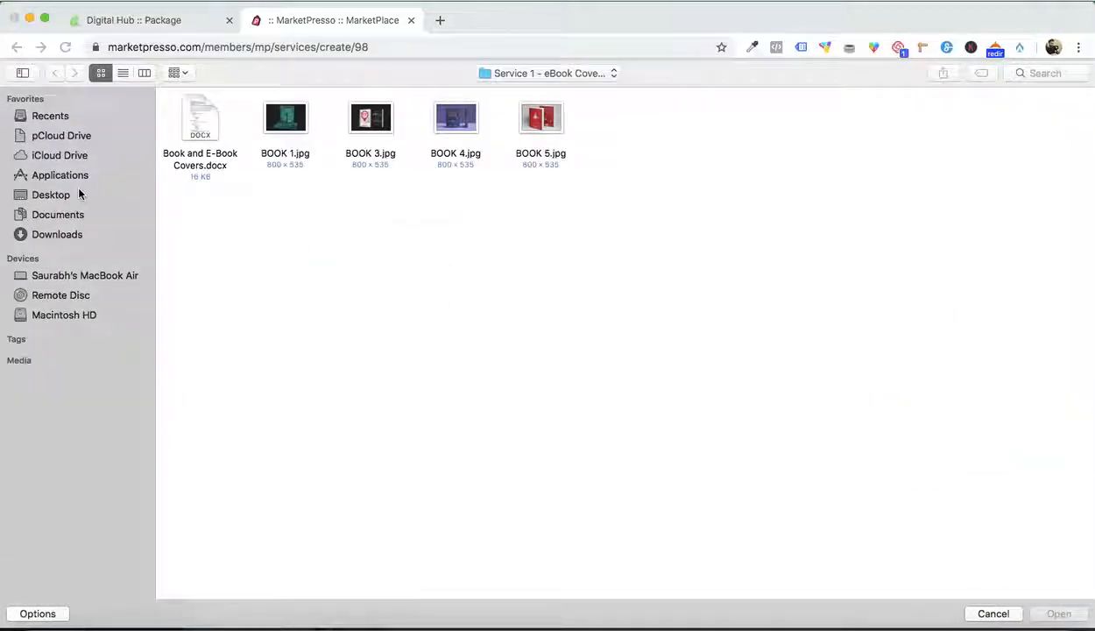
pyautogui.click(534, 77)
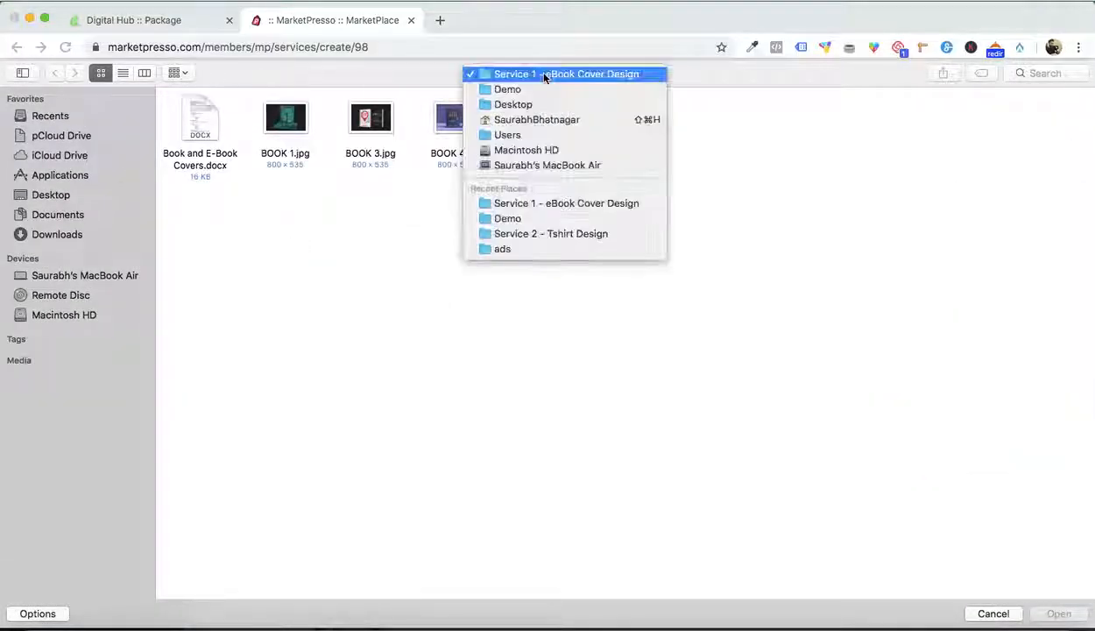
pyautogui.click(527, 90)
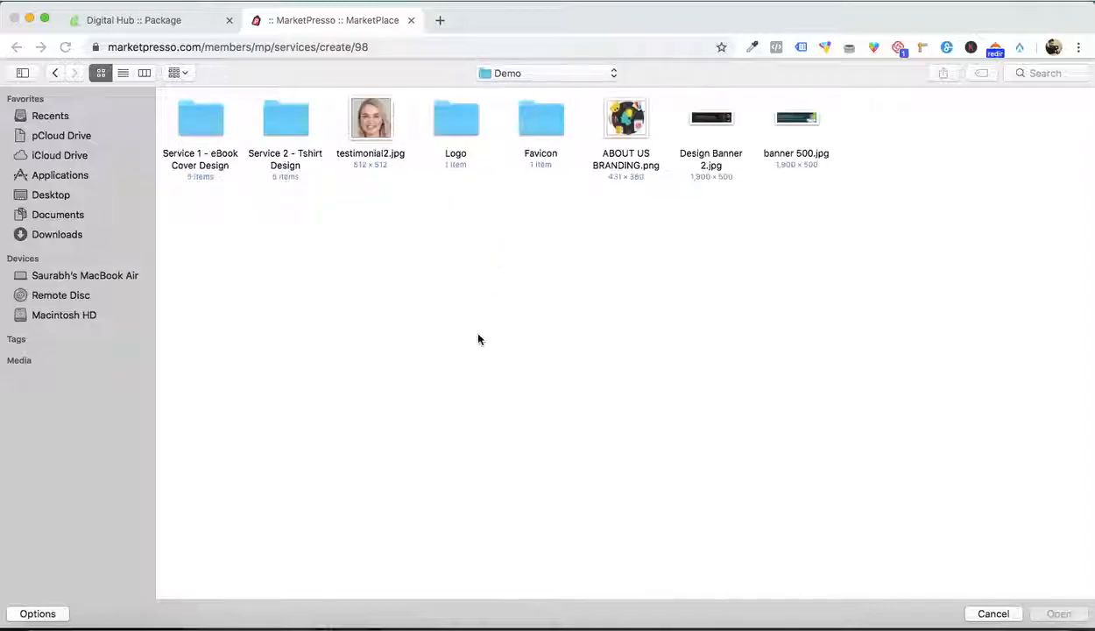
pyautogui.doubleClick(444, 136)
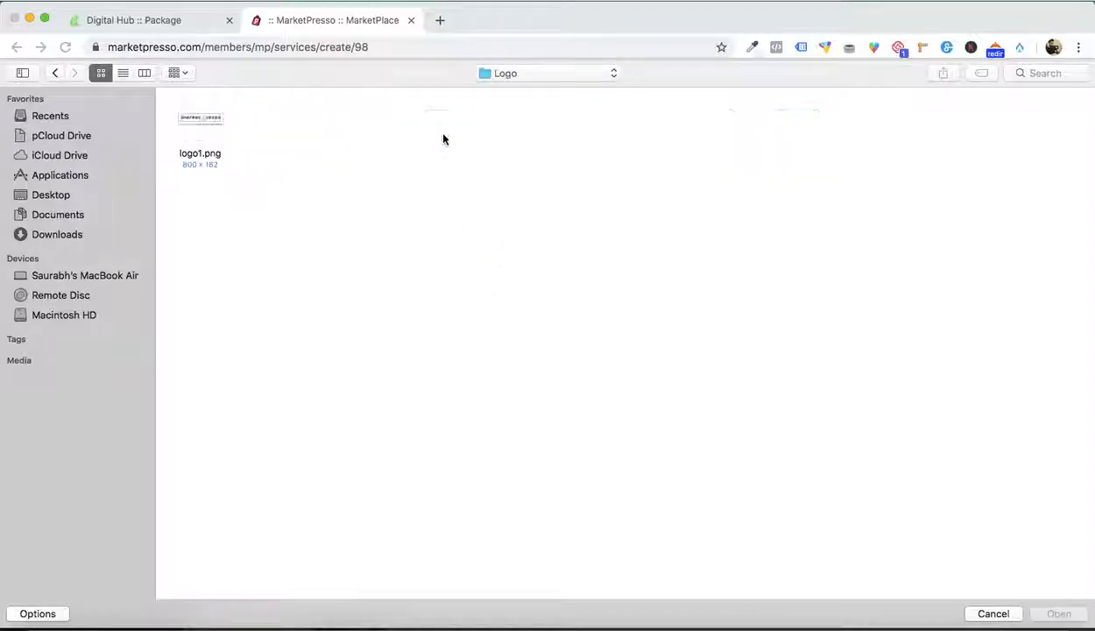
pyautogui.click(210, 123)
pyautogui.doubleClick(211, 123)
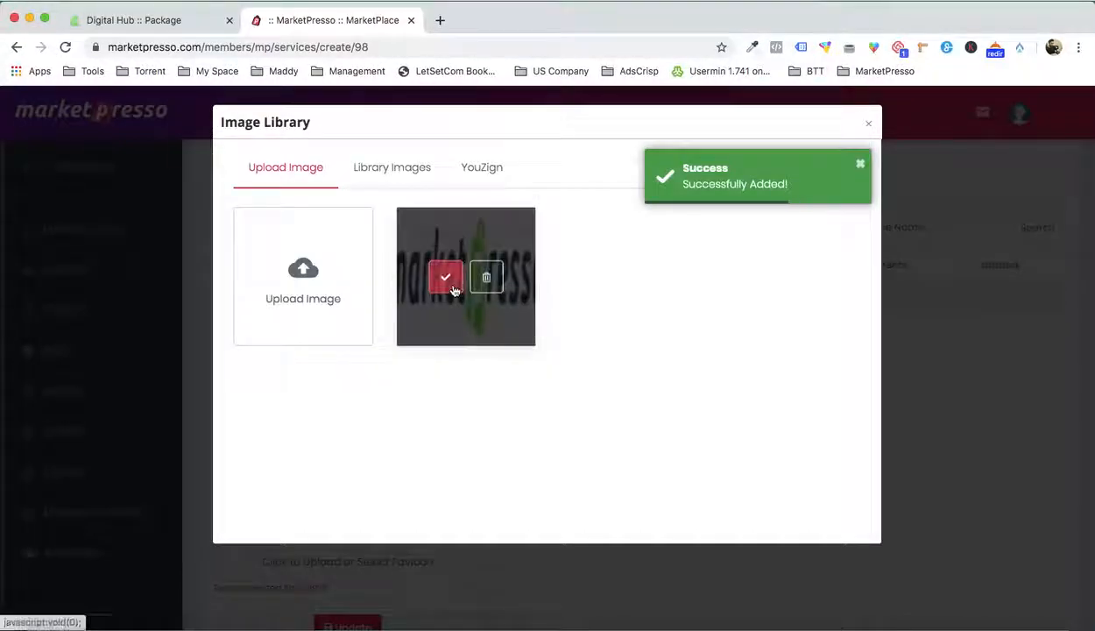
pyautogui.click(450, 285)
# Upload favicon.png from the Favicon folder inside Demo and set it as the marketplace favicon
pyautogui.scroll(-2, 557, 450)
pyautogui.click(358, 424)
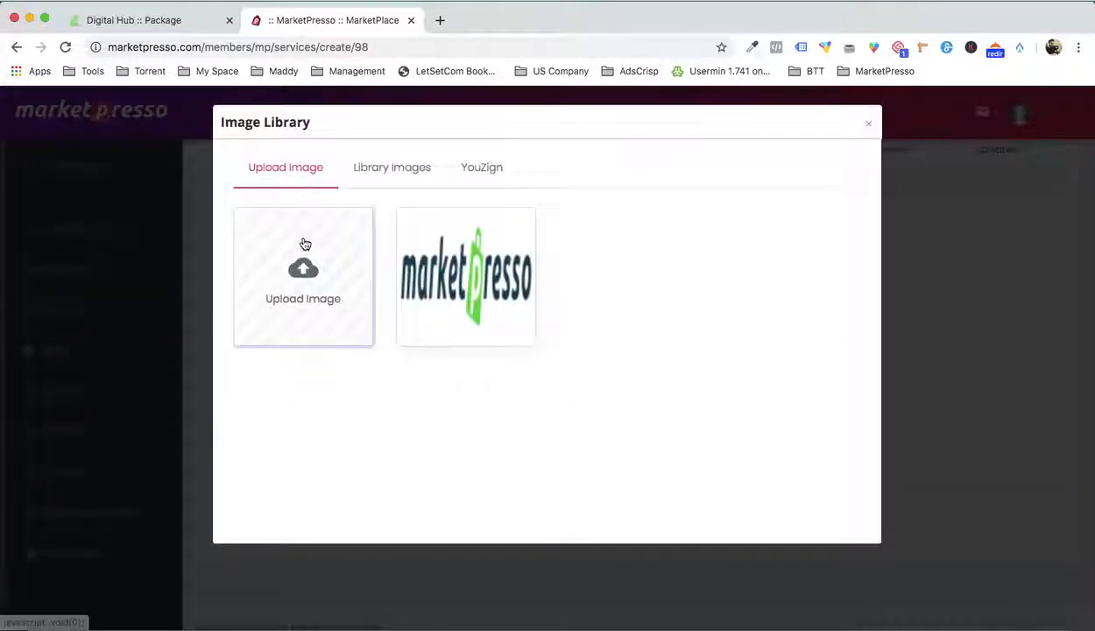
pyautogui.click(303, 242)
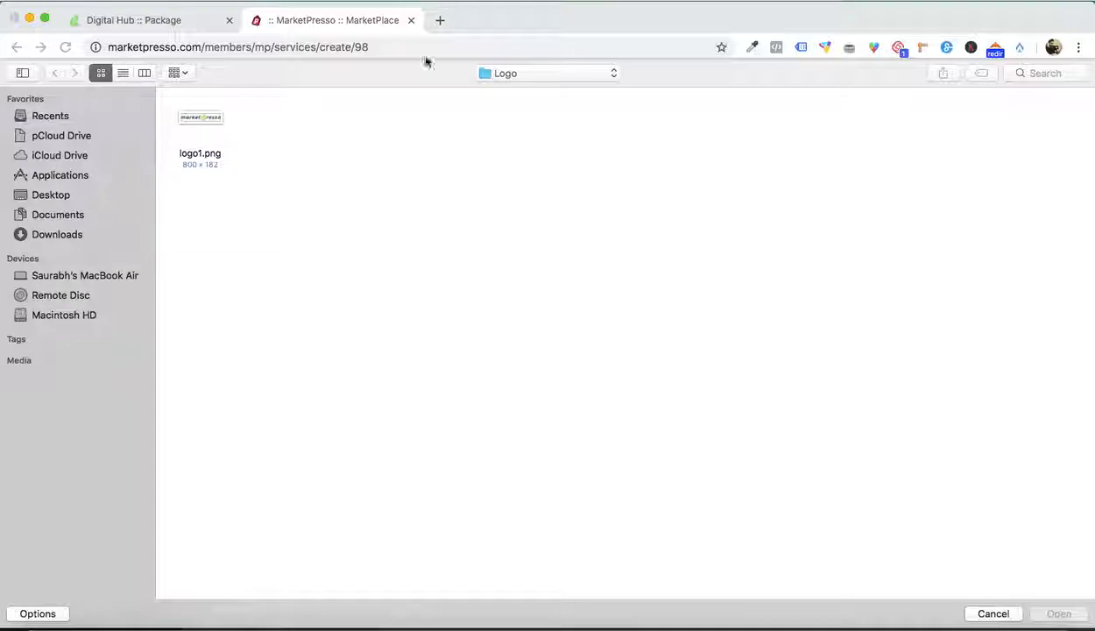
pyautogui.click(506, 76)
pyautogui.click(515, 89)
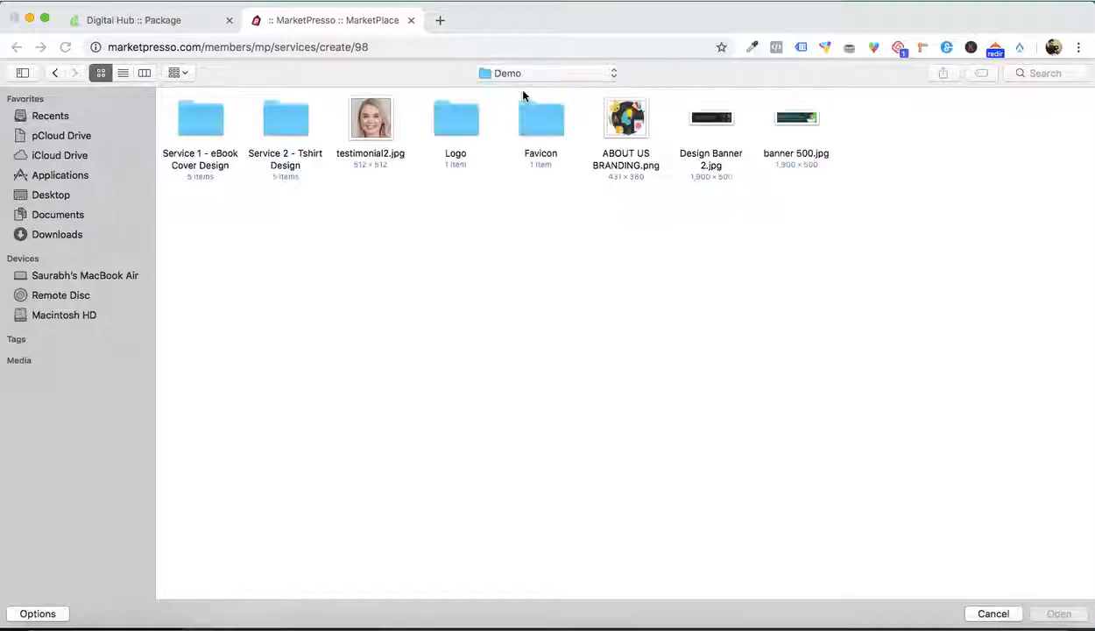
pyautogui.doubleClick(522, 110)
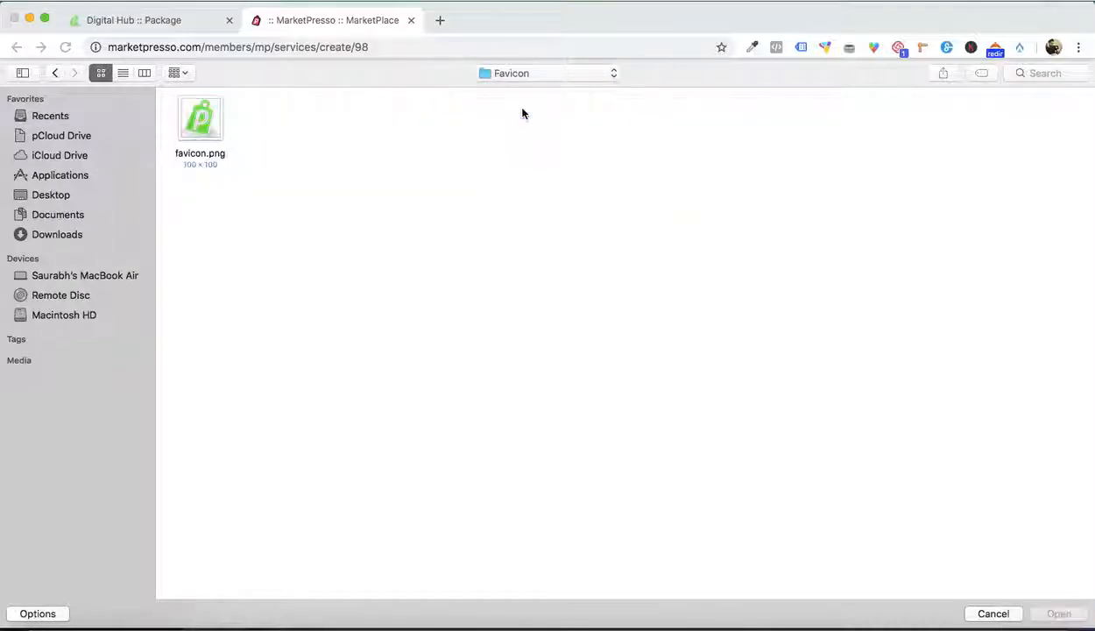
pyautogui.doubleClick(218, 105)
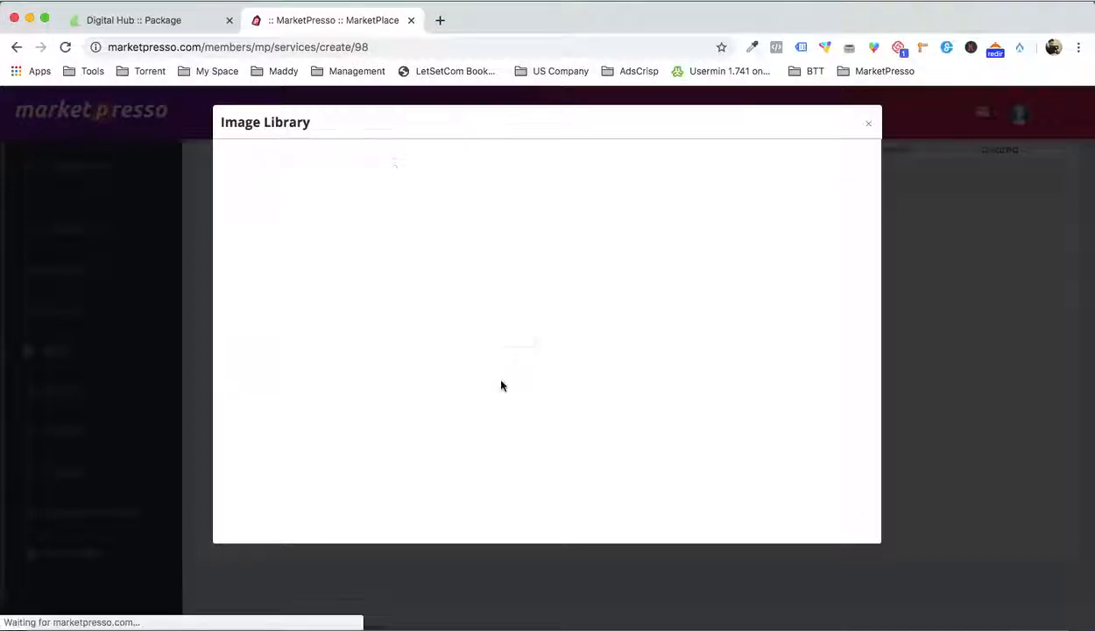
pyautogui.click(444, 276)
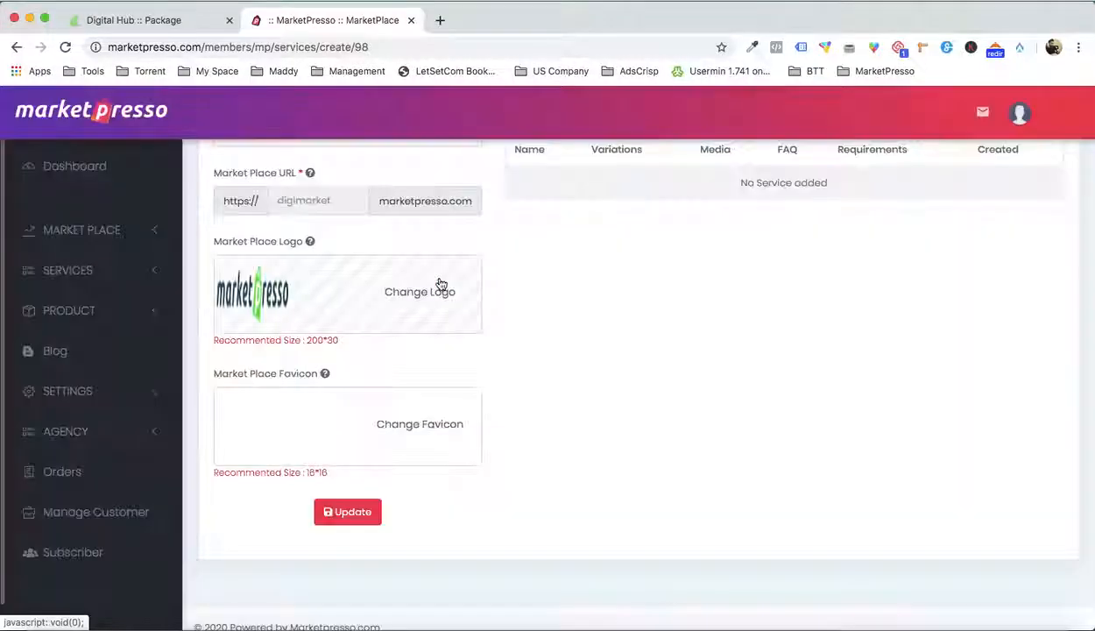
pyautogui.scroll(5, 585, 400)
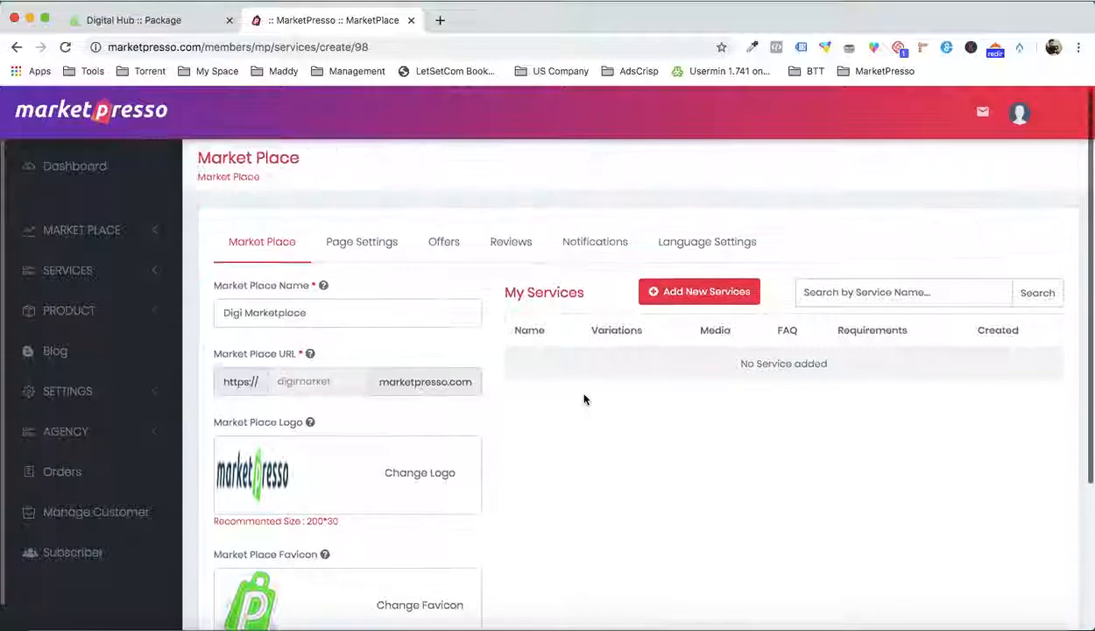
pyautogui.scroll(-3, 603, 402)
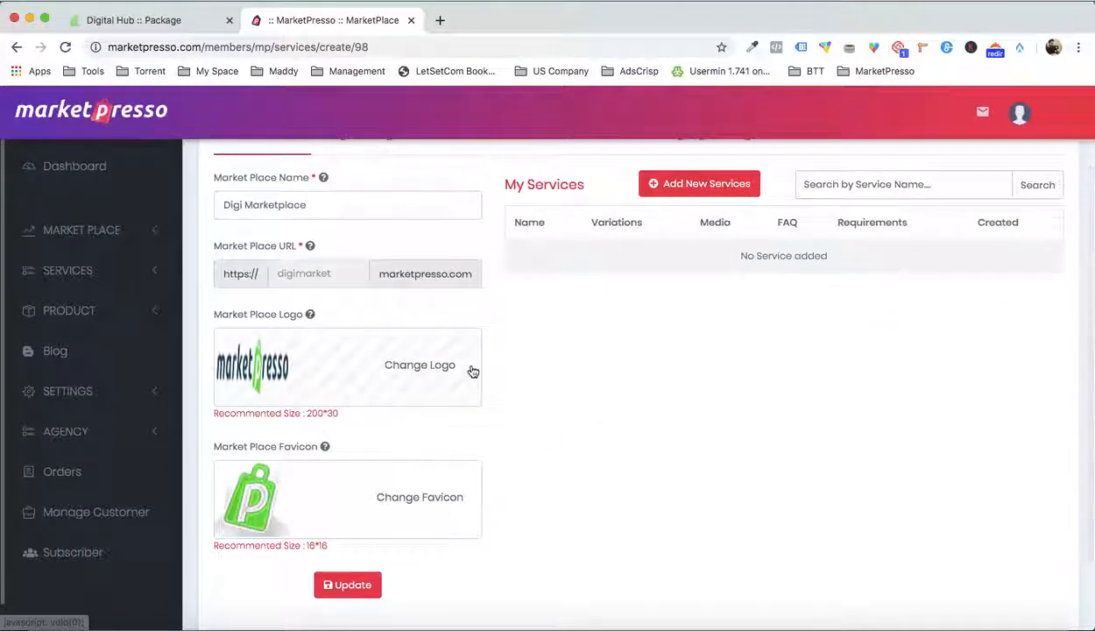
# Start creating a new service for the Digi Marketplace
pyautogui.scroll(2, 472, 370)
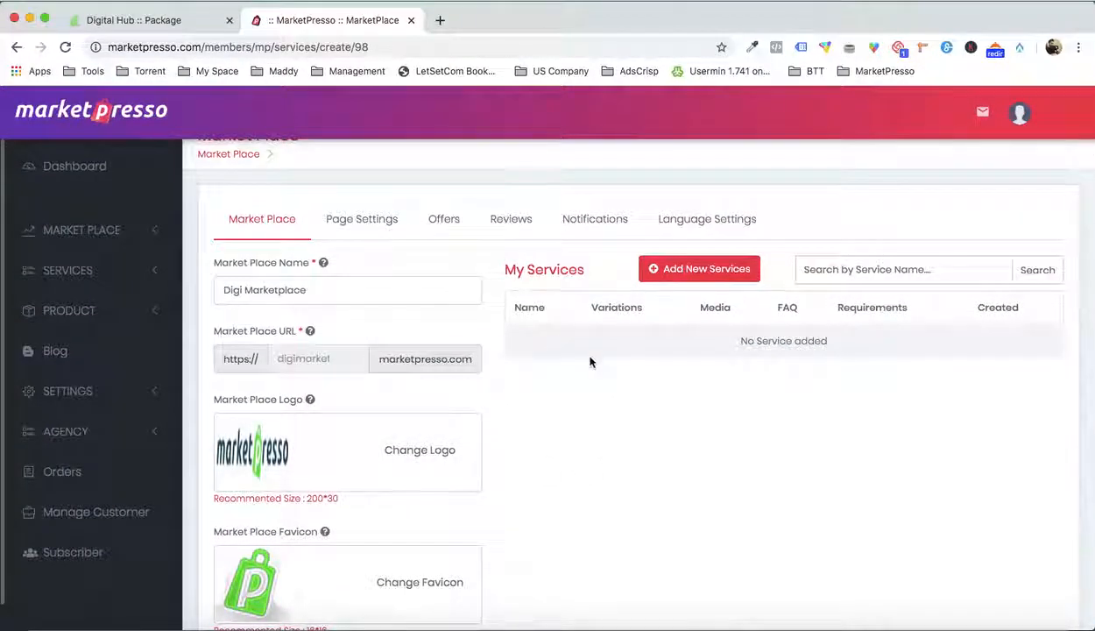
pyautogui.click(688, 274)
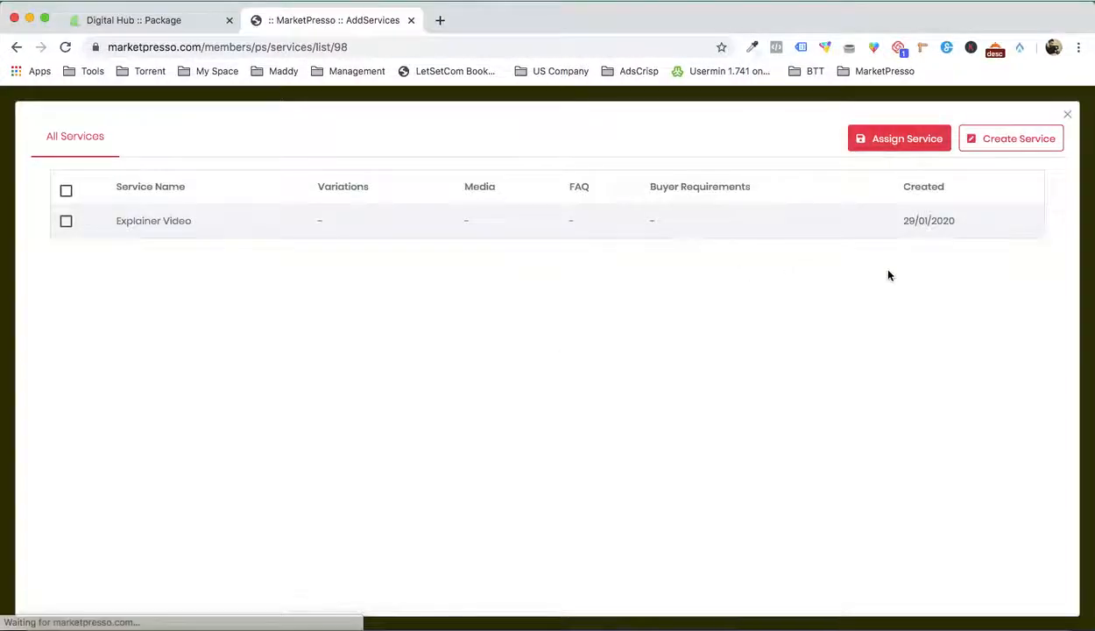
pyautogui.click(1014, 149)
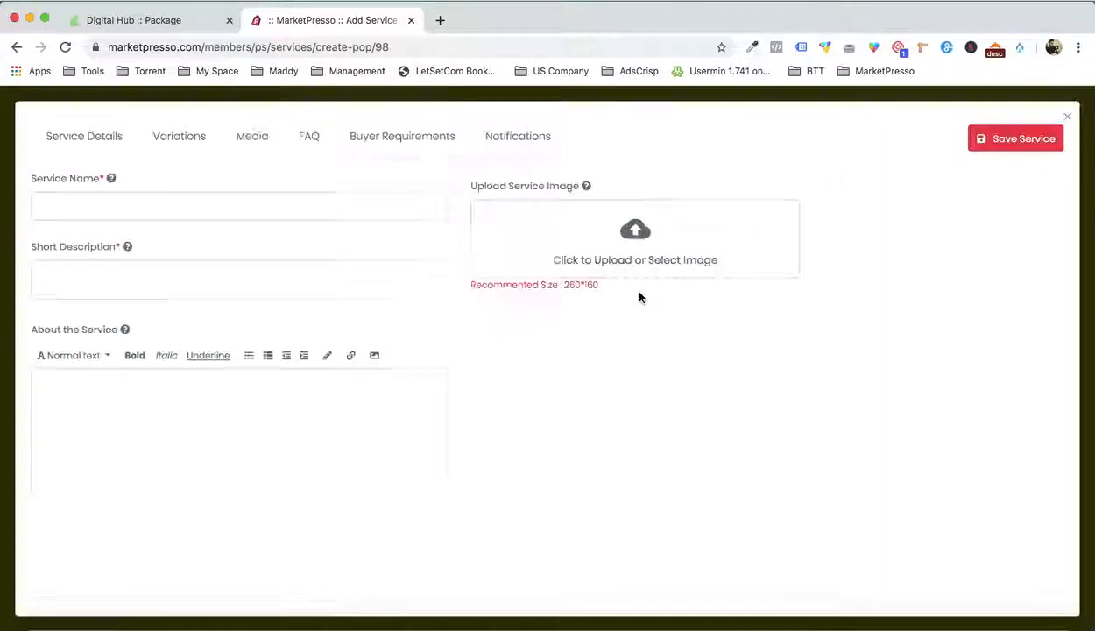
# In Finder, open the Book and E-Book Covers document from Desktop > Demo > Service 1 - eBook Cover Design in Word
pyautogui.click(39, 603)
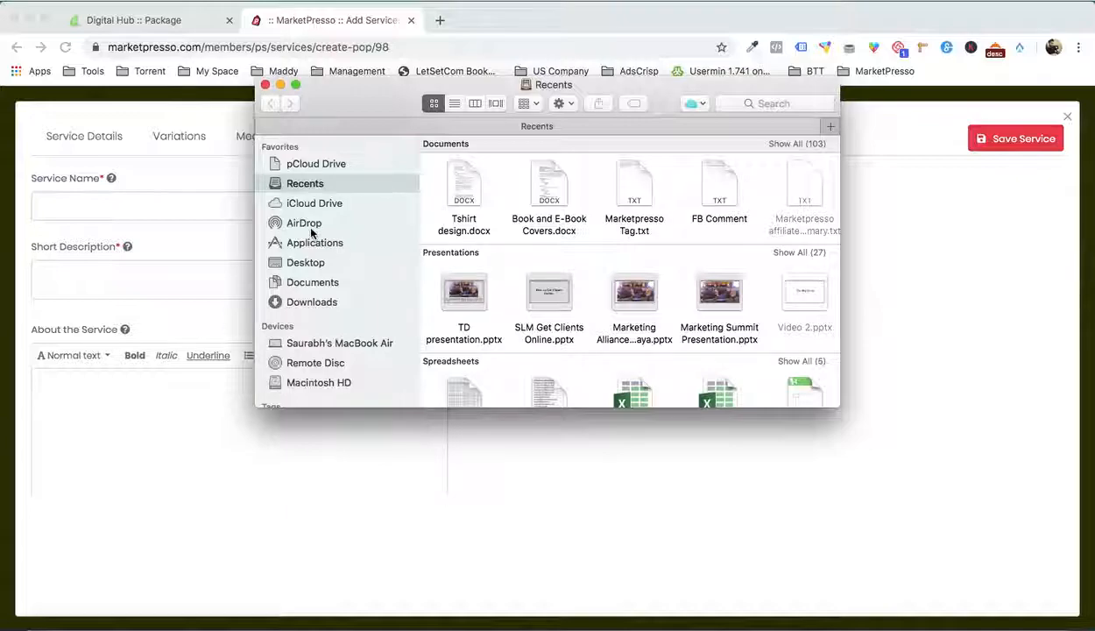
pyautogui.click(316, 264)
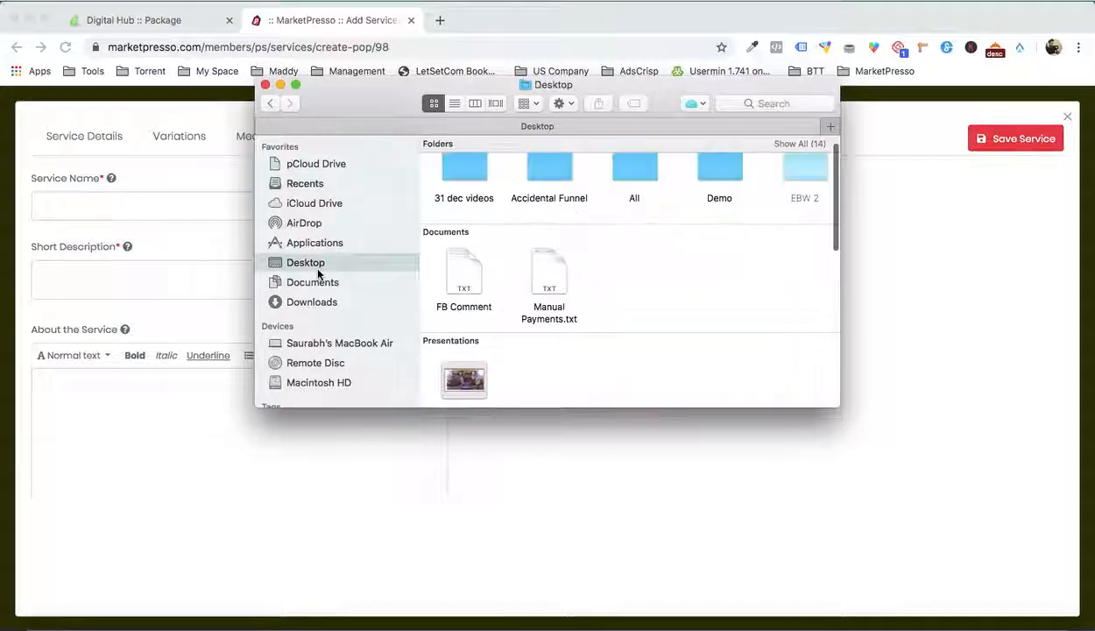
pyautogui.doubleClick(728, 175)
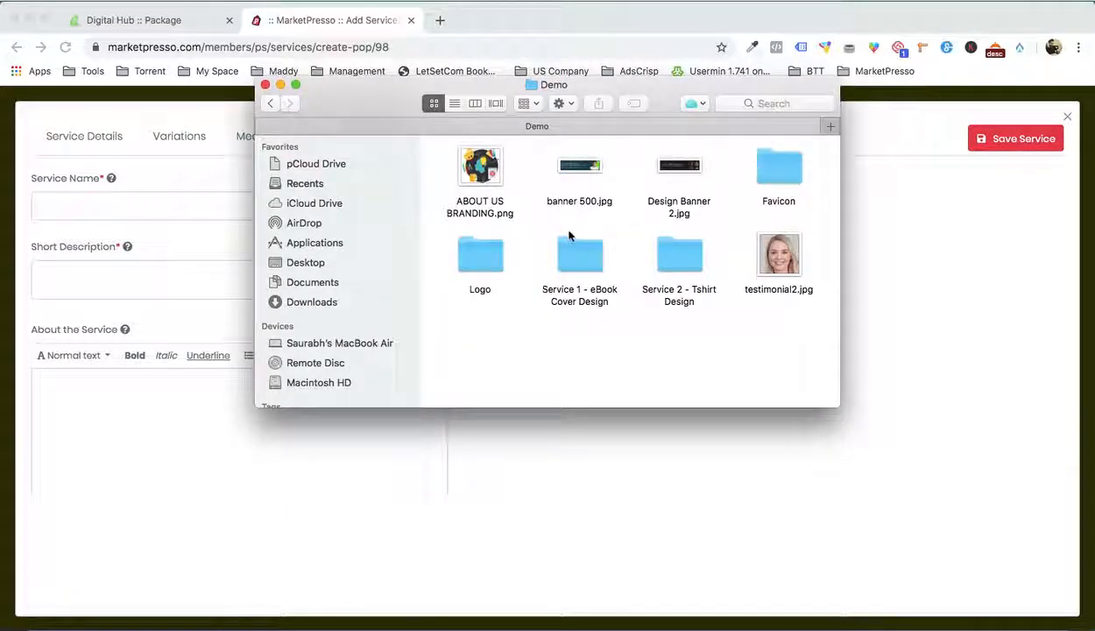
pyautogui.doubleClick(575, 257)
pyautogui.click(482, 254)
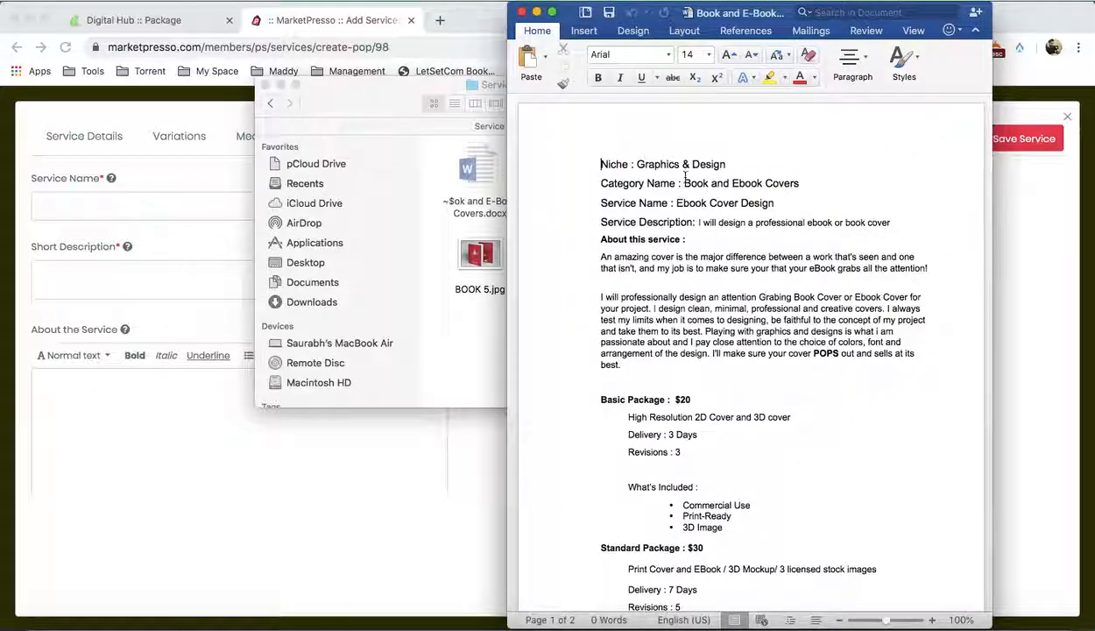
# Copy the service name "Ebook Cover Design" from the Word document into the new service's name
pyautogui.moveTo(692, 204); pyautogui.dragTo(759, 203)
pyautogui.press('super+c')
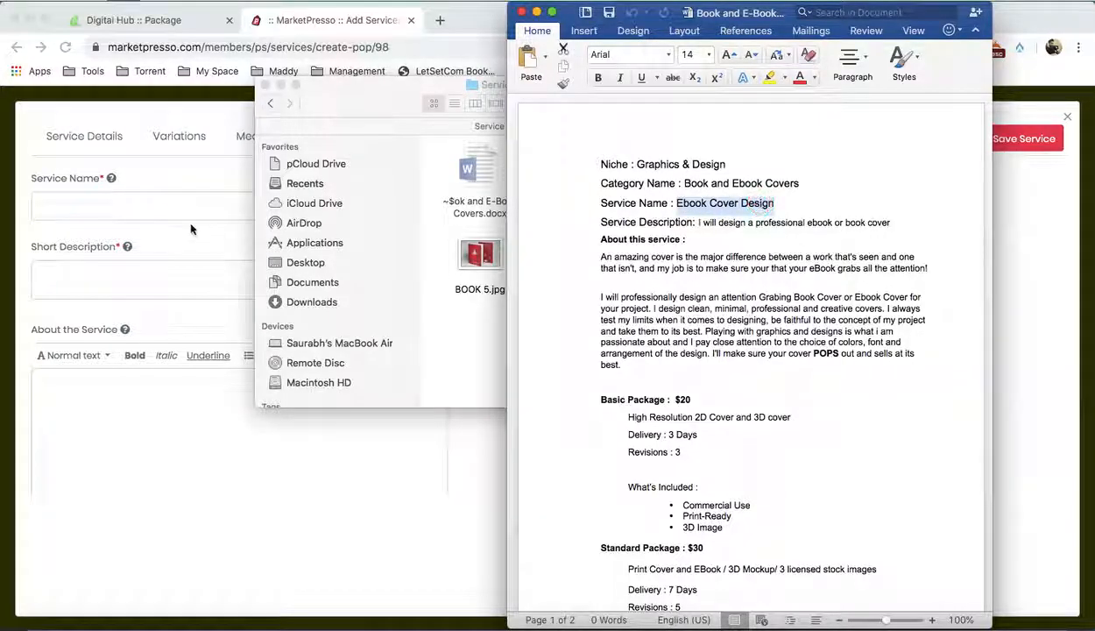
pyautogui.click(168, 220)
pyautogui.click(160, 207)
pyautogui.press('super+v')
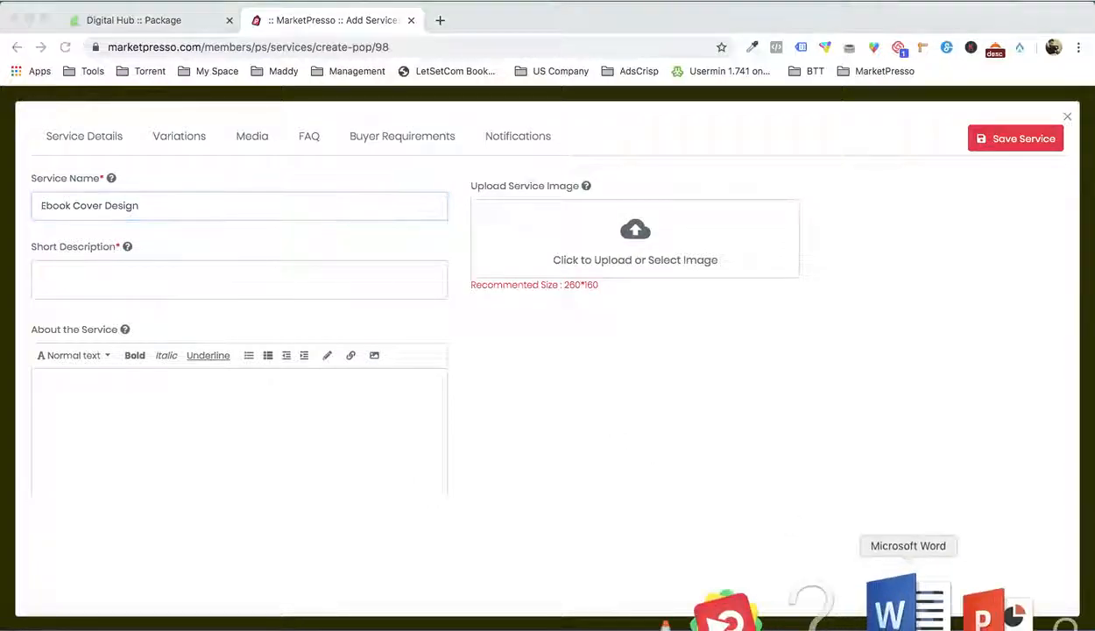
# Copy "I will design a professional ebook or book cover" from the Word document into the service's short description
pyautogui.click(891, 604)
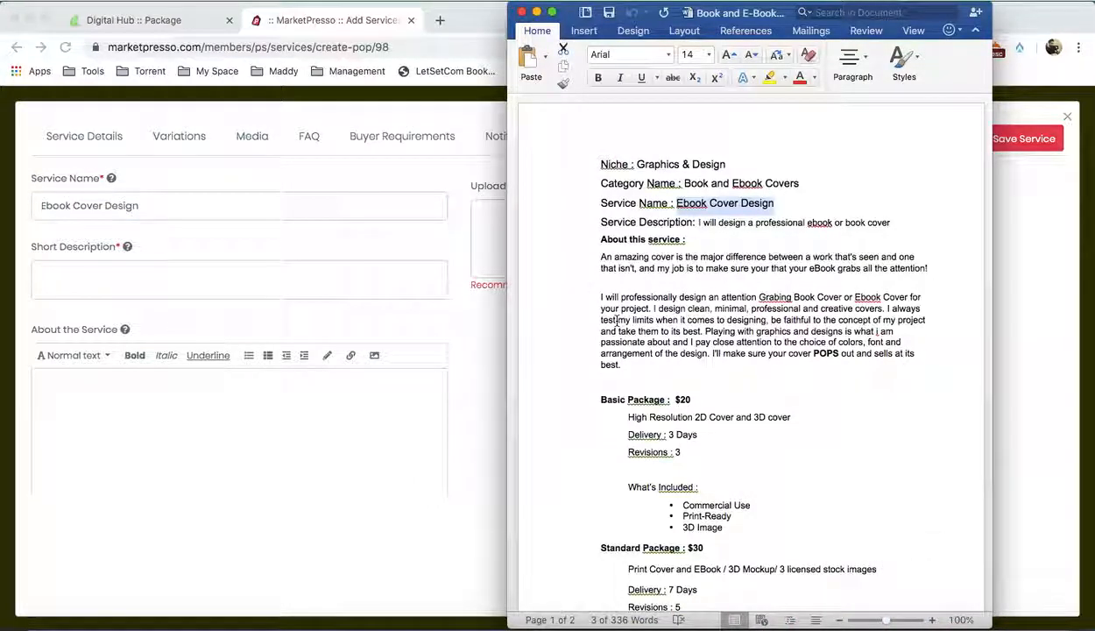
pyautogui.moveTo(698, 223); pyautogui.dragTo(880, 223)
pyautogui.press('super+c')
pyautogui.click(231, 283)
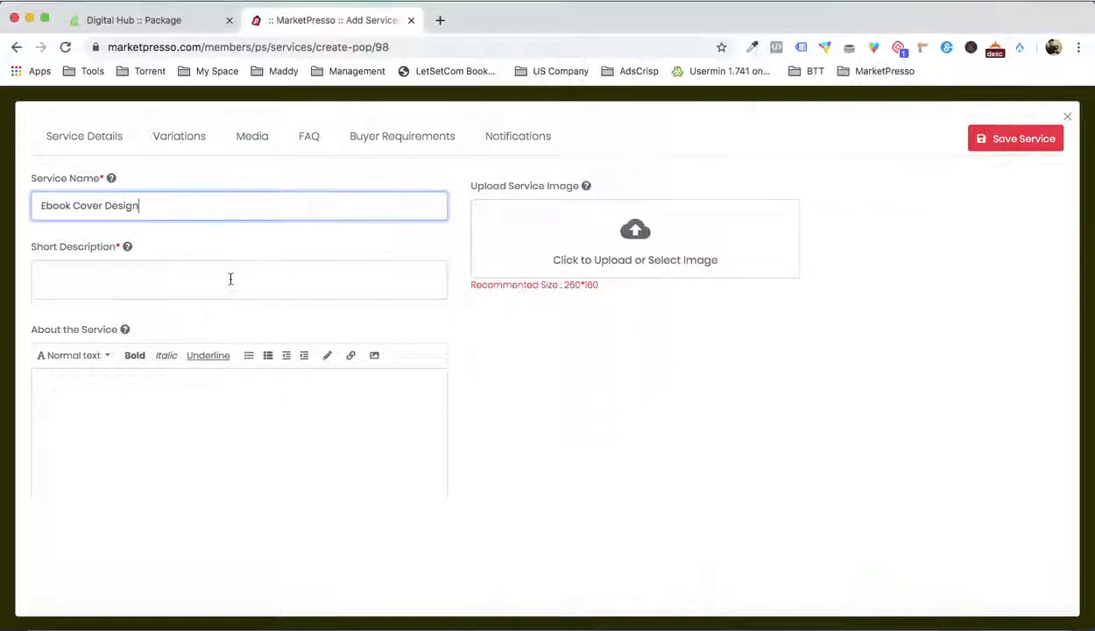
pyautogui.click(231, 283)
pyautogui.press('super+v')
# Copy the two "About this service" paragraphs from Word into the service's About text, with a blank line between them
pyautogui.scroll(-1, 640, 422)
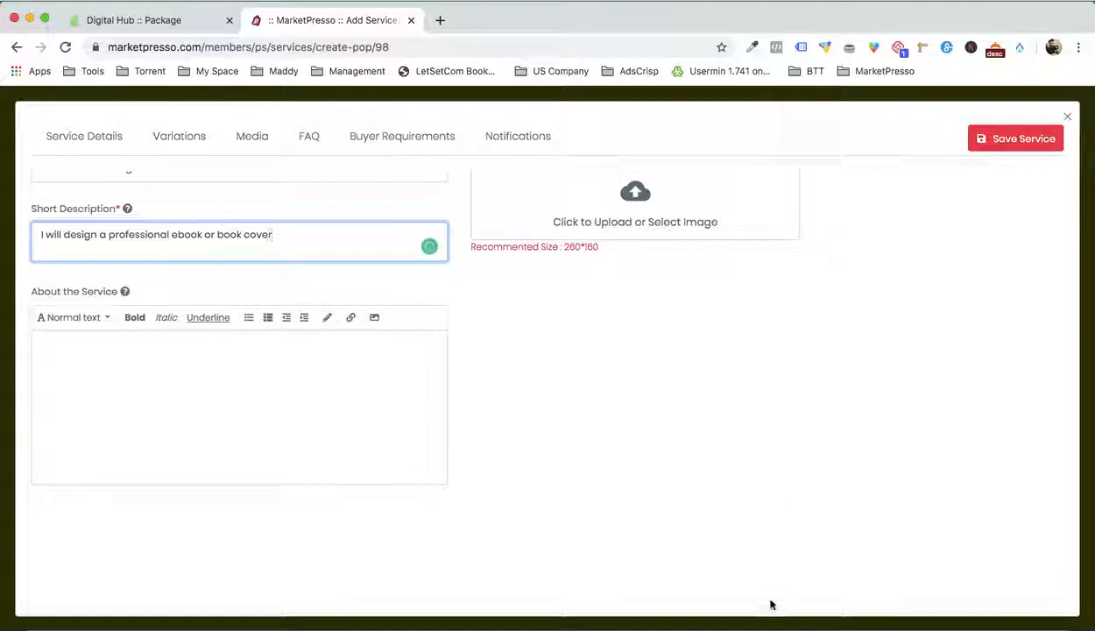
pyautogui.click(879, 602)
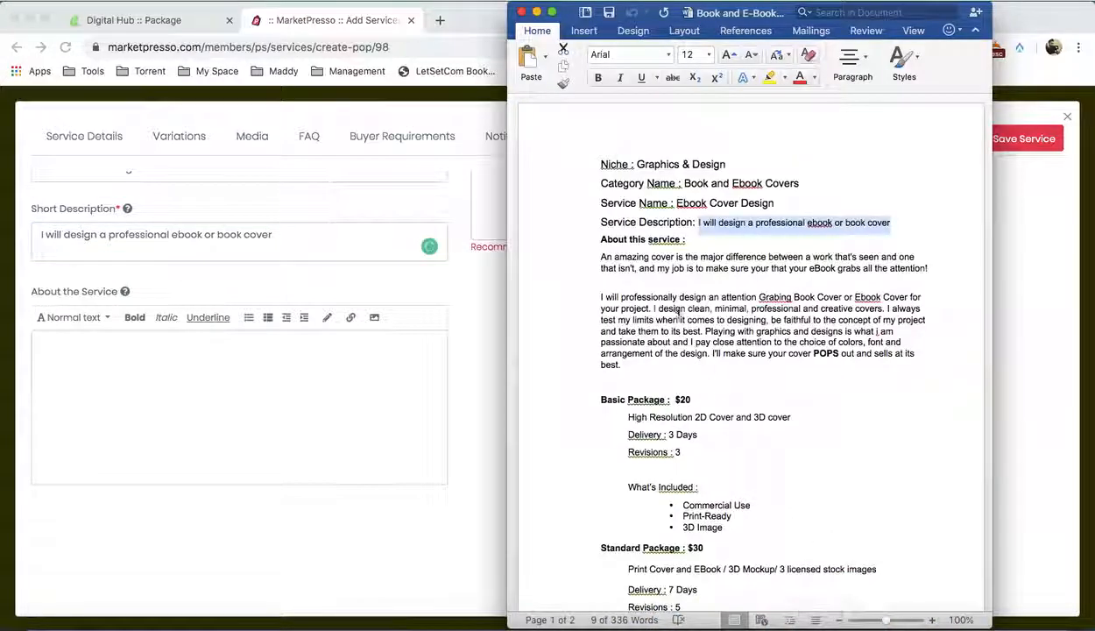
pyautogui.click(598, 254)
pyautogui.moveTo(602, 257); pyautogui.dragTo(630, 360)
pyautogui.press('super+c')
pyautogui.click(114, 436)
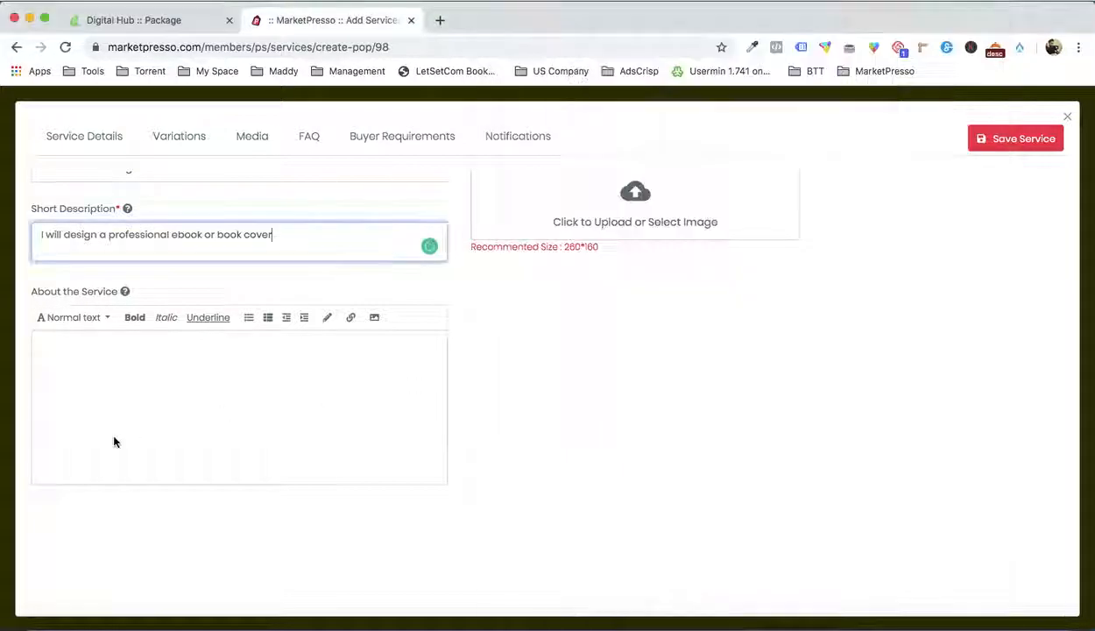
pyautogui.click(113, 437)
pyautogui.press('super+v')
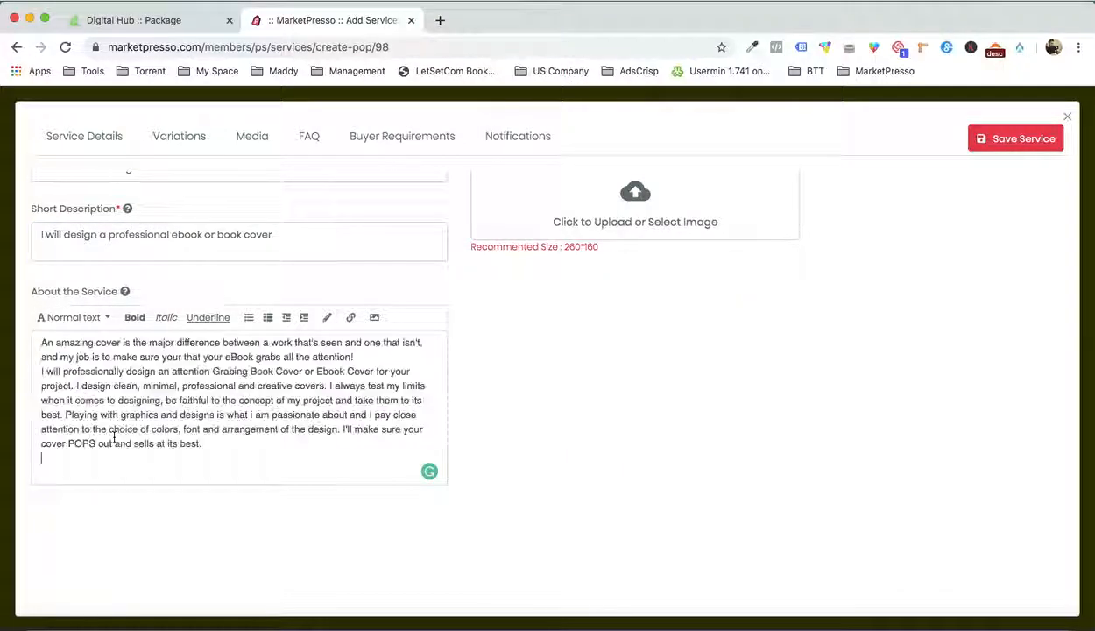
pyautogui.press('Return')
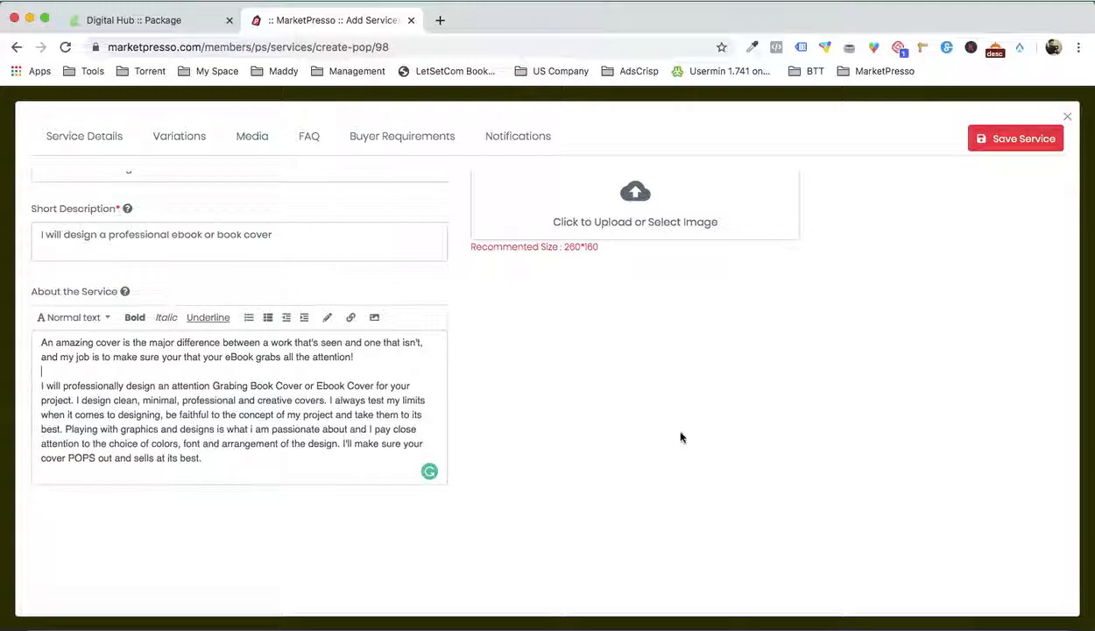
# Upload BOOK 4.jpg from Demo's Service 1 - eBook Cover Design folder, set it as the service image and save the service
pyautogui.scroll(-3, 664, 420)
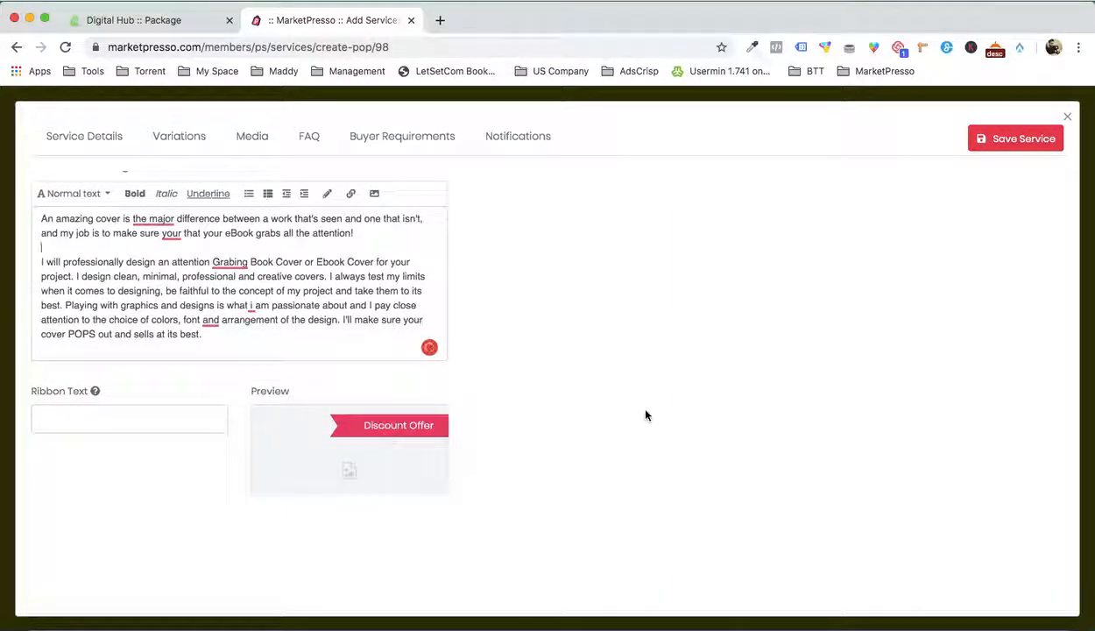
pyautogui.scroll(-2, 630, 398)
pyautogui.scroll(5, 609, 372)
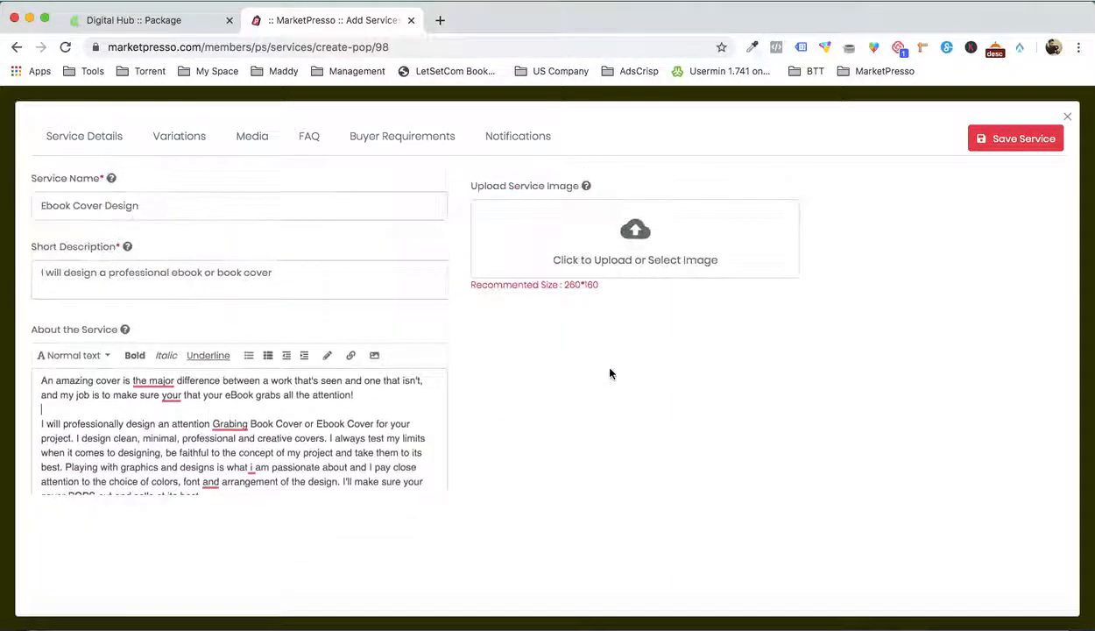
pyautogui.click(671, 244)
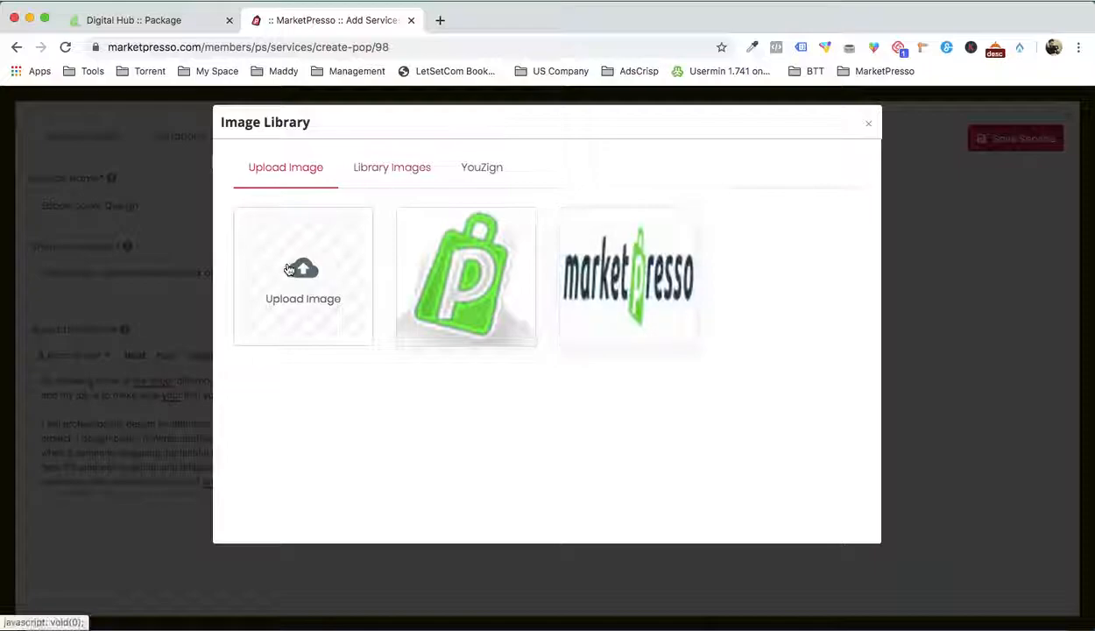
pyautogui.click(292, 272)
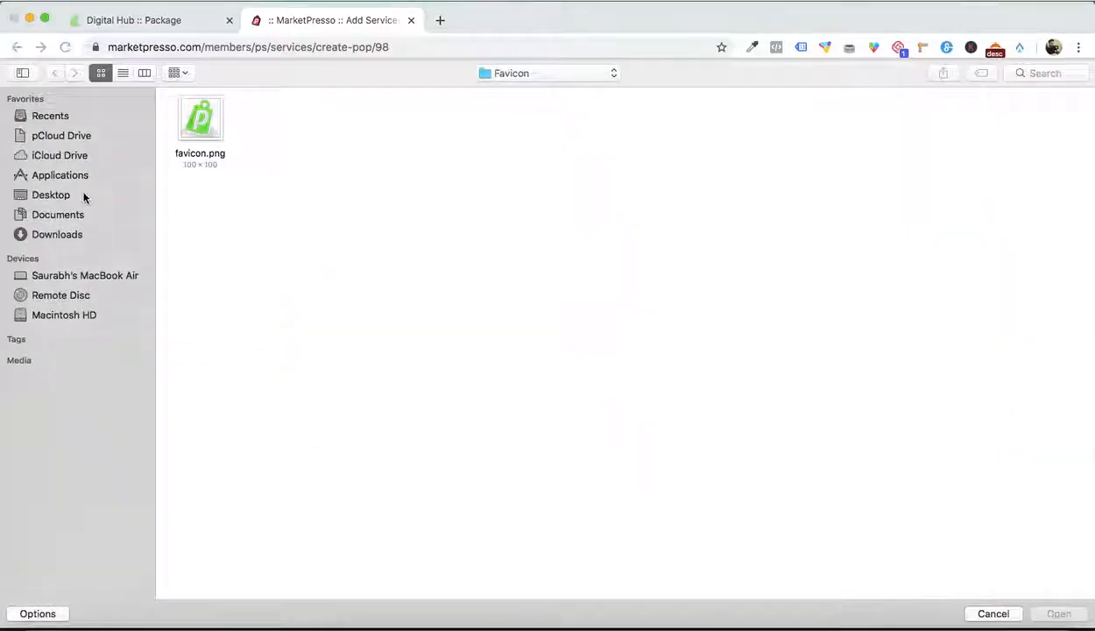
pyautogui.click(612, 70)
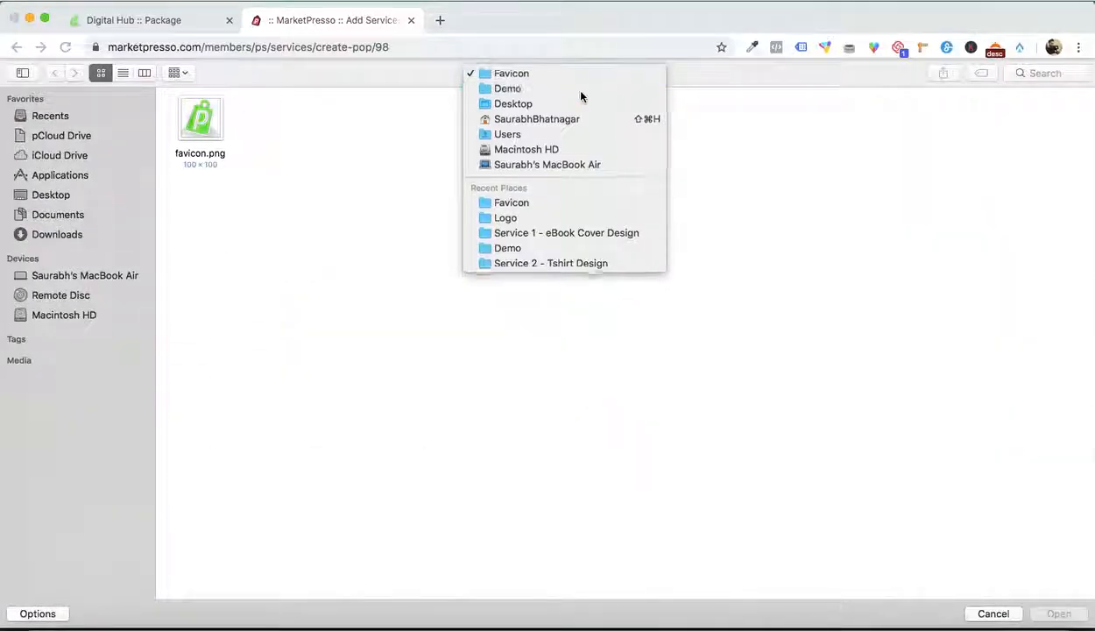
pyautogui.click(578, 89)
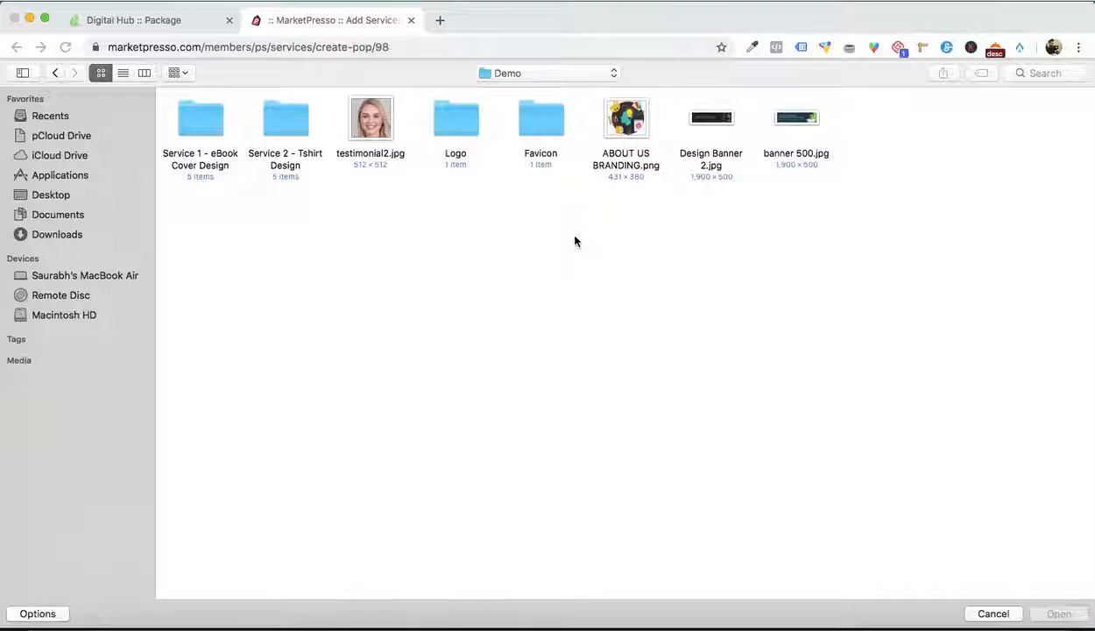
pyautogui.doubleClick(201, 125)
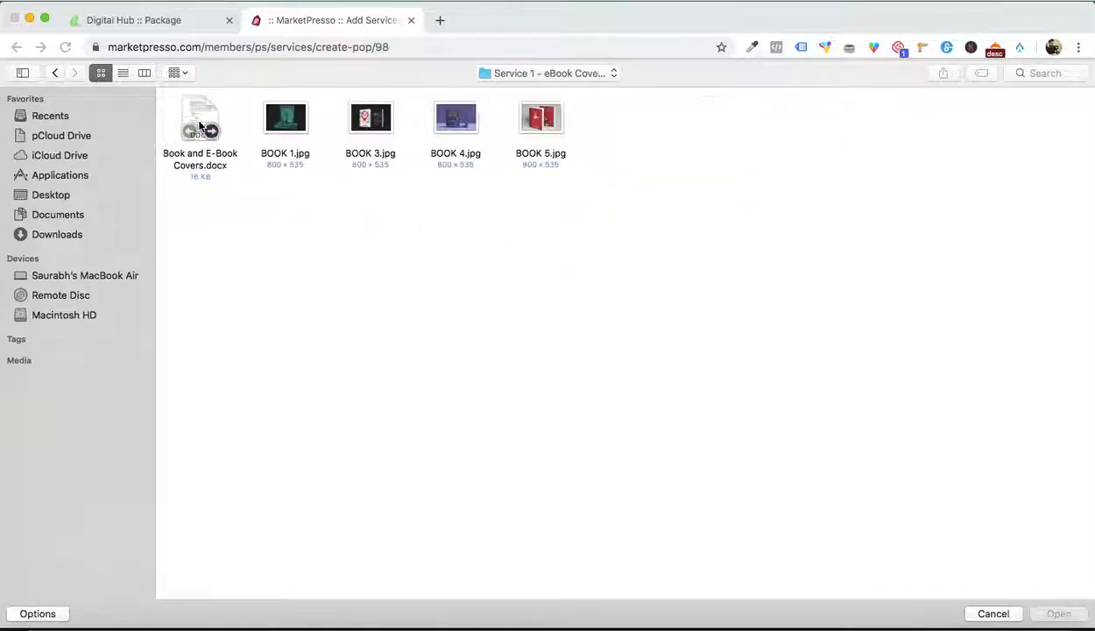
pyautogui.doubleClick(464, 125)
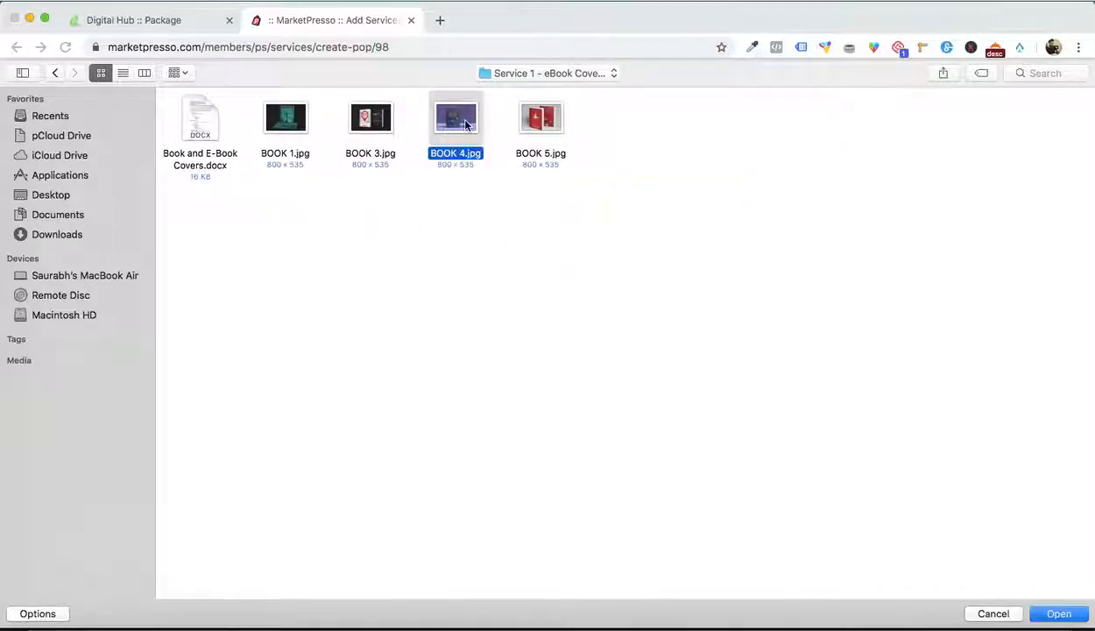
pyautogui.moveTo(470, 319)
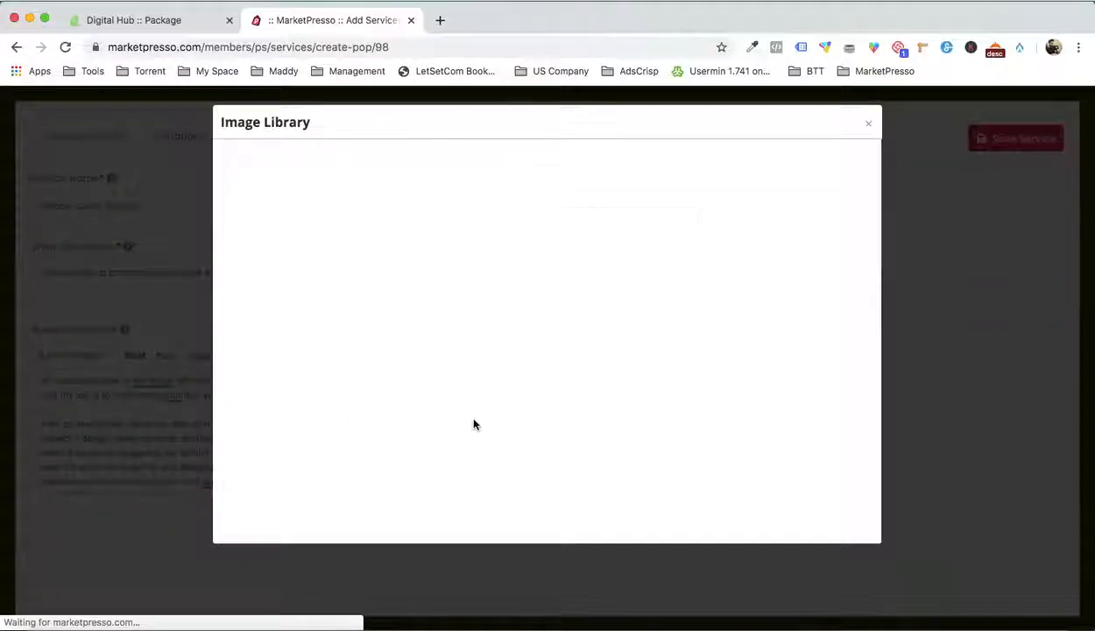
pyautogui.click(446, 276)
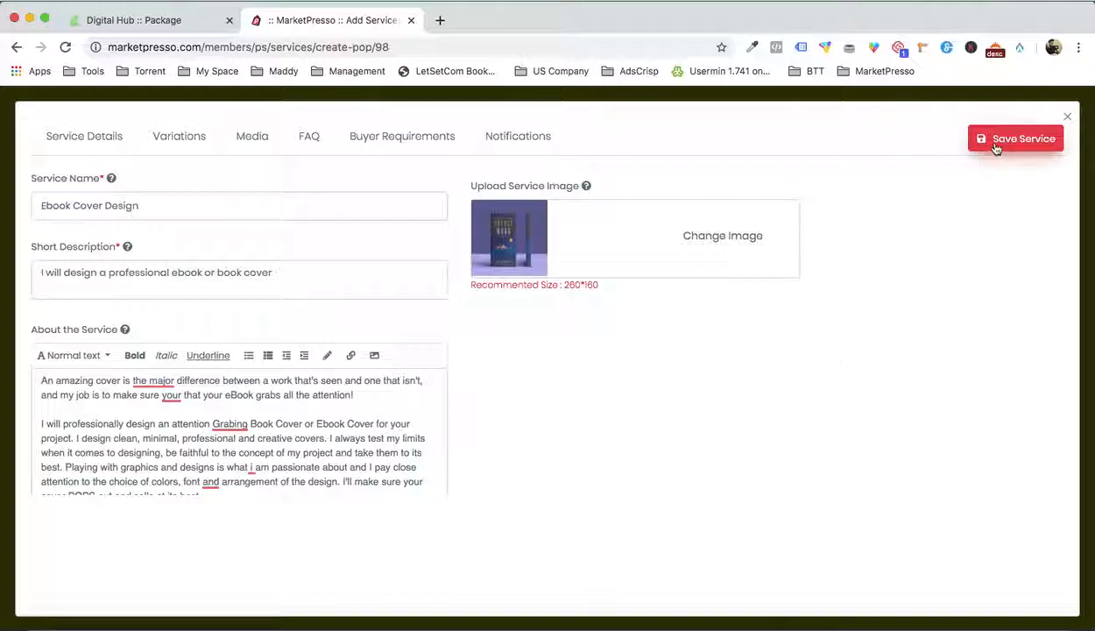
pyautogui.click(995, 146)
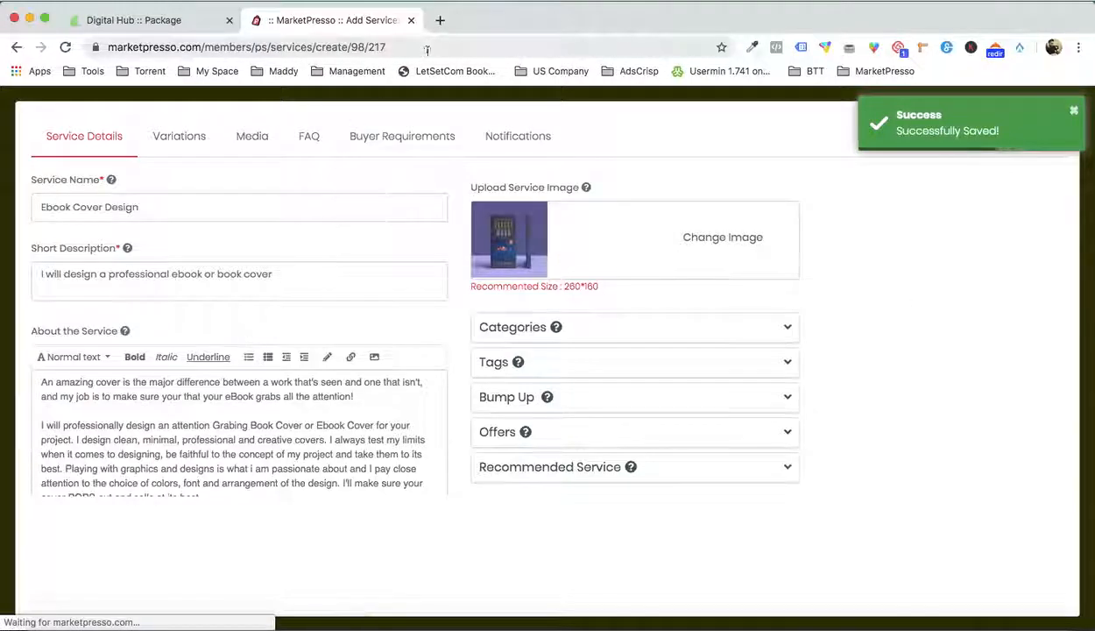
pyautogui.click(198, 29)
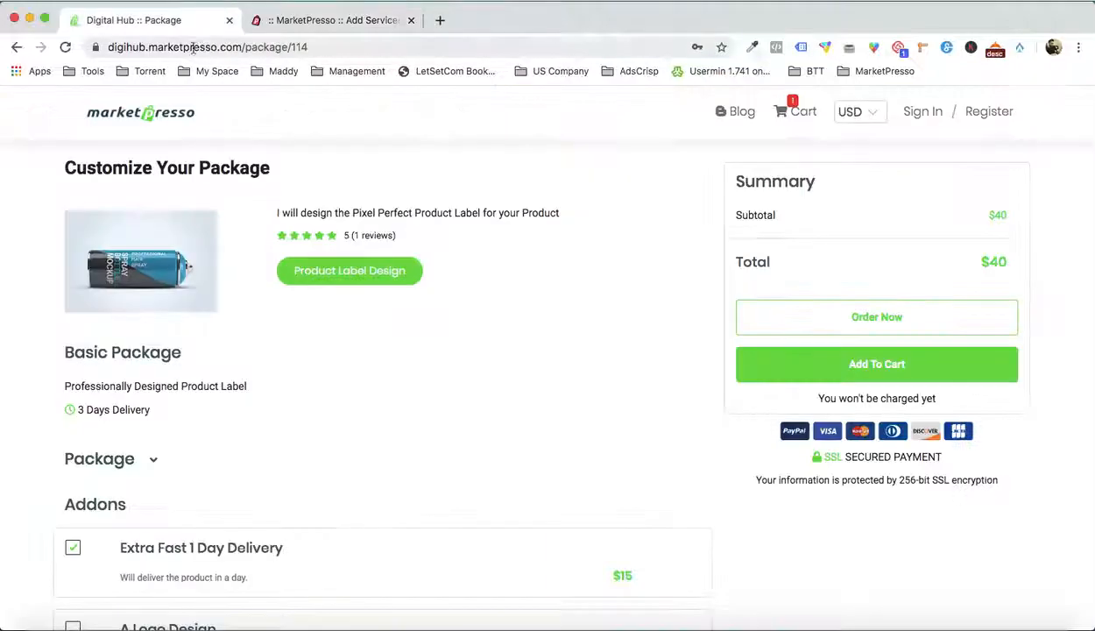
pyautogui.click(187, 47)
pyautogui.hotkey('ctrl', 'c')
pyautogui.click(443, 20)
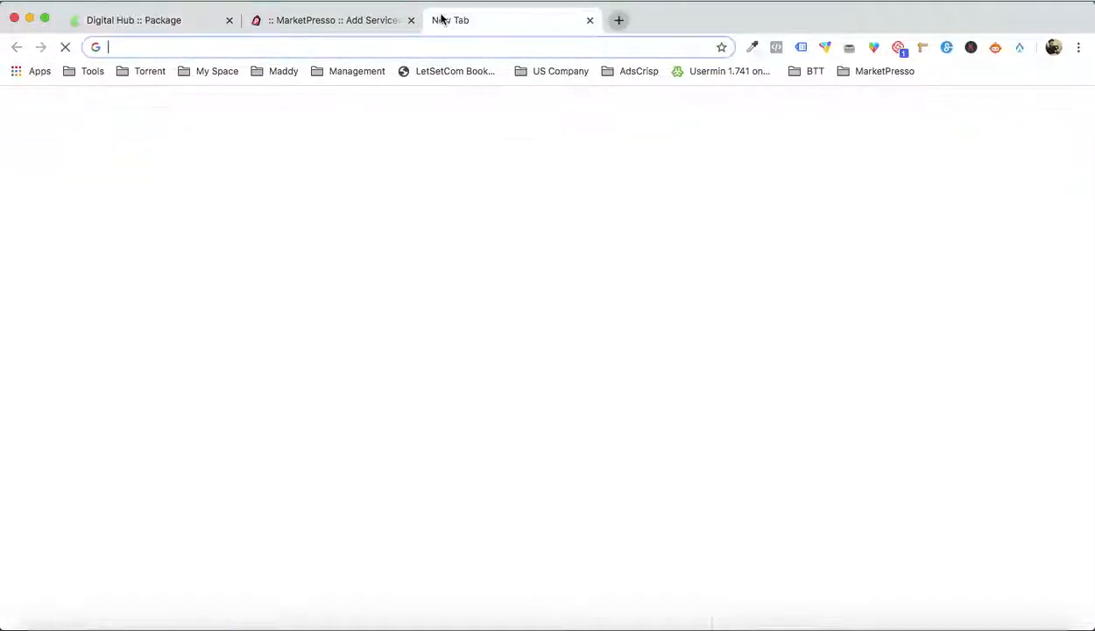
pyautogui.hotkey('ctrl', 'v')
pyautogui.moveTo(292, 46); pyautogui.dragTo(371, 51)
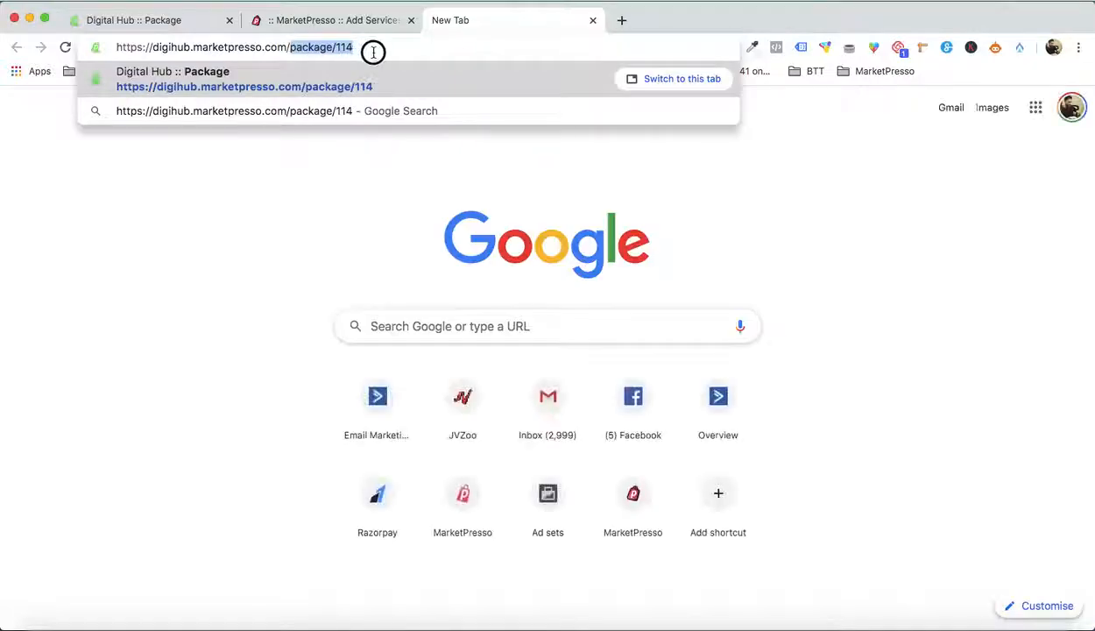
pyautogui.press('BackSpace')
pyautogui.click(192, 47)
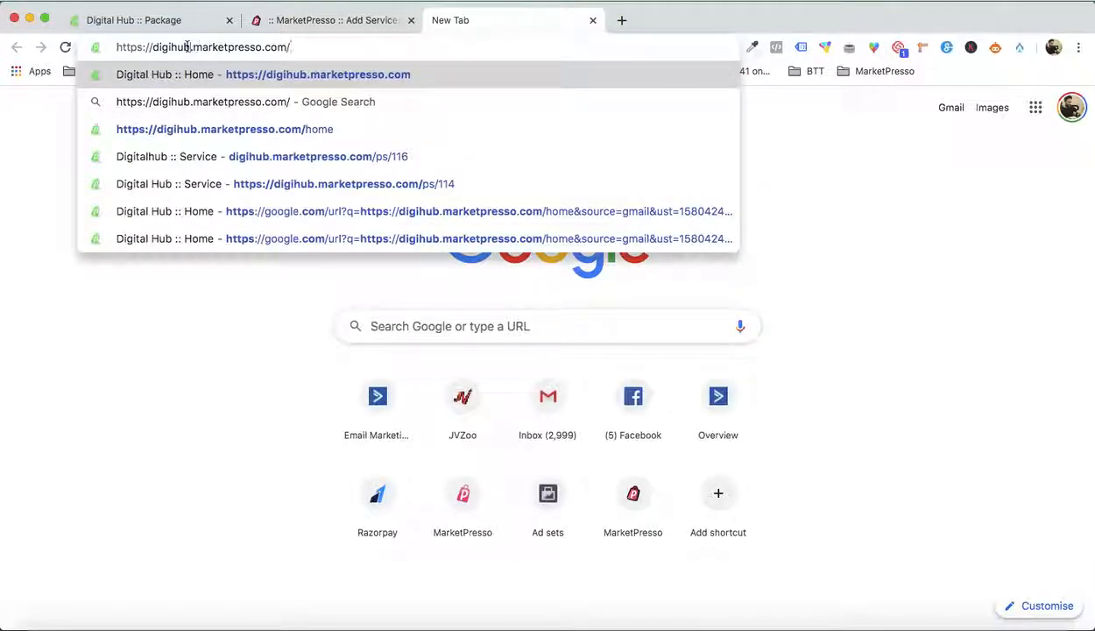
pyautogui.press('BackSpace')
pyautogui.press('BackSpace')
pyautogui.press('BackSpace')
pyautogui.write('market')
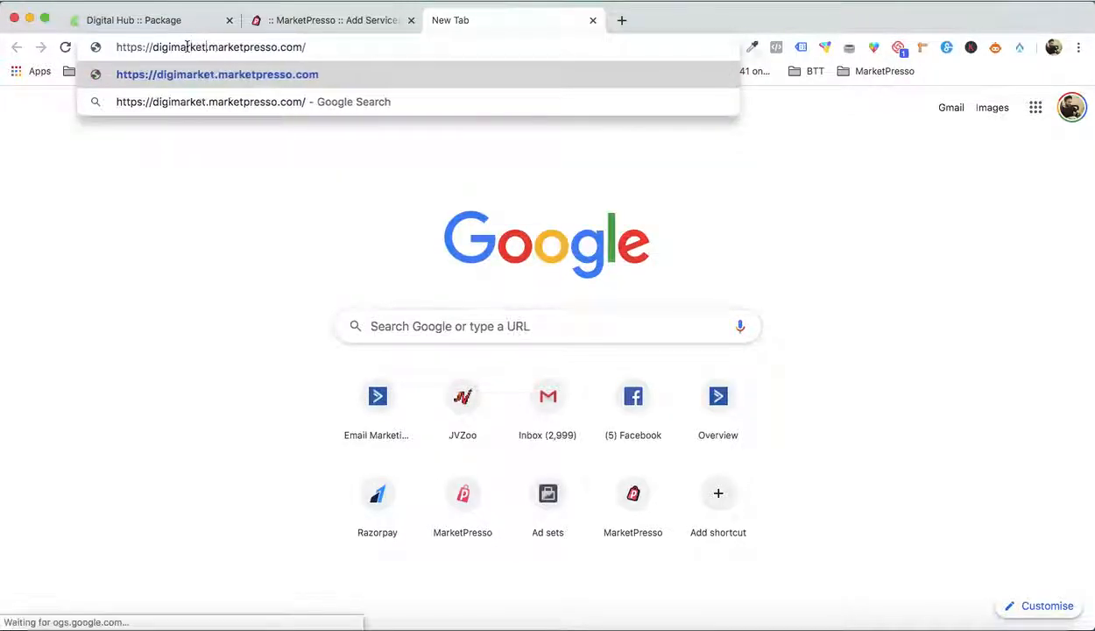
pyautogui.press('Return')
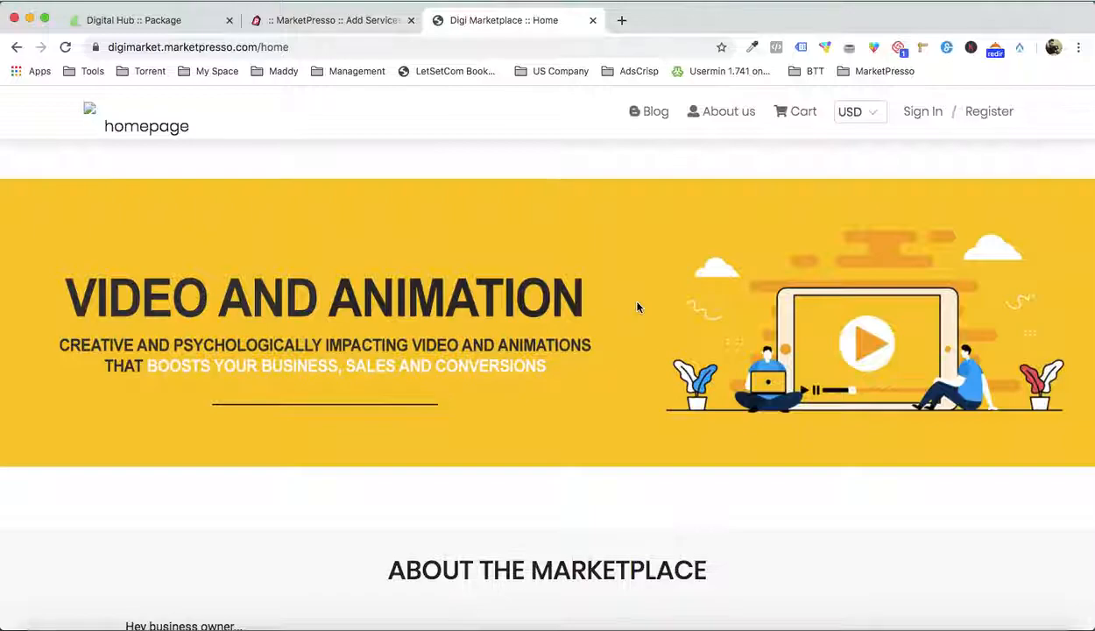
# Look over the new marketplace's home page and return to the Ebook Cover Design service editor
pyautogui.scroll(-4, 637, 307)
pyautogui.scroll(-10, 637, 307)
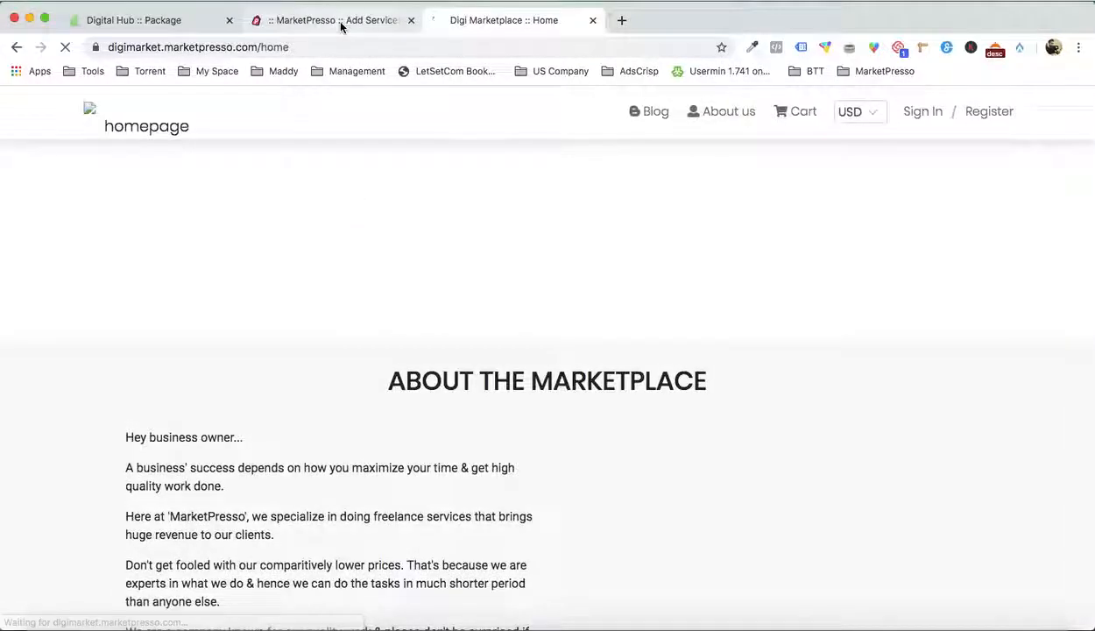
pyautogui.click(342, 25)
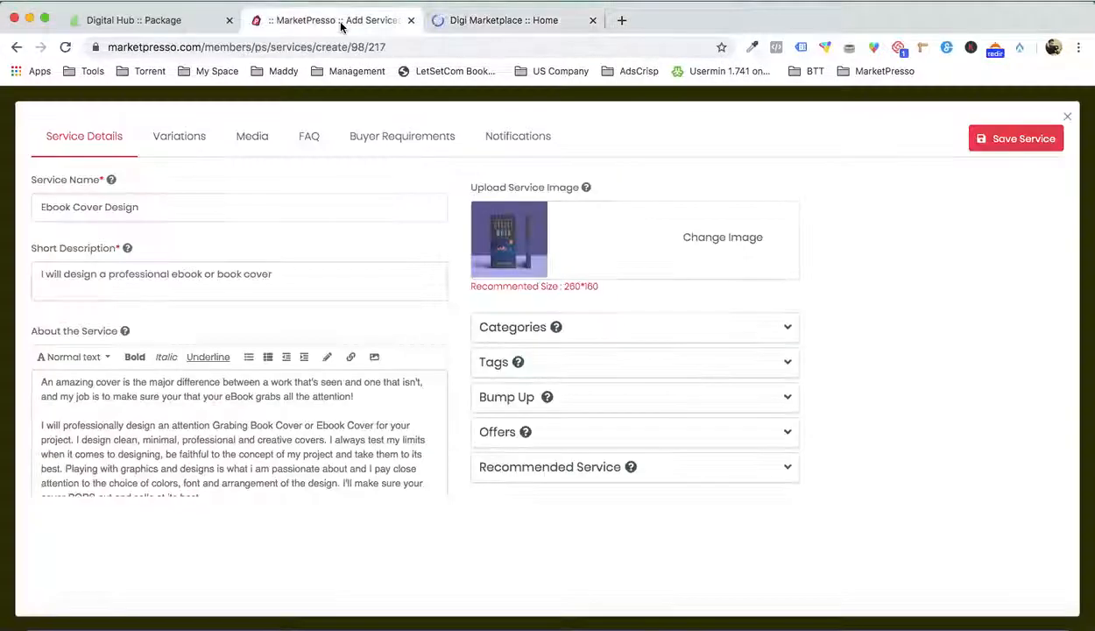
# Open the service's variations, consult the package list in Word and title the first variation Basic
pyautogui.click(179, 138)
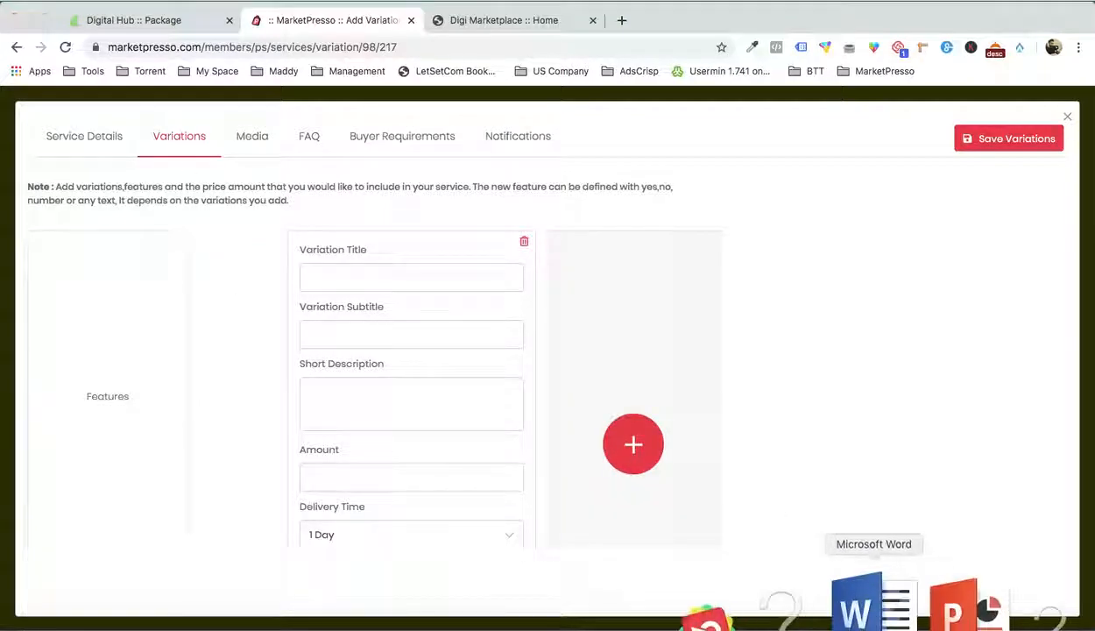
pyautogui.click(867, 599)
pyautogui.scroll(-2, 810, 360)
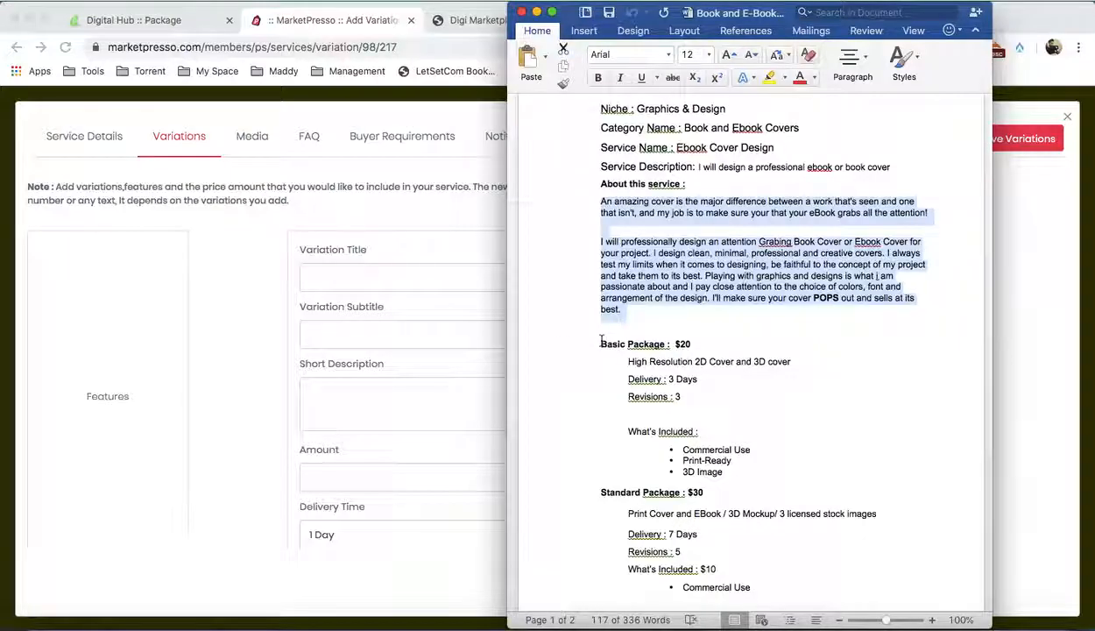
pyautogui.click(382, 277)
pyautogui.write('Basic')
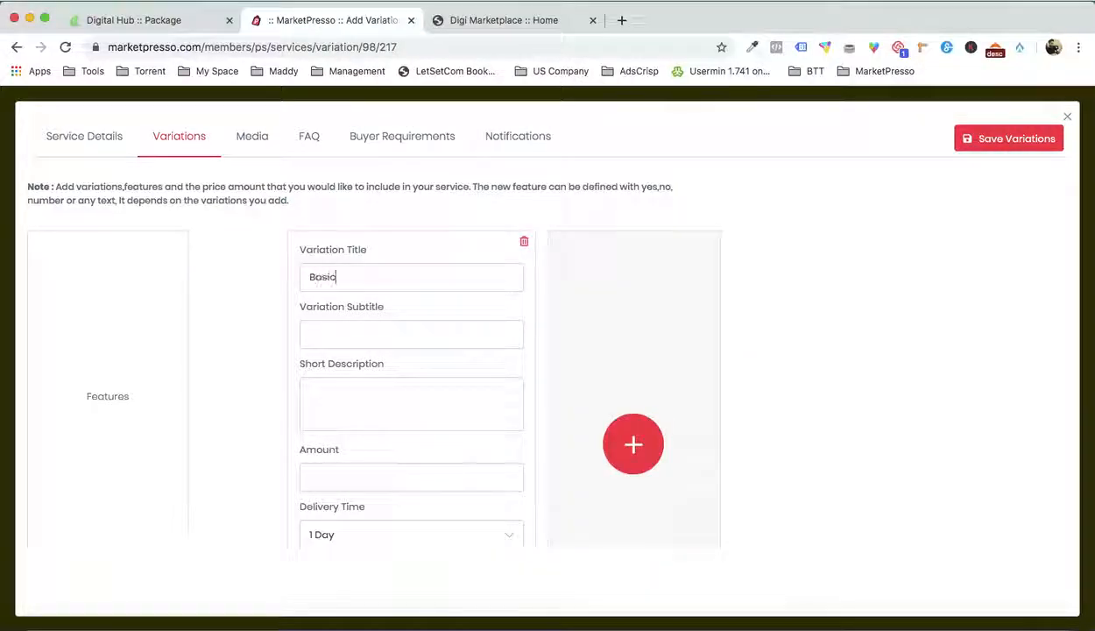
# Copy "High Resolution 2D Cover and 3D cover" from Word's Basic Package into the Basic variation's short description
pyautogui.click(880, 599)
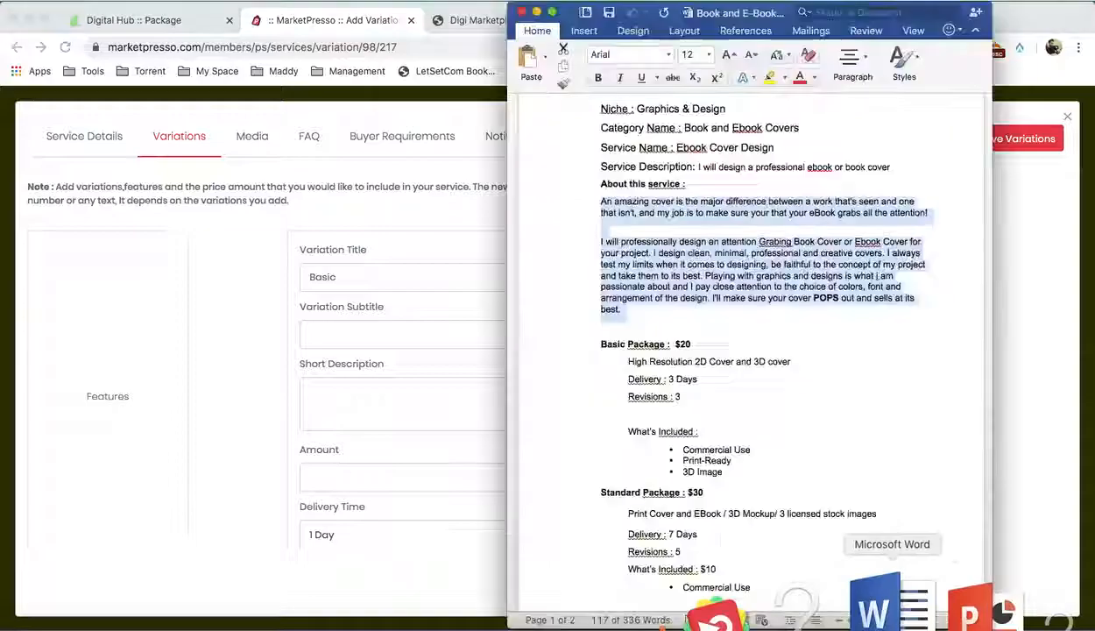
pyautogui.scroll(-5, 674, 362)
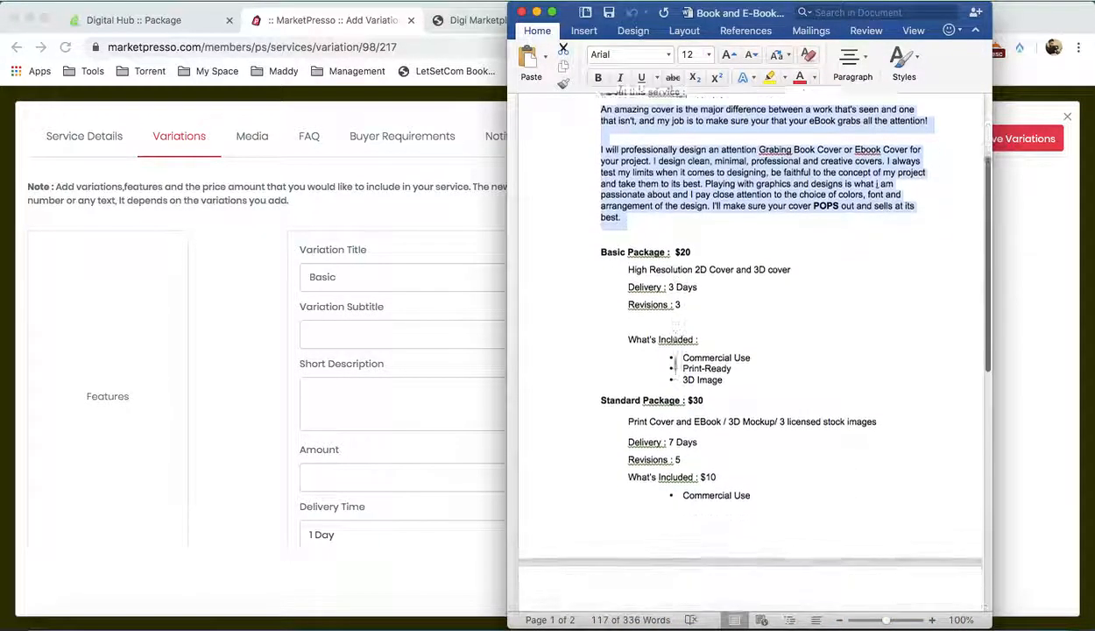
pyautogui.moveTo(627, 220); pyautogui.dragTo(790, 221)
pyautogui.press('super+c')
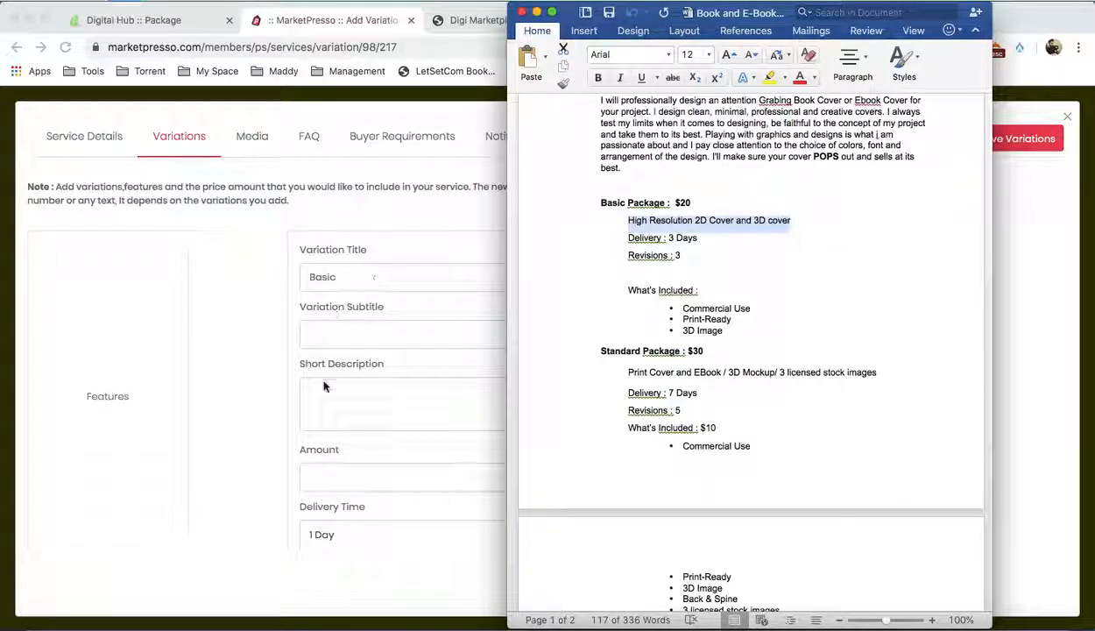
pyautogui.click(350, 390)
pyautogui.press('super+v')
# Give the Basic variation an amount of 50, a delivery time of 5 Days and 3 Revisions
pyautogui.scroll(-3, 352, 391)
pyautogui.click(366, 362)
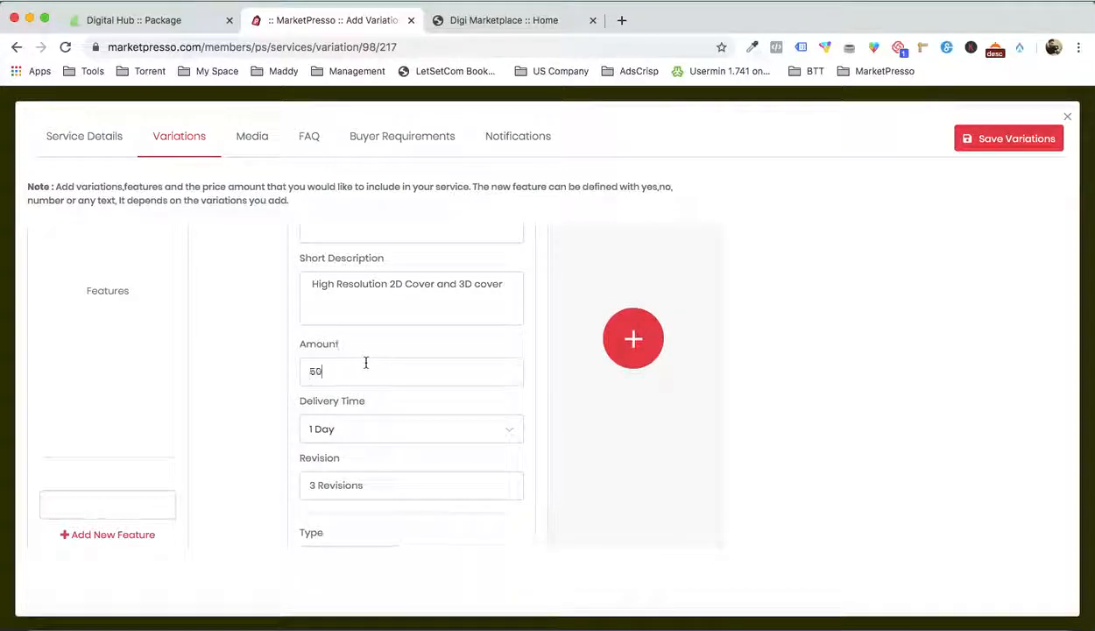
pyautogui.write('50')
pyautogui.scroll(-2, 259, 377)
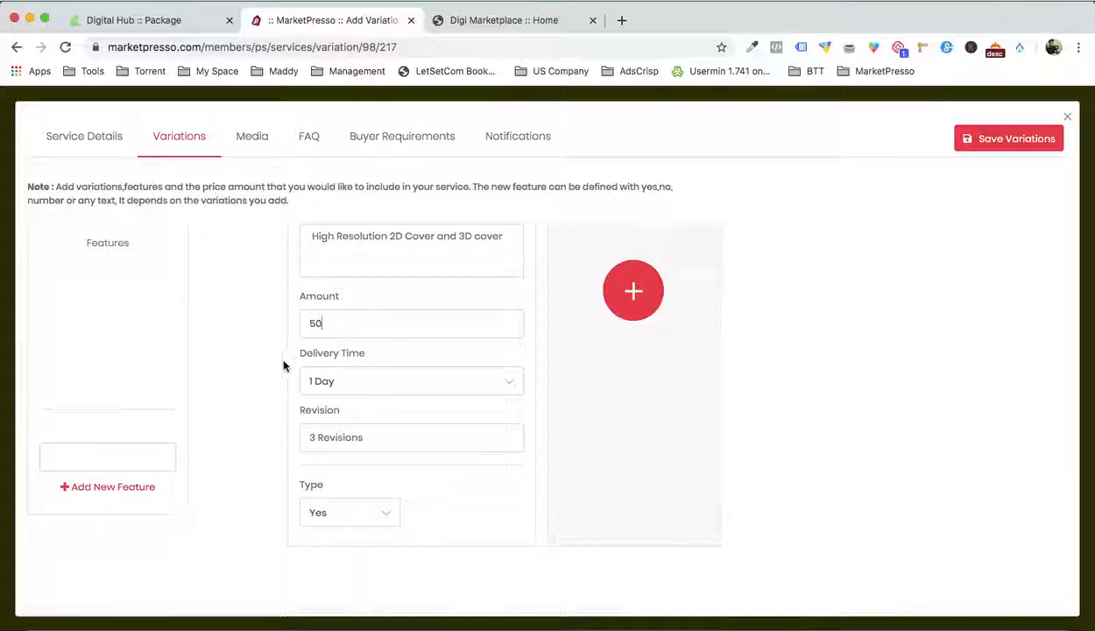
pyautogui.click(355, 380)
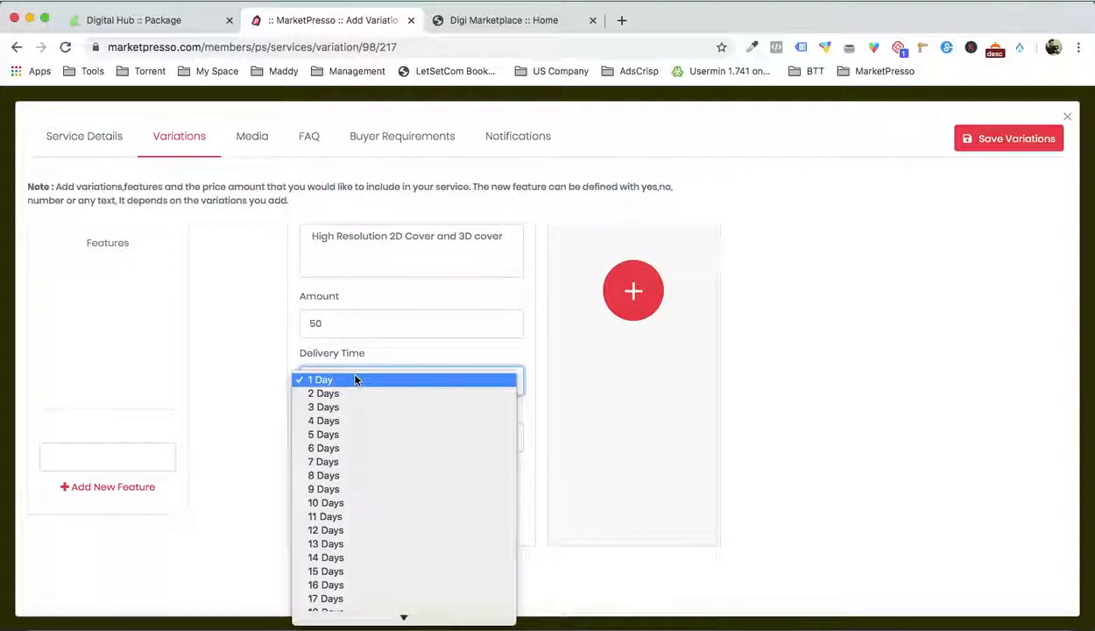
pyautogui.click(349, 435)
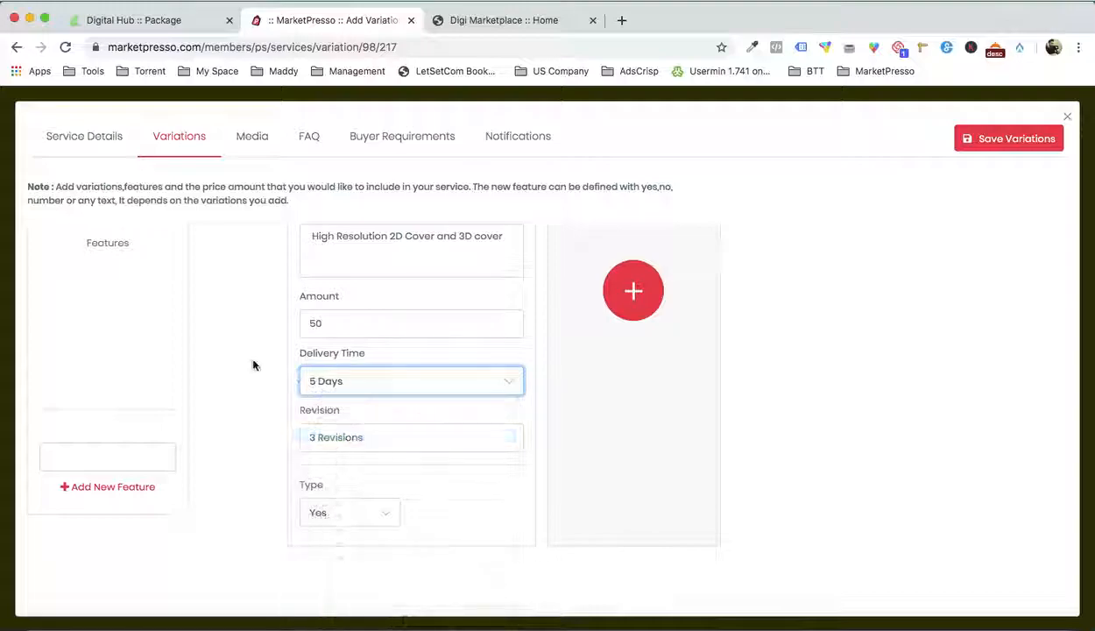
pyautogui.click(325, 439)
pyautogui.write('3 Revisions')
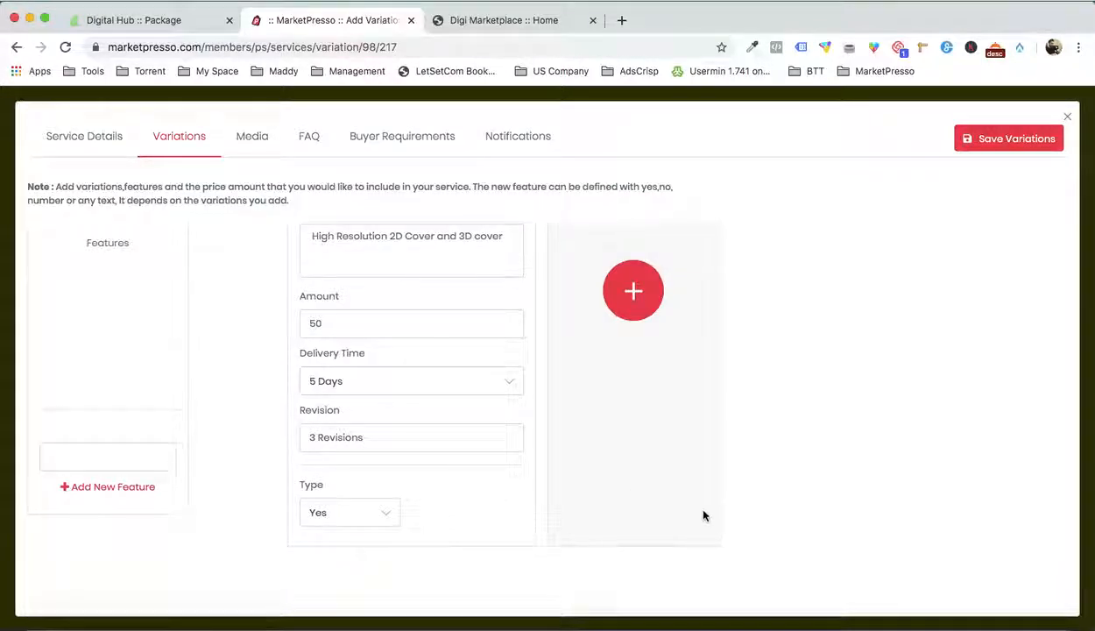
# Copy Commercial Use from Word as the first feature, remove its bullet and set its Basic type to Yes
pyautogui.click(876, 609)
pyautogui.scroll(-2, 721, 364)
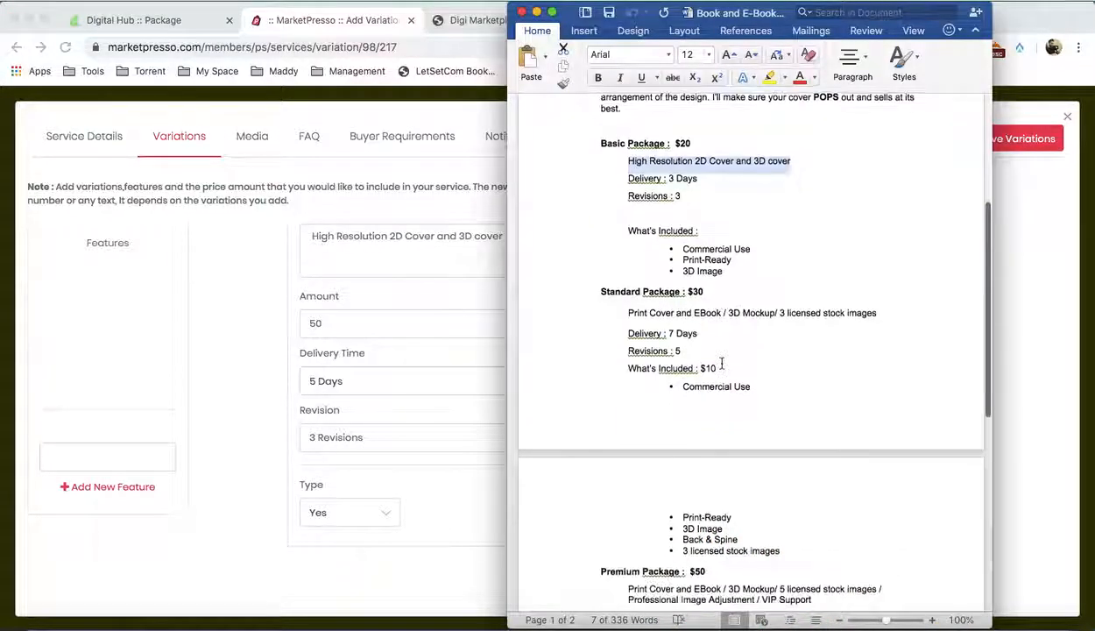
pyautogui.moveTo(682, 248); pyautogui.dragTo(752, 248)
pyautogui.press('super+c')
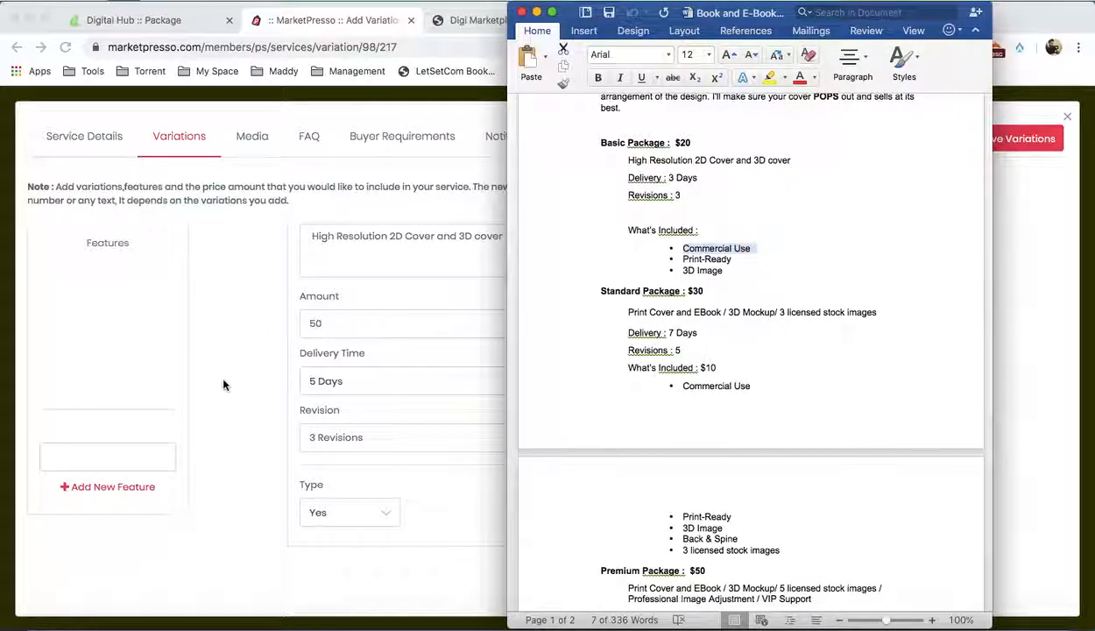
pyautogui.click(133, 445)
pyautogui.write('• Commercial Use')
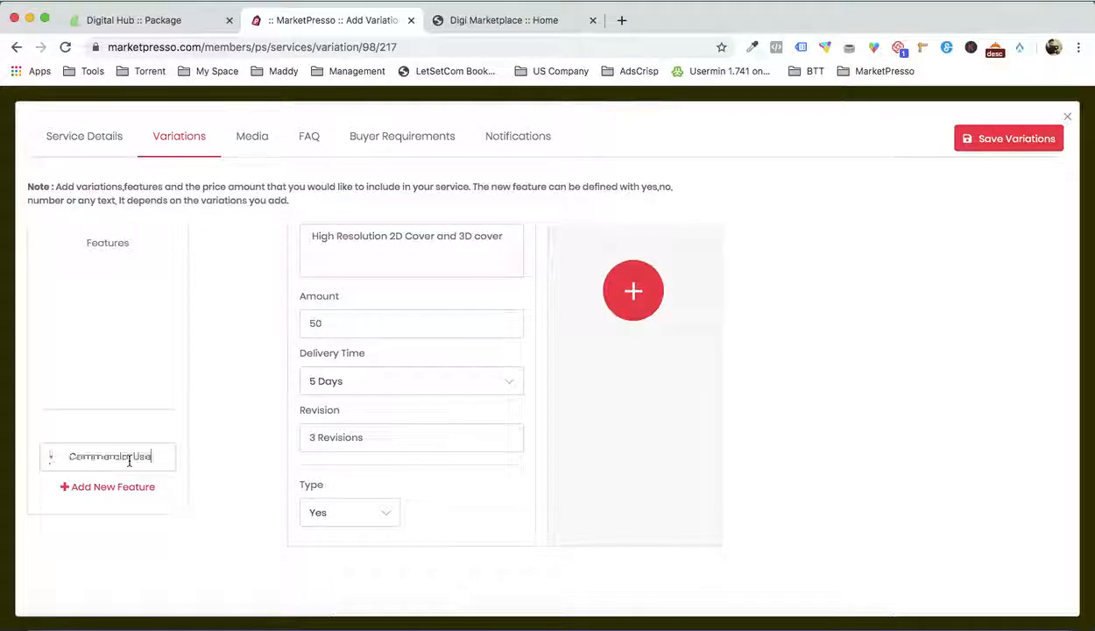
pyautogui.click(67, 457)
pyautogui.press('BackSpace')
pyautogui.press('BackSpace')
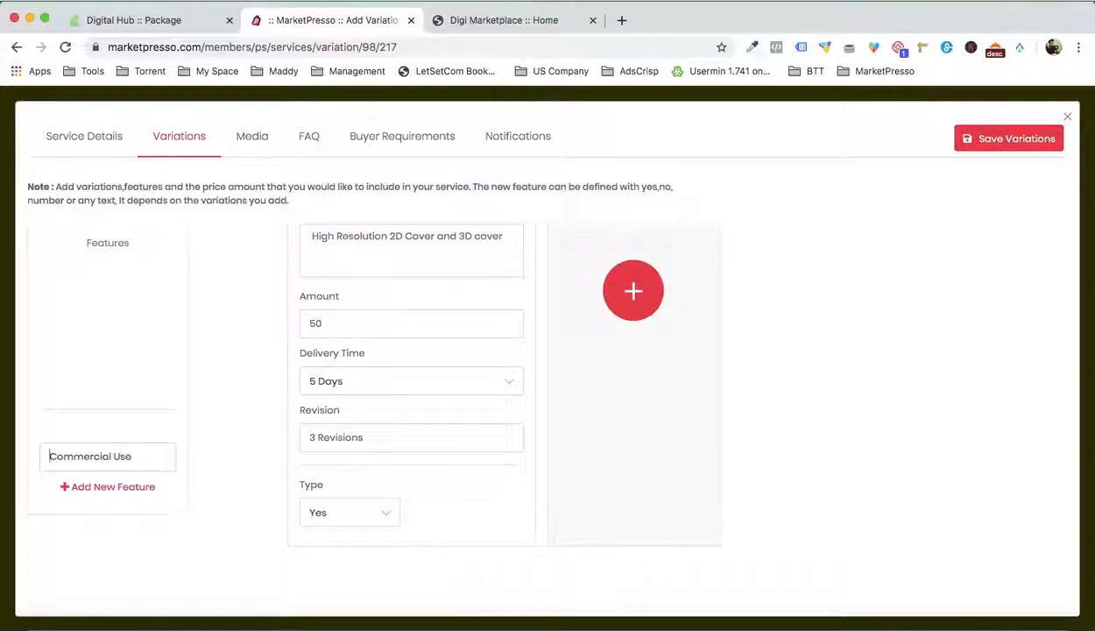
pyautogui.click(350, 515)
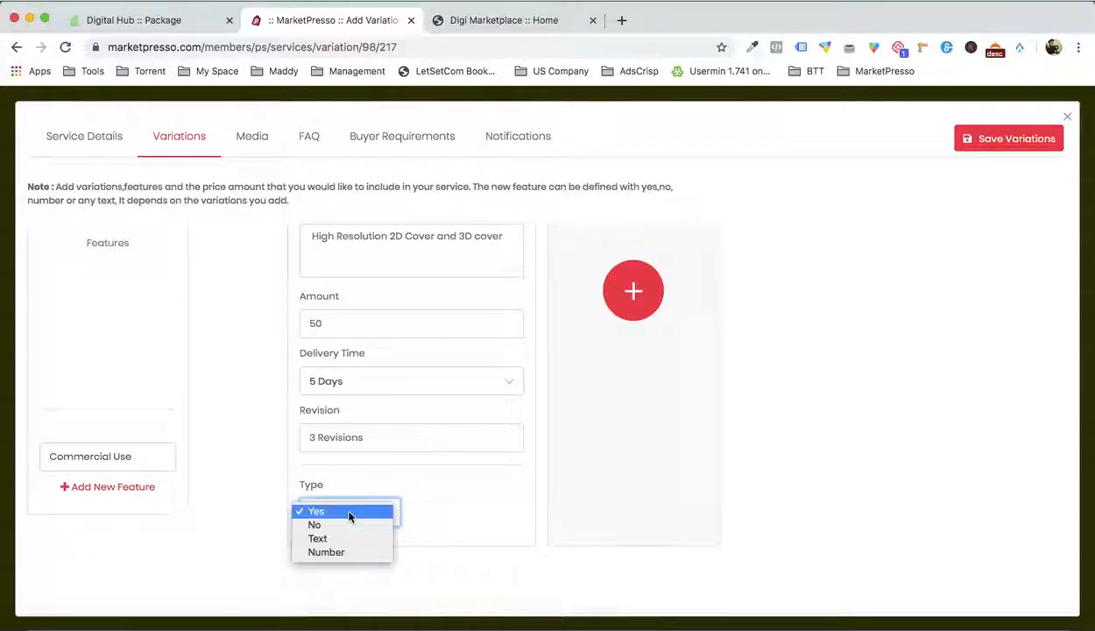
pyautogui.click(350, 511)
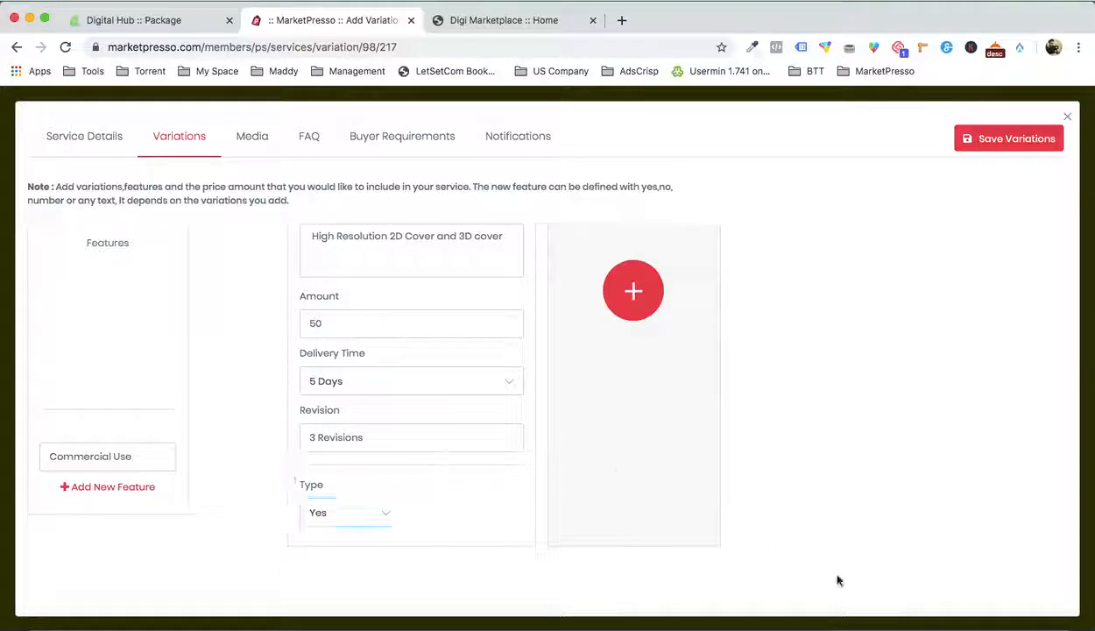
# Select 3D Image in the Word list, add a second feature and fill its name with Commercial Use
pyautogui.click(858, 604)
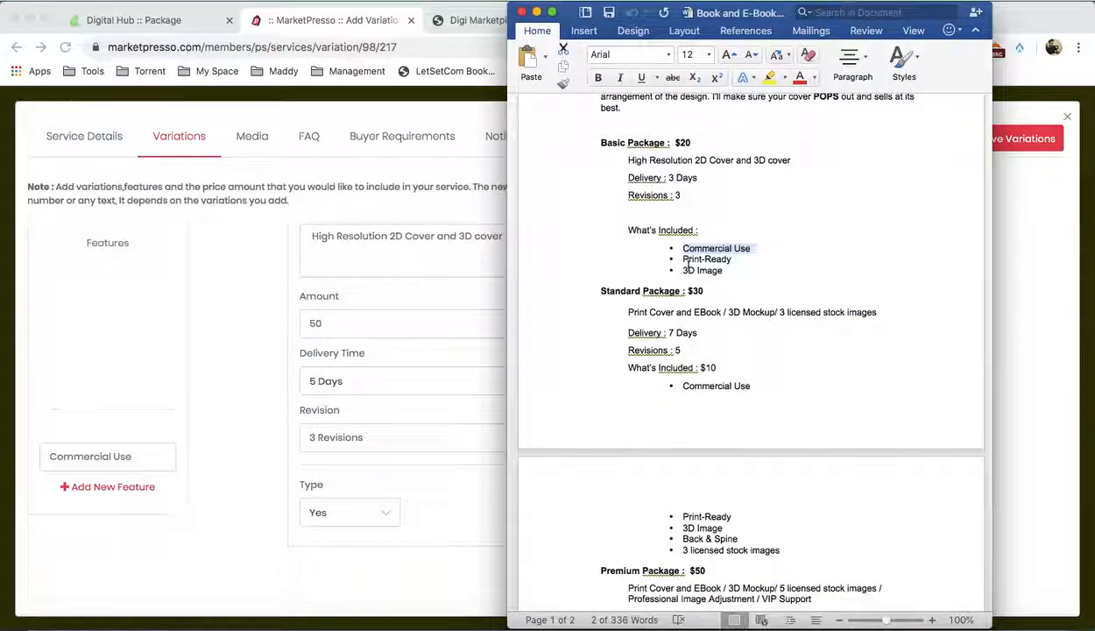
pyautogui.click(704, 267)
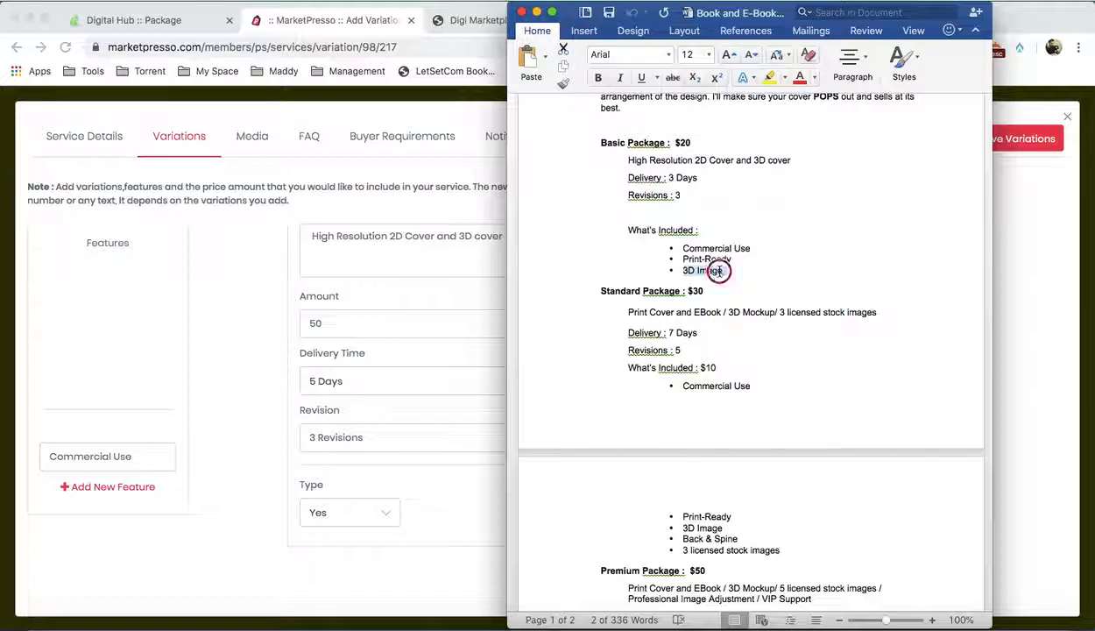
pyautogui.click(191, 414)
pyautogui.click(119, 487)
pyautogui.press('super+v')
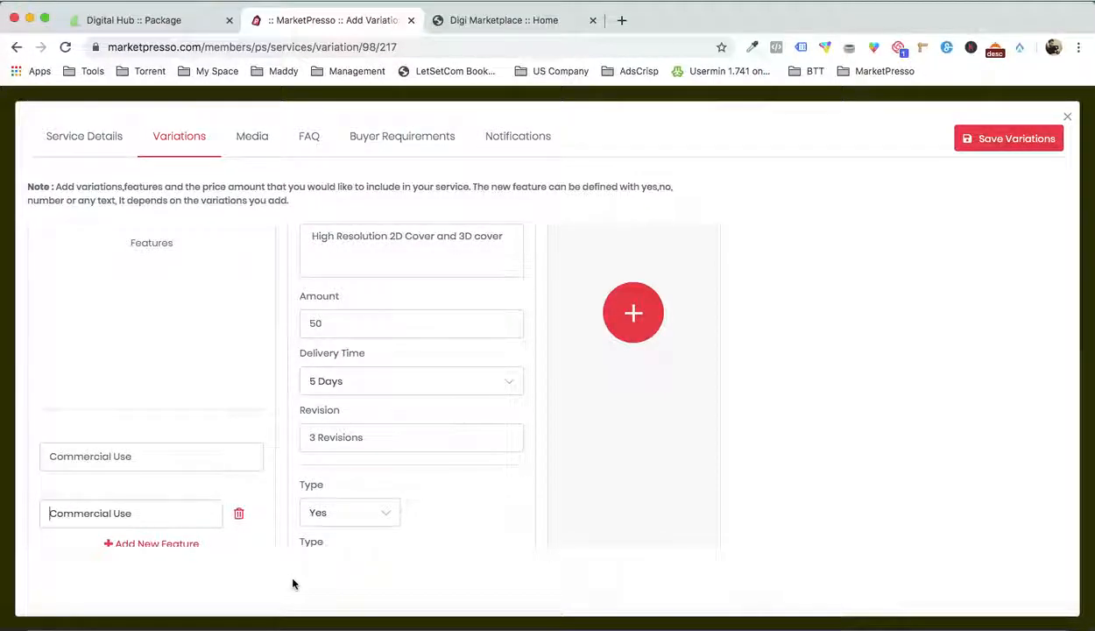
pyautogui.scroll(-2, 292, 460)
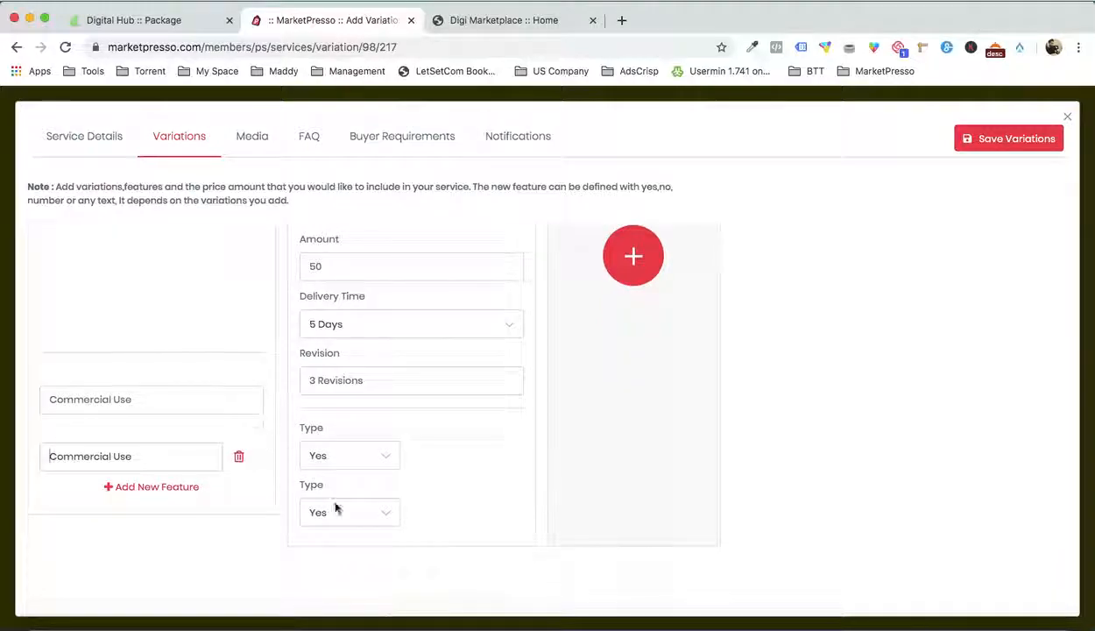
# Add two more variations titled Standard and Premium
pyautogui.scroll(5, 482, 464)
pyautogui.click(633, 464)
pyautogui.click(560, 271)
pyautogui.write('s')
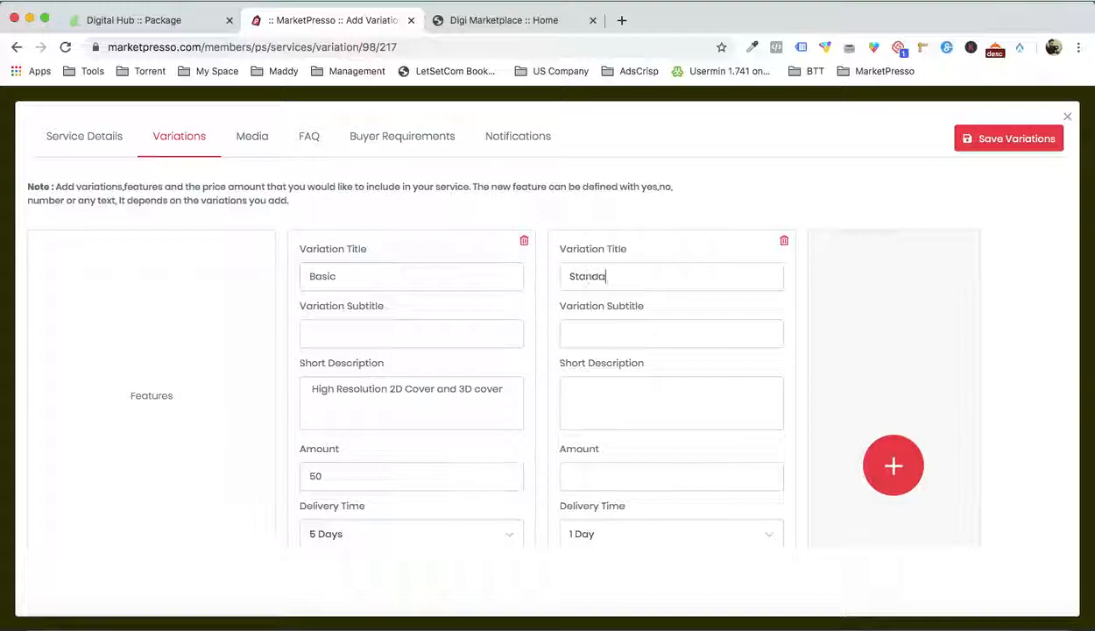
pyautogui.click(902, 486)
pyautogui.click(837, 271)
pyautogui.write('Premi')
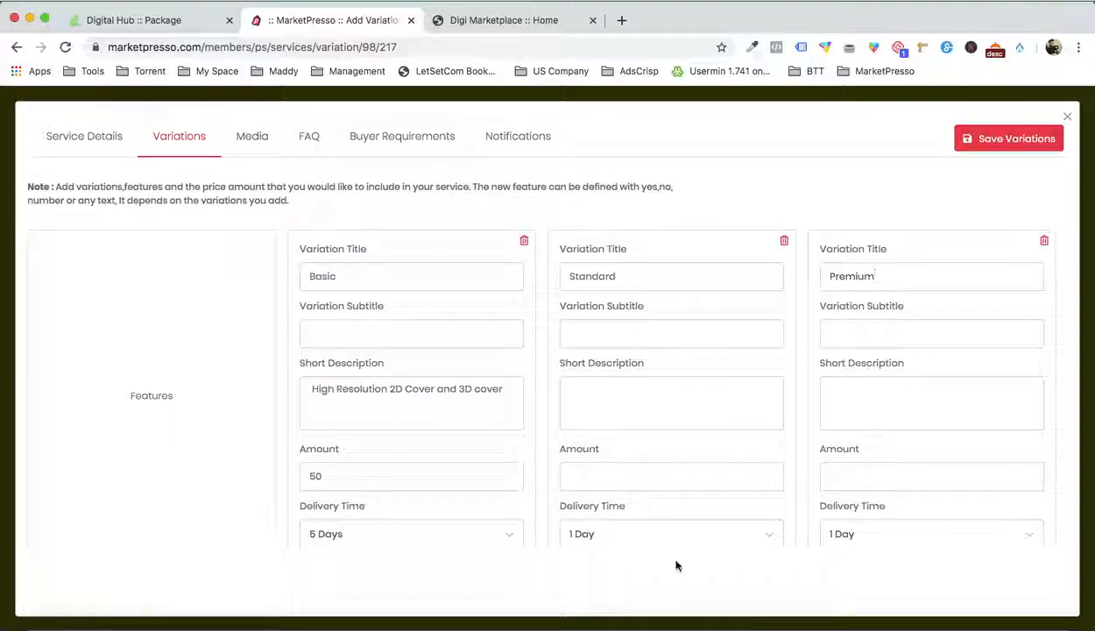
pyautogui.write('um')
# Set the amount to 100 for the Standard variation and 150 for the Premium variation
pyautogui.scroll(-1, 657, 433)
pyautogui.click(626, 423)
pyautogui.write('100')
pyautogui.press('Tab')
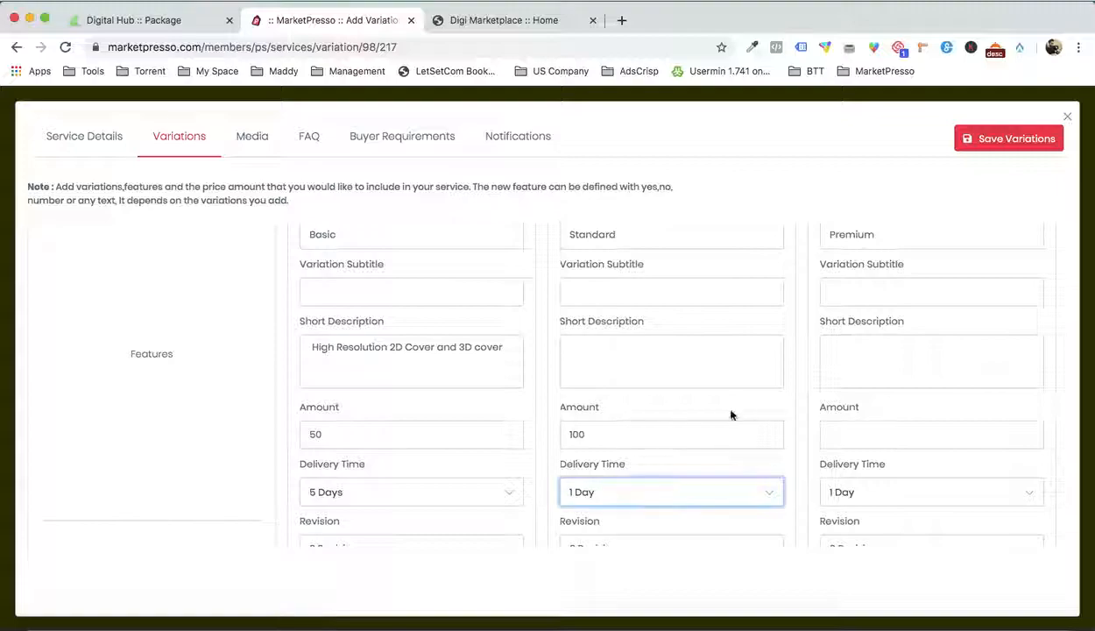
pyautogui.click(845, 438)
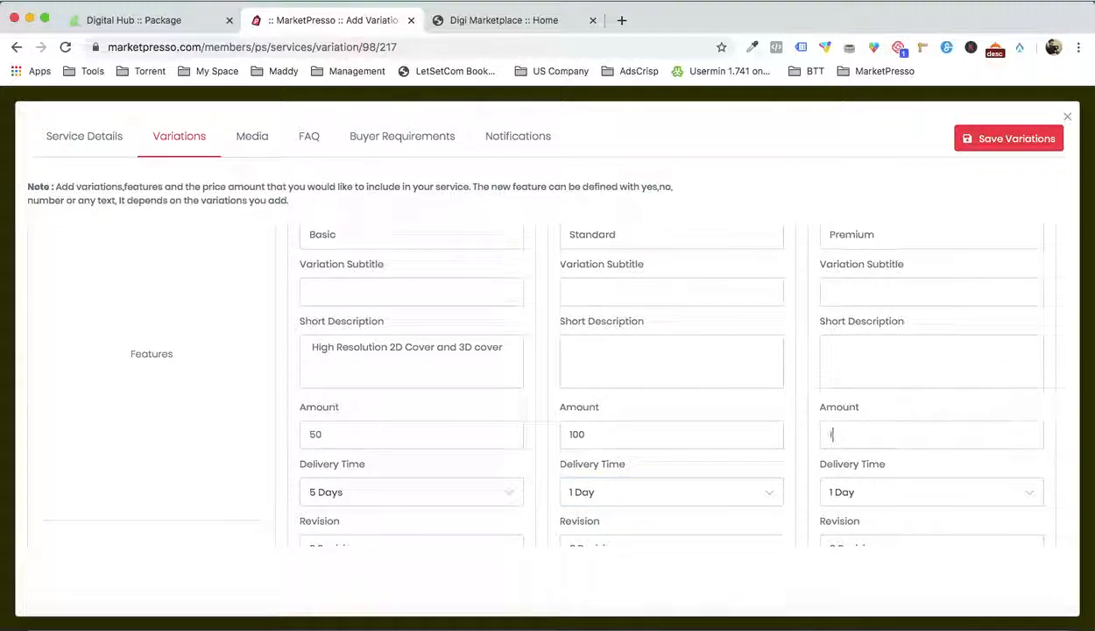
# Set the delivery time to 4 Days for Standard and 2 Days for Premium
pyautogui.click(722, 501)
pyautogui.click(670, 525)
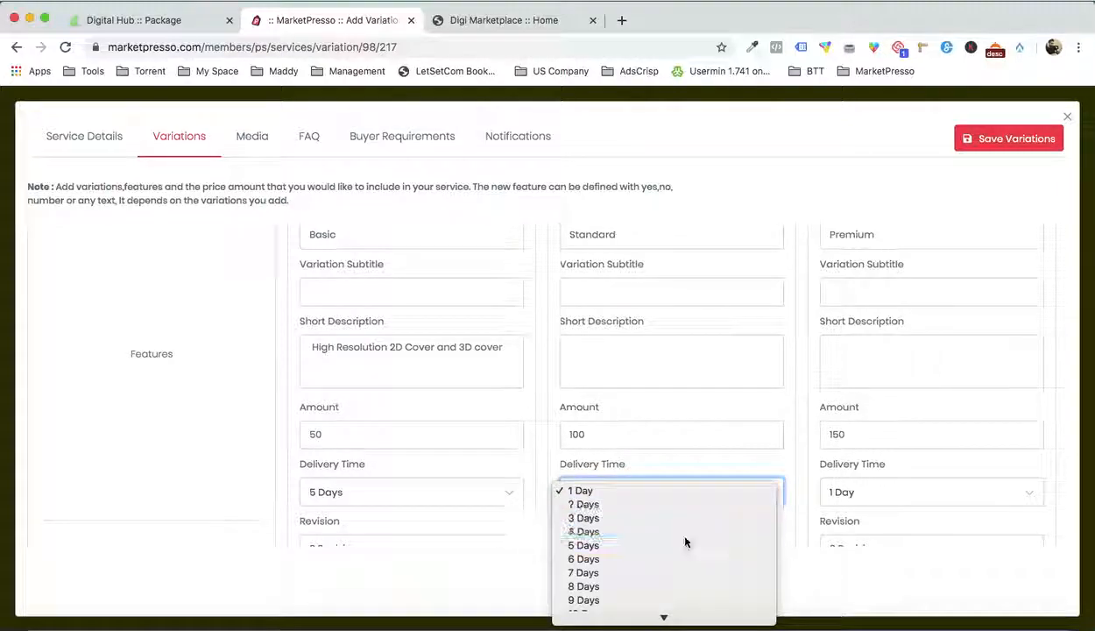
pyautogui.click(848, 491)
pyautogui.click(855, 504)
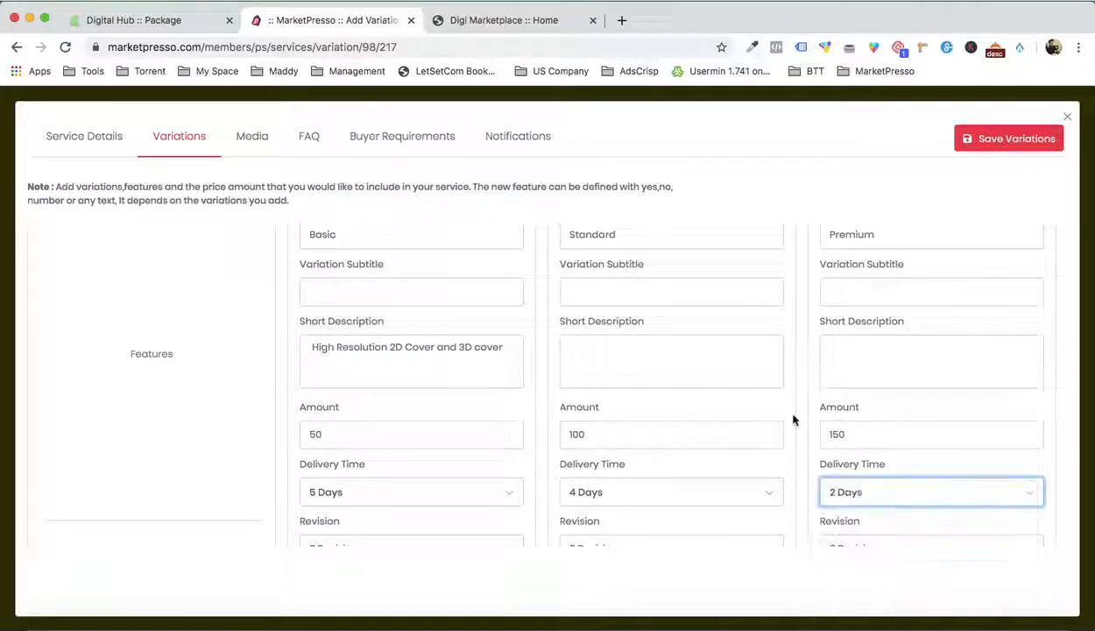
# Change the revision text to 5 Revisions for both the Standard and Premium variations
pyautogui.scroll(-3, 793, 419)
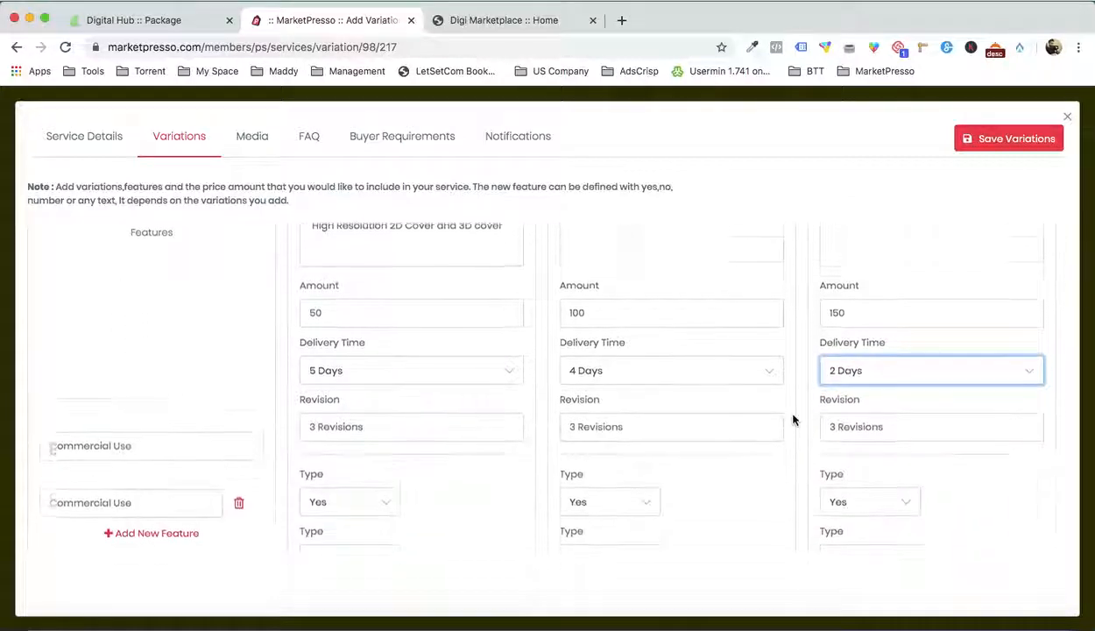
pyautogui.tripleClick(418, 424)
pyautogui.click(611, 429)
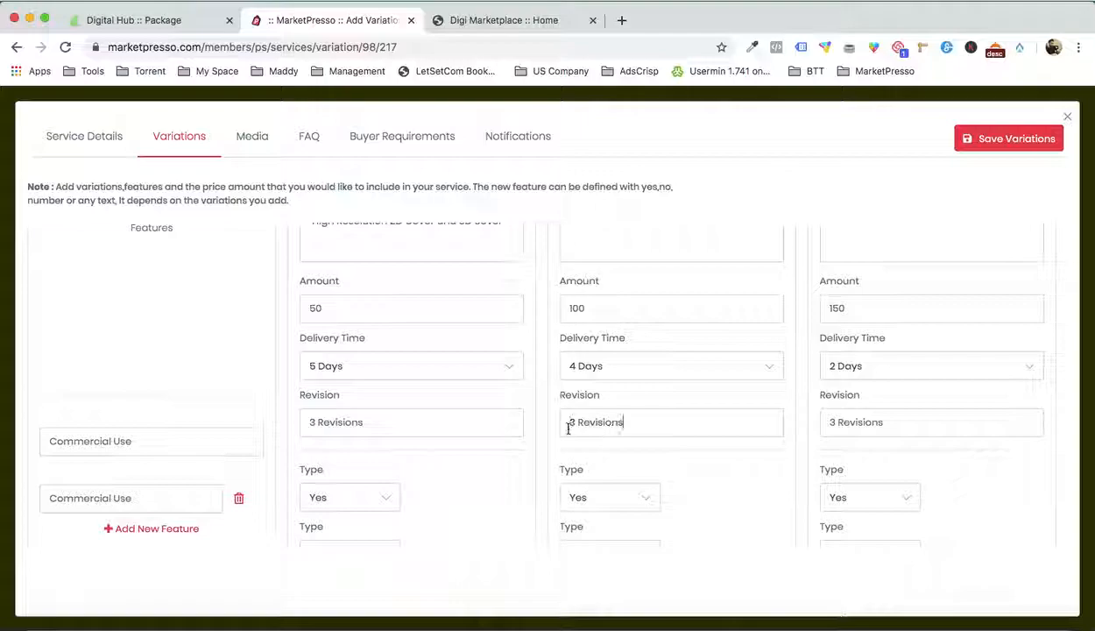
pyautogui.press('Delete')
pyautogui.press('Delete')
pyautogui.write('5')
pyautogui.click(854, 422)
pyautogui.press('BackSpace')
pyautogui.write('5')
# Copy Back & Spine from Word's Standard Package into a new third feature and remove its bullet
pyautogui.scroll(-1, 668, 453)
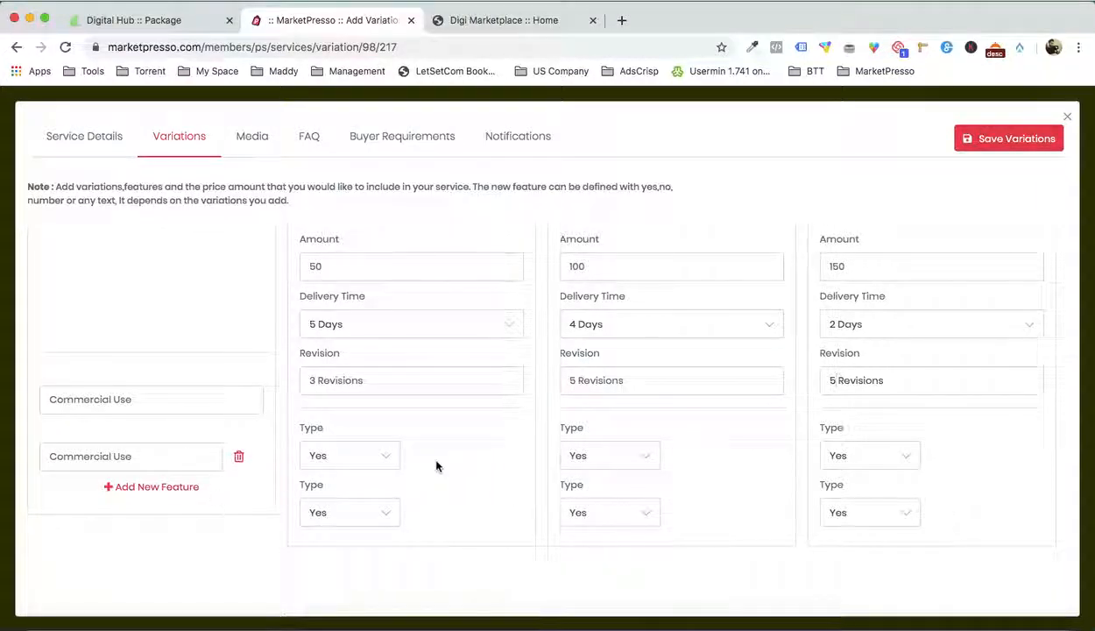
pyautogui.click(880, 622)
pyautogui.scroll(-3, 848, 405)
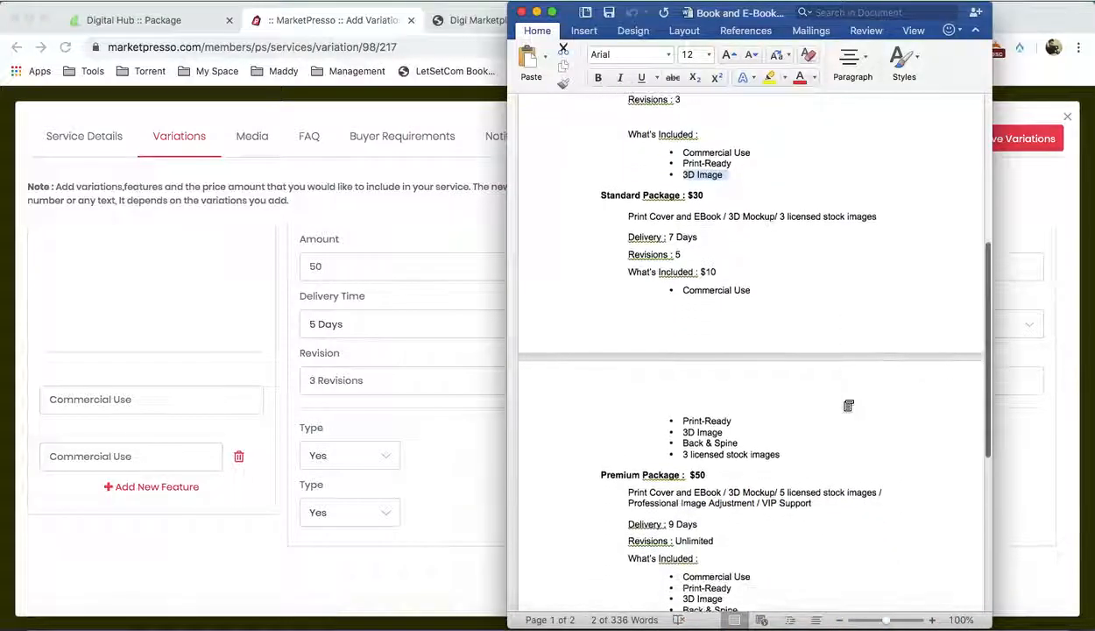
pyautogui.scroll(-1, 846, 402)
pyautogui.moveTo(681, 427); pyautogui.dragTo(736, 429)
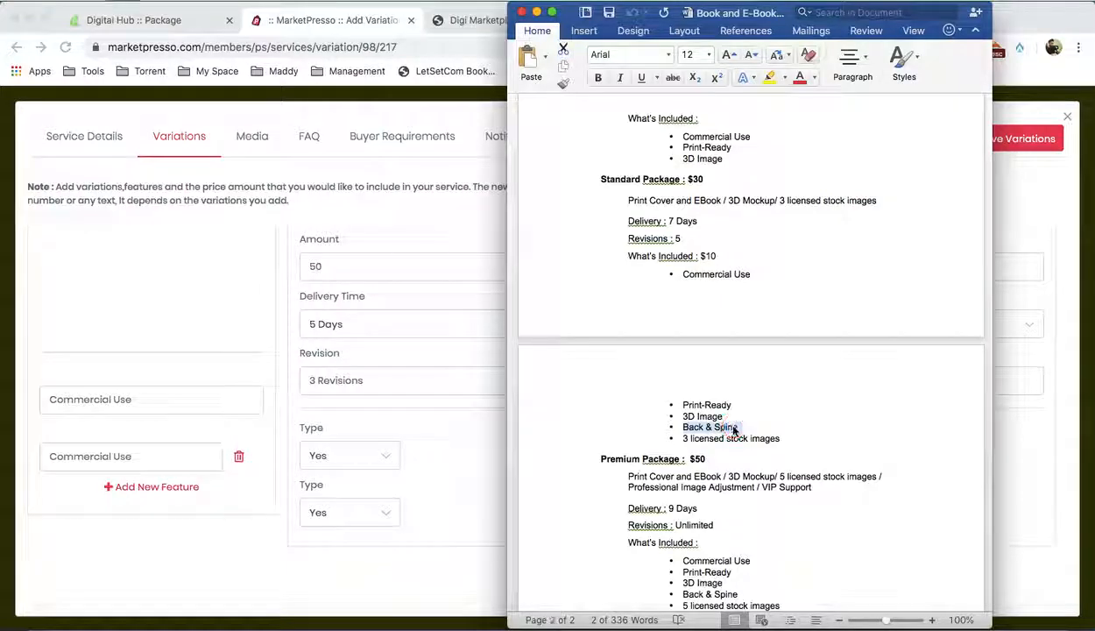
pyautogui.click(151, 487)
pyautogui.write('•\tBack & Spine')
pyautogui.scroll(-1, 140, 456)
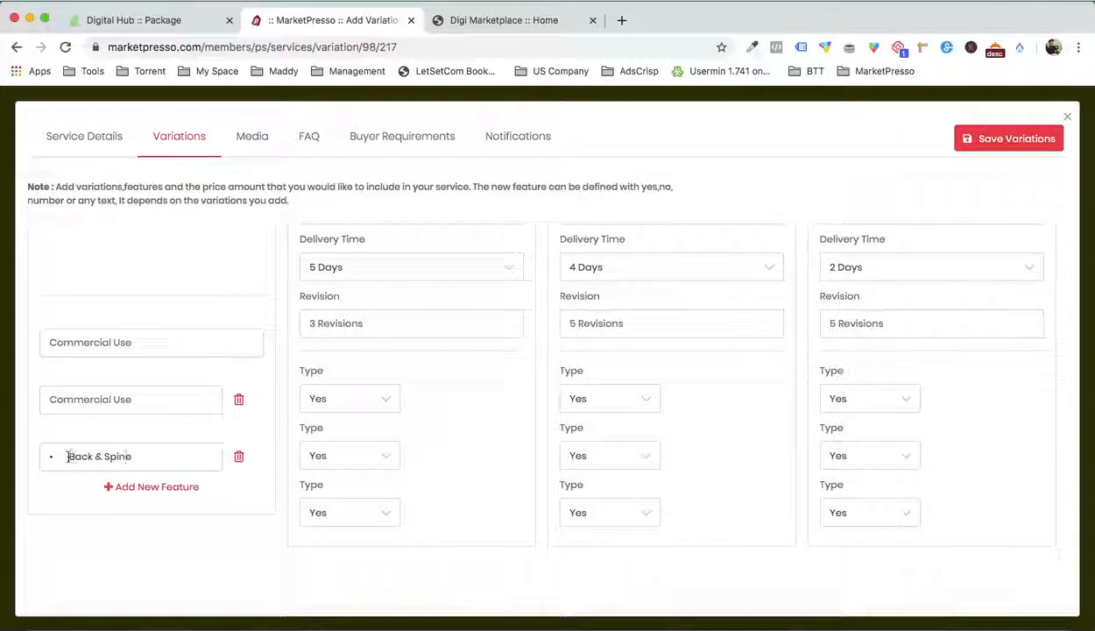
pyautogui.moveTo(69, 455); pyautogui.dragTo(48, 456)
pyautogui.press('BackSpace')
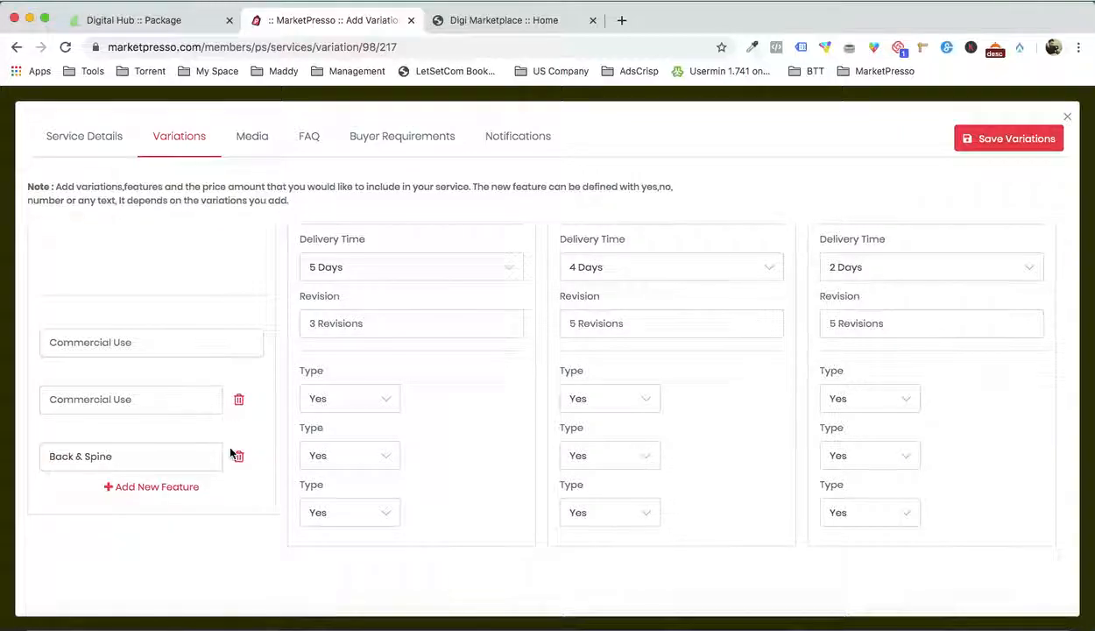
# Set Back & Spine to No for Basic, and add a fourth feature, 3 licensed stock images, copied from Word's Standard Package without its bullet
pyautogui.click(366, 512)
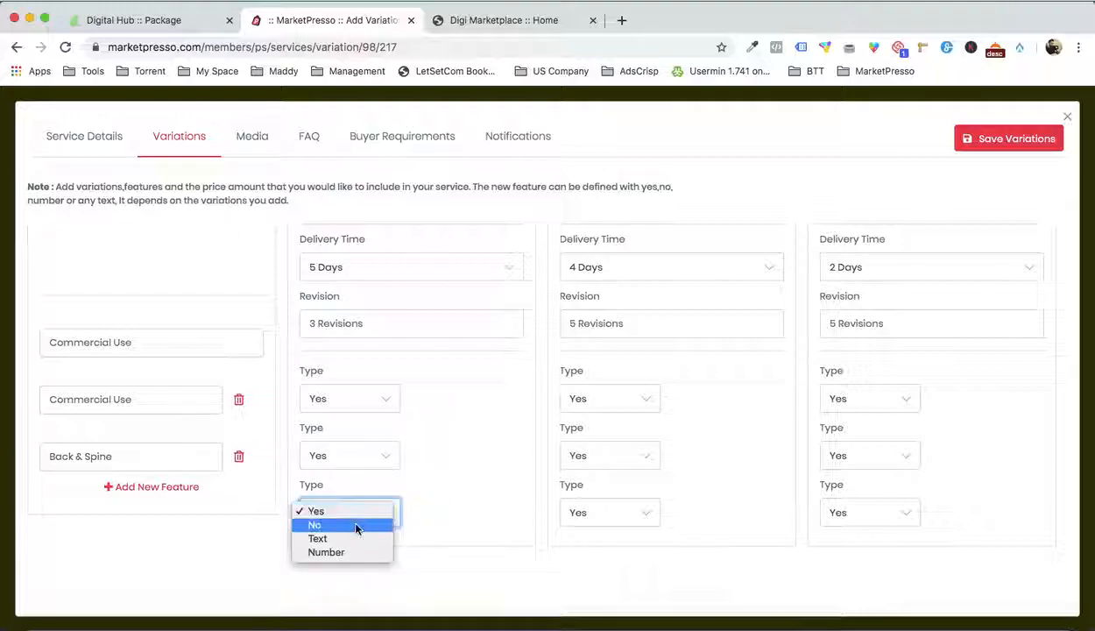
pyautogui.click(358, 525)
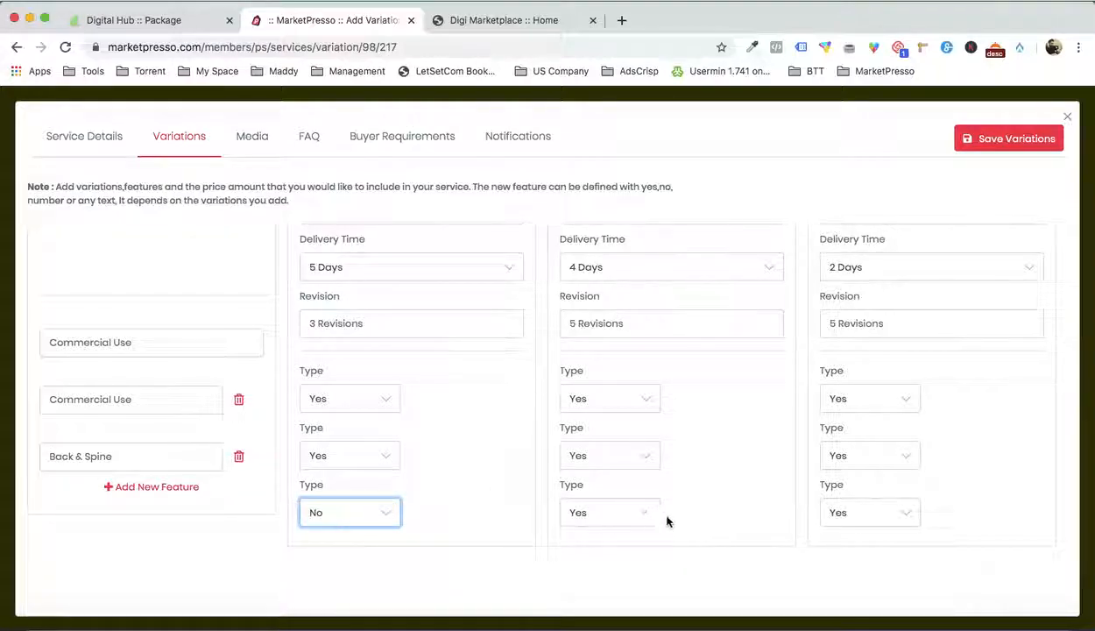
pyautogui.click(175, 487)
pyautogui.click(895, 604)
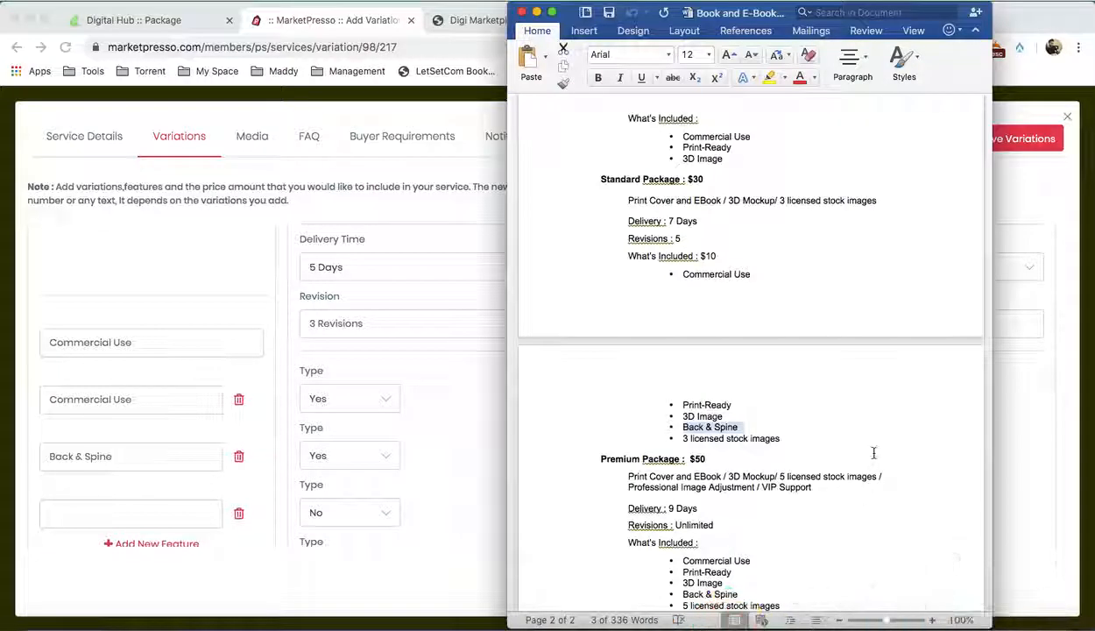
pyautogui.moveTo(685, 438); pyautogui.dragTo(772, 437)
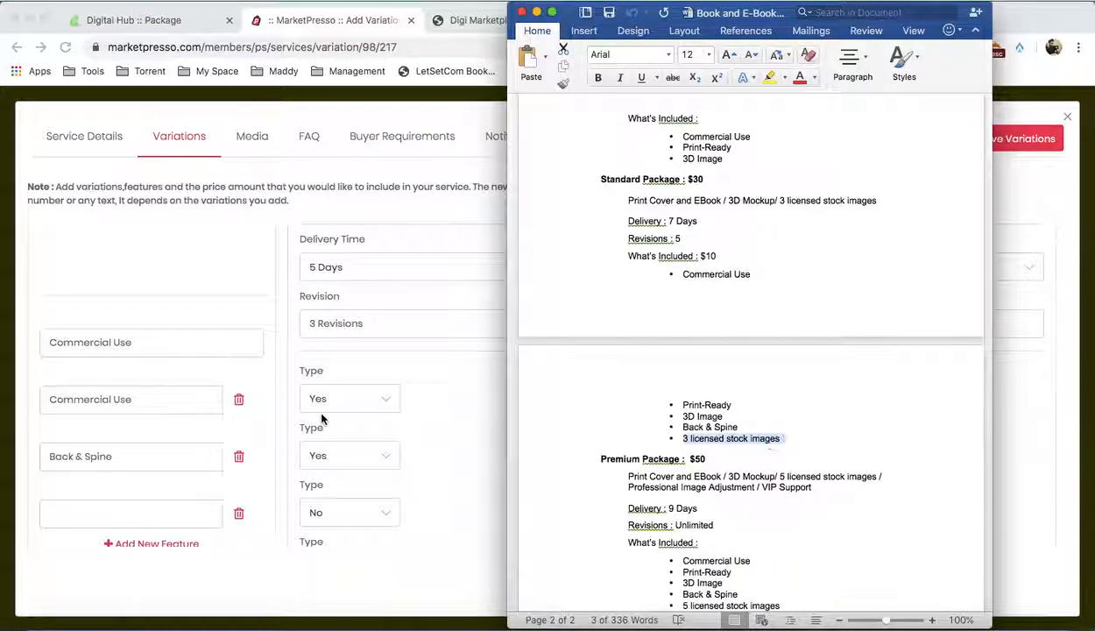
pyautogui.click(128, 466)
pyautogui.click(136, 511)
pyautogui.press('super+v')
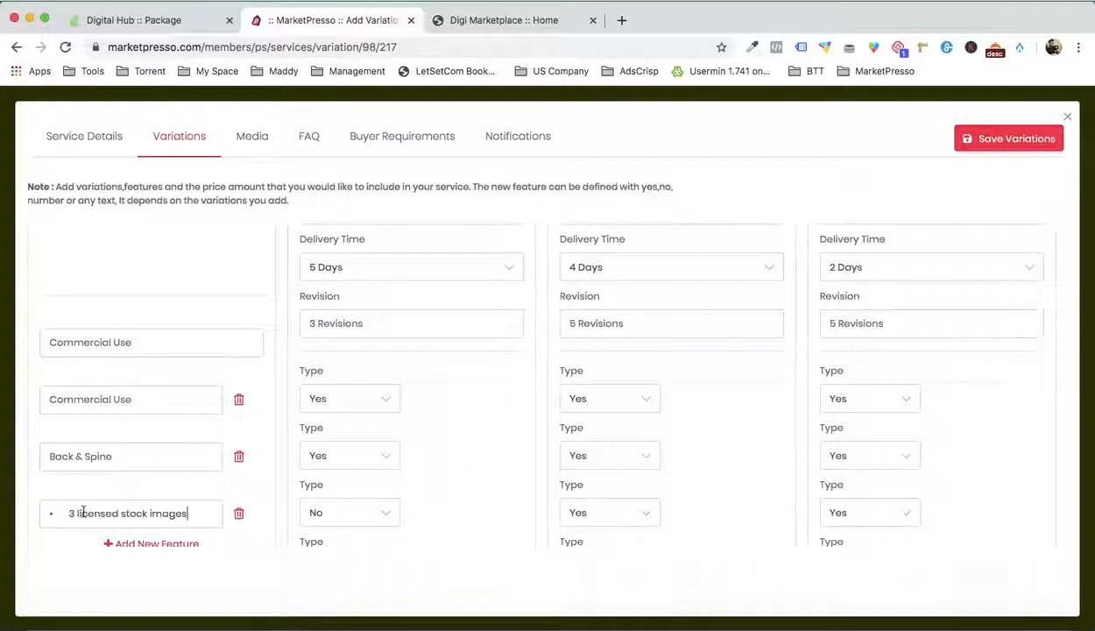
pyautogui.click(69, 512)
pyautogui.press('BackSpace')
pyautogui.press('BackSpace')
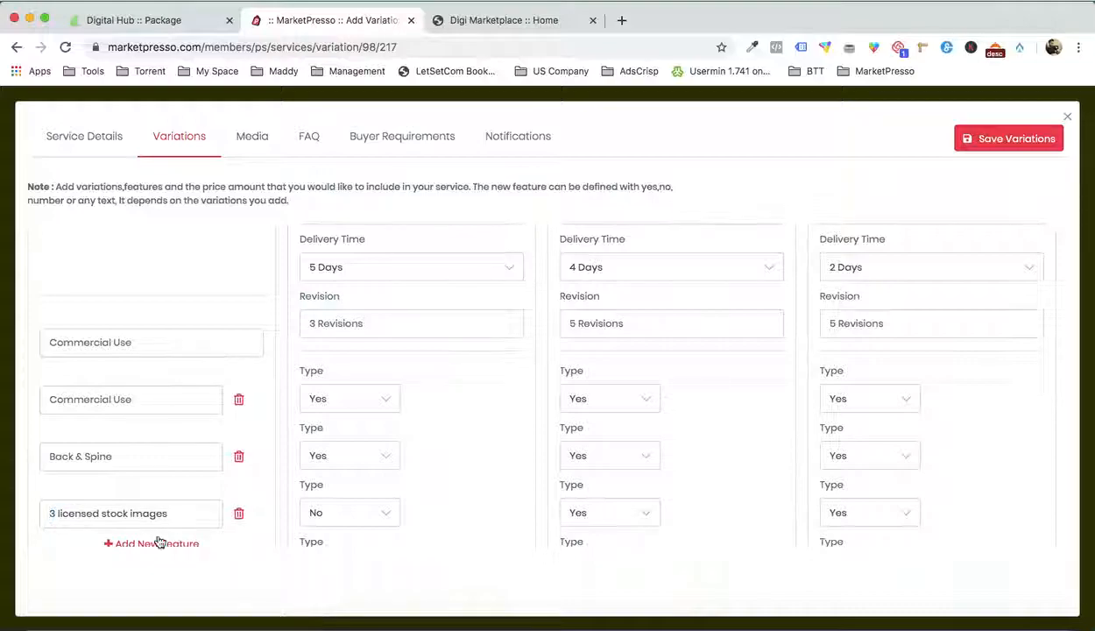
# Set the type of the 3 licensed stock images feature to No for the Basic variation
pyautogui.scroll(-2, 289, 495)
pyautogui.click(360, 515)
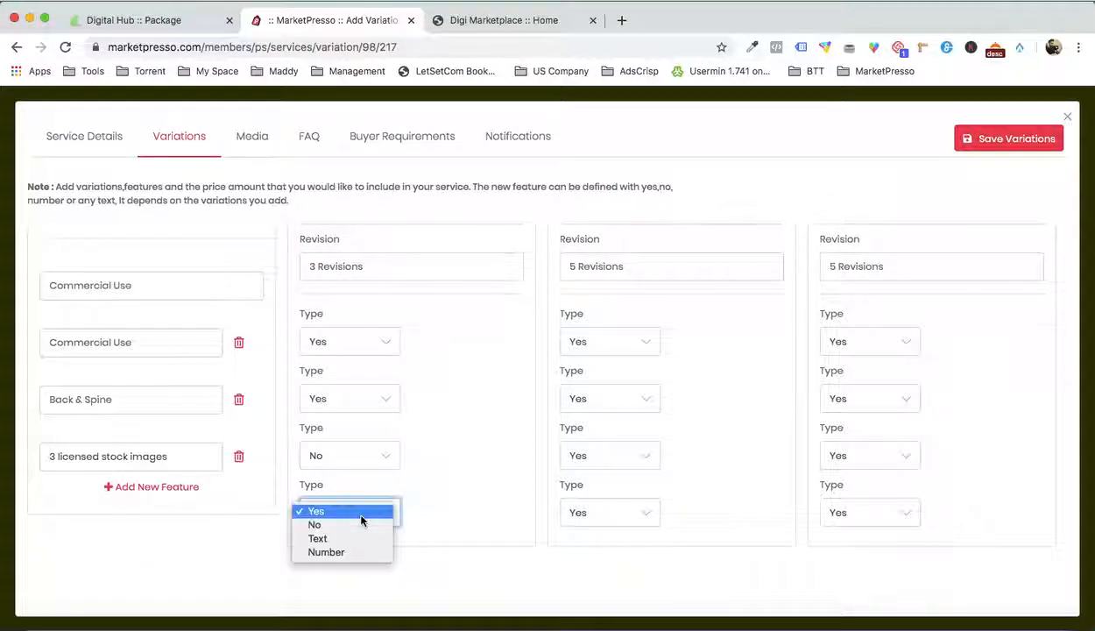
pyautogui.click(352, 525)
pyautogui.click(612, 515)
pyautogui.click(622, 511)
pyautogui.press('n')
# Copy the description line under Word's Premium Package into the Premium variation's short description and remove the extra whitespace around it
pyautogui.scroll(5, 858, 479)
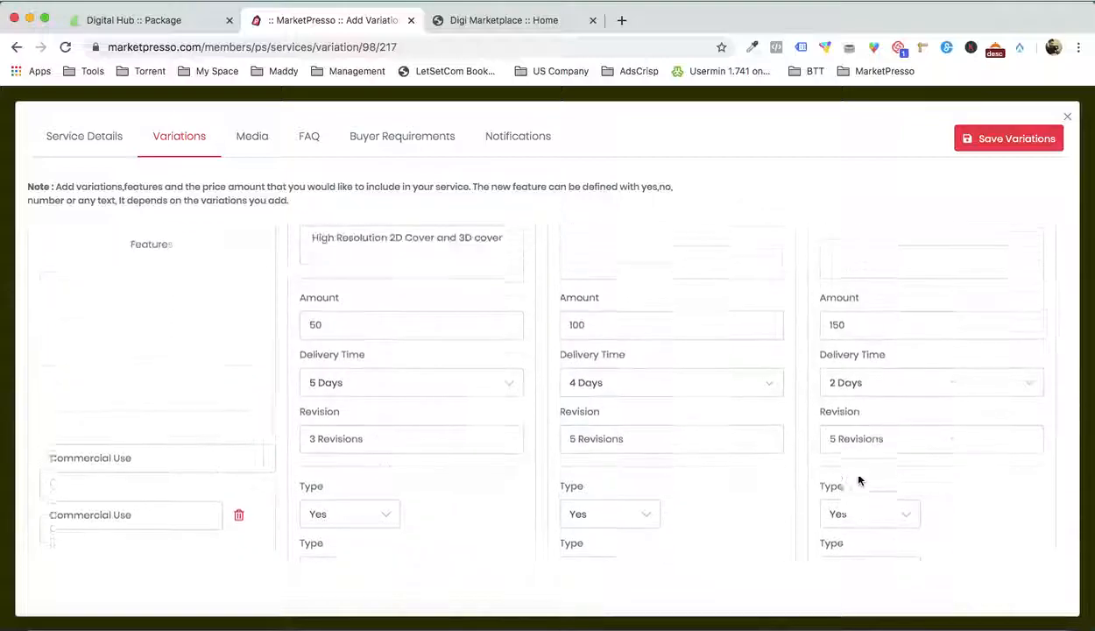
pyautogui.scroll(4, 857, 479)
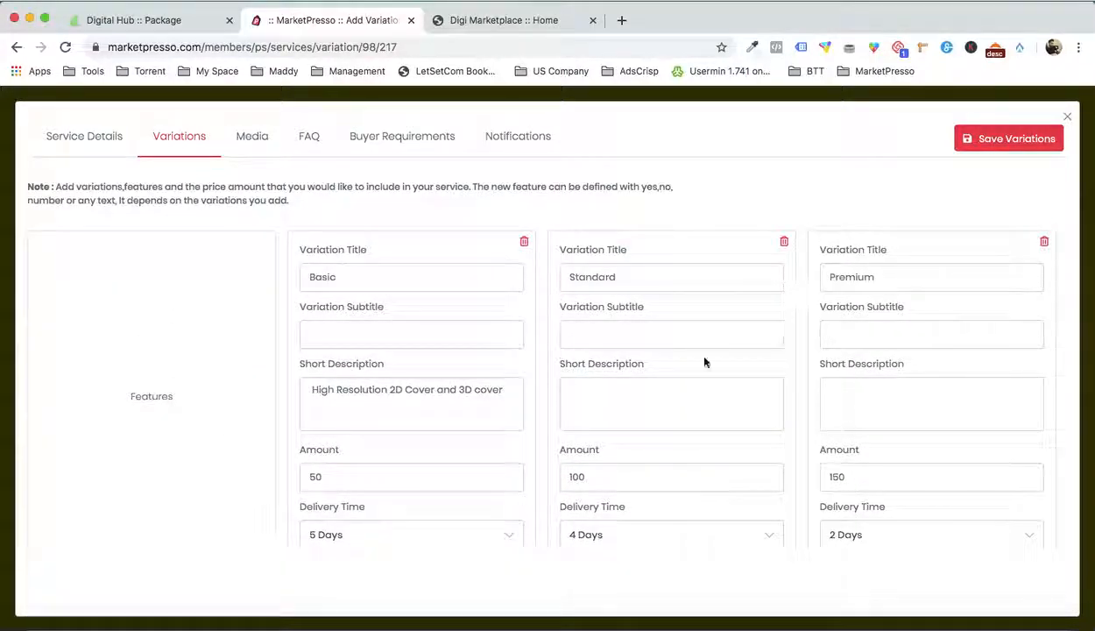
pyautogui.scroll(-2, 706, 362)
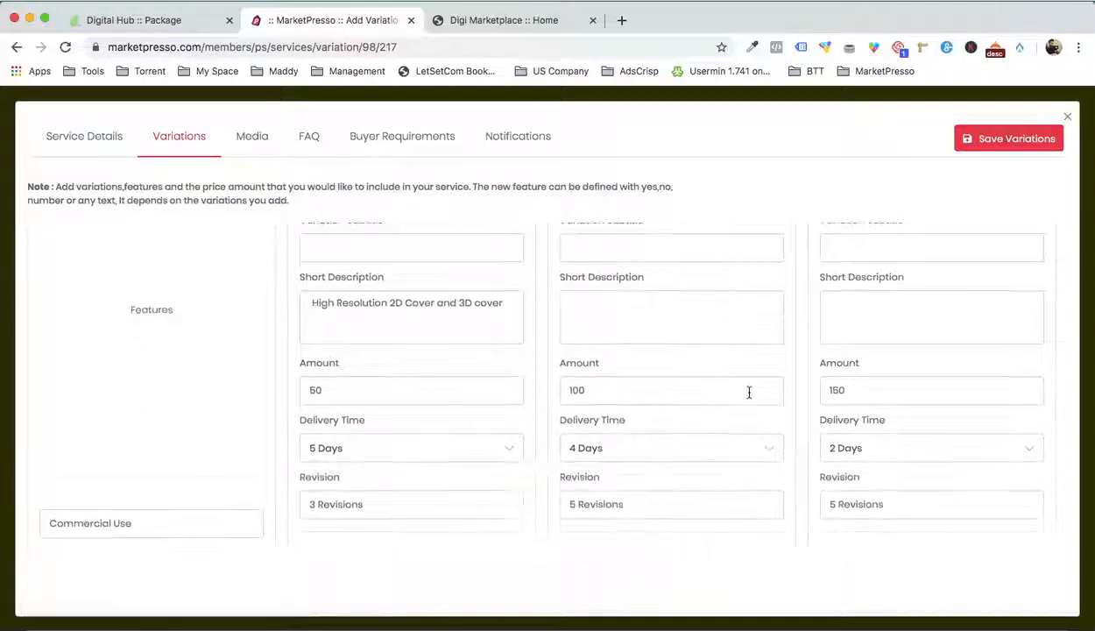
pyautogui.click(885, 611)
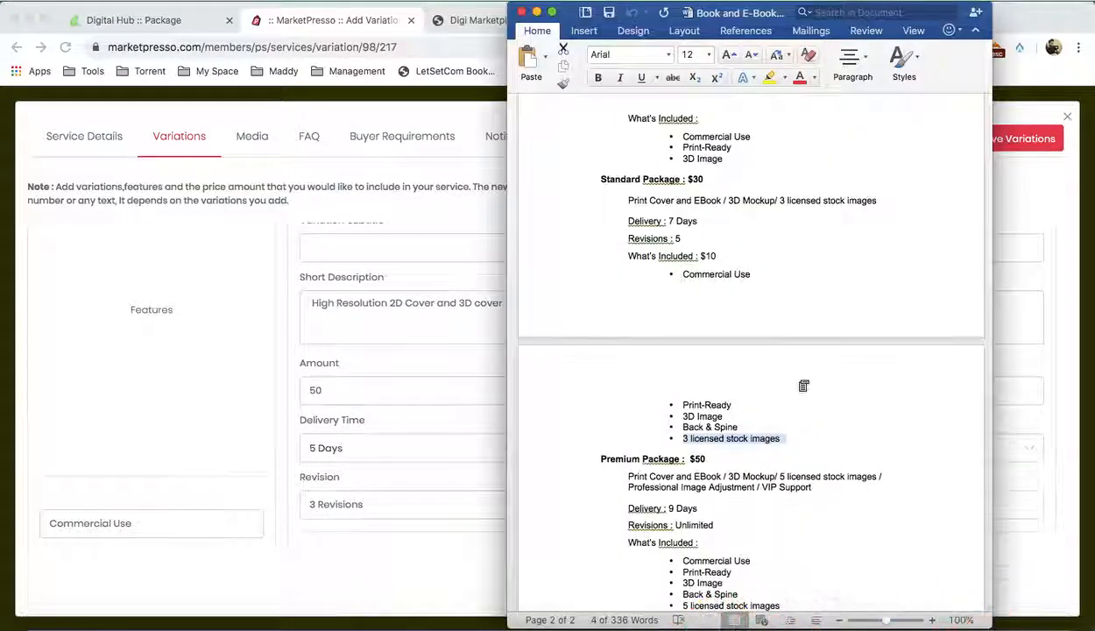
pyautogui.scroll(-2, 803, 385)
pyautogui.moveTo(629, 397); pyautogui.dragTo(807, 411)
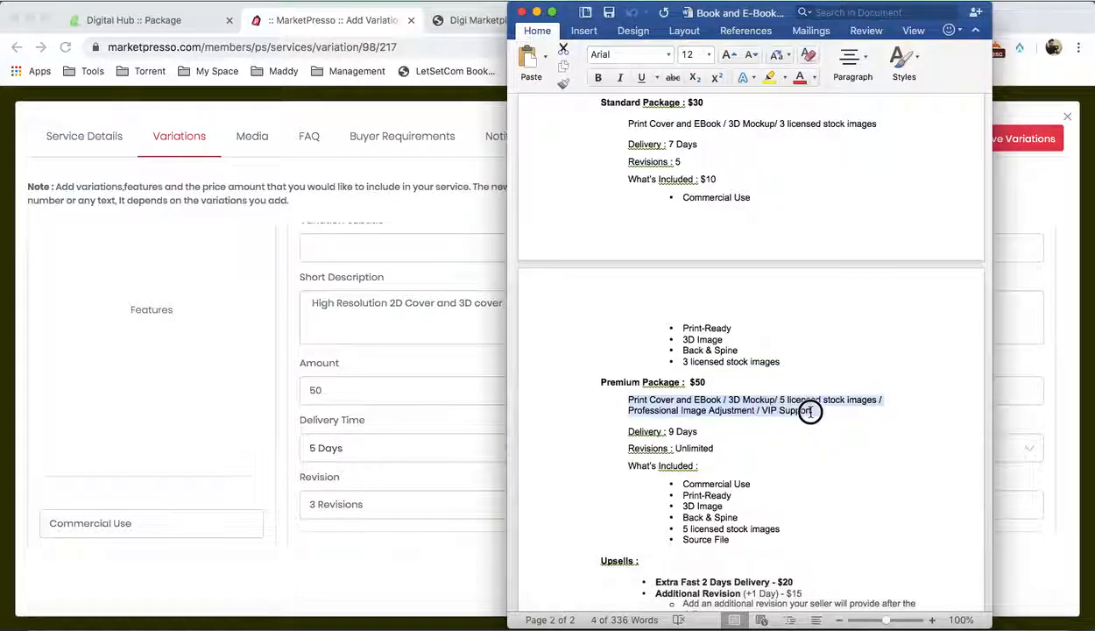
pyautogui.press('super+c')
pyautogui.click(374, 380)
pyautogui.click(848, 307)
pyautogui.press('super+v')
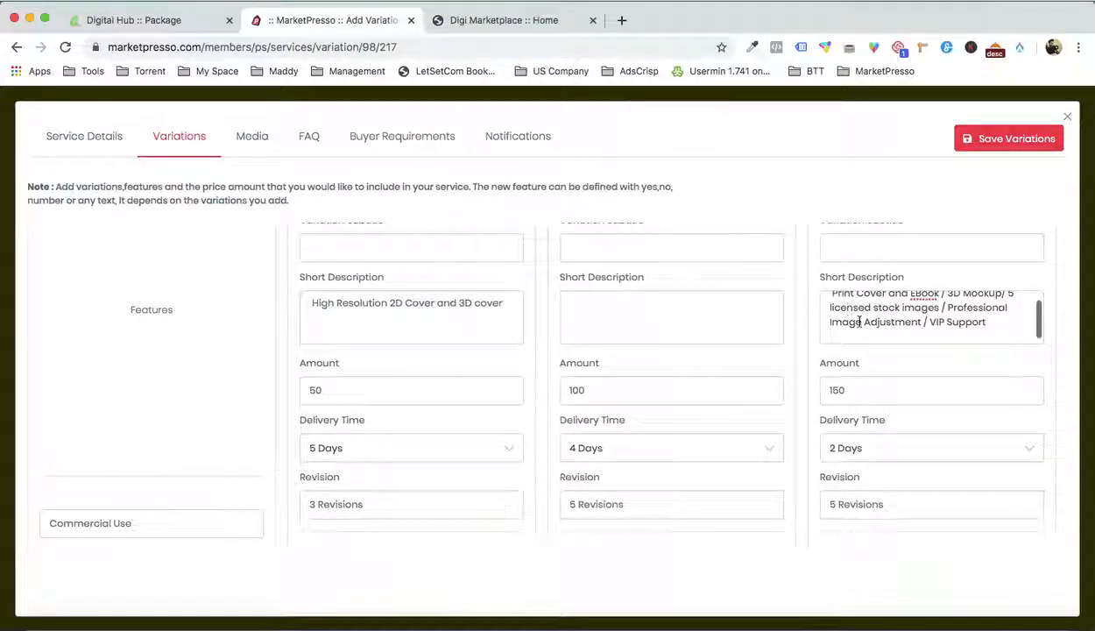
pyautogui.press('BackSpace')
pyautogui.press('Up')
pyautogui.press('Up')
pyautogui.press('Right')
pyautogui.press('BackSpace')
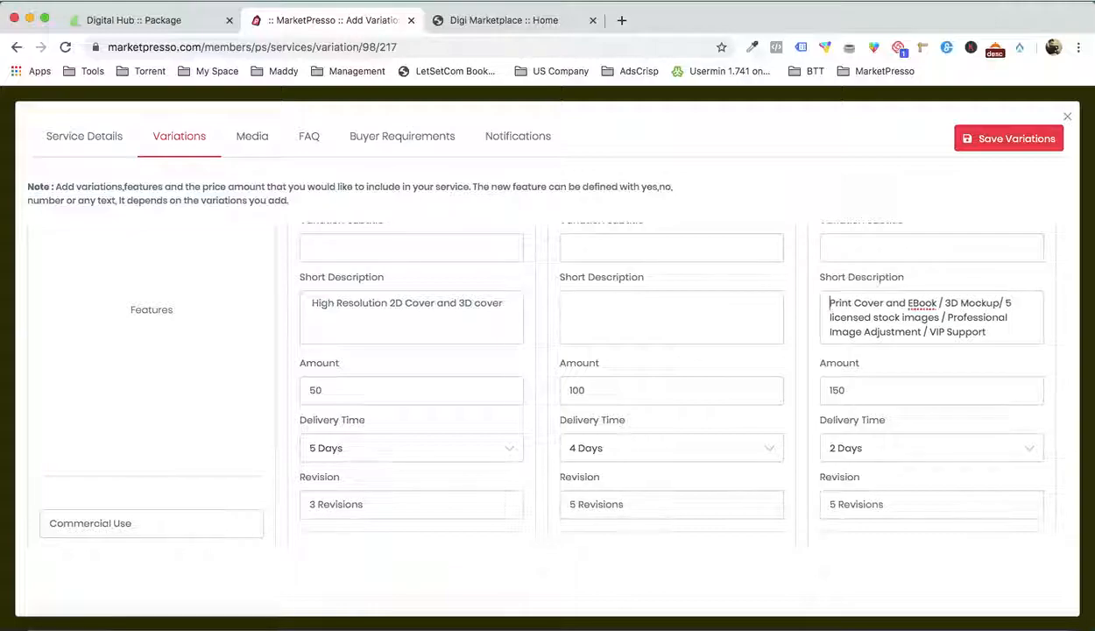
# Copy Word's Standard Package description, Print Cover and EBook / 3D Mockup/ 3 licensed stock images, into the Standard variation's short description
pyautogui.click(874, 604)
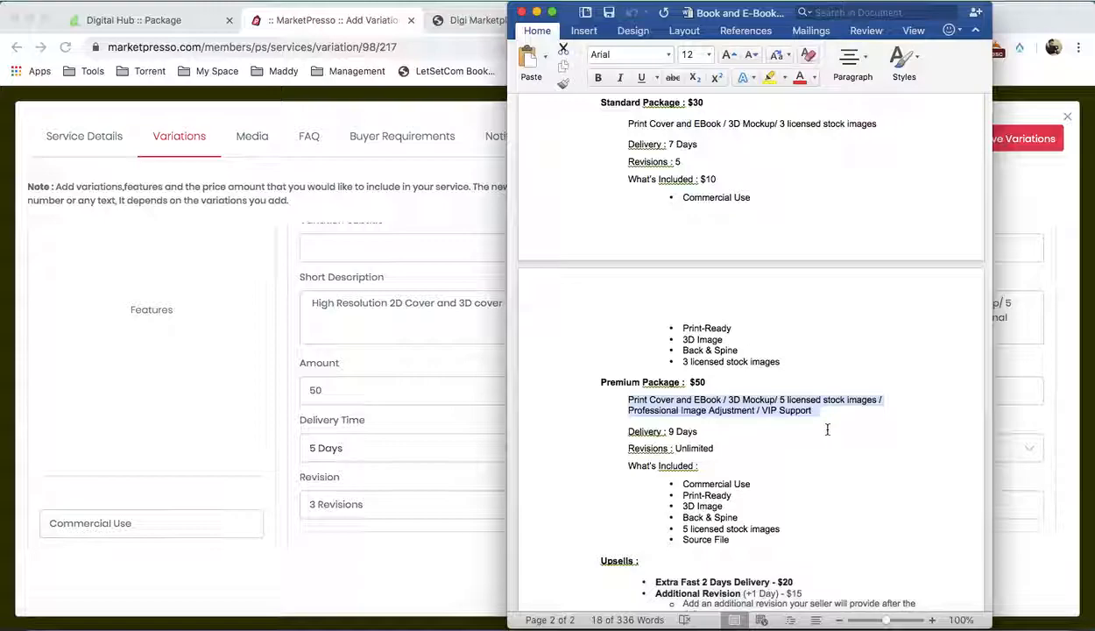
pyautogui.scroll(3, 827, 430)
pyautogui.moveTo(628, 178); pyautogui.dragTo(873, 181)
pyautogui.click(480, 322)
pyautogui.click(638, 298)
pyautogui.press('super+v')
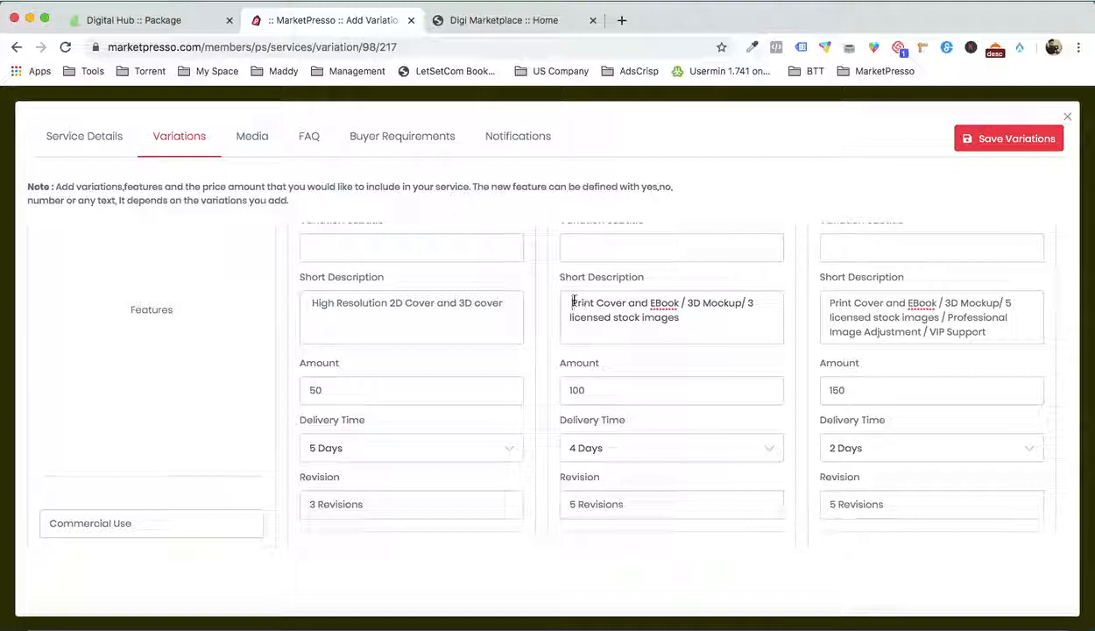
# Look over the completed variations and features of the service and save them
pyautogui.scroll(2, 689, 310)
pyautogui.scroll(-5, 691, 310)
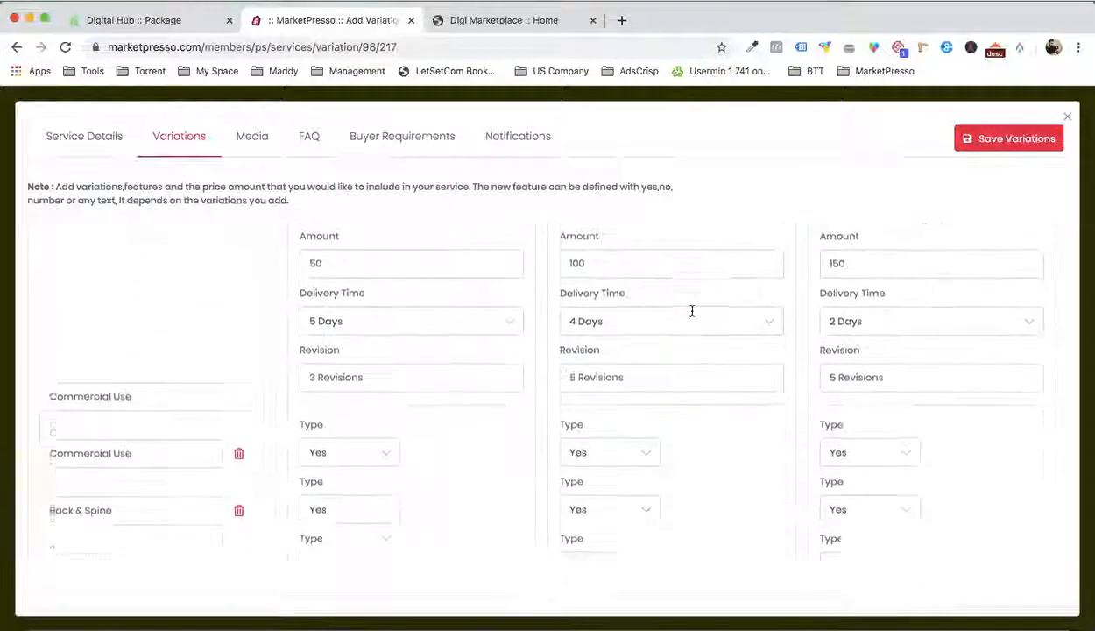
pyautogui.scroll(-2, 691, 311)
pyautogui.scroll(4, 692, 313)
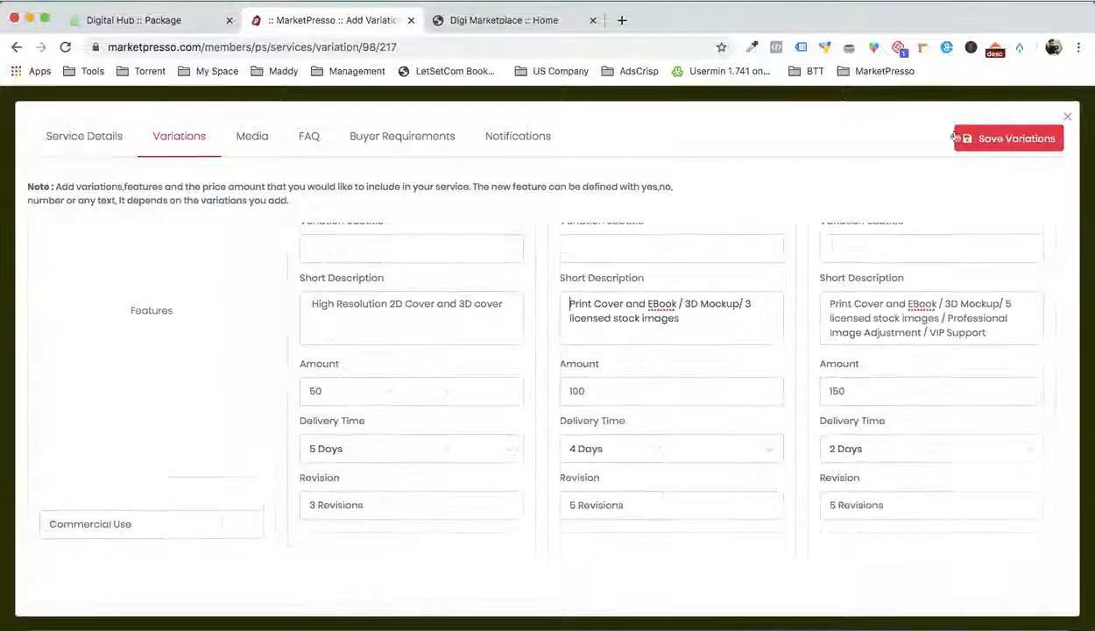
pyautogui.click(983, 137)
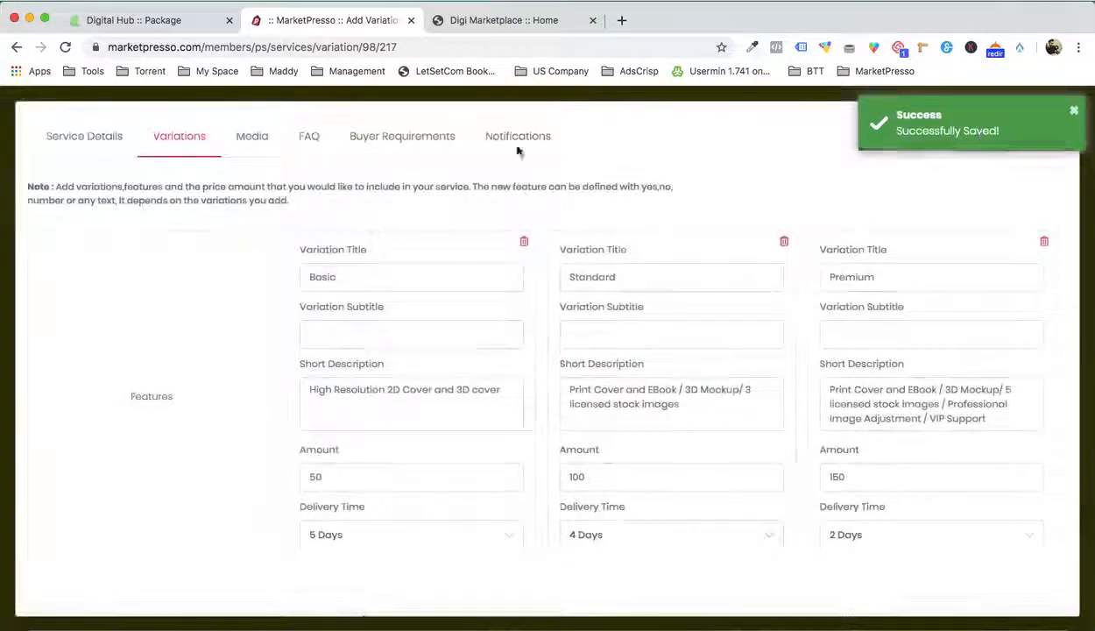
# Add the purple Orange Moon cover from the image library to the service's media
pyautogui.click(231, 153)
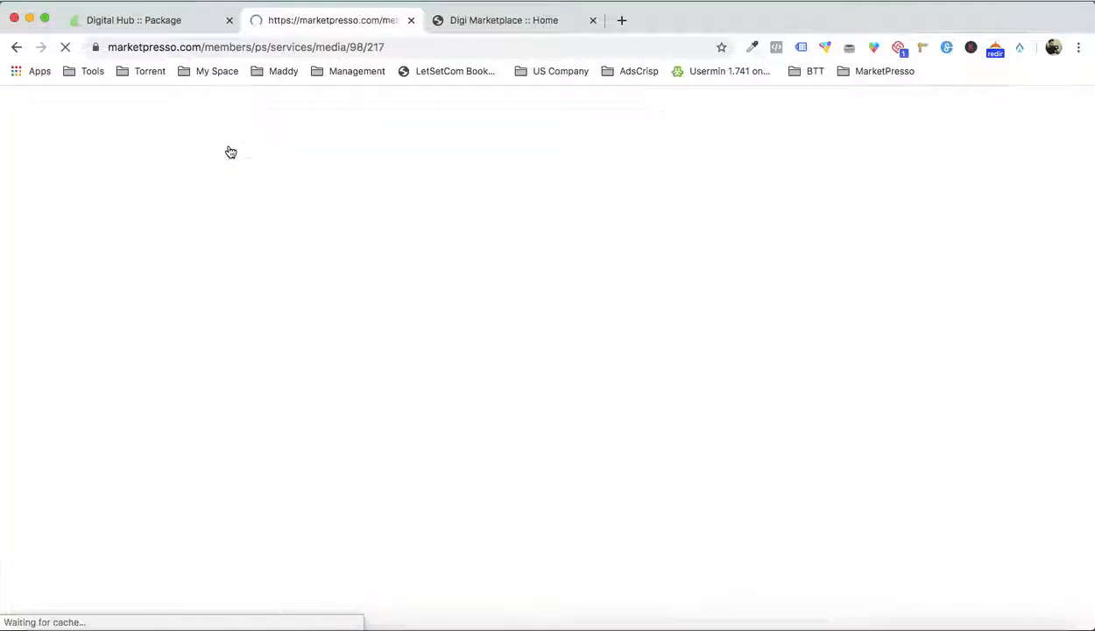
pyautogui.click(182, 366)
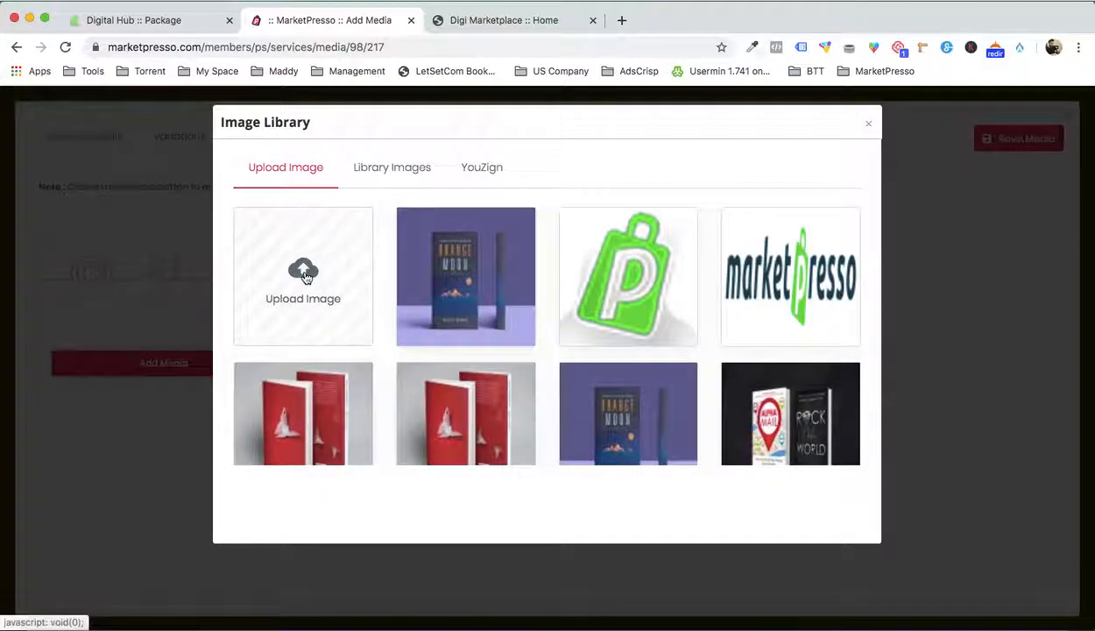
pyautogui.click(435, 274)
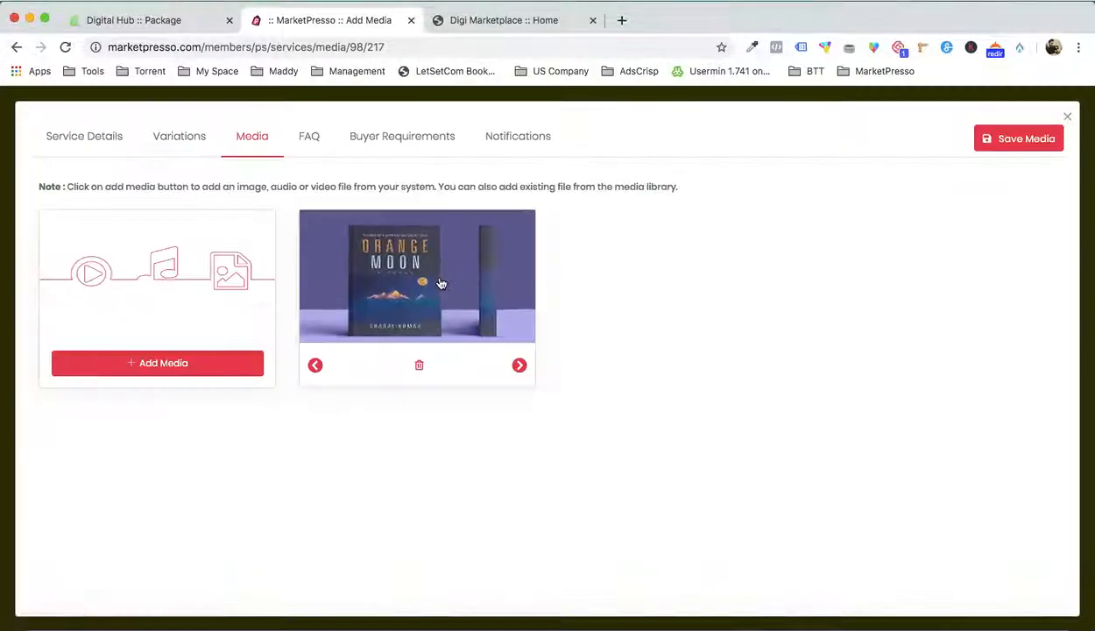
# Upload BOOK 1.jpg, BOOK 3.jpg and BOOK 5.jpg to the image library
pyautogui.click(171, 359)
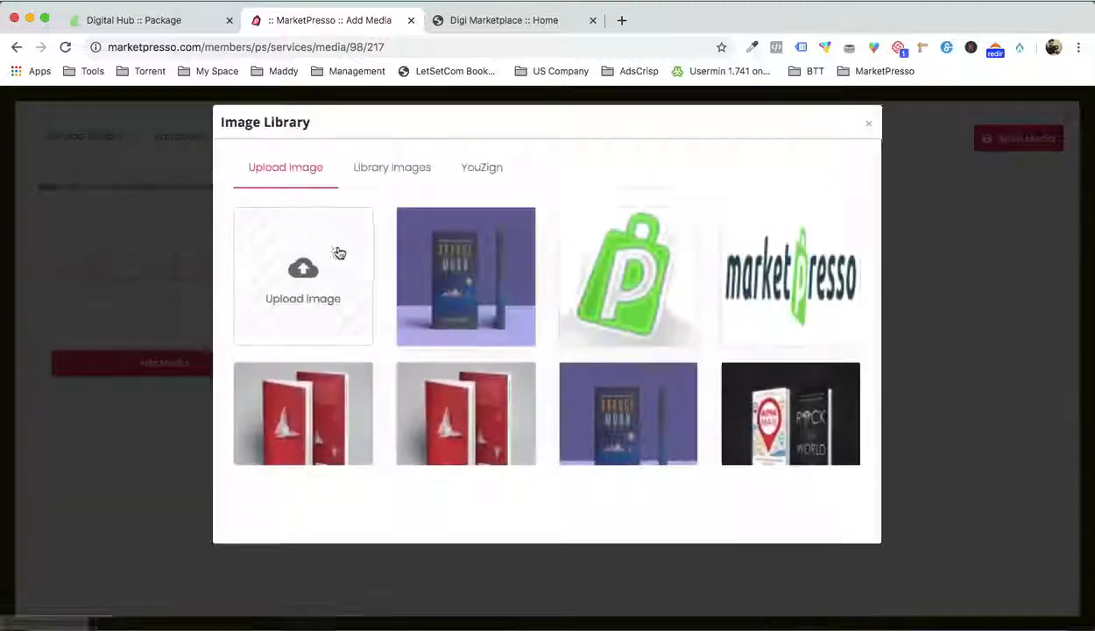
pyautogui.click(320, 256)
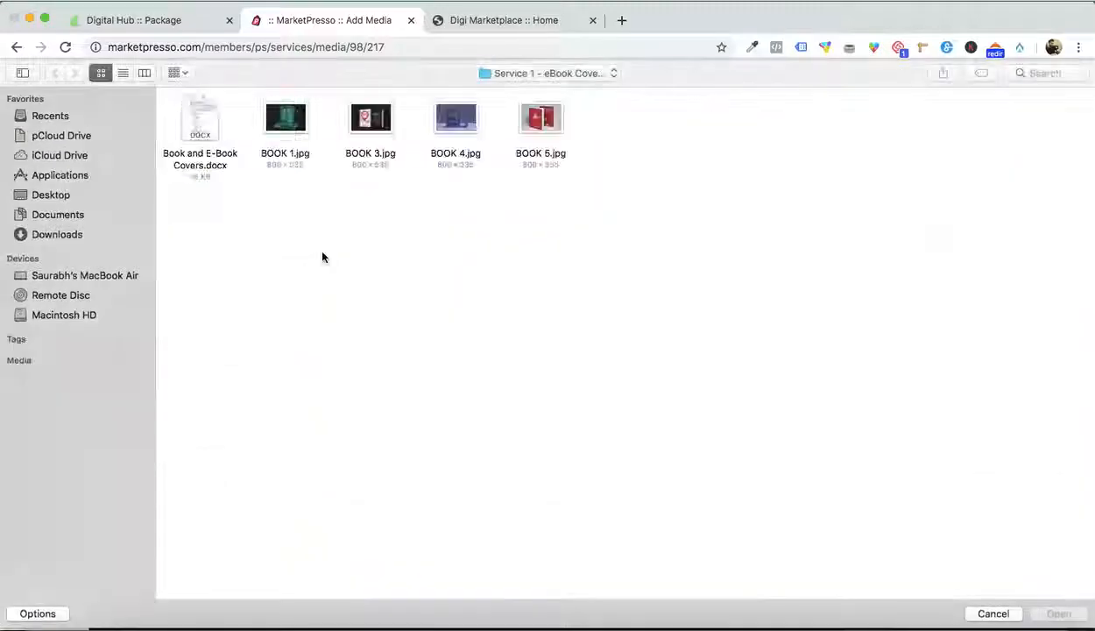
pyautogui.doubleClick(293, 136)
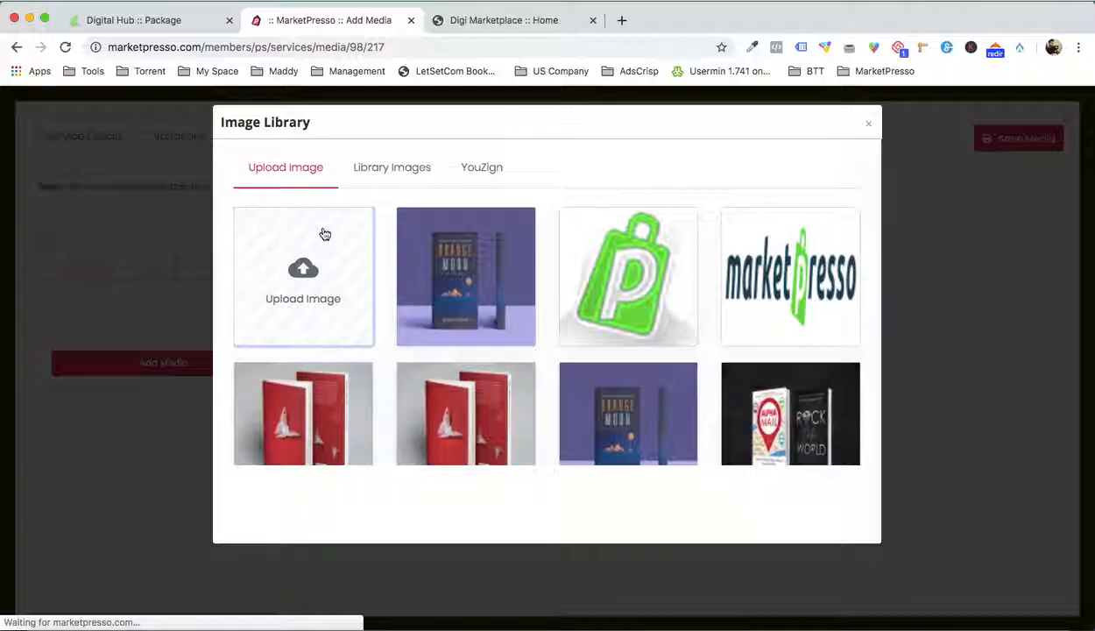
pyautogui.click(305, 274)
pyautogui.doubleClick(366, 122)
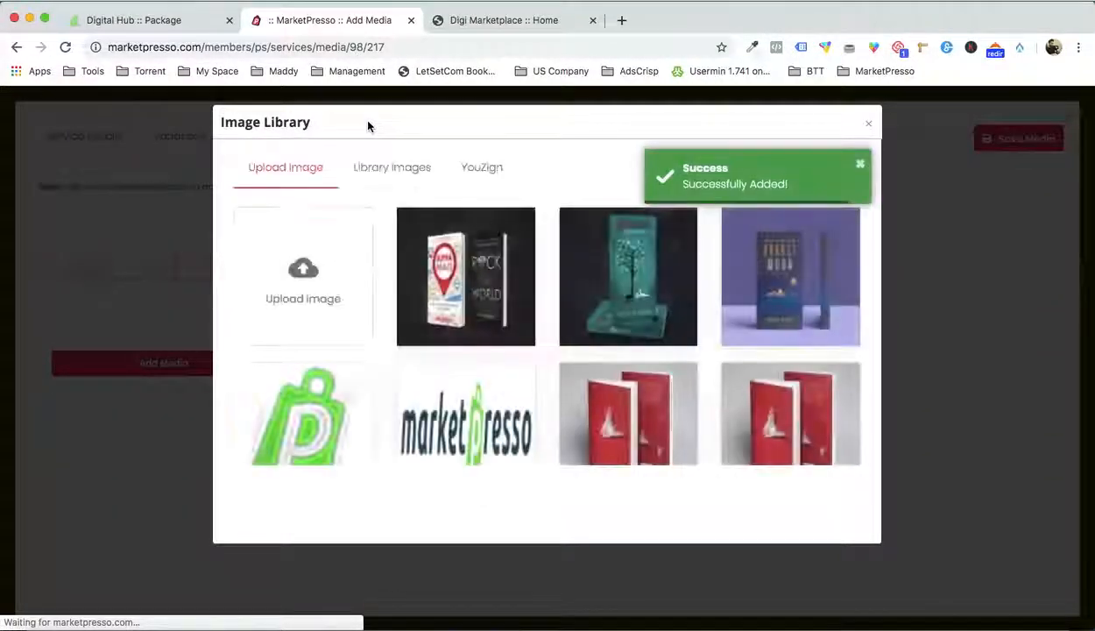
pyautogui.click(344, 248)
pyautogui.doubleClick(543, 119)
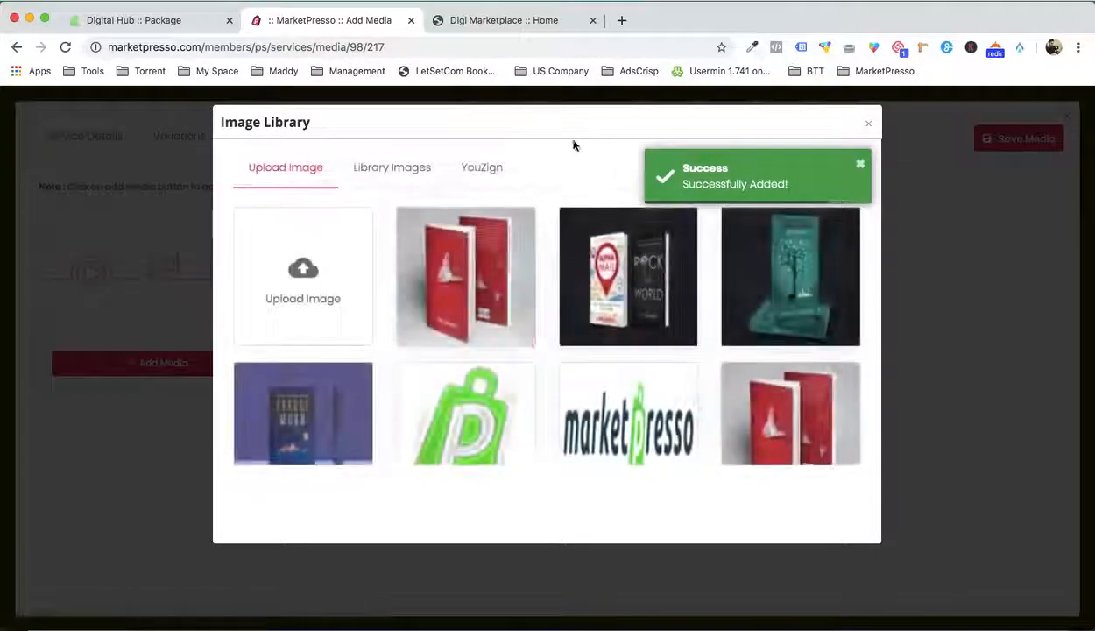
# Add the red book, Alpha Mail and green book images from the library to the service's media, and save the media
pyautogui.click(445, 278)
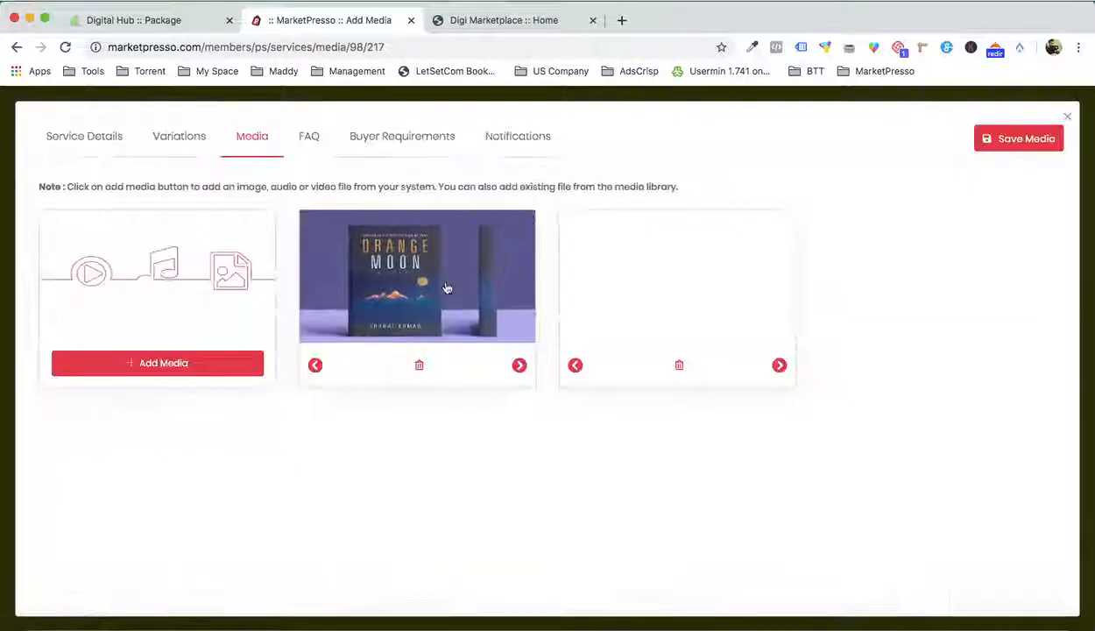
pyautogui.click(208, 368)
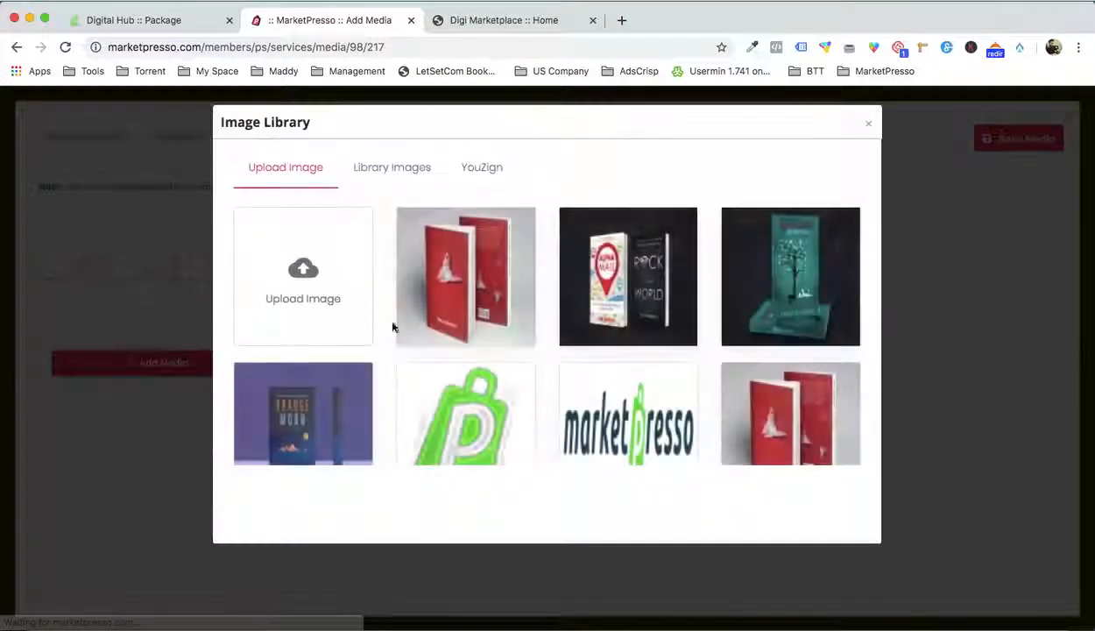
pyautogui.click(609, 272)
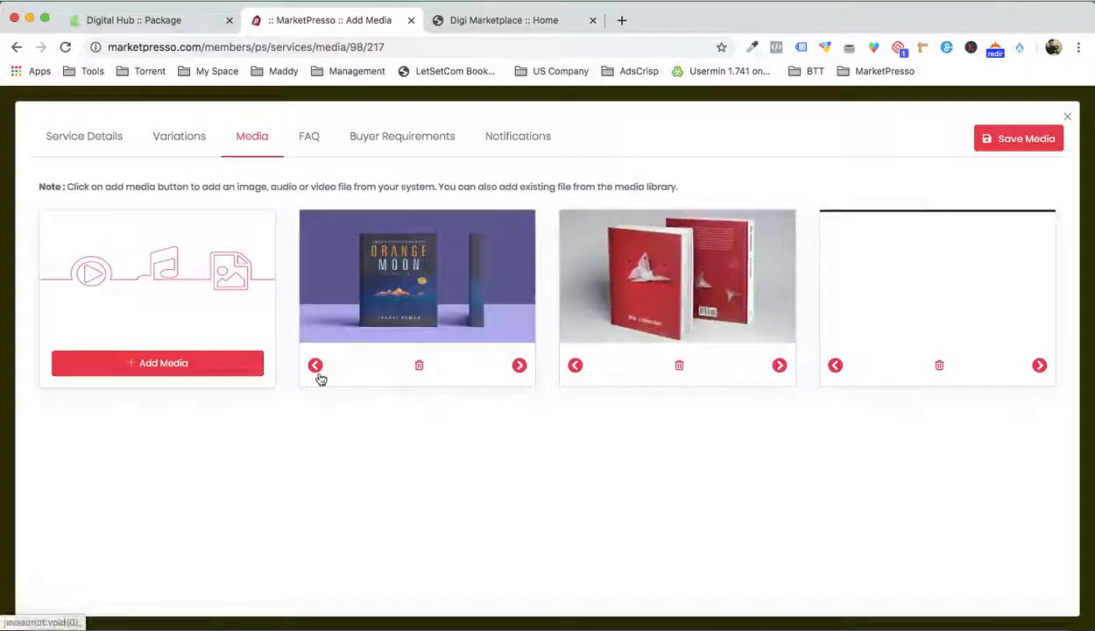
pyautogui.click(212, 365)
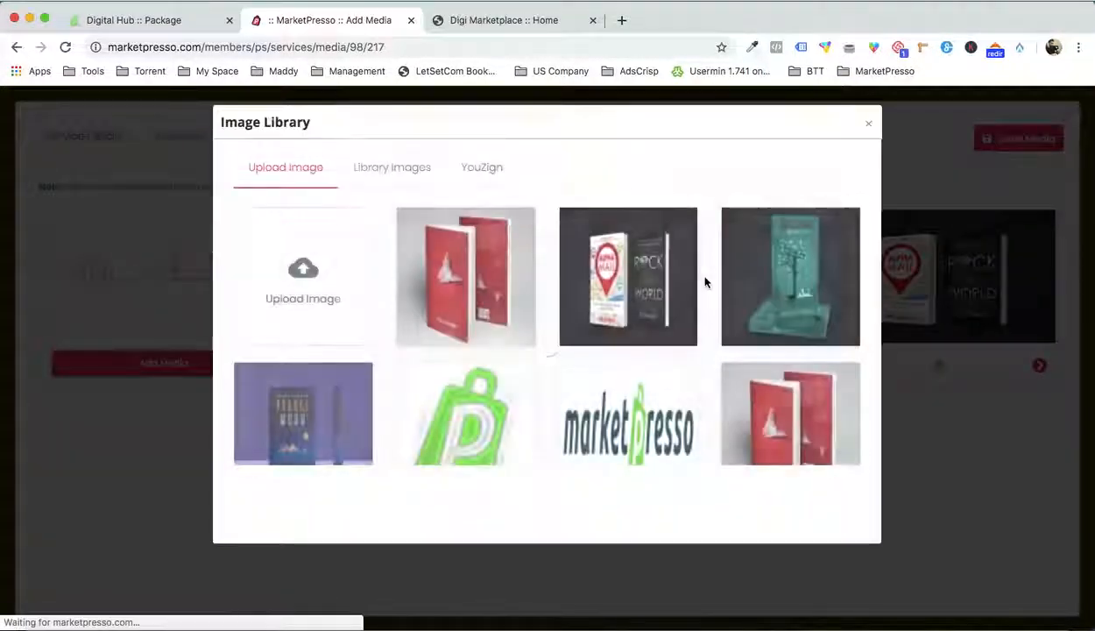
pyautogui.click(769, 280)
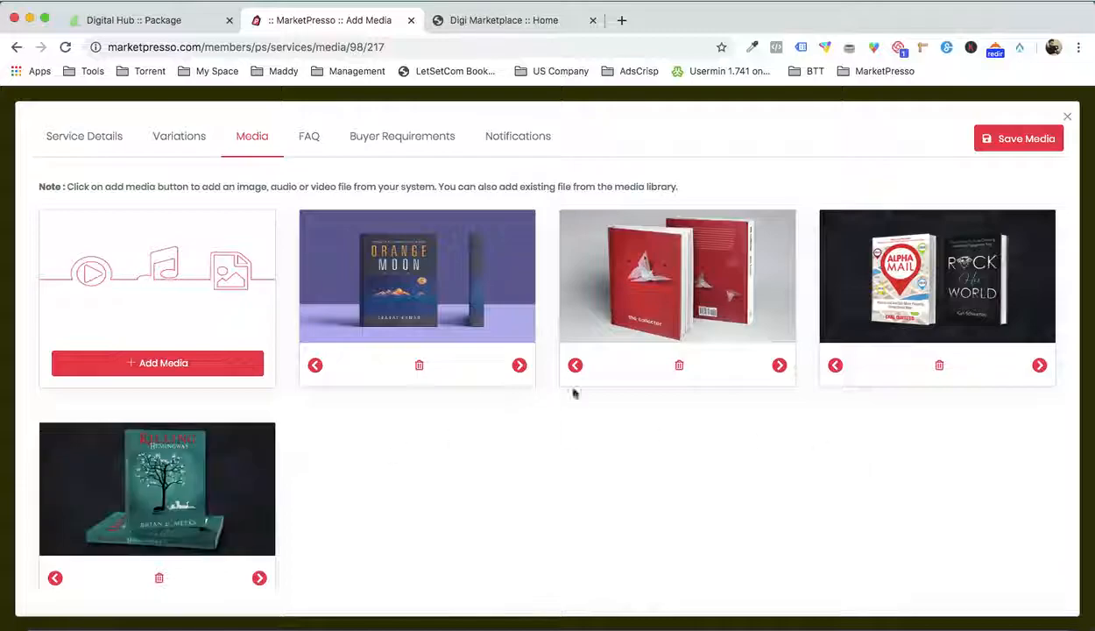
pyautogui.click(1007, 142)
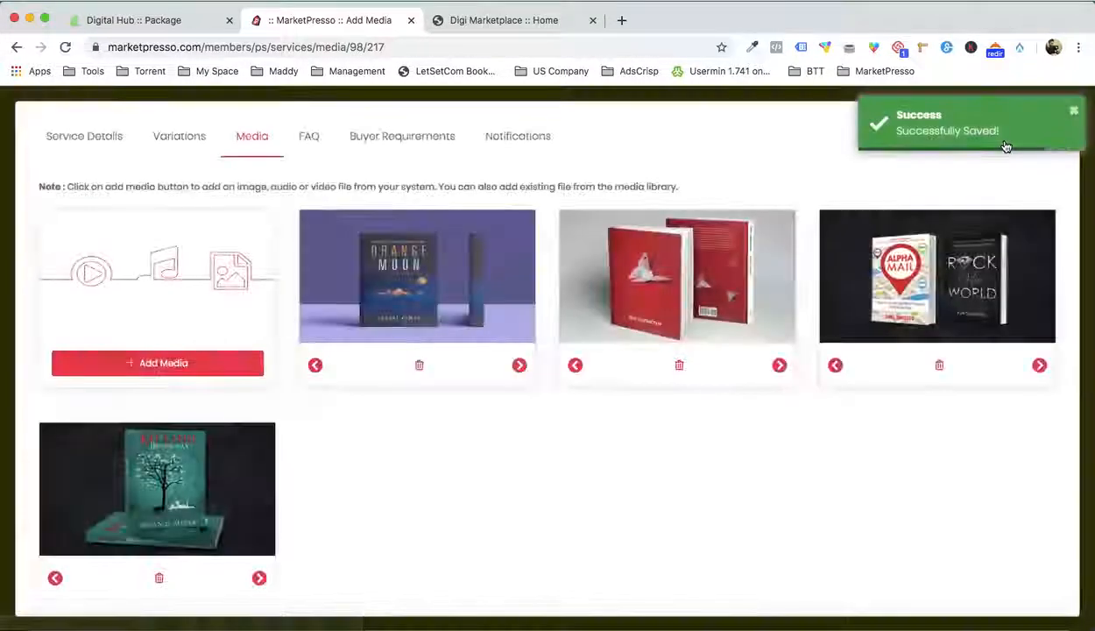
# Give the service an FAQ titled "FAQ" with the question "How much would be the delivery time?" and answer "3 days", and save it
pyautogui.click(308, 138)
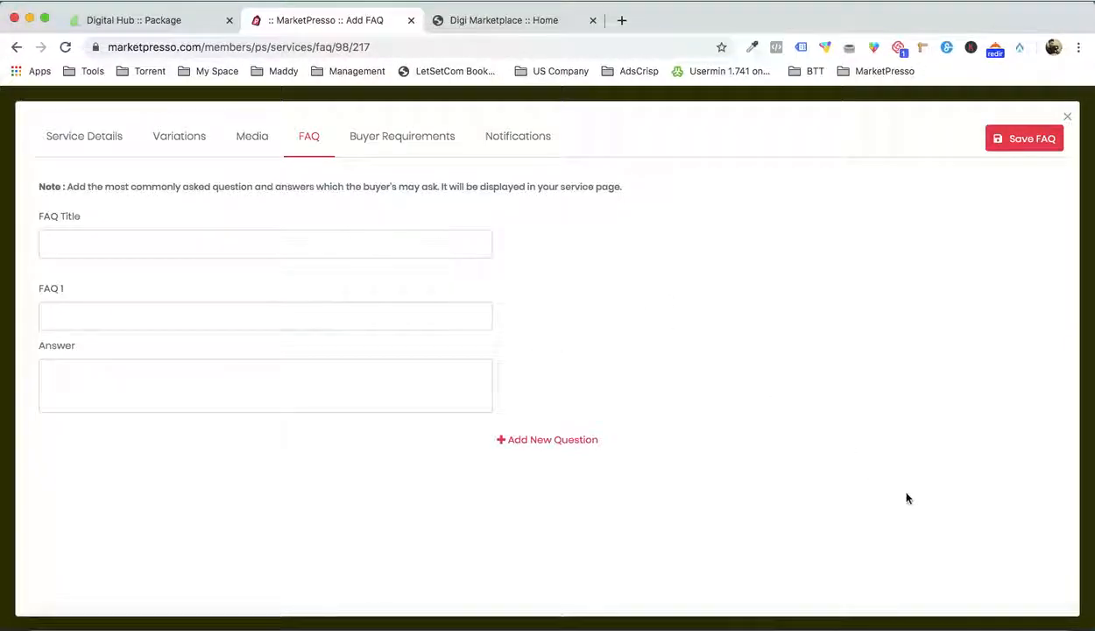
pyautogui.click(859, 604)
pyautogui.scroll(-5, 803, 385)
pyautogui.scroll(10, 802, 385)
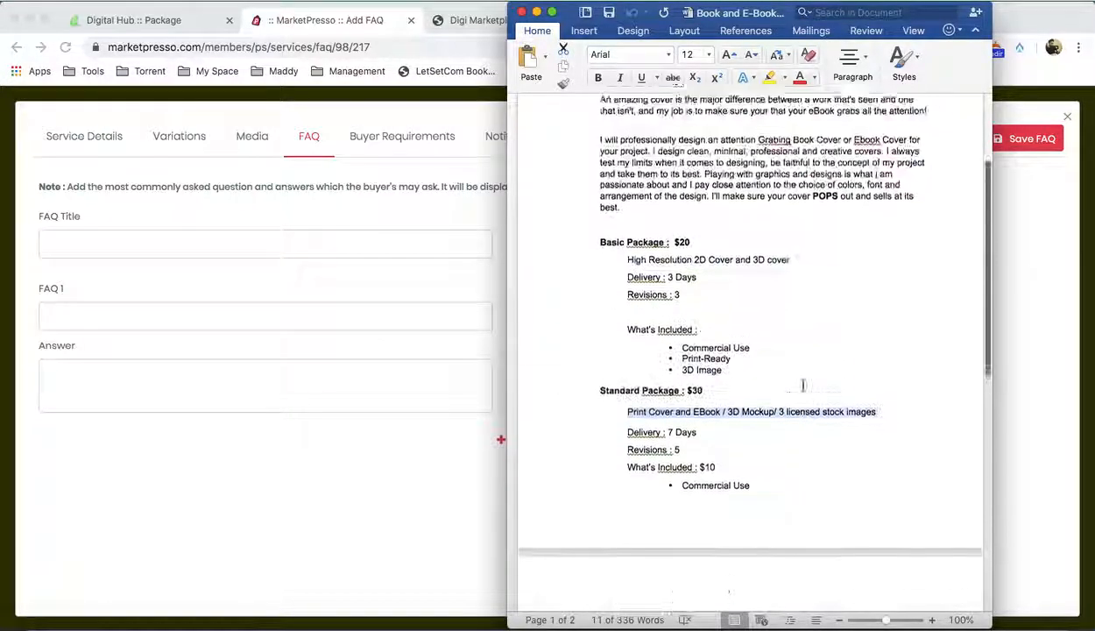
pyautogui.click(379, 543)
pyautogui.click(134, 239)
pyautogui.write('FAQ')
pyautogui.click(93, 315)
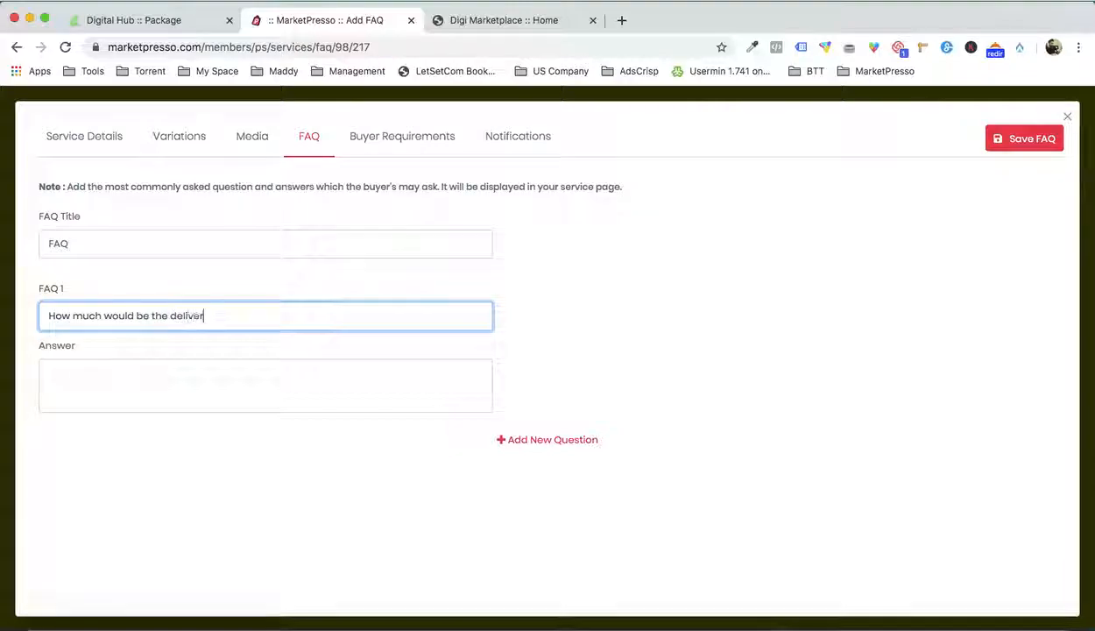
pyautogui.click(98, 402)
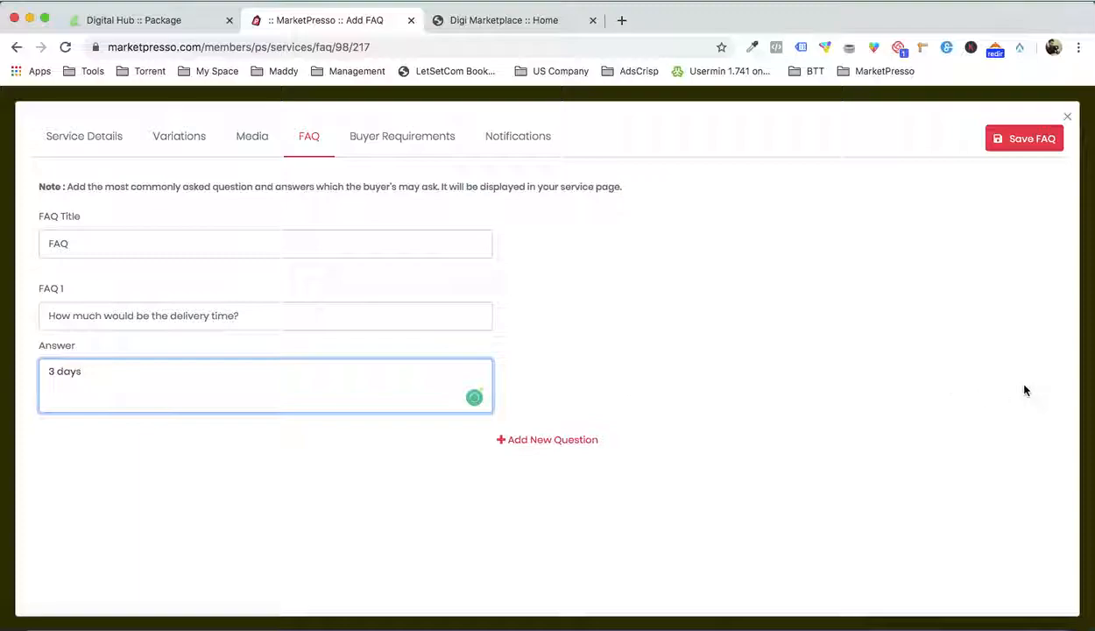
pyautogui.click(1024, 139)
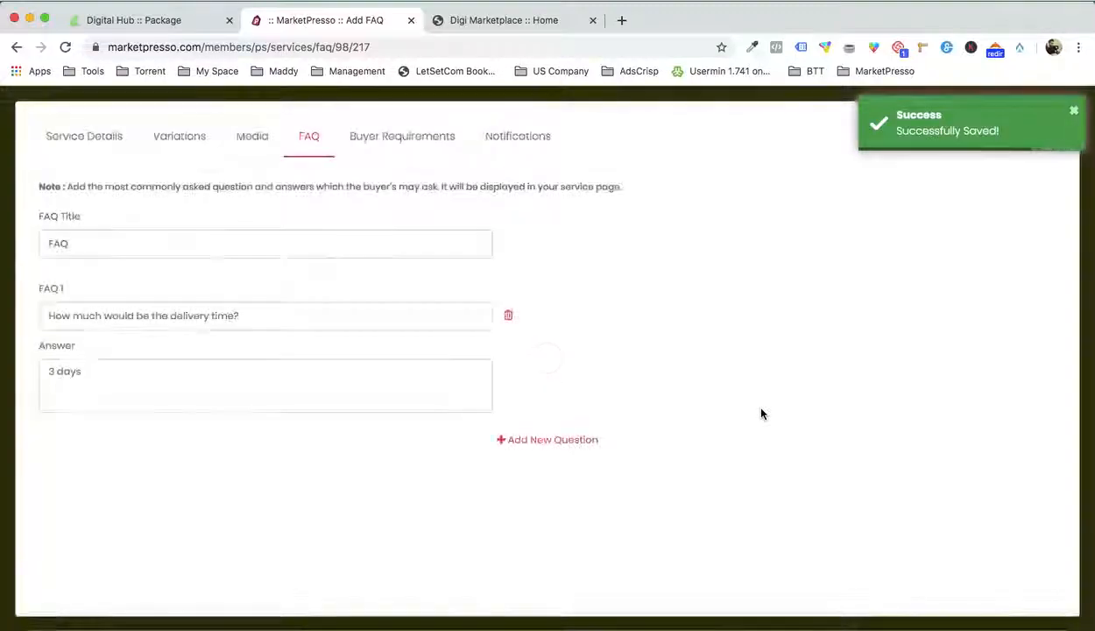
pyautogui.click(1075, 114)
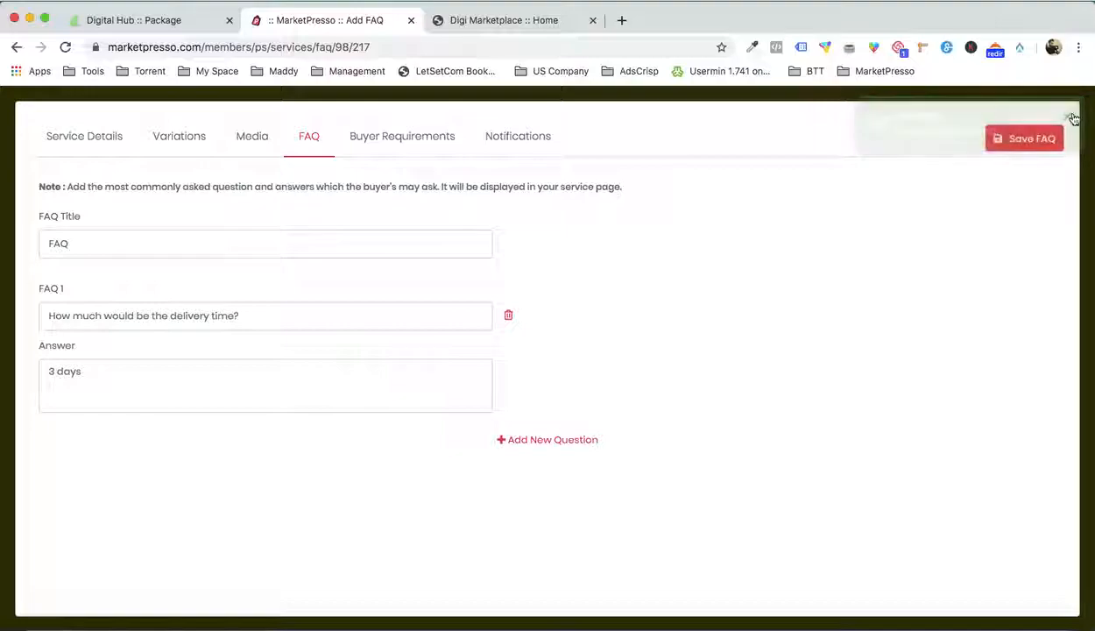
pyautogui.click(1072, 117)
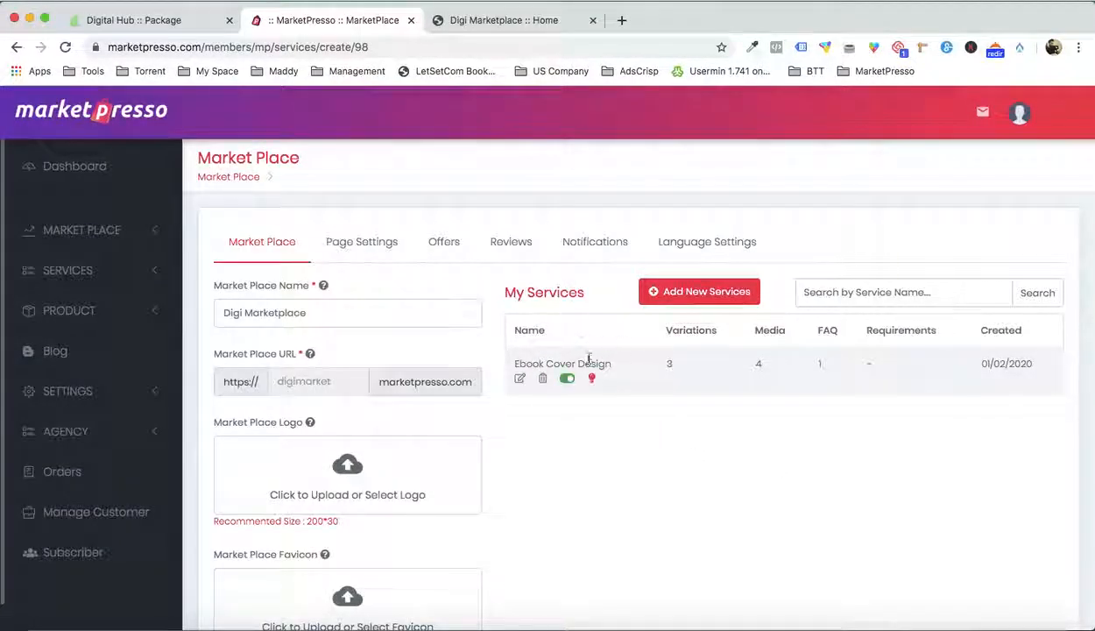
# Check the live Digi Marketplace home page and mark the Ebook Cover Design service as a popular service
pyautogui.click(516, 21)
pyautogui.press('super+r')
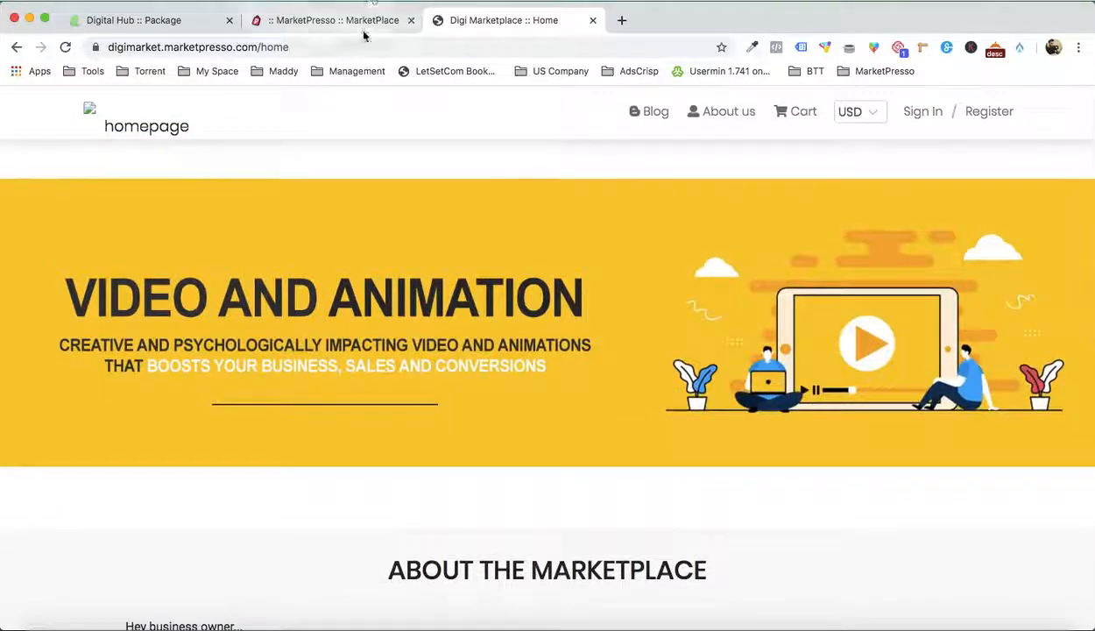
pyautogui.click(362, 27)
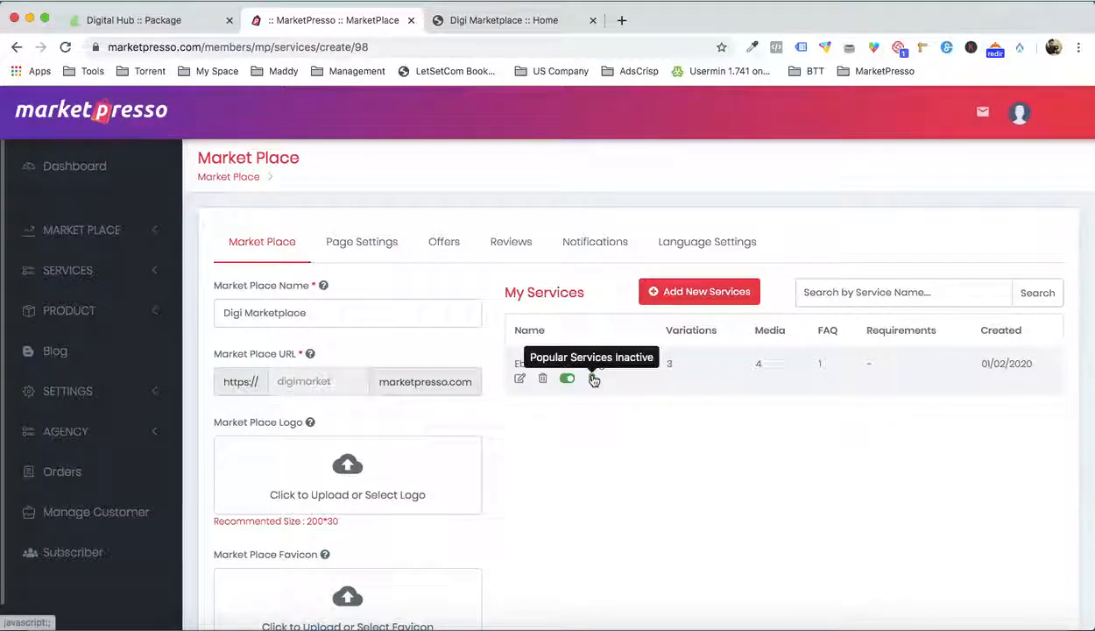
pyautogui.click(593, 379)
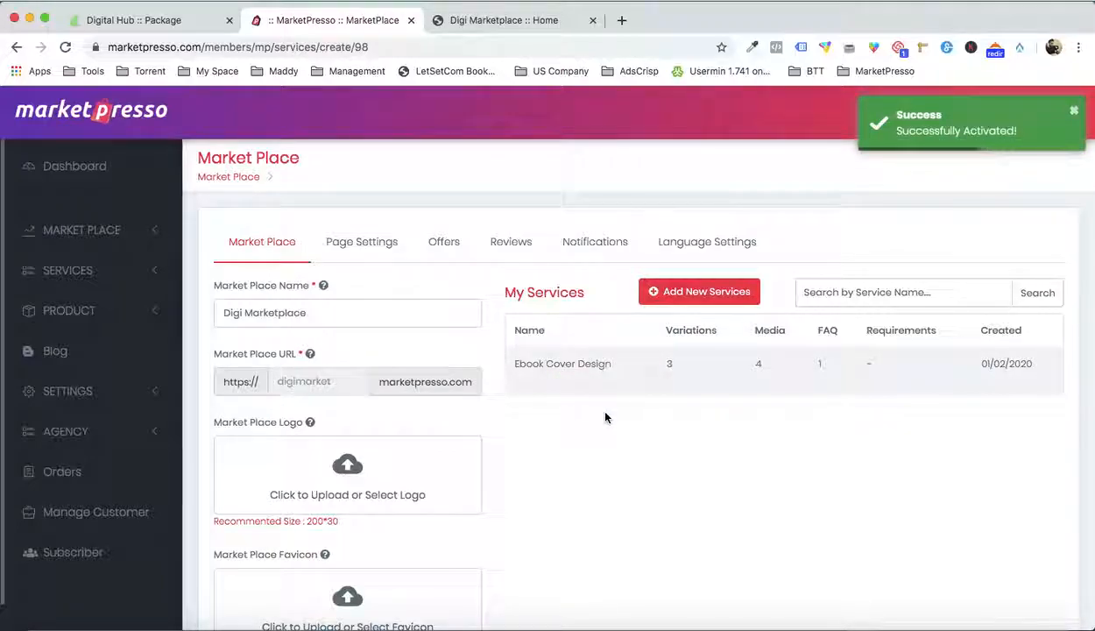
# Reload the live Digi Marketplace home page and examine its Popular Services section
pyautogui.click(526, 25)
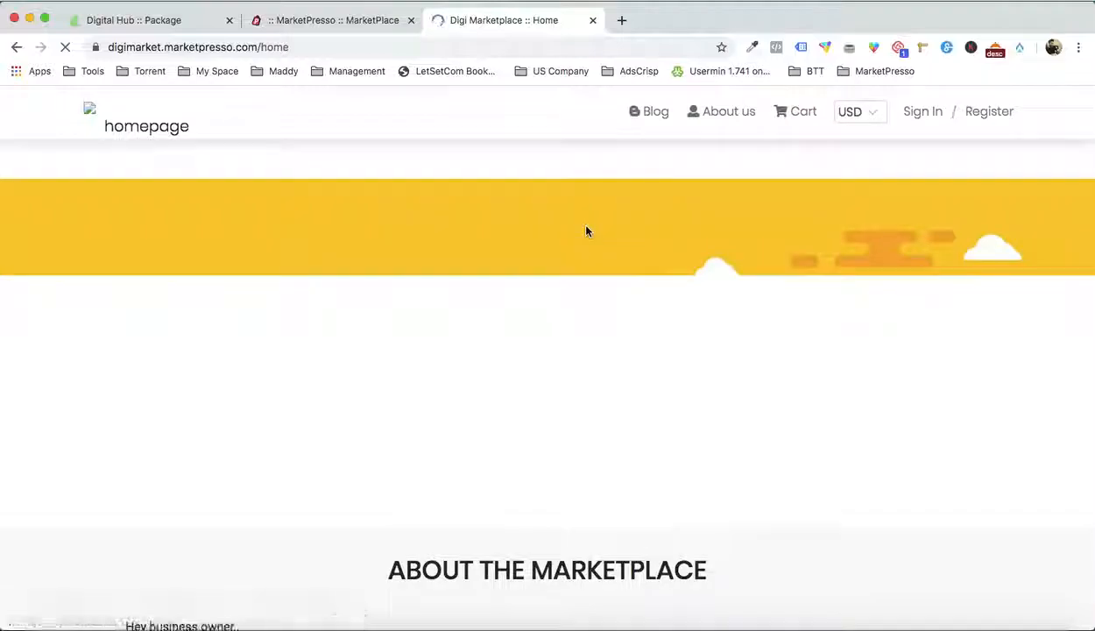
pyautogui.scroll(-8, 587, 232)
pyautogui.scroll(-3, 587, 231)
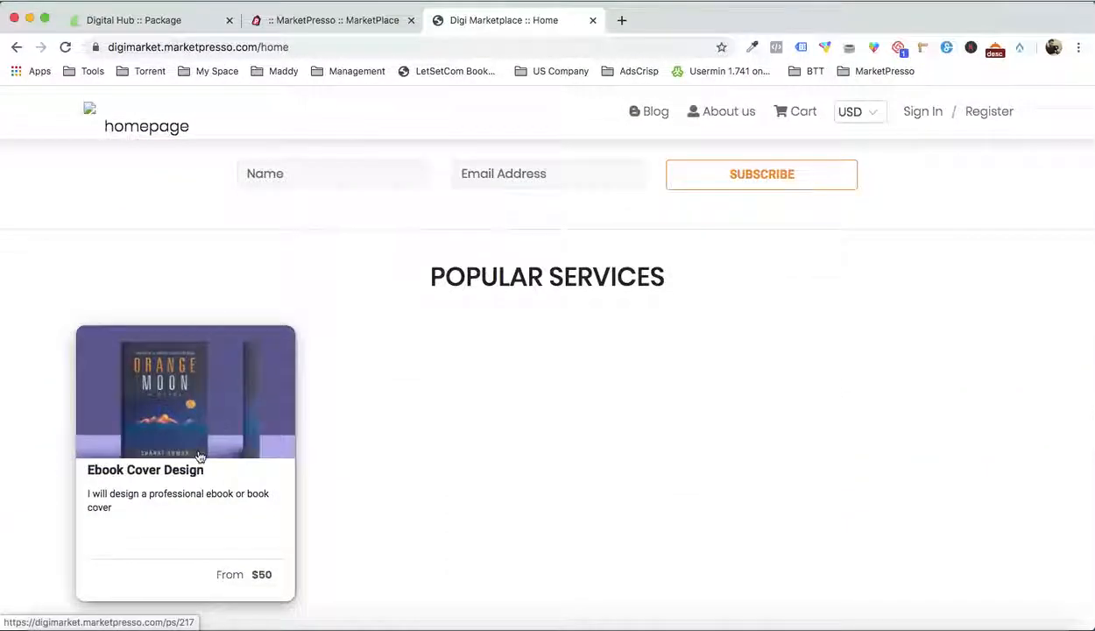
pyautogui.scroll(-1, 201, 455)
pyautogui.scroll(3, 417, 445)
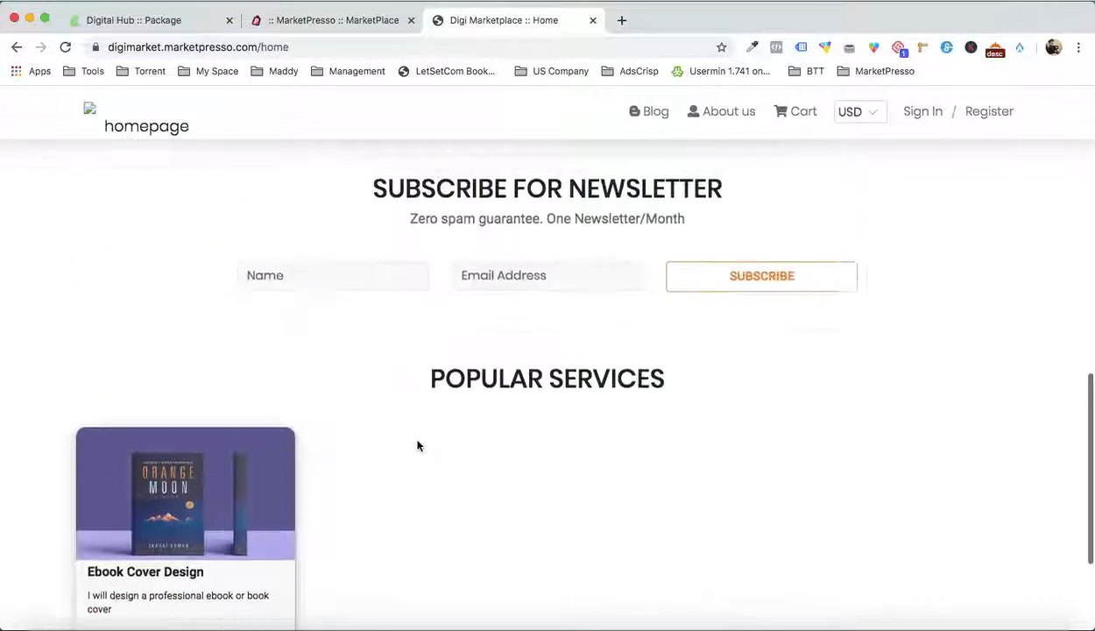
pyautogui.scroll(-1, 418, 445)
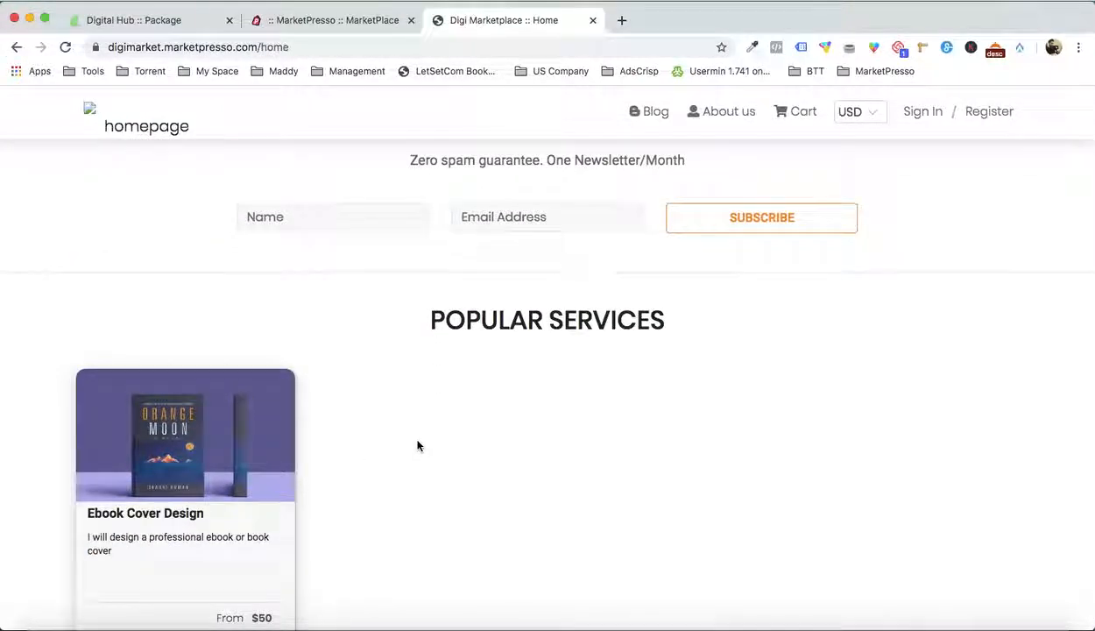
pyautogui.scroll(-2, 418, 445)
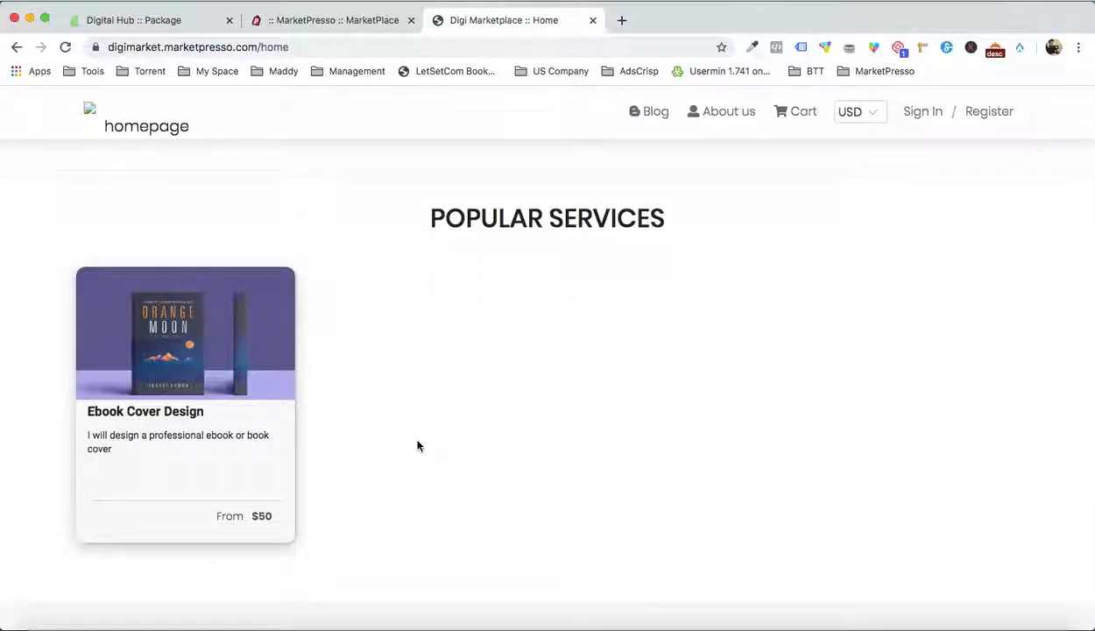
pyautogui.scroll(-1, 418, 446)
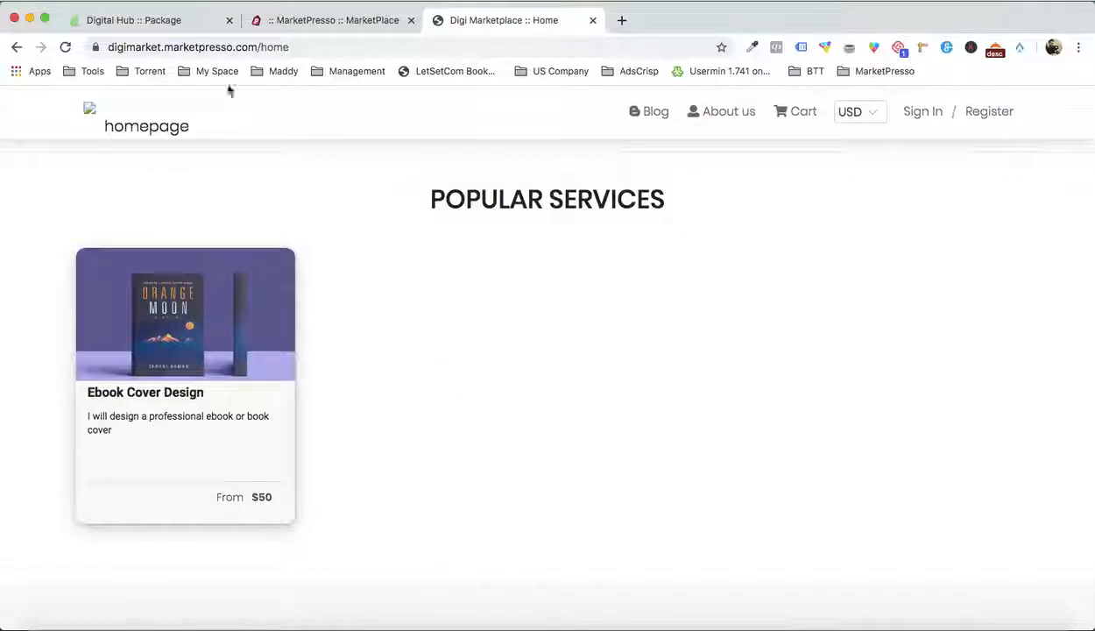
# Open the Digital Hub store's home page and examine how its popular services and ribbons are displayed
pyautogui.click(164, 19)
pyautogui.press('Return')
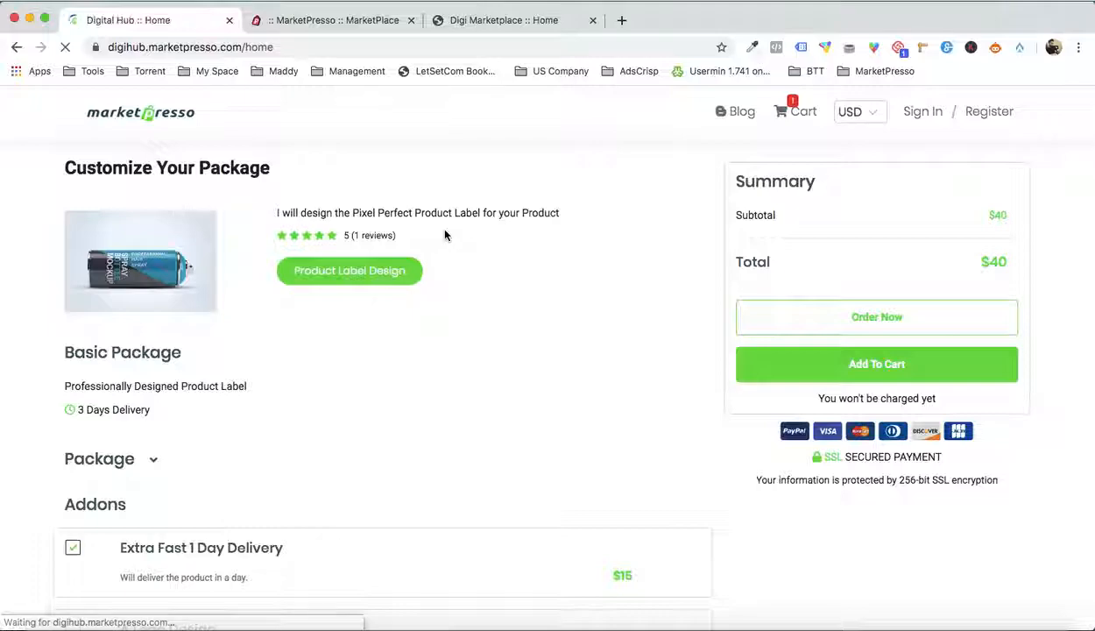
pyautogui.scroll(-15, 468, 305)
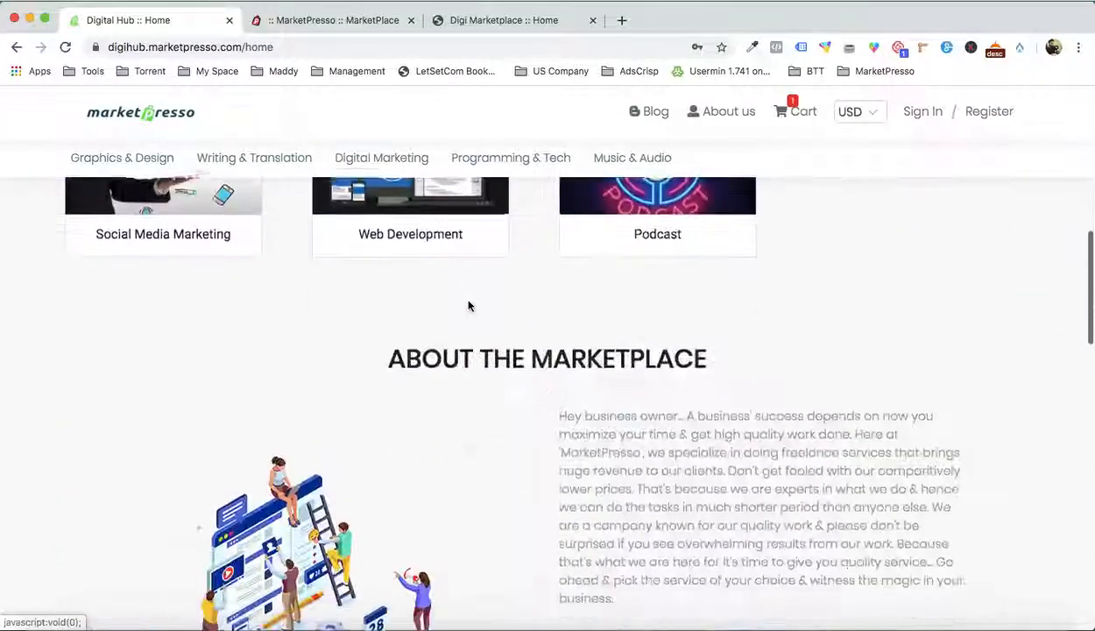
pyautogui.scroll(2, 469, 305)
pyautogui.scroll(-4, 681, 384)
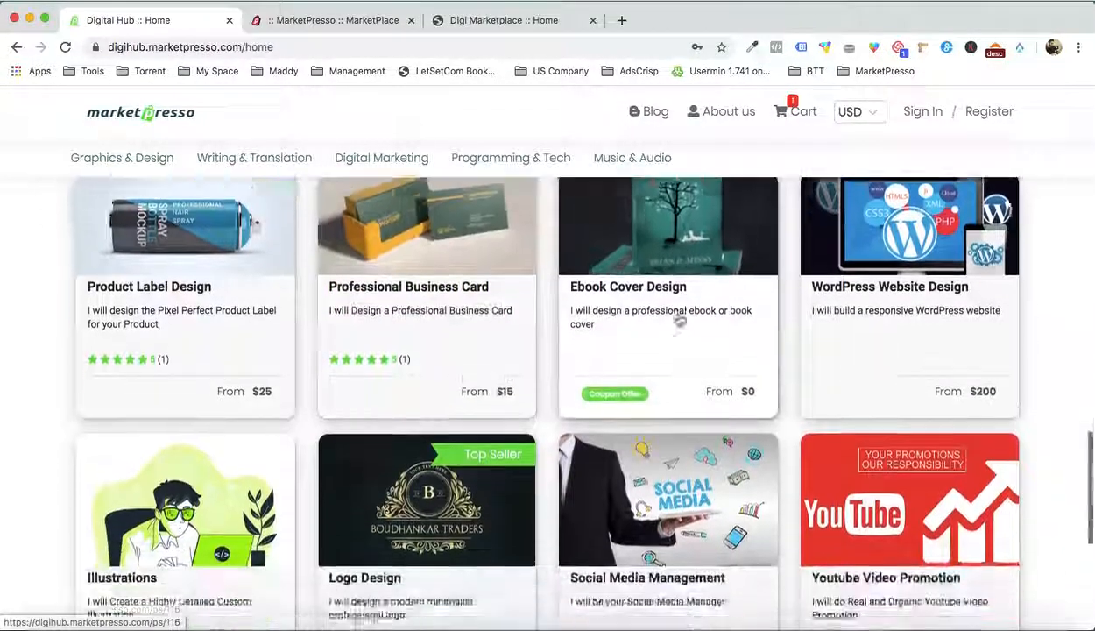
pyautogui.scroll(-2, 787, 504)
pyautogui.scroll(5, 787, 504)
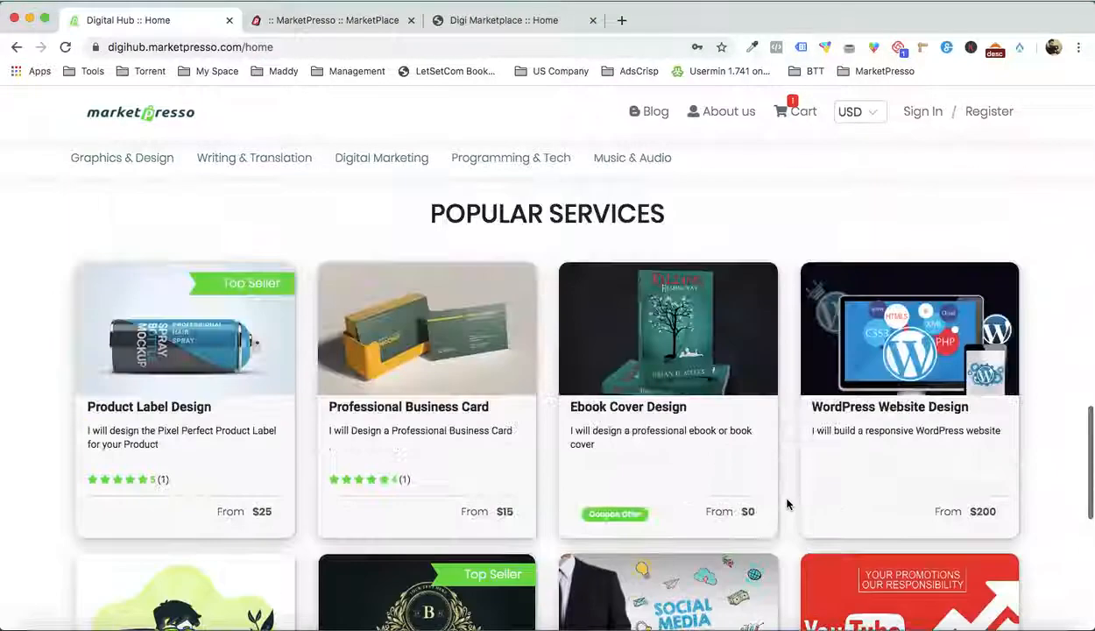
pyautogui.scroll(-2, 567, 430)
pyautogui.scroll(2, 570, 427)
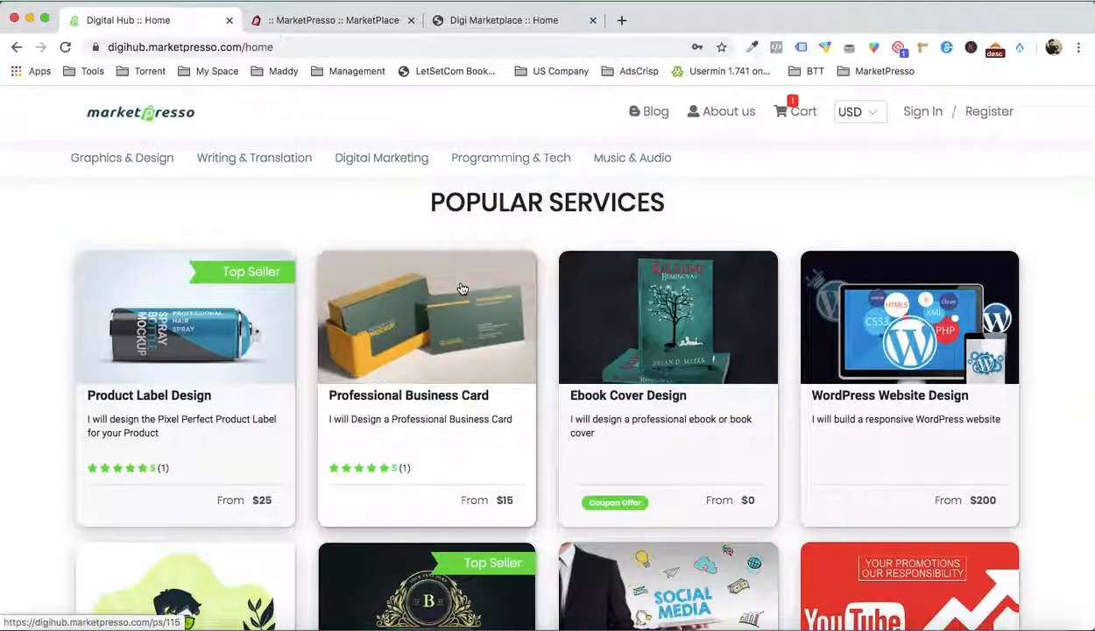
# Set the ribbon text of the Ebook Cover Design service to "Top Seller" and save the service
pyautogui.click(511, 22)
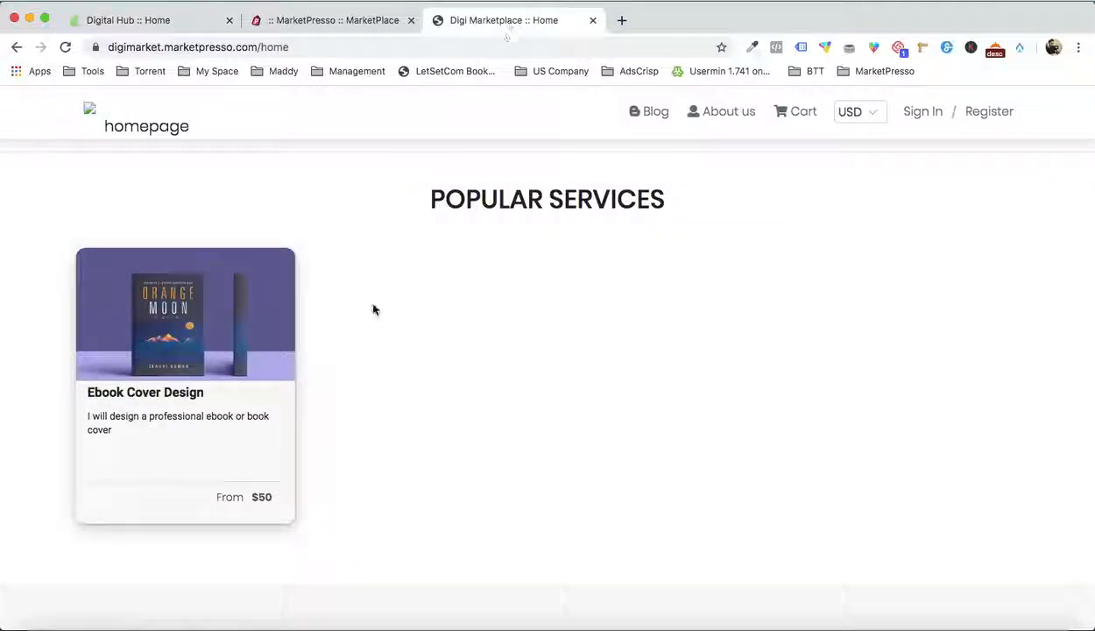
pyautogui.click(339, 27)
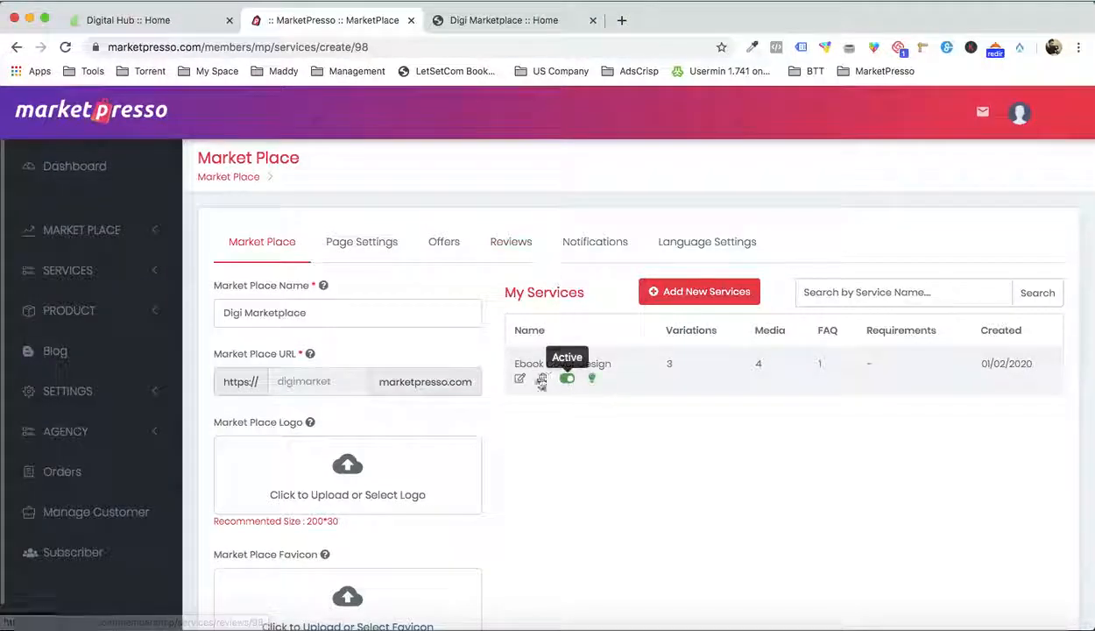
pyautogui.click(519, 379)
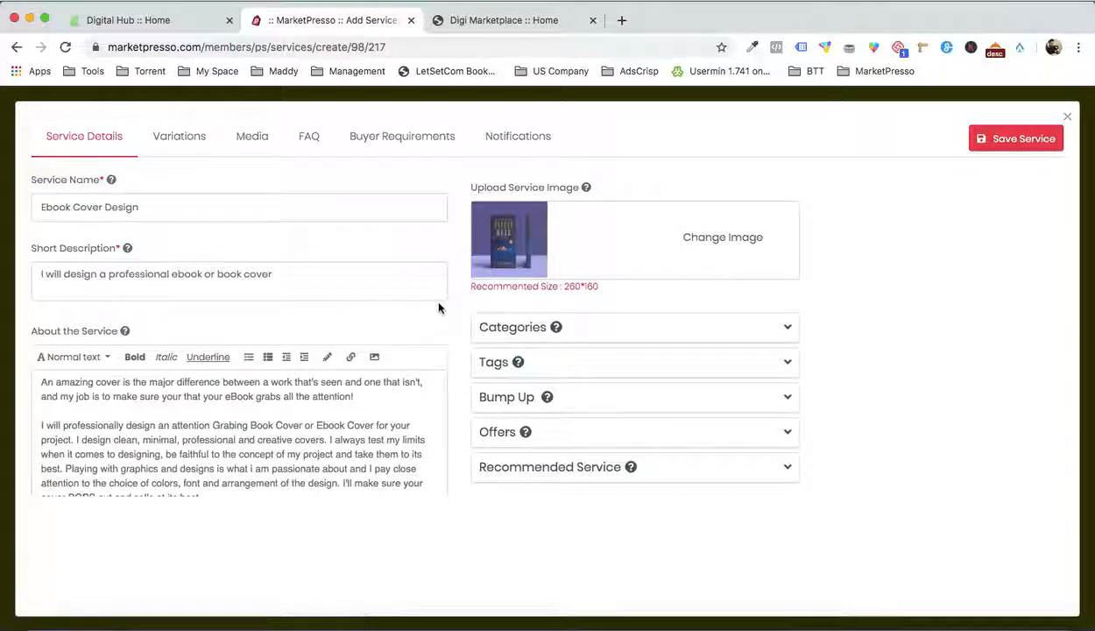
pyautogui.scroll(-5, 439, 307)
pyautogui.click(139, 347)
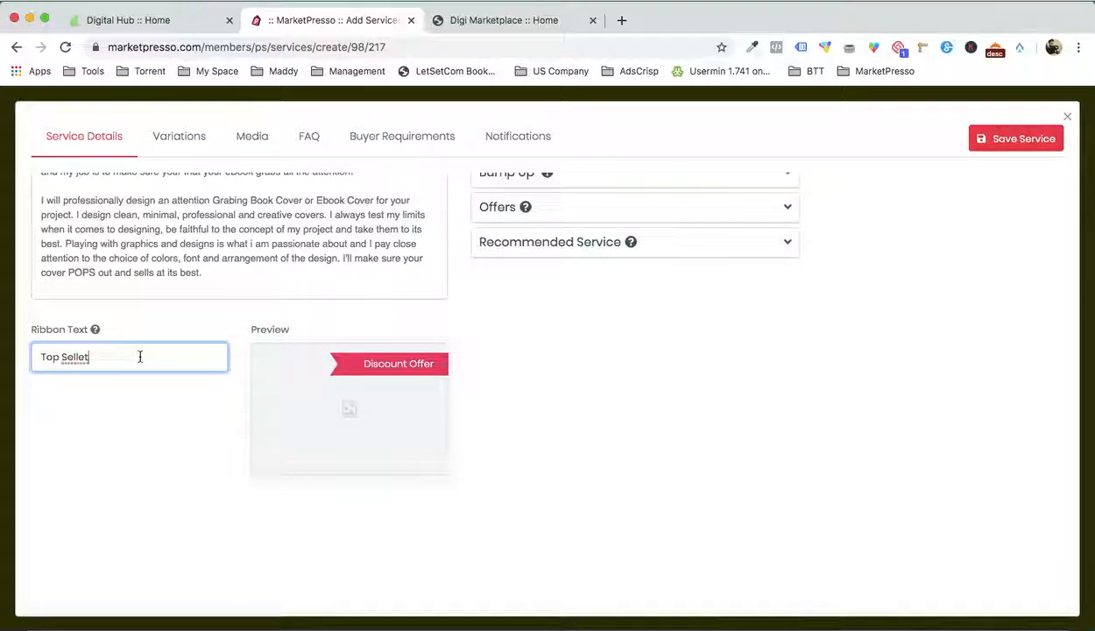
pyautogui.click(610, 409)
pyautogui.click(1020, 141)
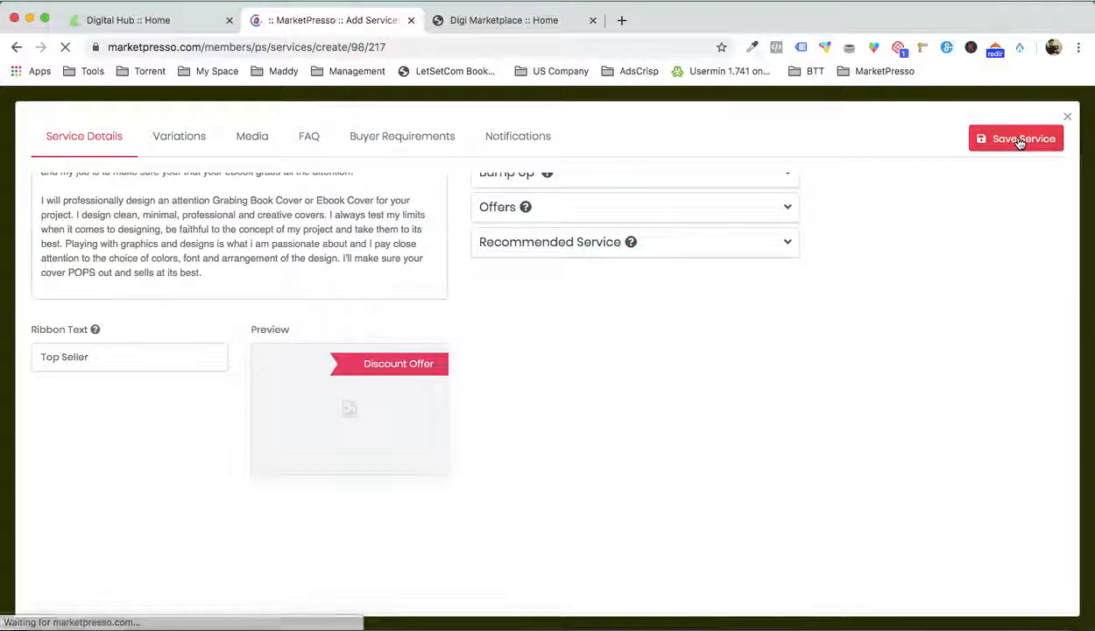
# Reload the live Digi Marketplace home page and check the ribbon on the Ebook Cover Design card
pyautogui.click(505, 18)
pyautogui.press('super+r')
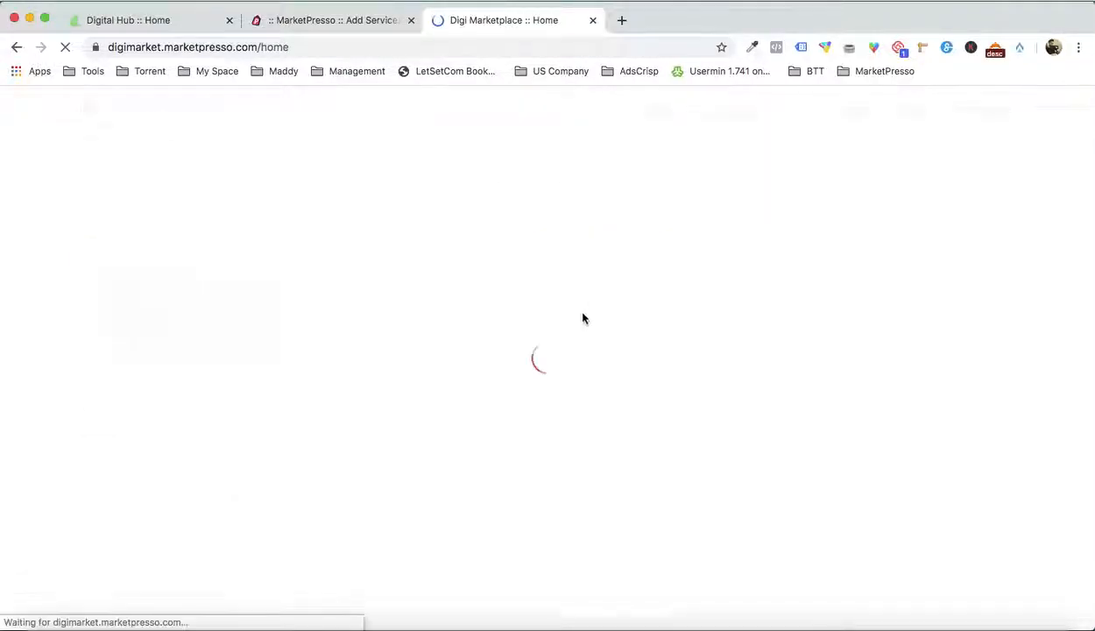
pyautogui.scroll(5, 459, 300)
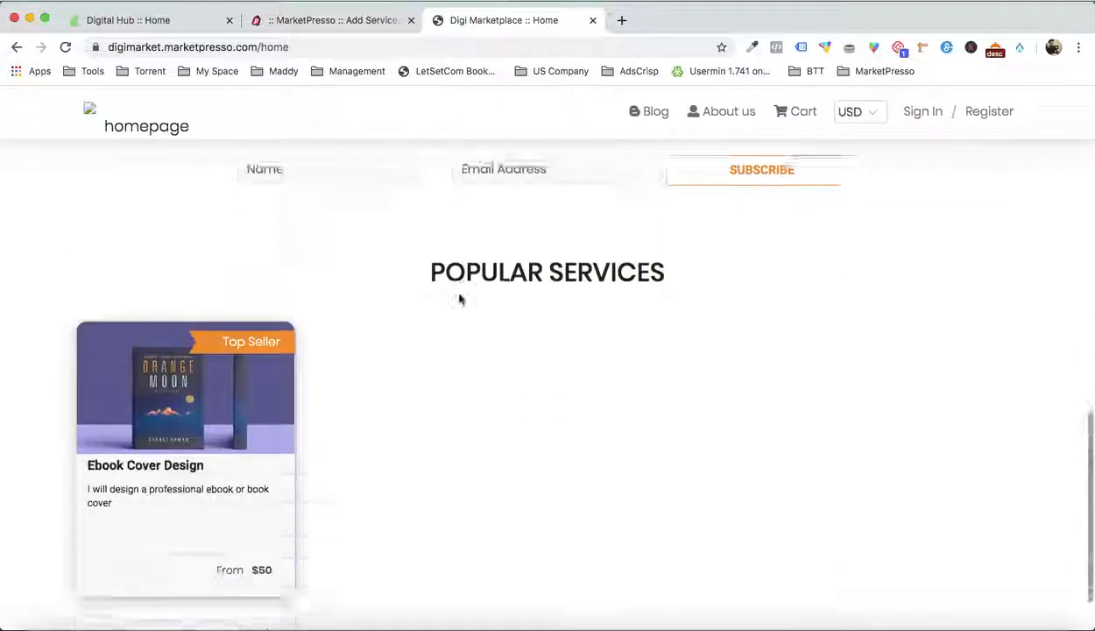
pyautogui.scroll(-3, 459, 299)
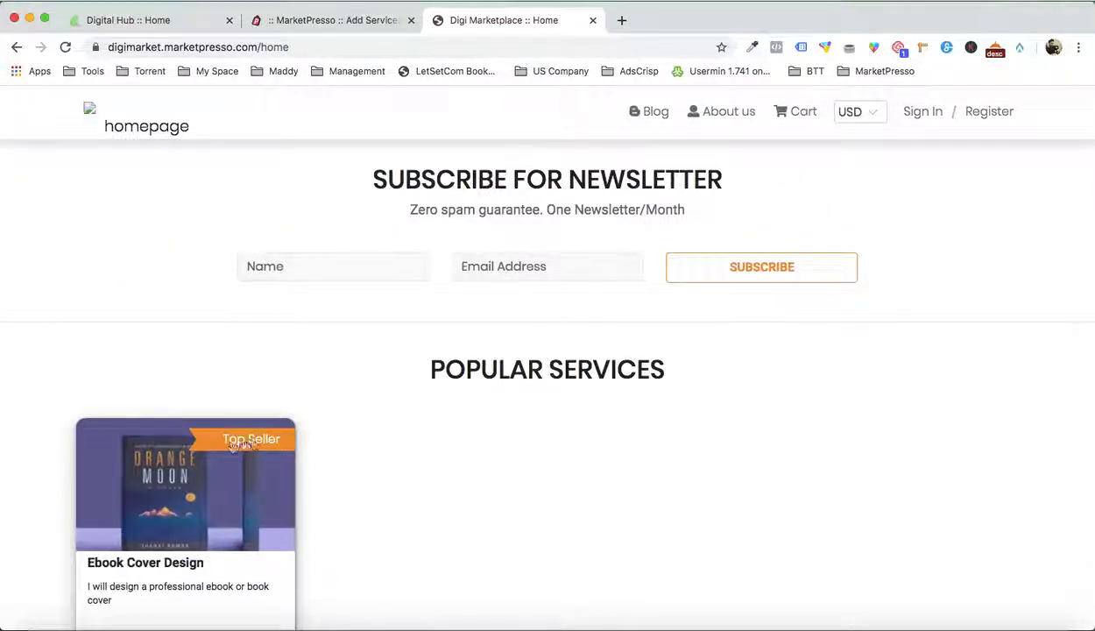
pyautogui.scroll(10, 360, 430)
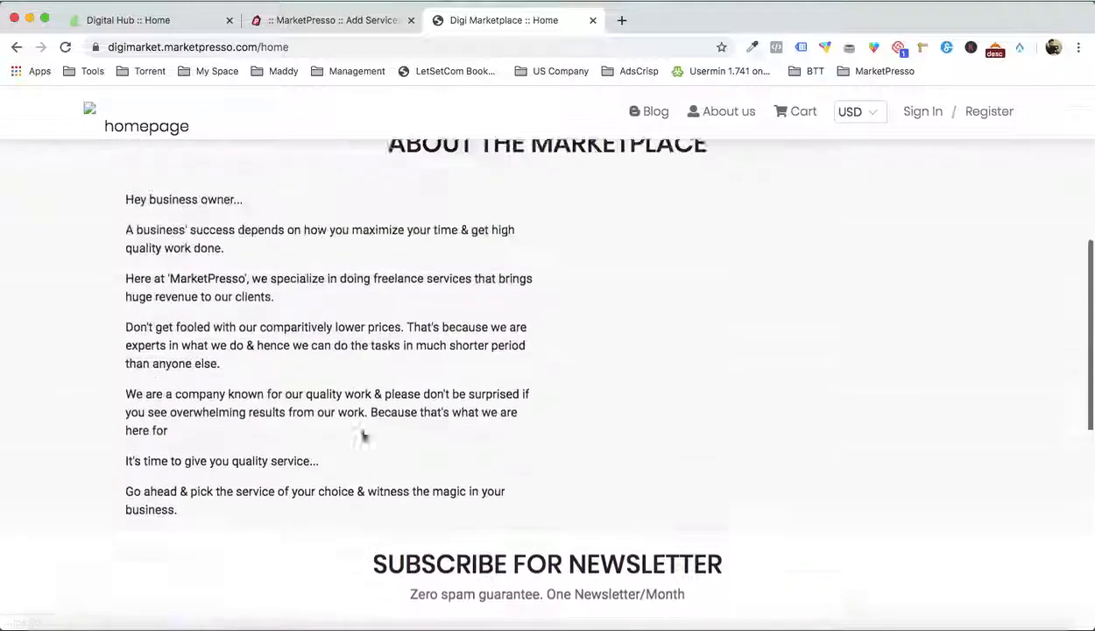
# Close the Ebook Cover Design service editor and open the category settings of the Digi Marketplace store
pyautogui.click(328, 20)
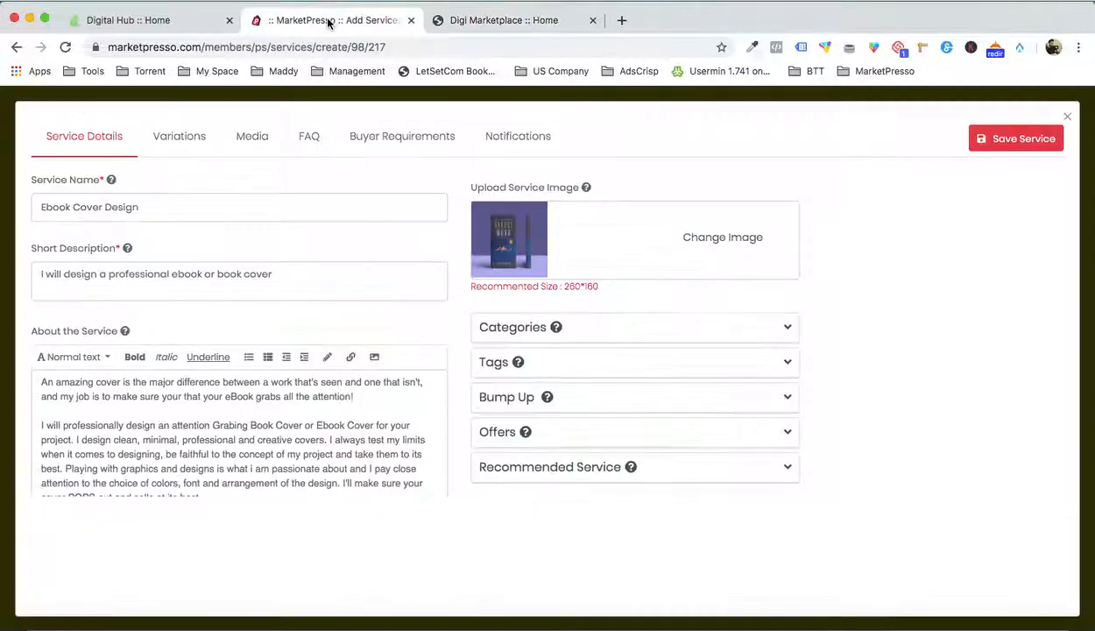
pyautogui.click(1067, 118)
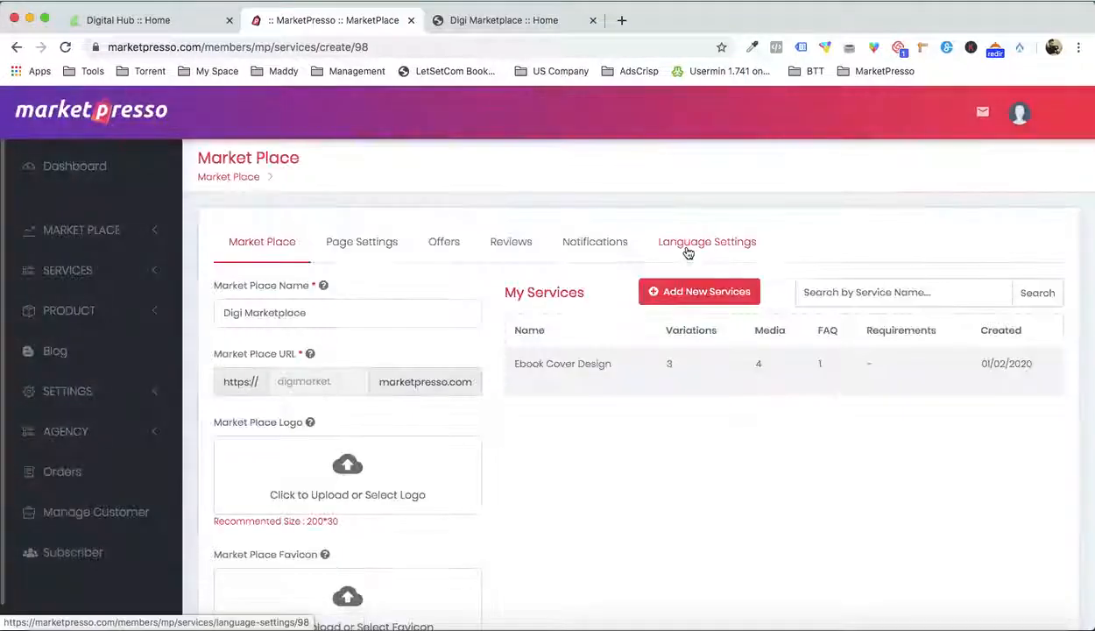
pyautogui.click(347, 253)
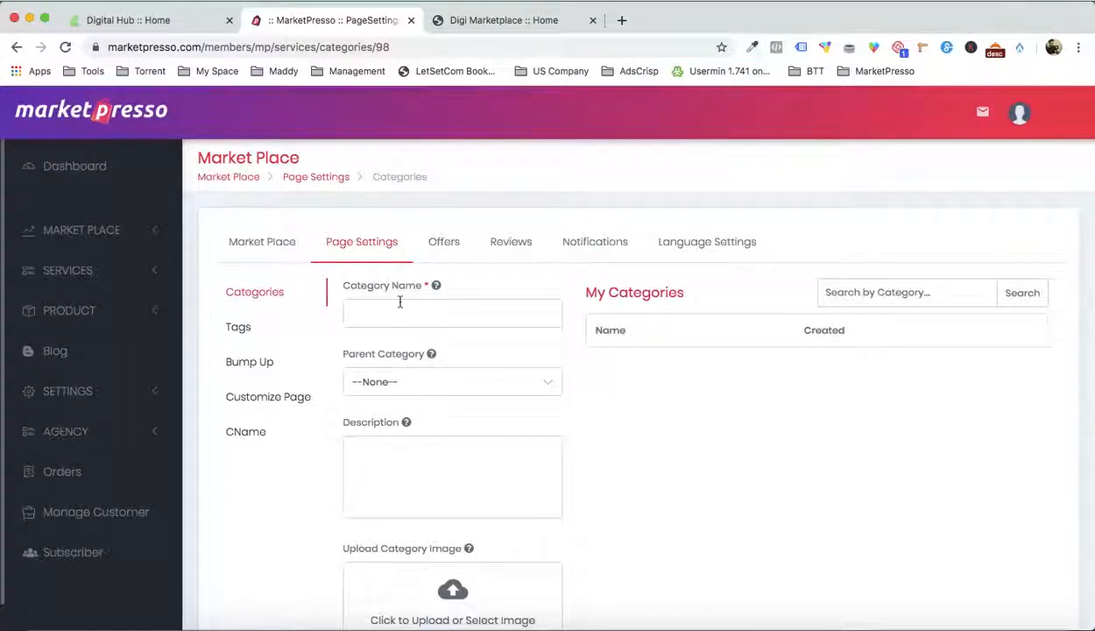
# Examine the category navigation and its subcategories on the Digital Hub store's home page, and return to the category form
pyautogui.click(169, 24)
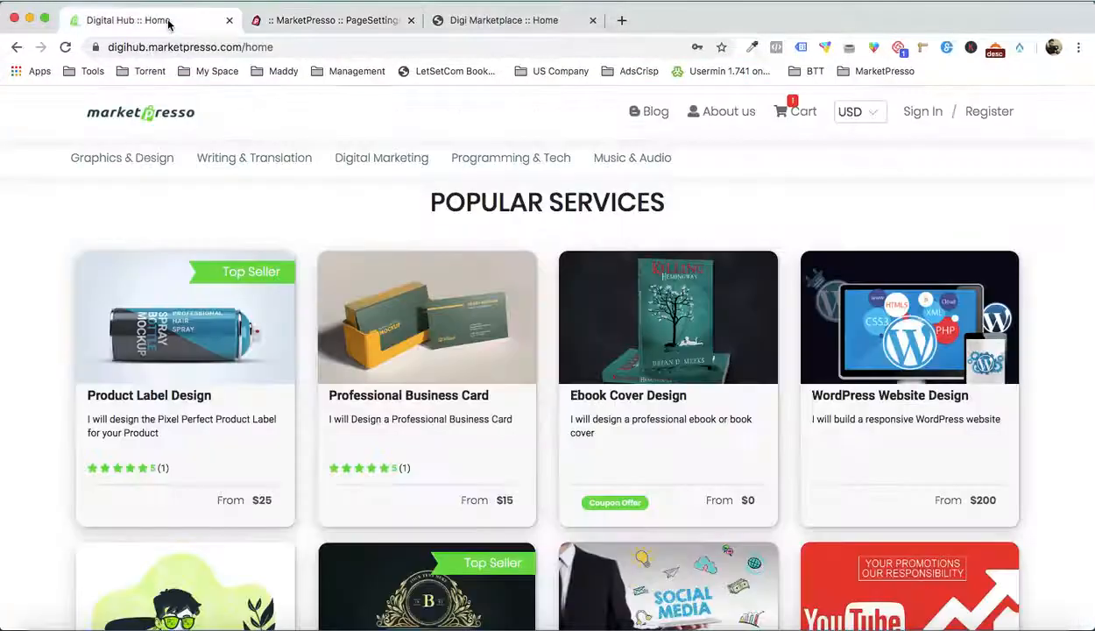
pyautogui.moveTo(254, 161)
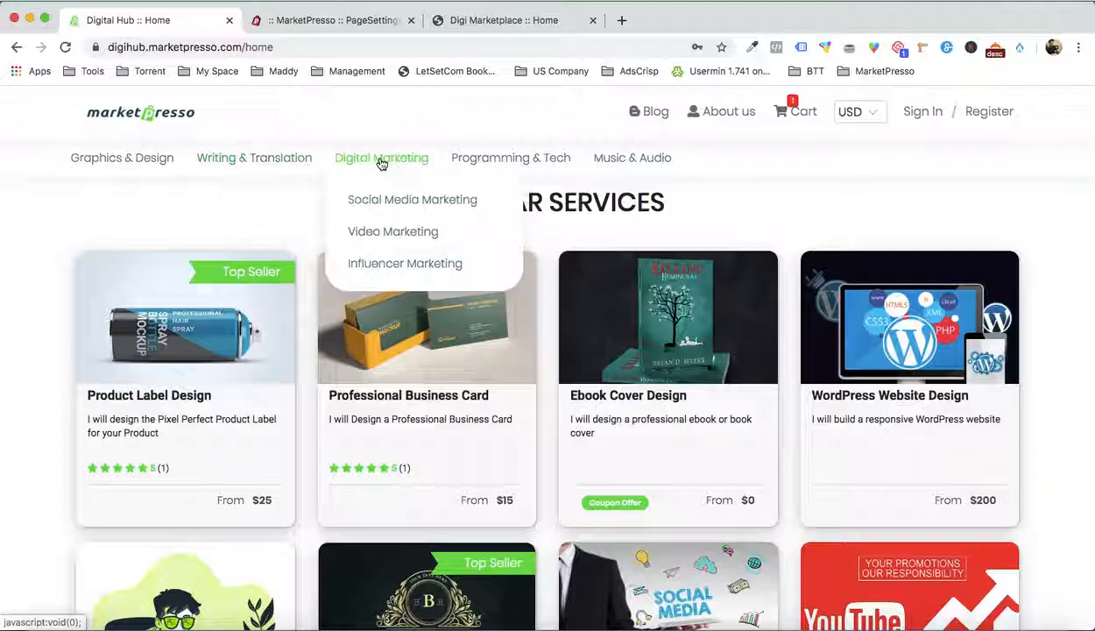
pyautogui.click(328, 29)
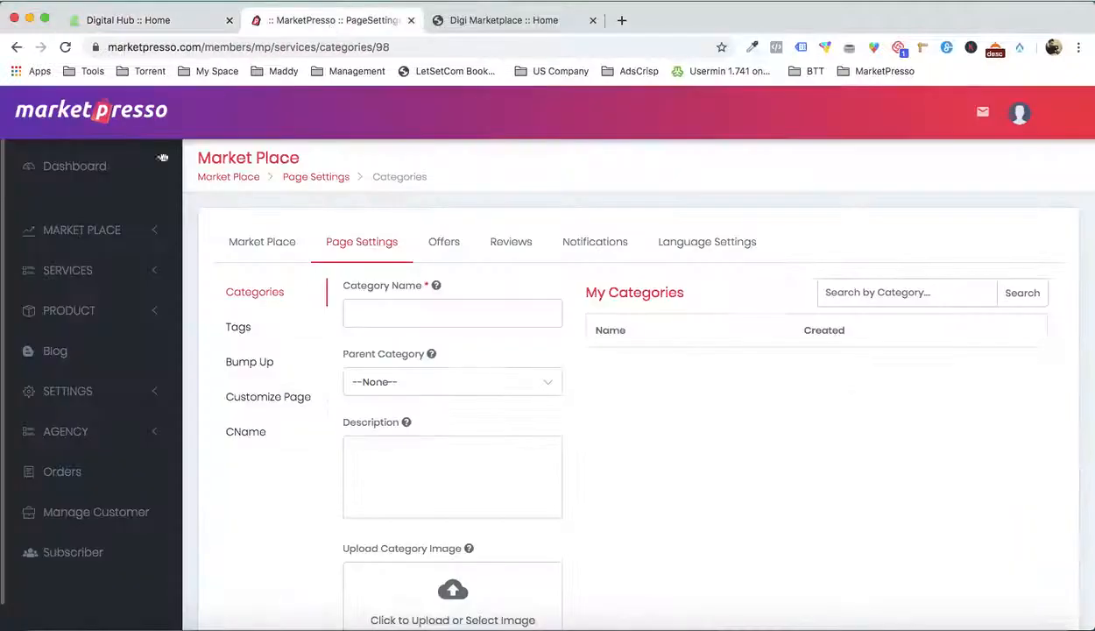
# Fill in a new category named "eBook Creation" with the description "I will create Professional eBooks for you."
pyautogui.click(386, 308)
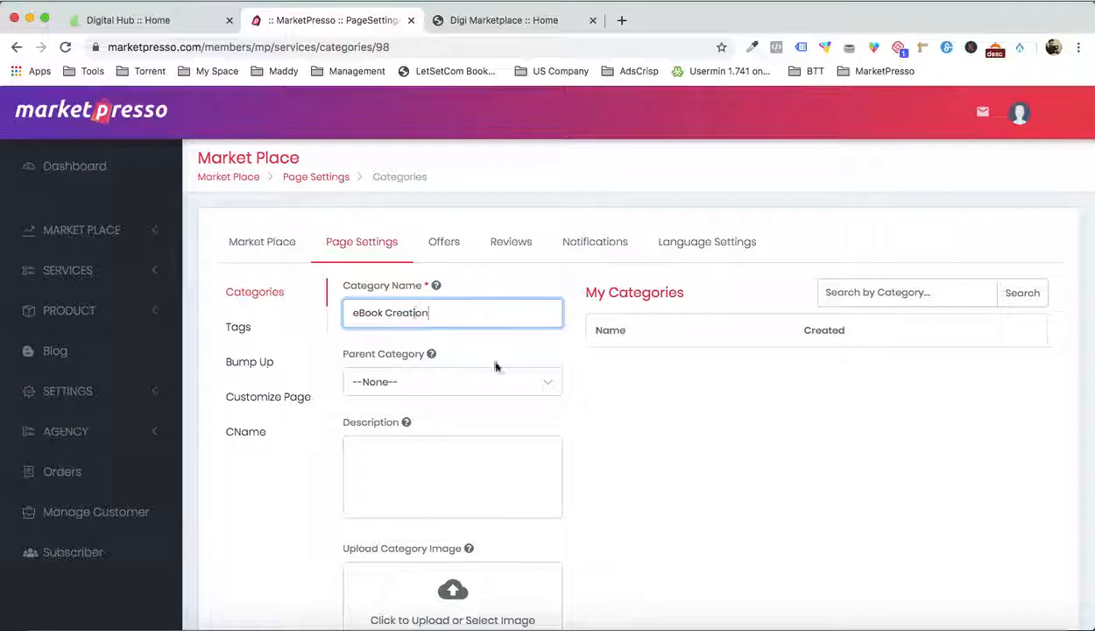
pyautogui.click(672, 404)
pyautogui.scroll(-2, 668, 407)
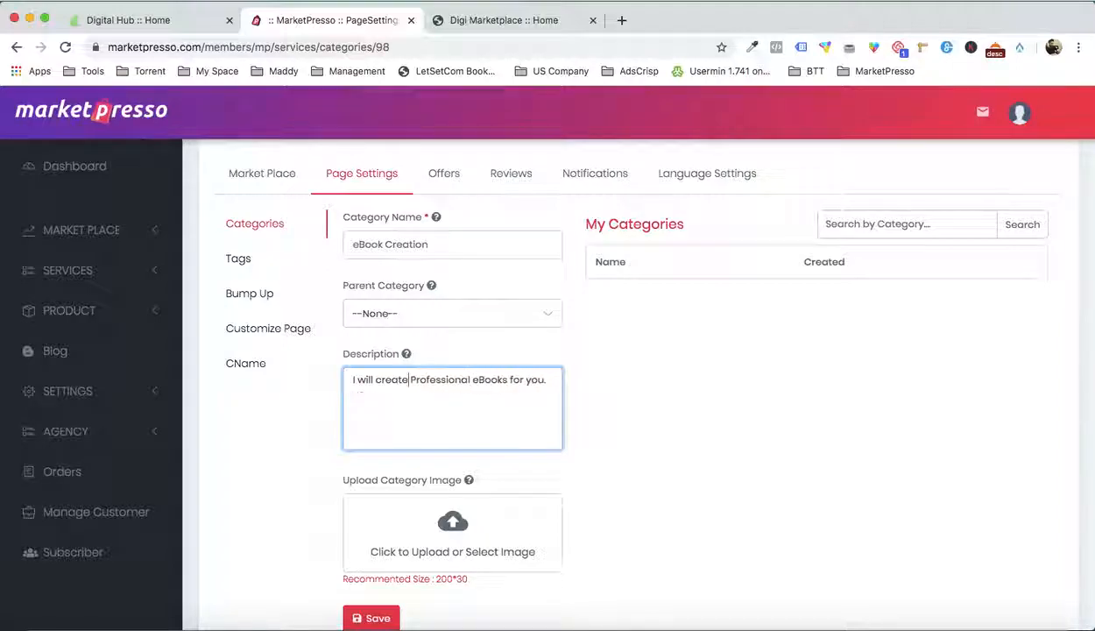
pyautogui.scroll(-3, 648, 456)
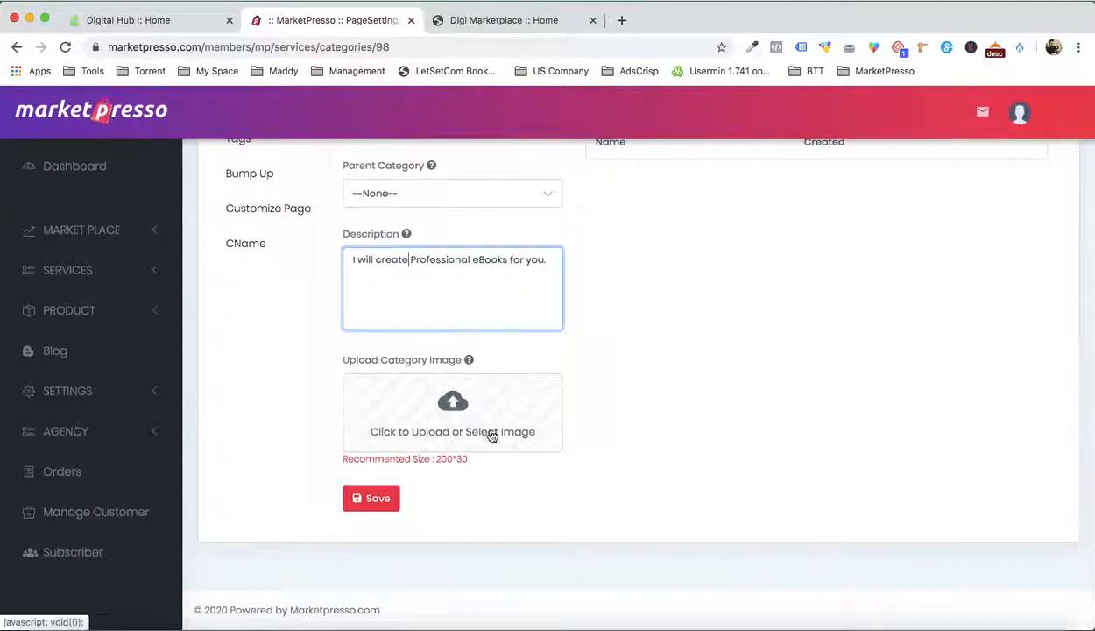
# Upload BOOK 5.jpg as the image of the eBook Creation category and save the category
pyautogui.click(491, 433)
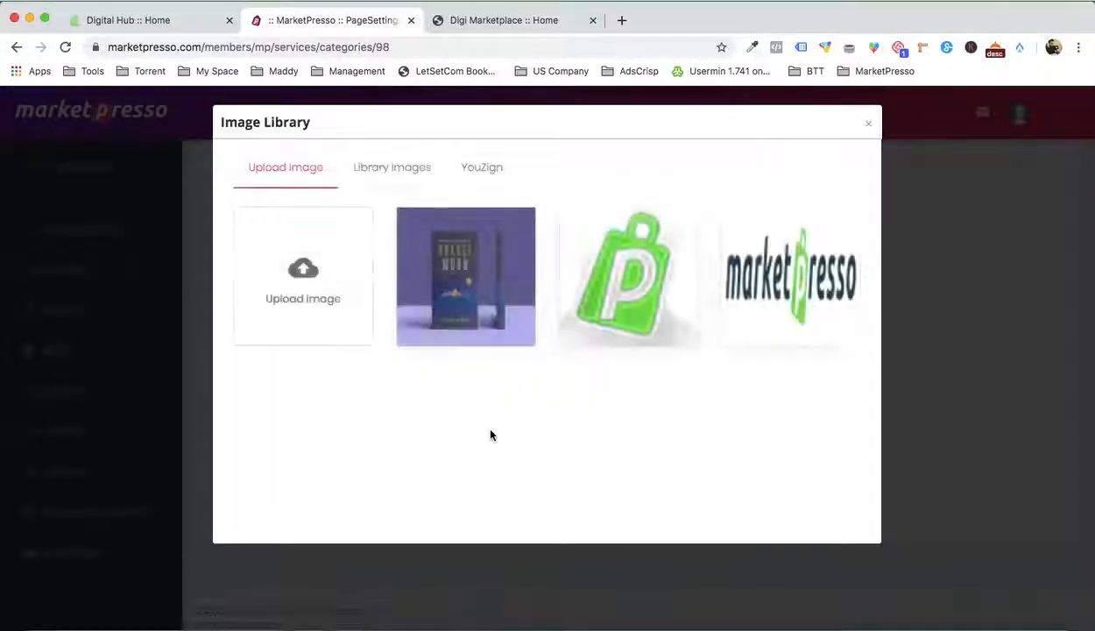
pyautogui.click(324, 278)
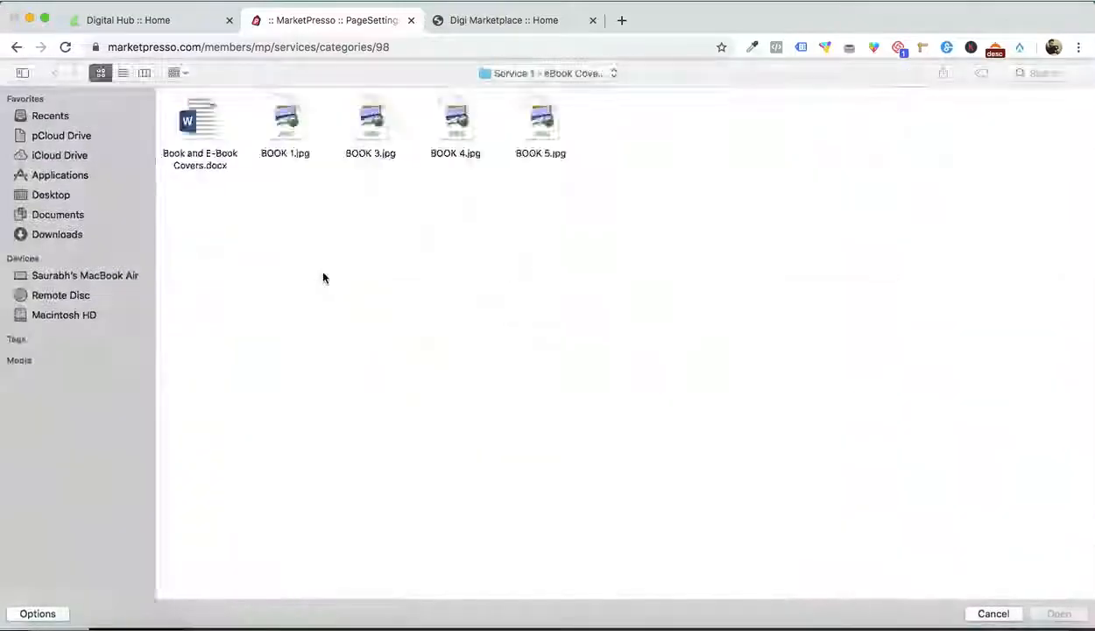
pyautogui.doubleClick(534, 116)
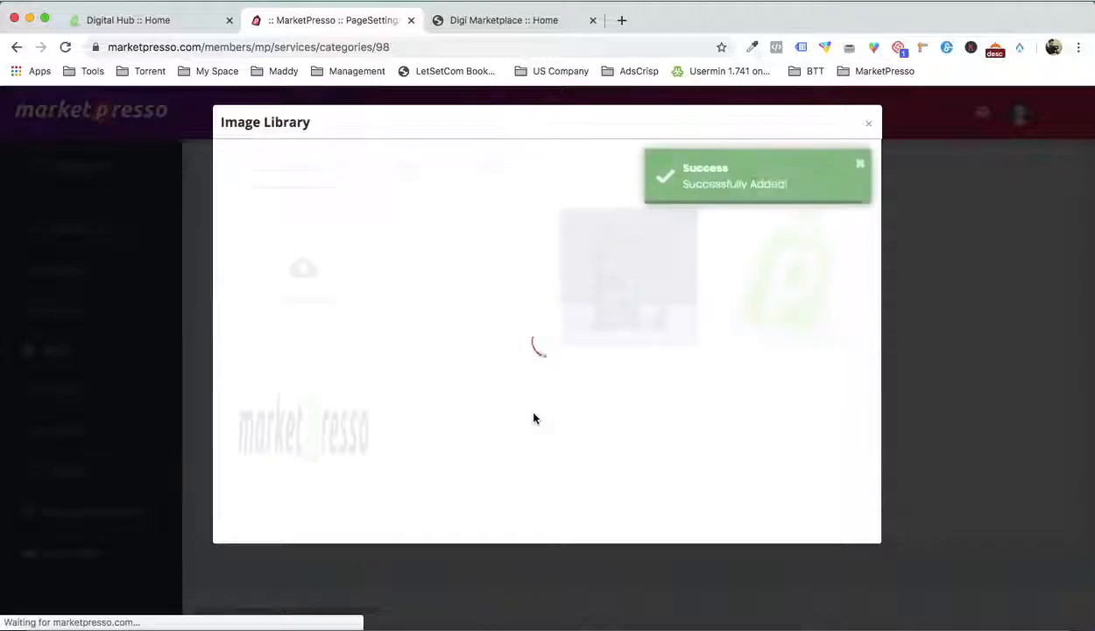
pyautogui.click(438, 277)
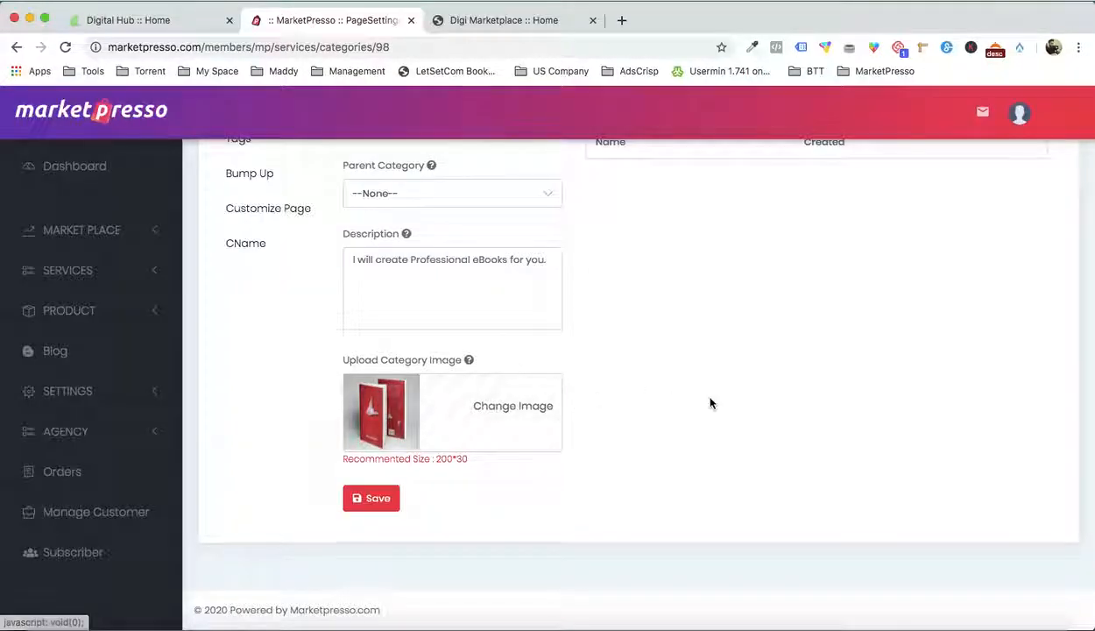
pyautogui.click(389, 499)
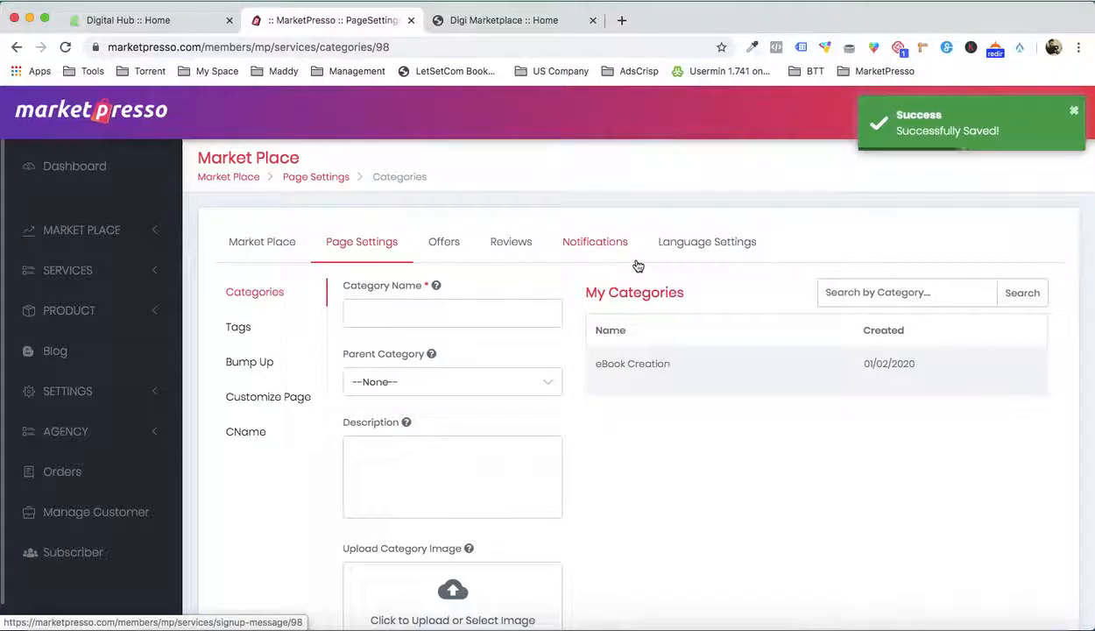
# Check the live Digi Marketplace home page and toggle the popular status of the eBook Creation category
pyautogui.moveTo(647, 359)
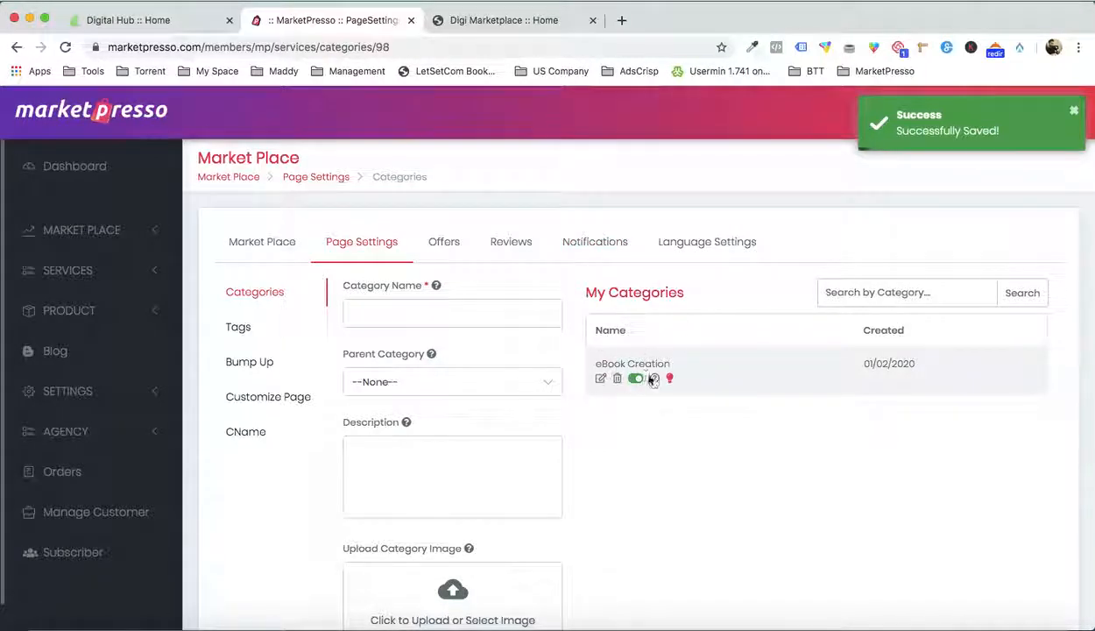
pyautogui.click(506, 26)
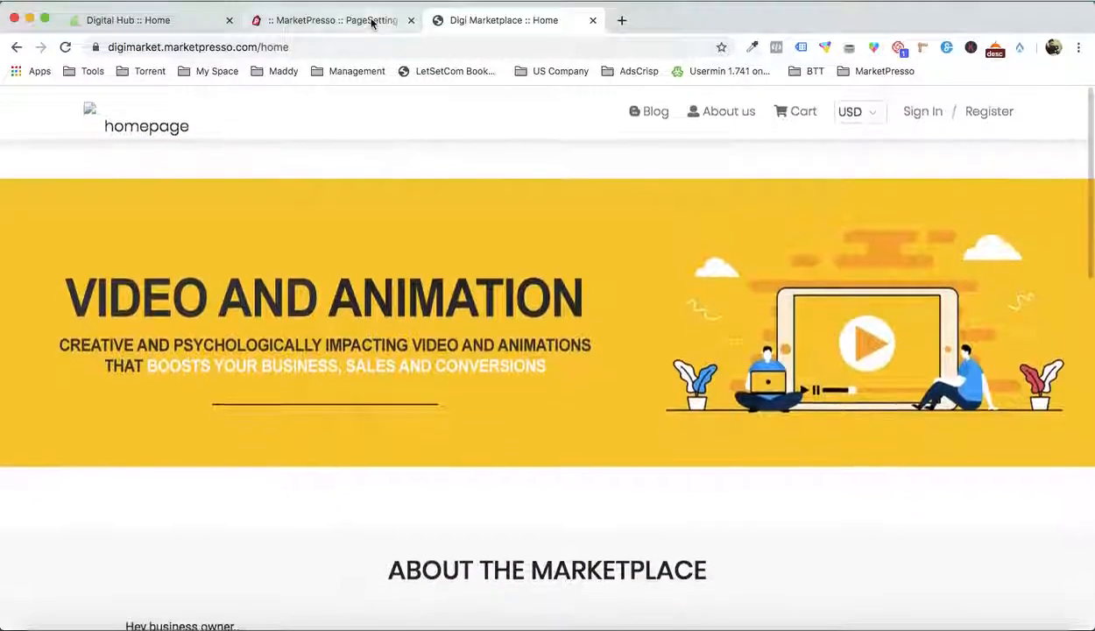
pyautogui.click(371, 23)
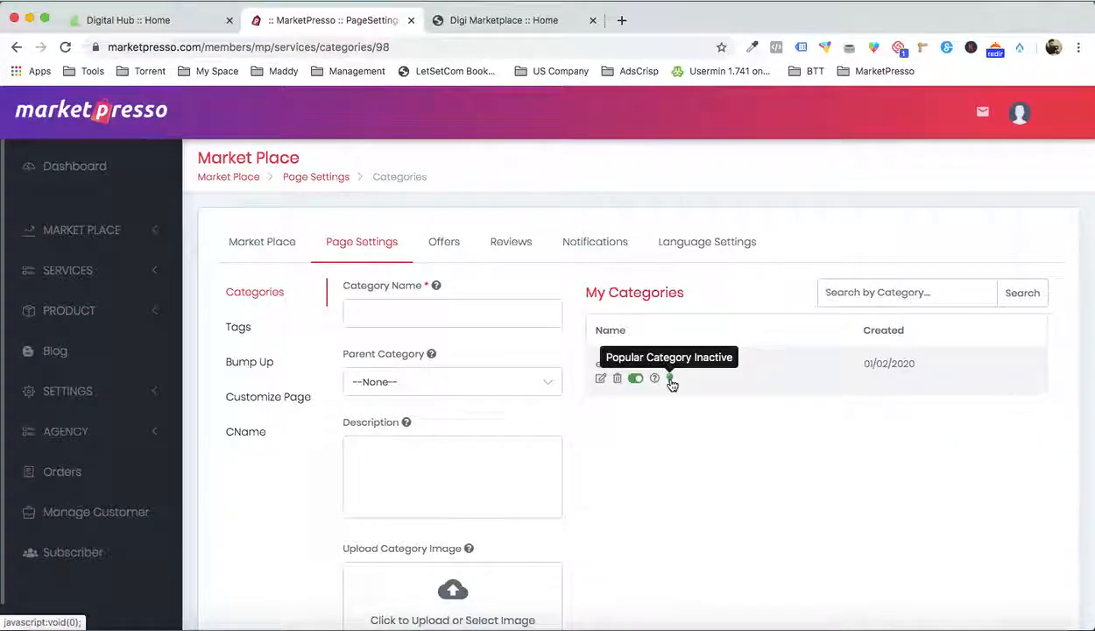
pyautogui.click(671, 380)
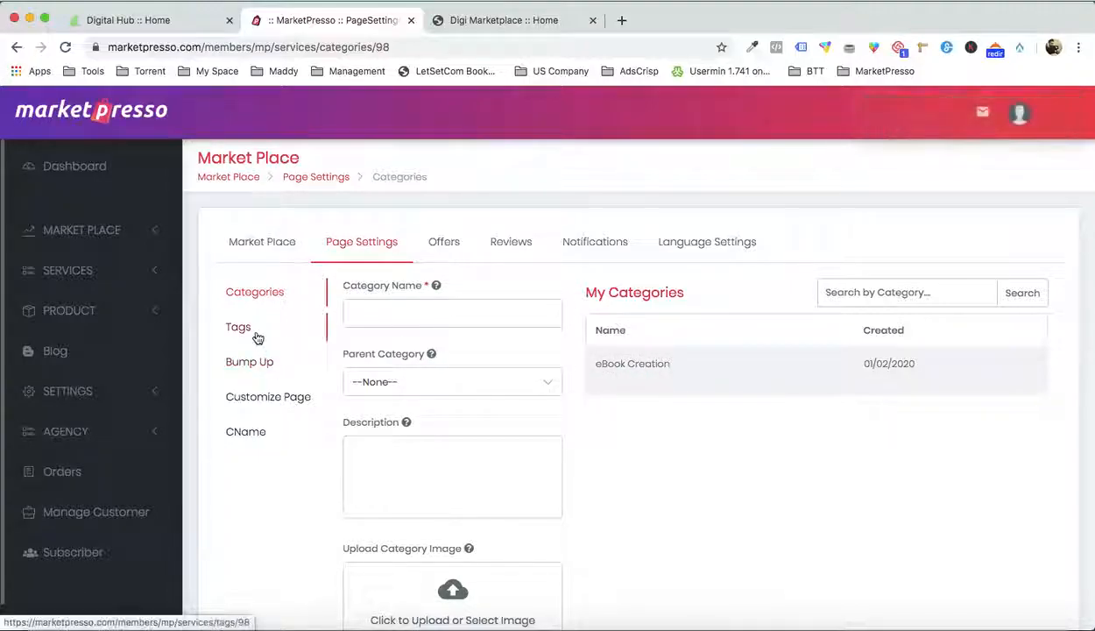
# Open the store's page customizer and examine its sections, comparing them with the live Digi Marketplace home page
pyautogui.click(271, 399)
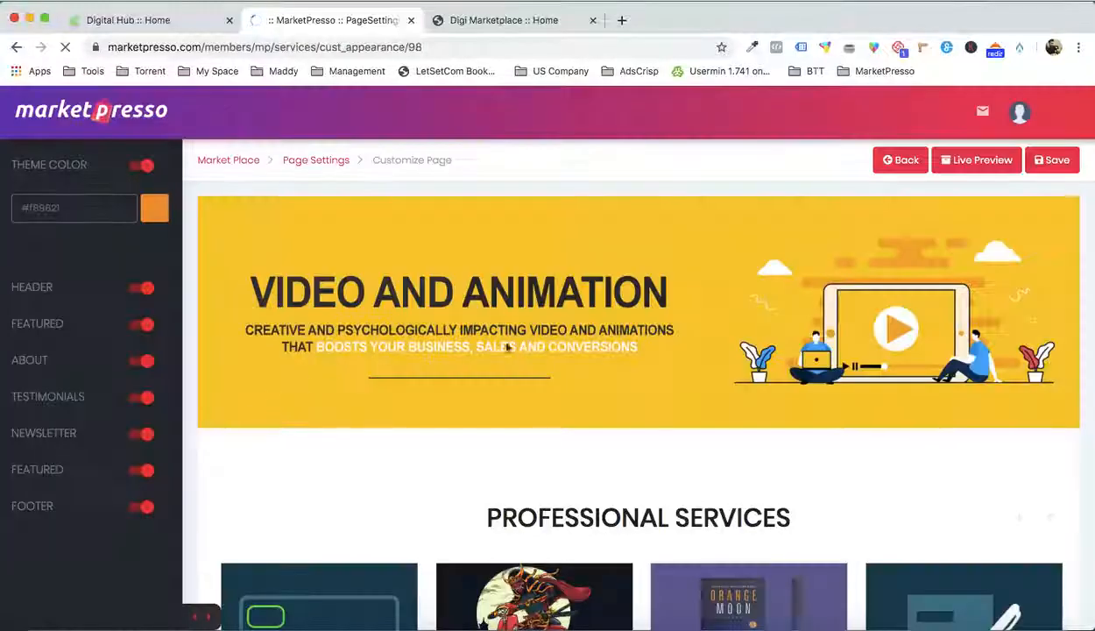
pyautogui.scroll(-15, 637, 398)
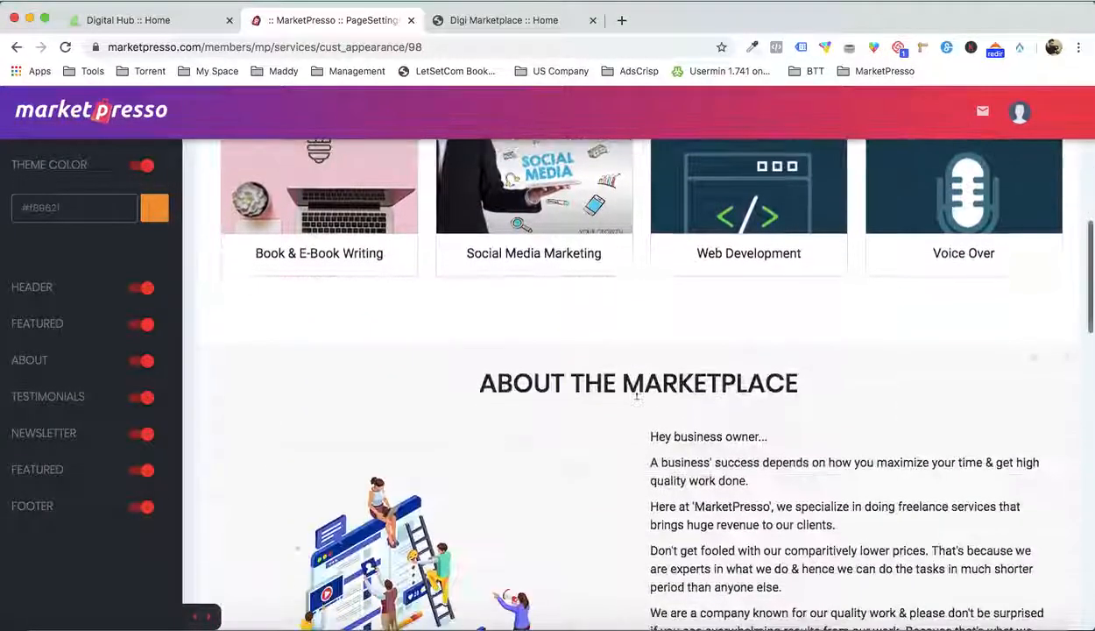
pyautogui.scroll(-10, 637, 399)
pyautogui.scroll(15, 637, 399)
pyautogui.scroll(8, 637, 399)
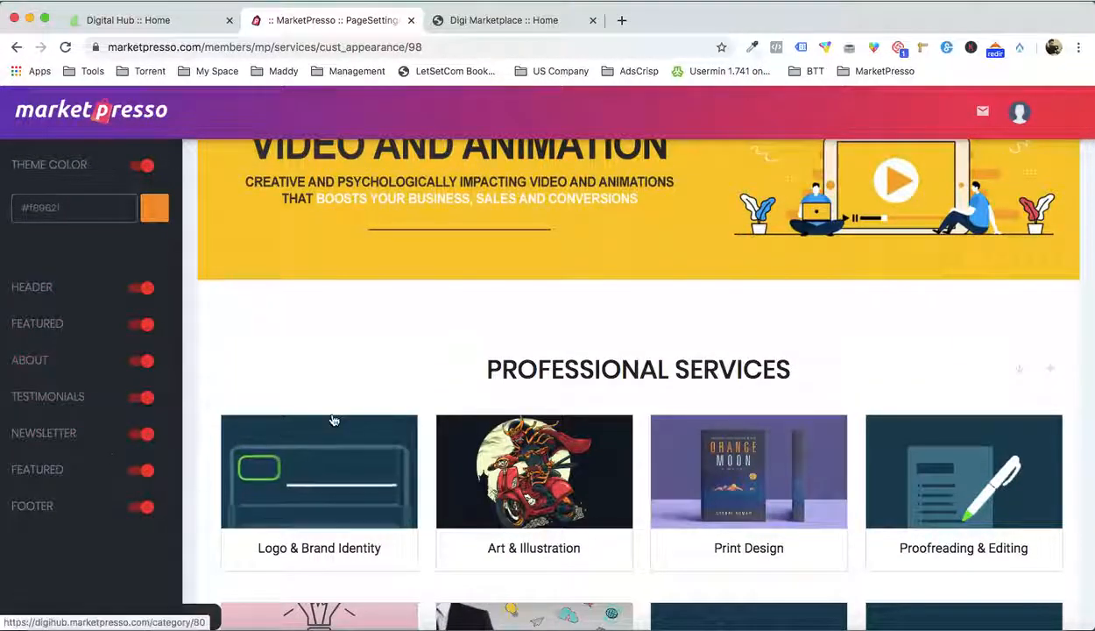
pyautogui.scroll(2, 195, 489)
pyautogui.click(474, 22)
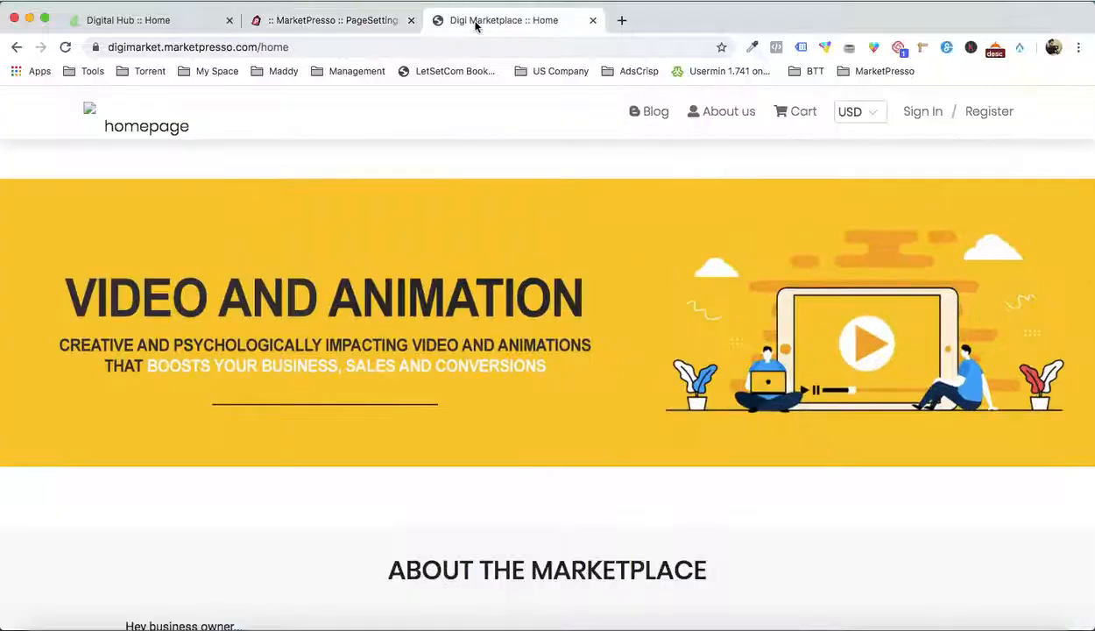
pyautogui.click(353, 20)
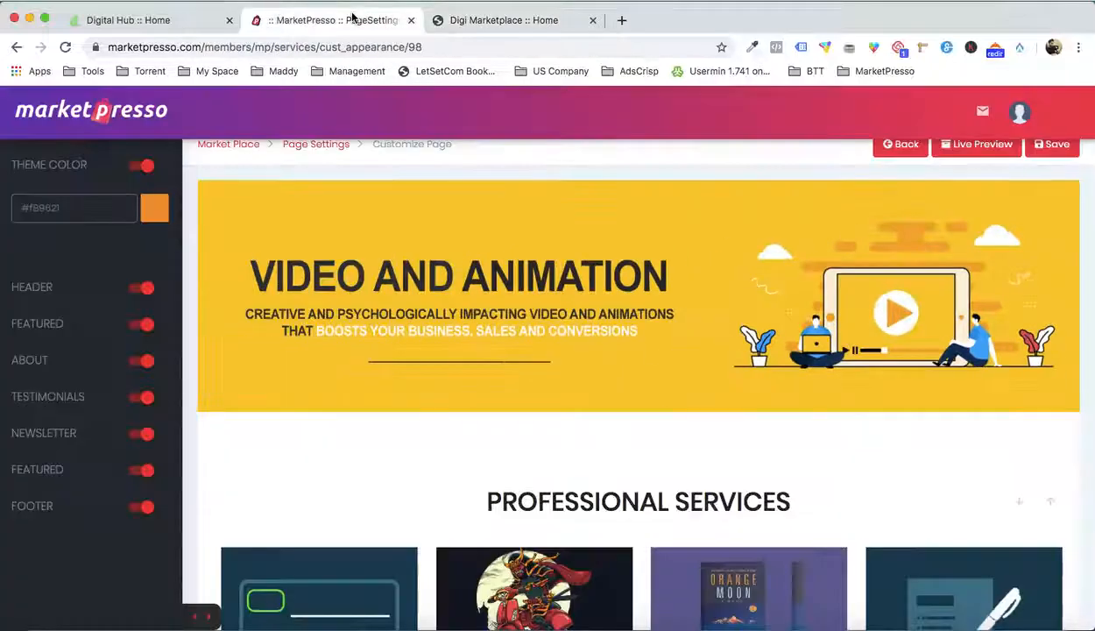
# Replace the first header banner with Design Banner 2.jpg from the Demo folder and save the page
pyautogui.click(35, 287)
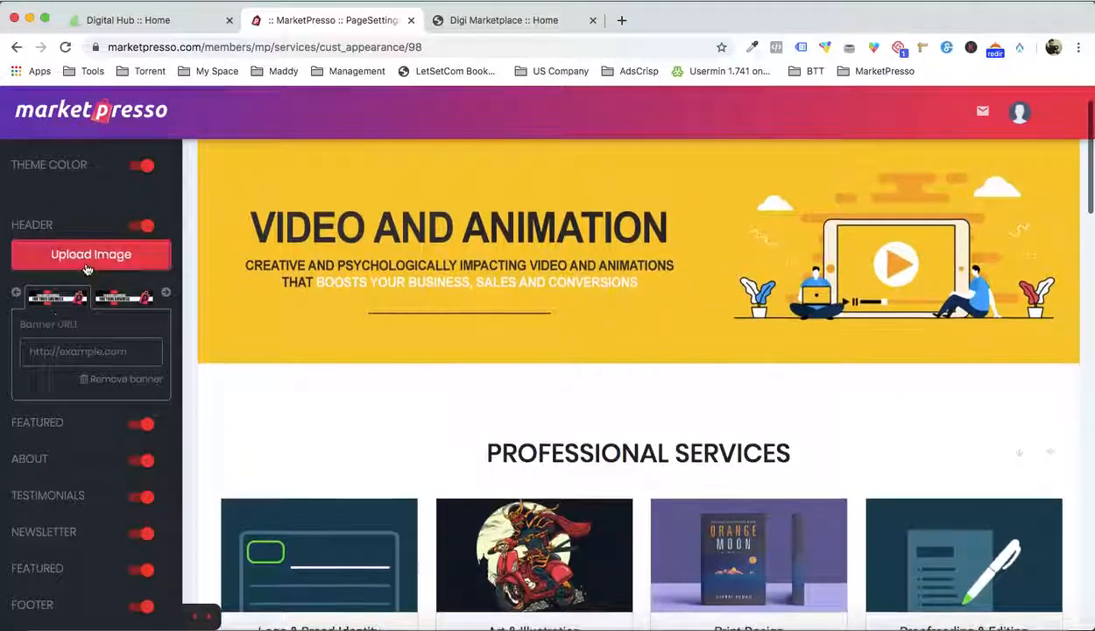
pyautogui.click(86, 266)
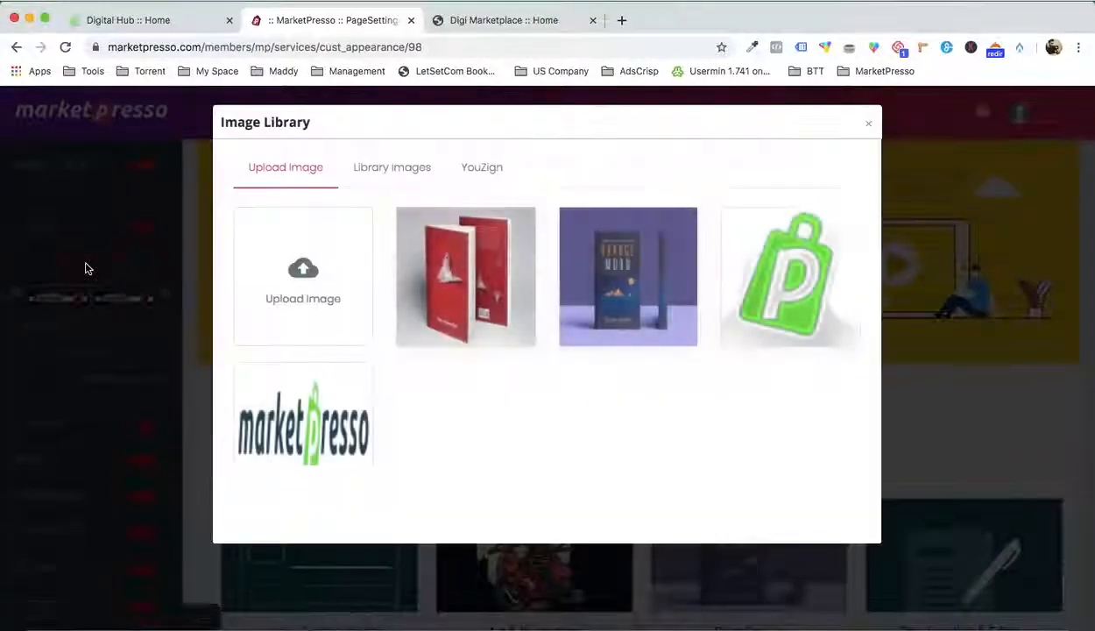
pyautogui.click(290, 253)
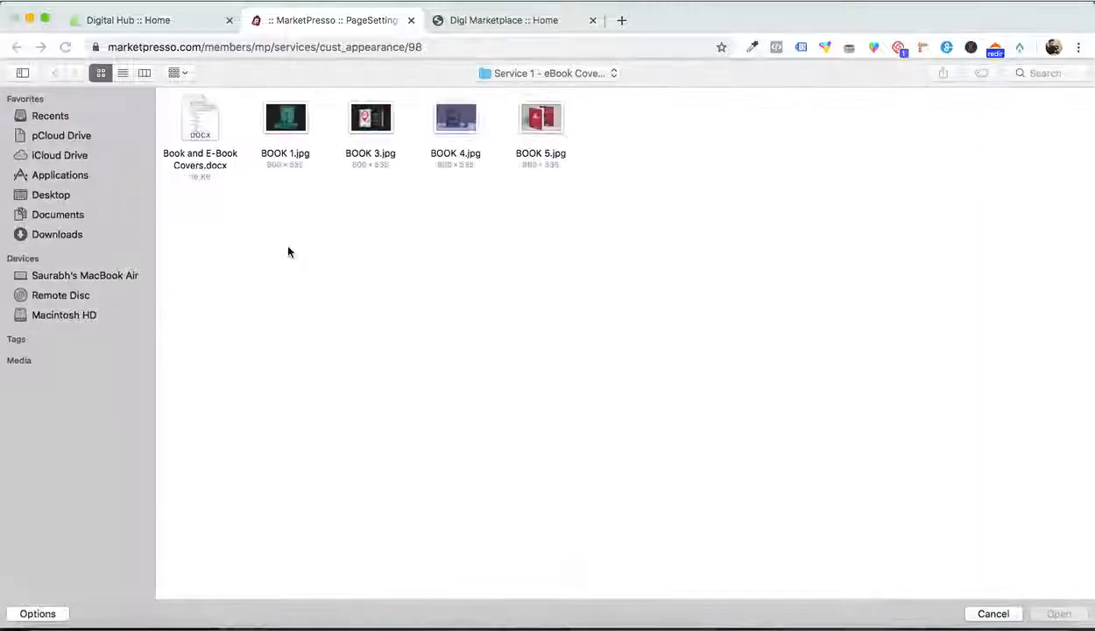
pyautogui.click(536, 74)
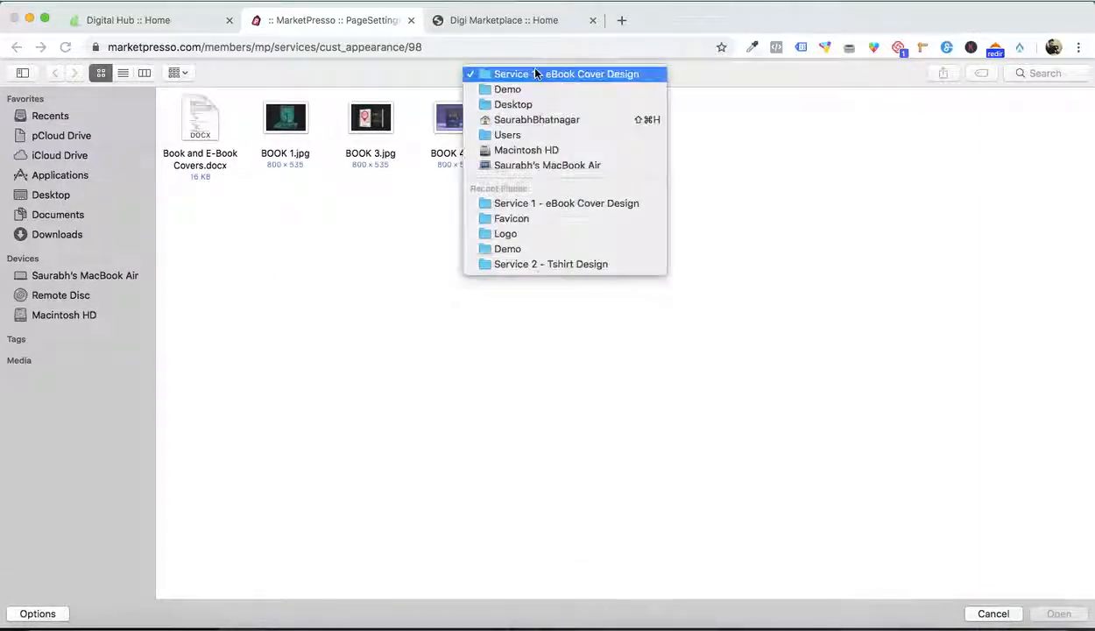
pyautogui.click(535, 88)
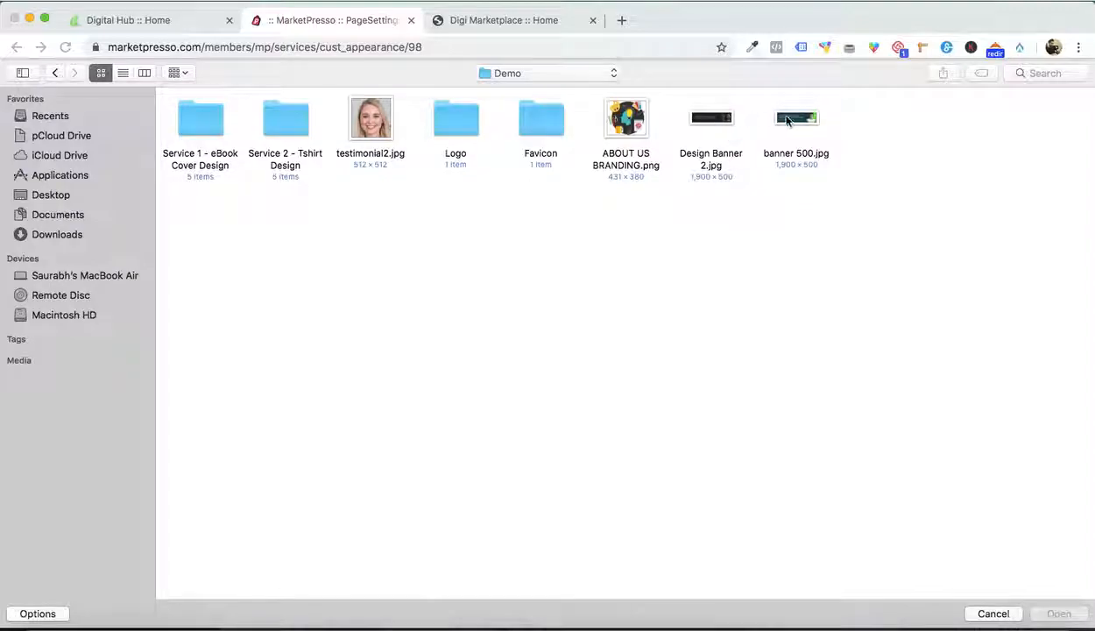
pyautogui.doubleClick(714, 121)
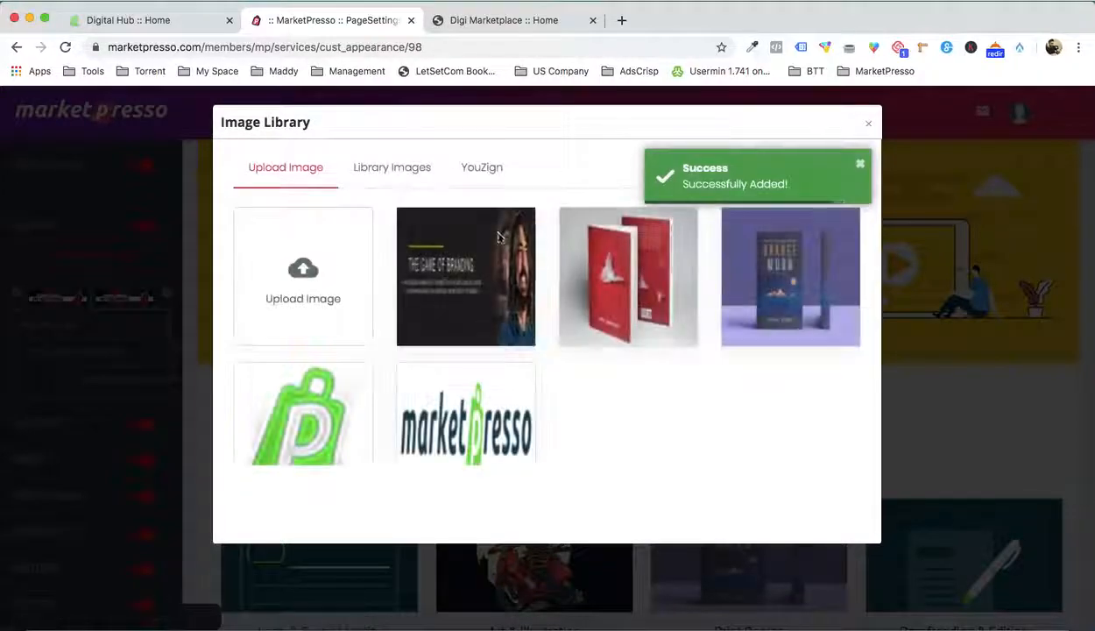
pyautogui.click(447, 279)
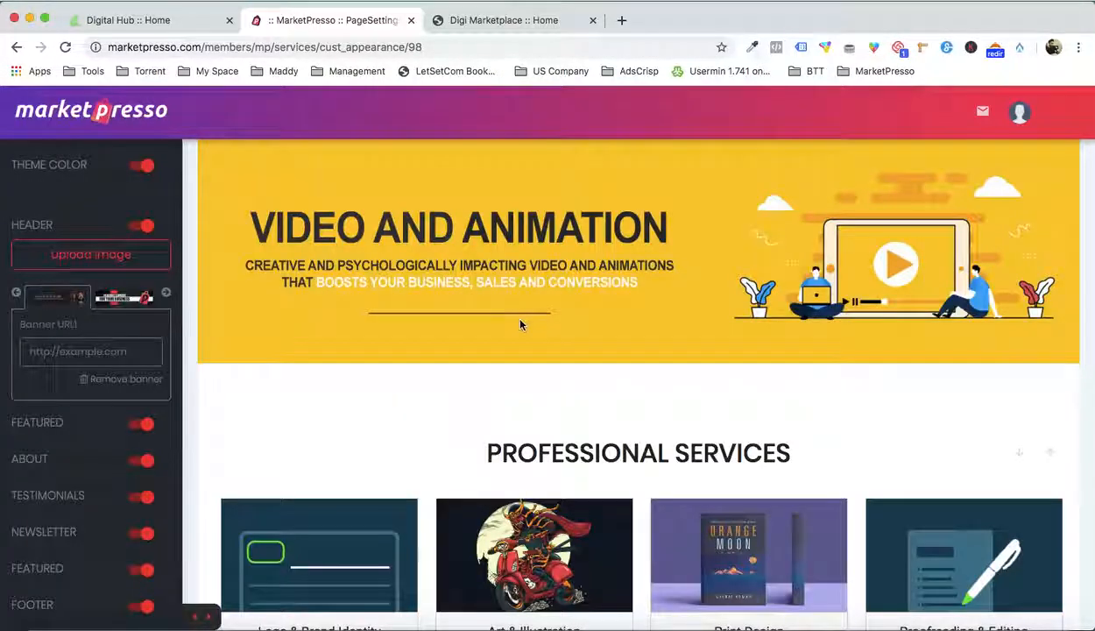
pyautogui.scroll(2, 519, 323)
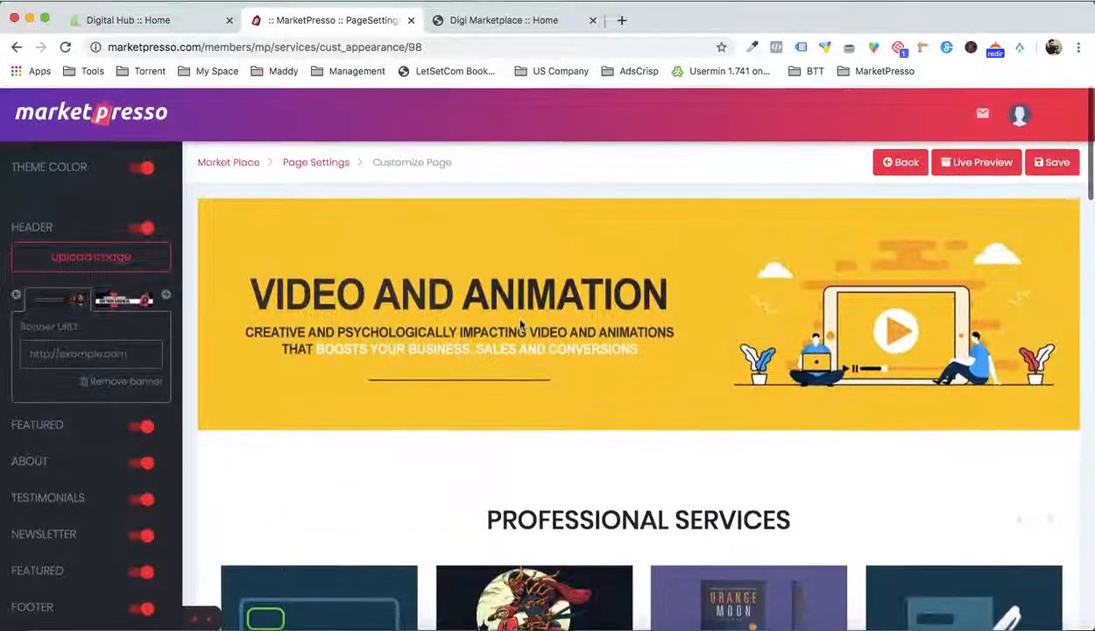
pyautogui.click(1056, 176)
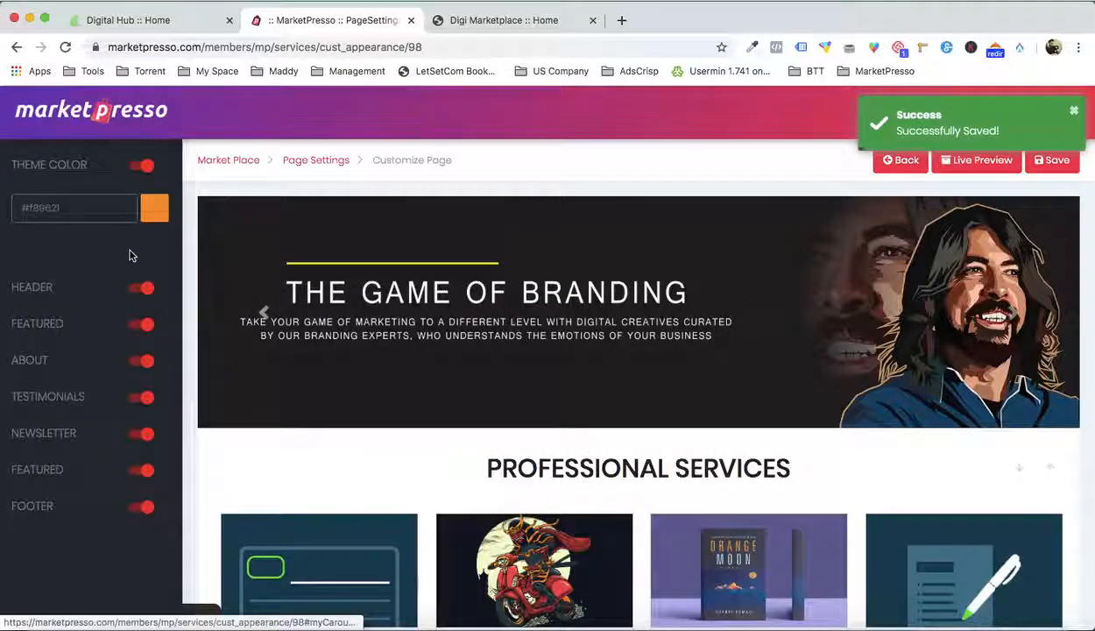
# Upload the "The Best Services for Your Business Is Right Here" image as the first header banner and save the page
pyautogui.click(33, 286)
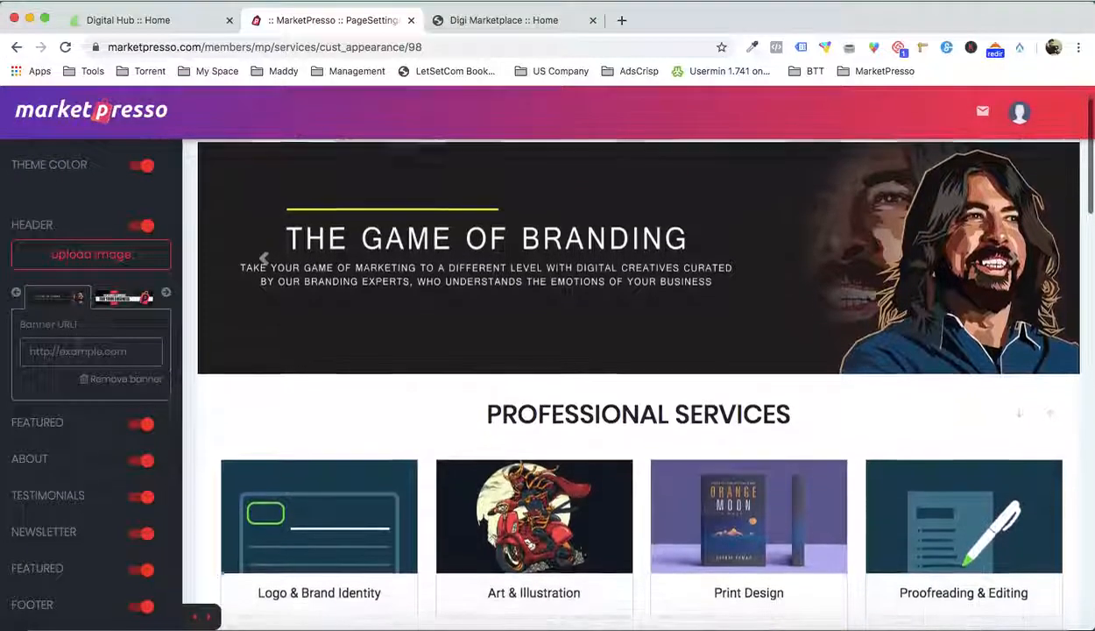
pyautogui.click(84, 259)
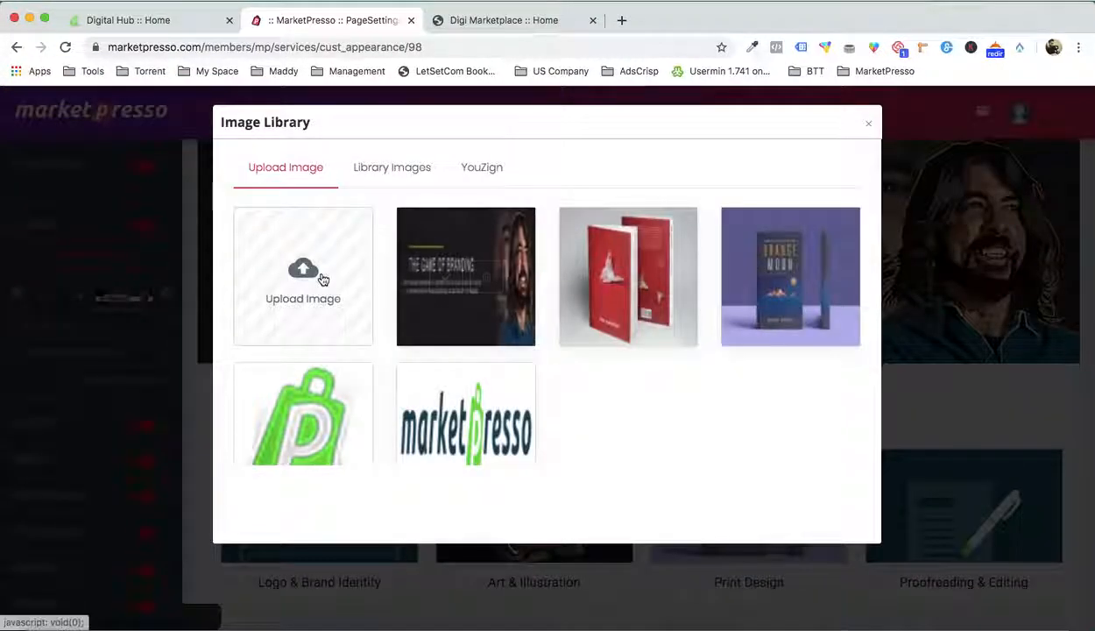
pyautogui.click(322, 278)
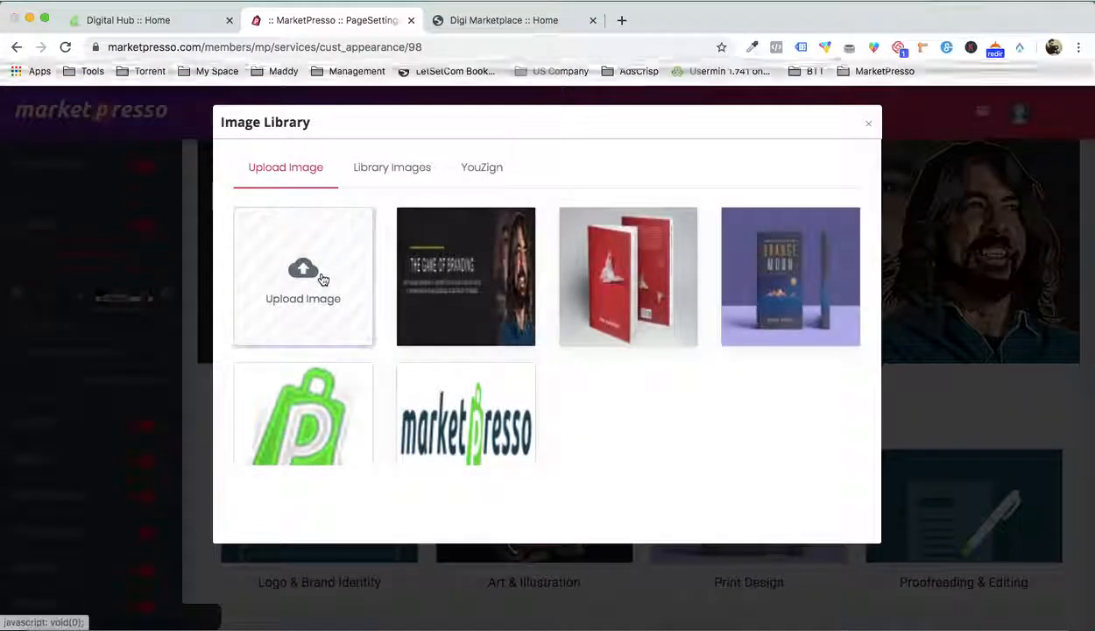
pyautogui.doubleClick(794, 121)
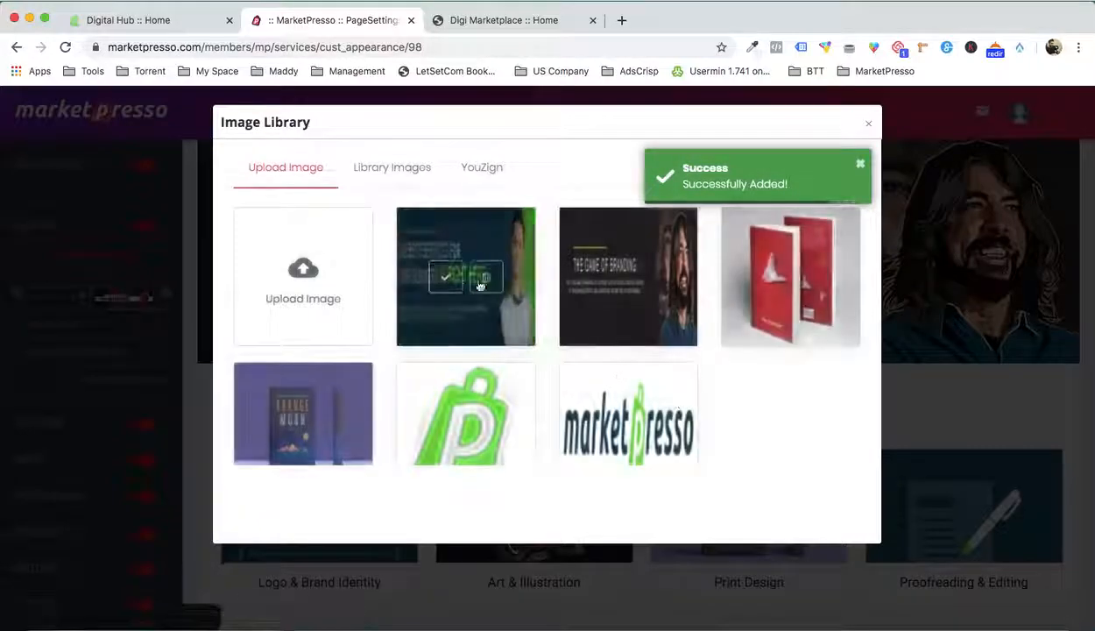
pyautogui.click(459, 270)
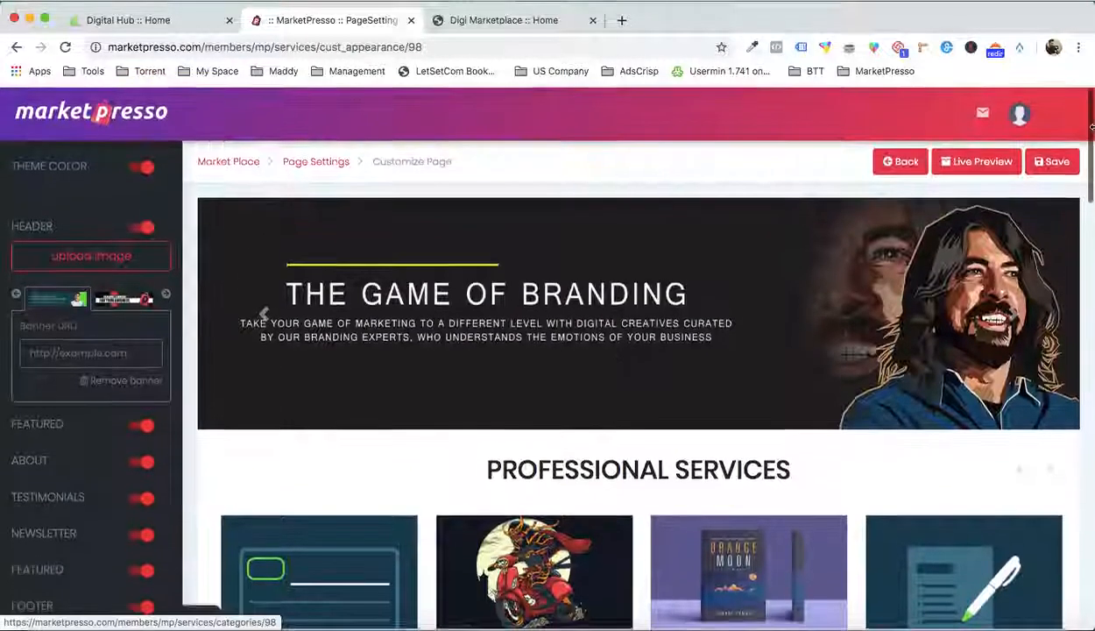
pyautogui.click(1062, 157)
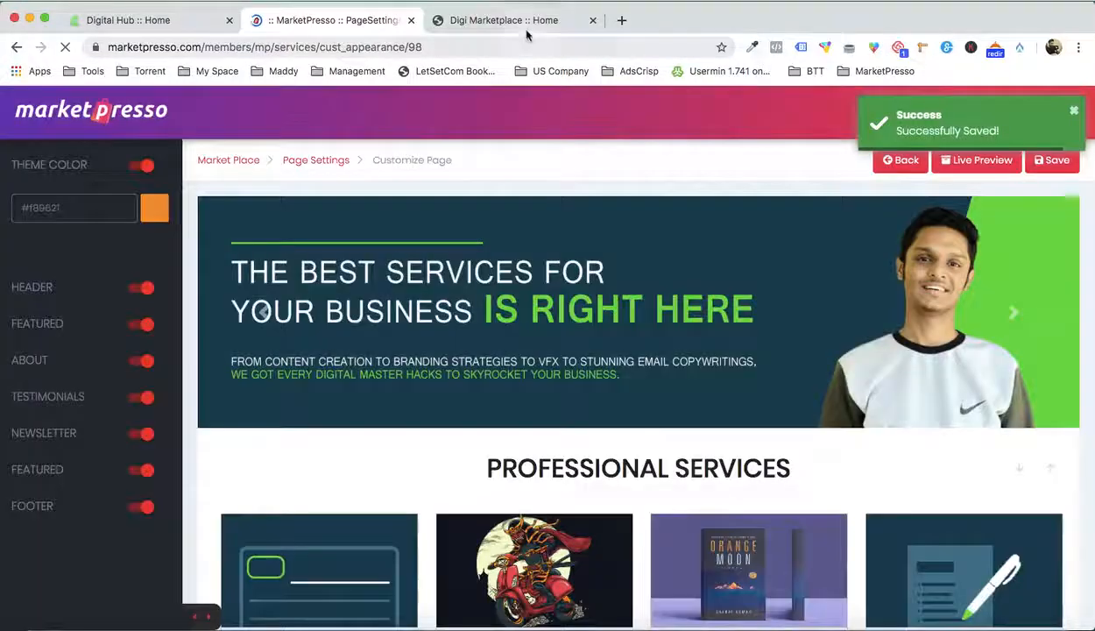
# Check the new header banner and the Professional Services section on the live Digi Marketplace home page
pyautogui.click(526, 31)
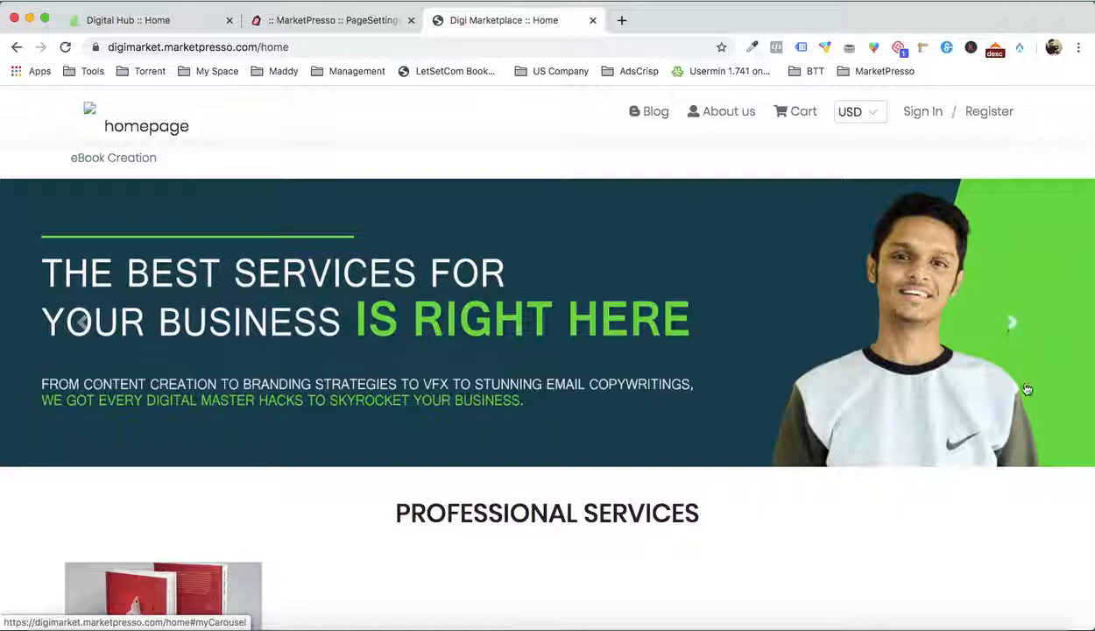
pyautogui.scroll(-5, 1027, 389)
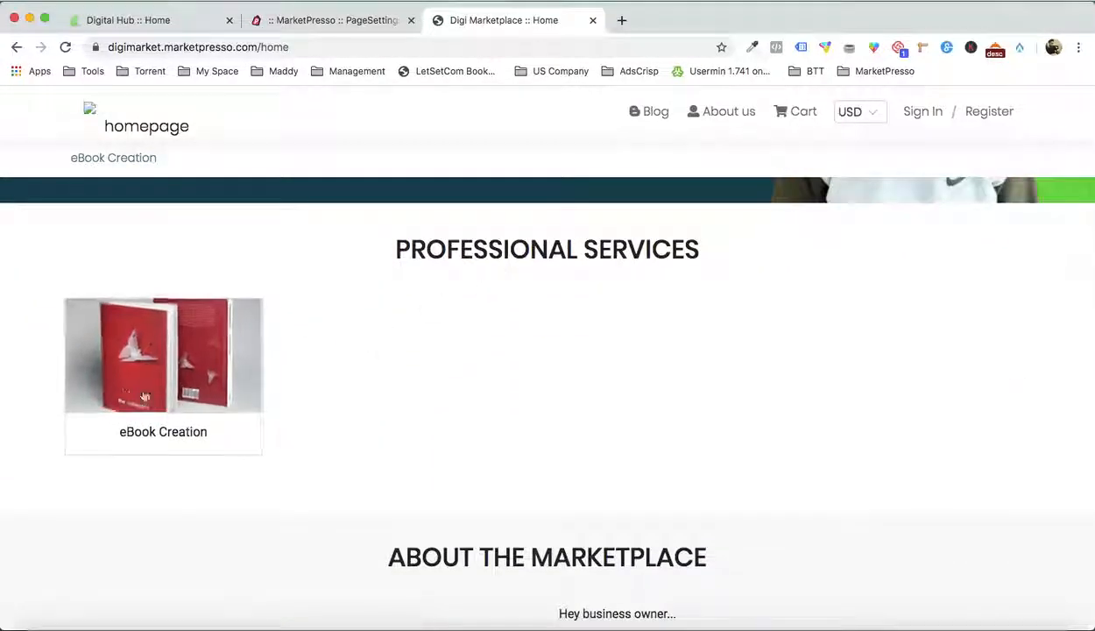
pyautogui.scroll(-2, 504, 390)
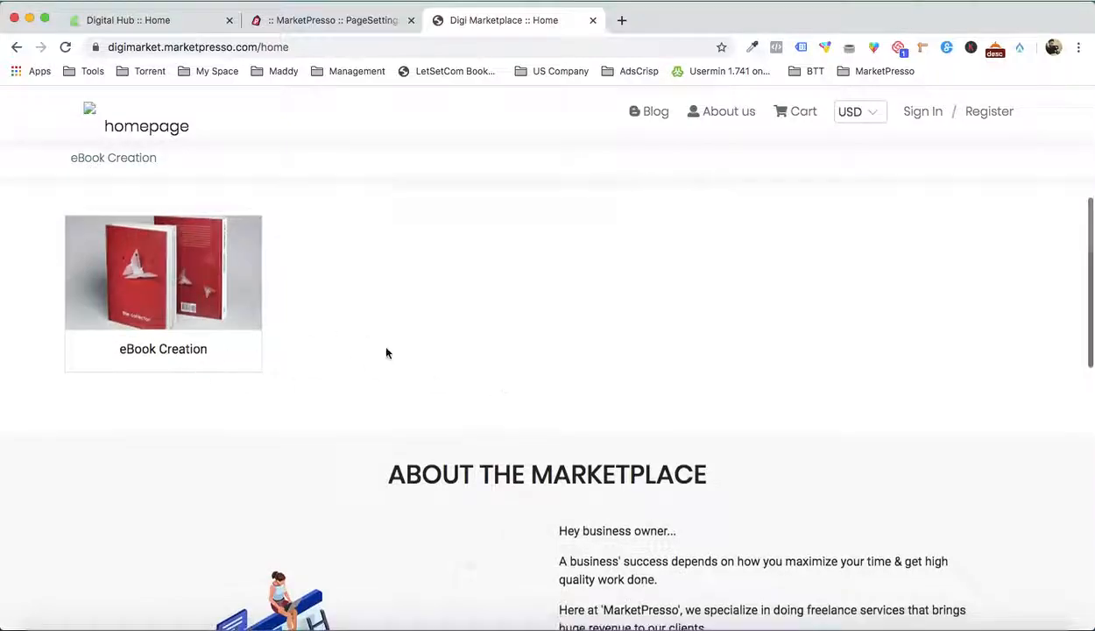
pyautogui.scroll(1, 387, 352)
pyautogui.scroll(-2, 439, 320)
pyautogui.scroll(1, 208, 304)
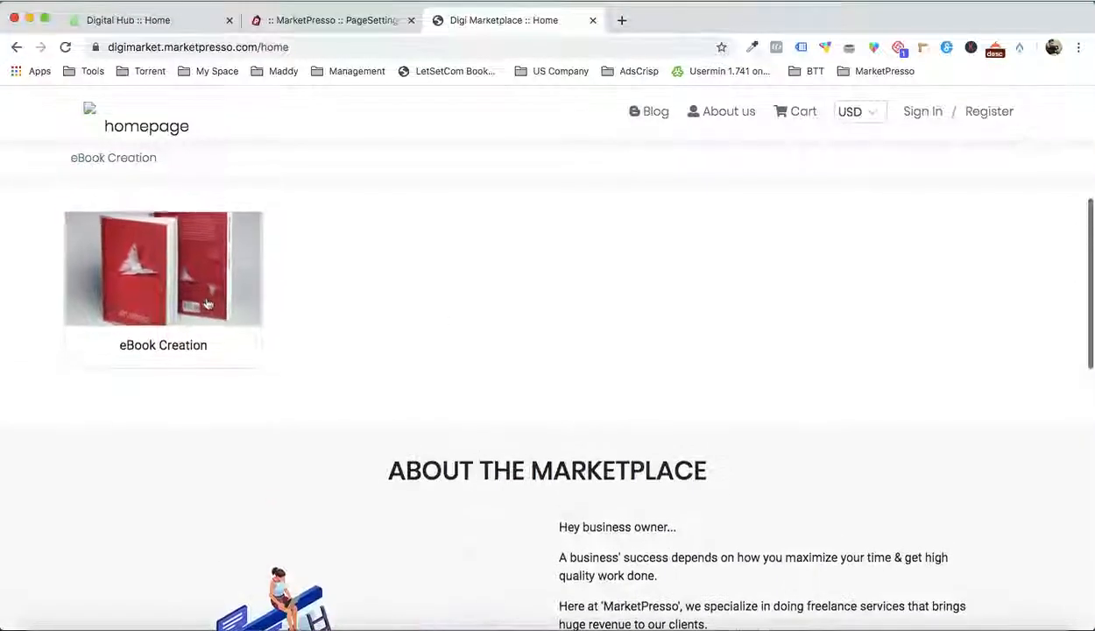
pyautogui.scroll(3, 207, 304)
pyautogui.scroll(4, 643, 326)
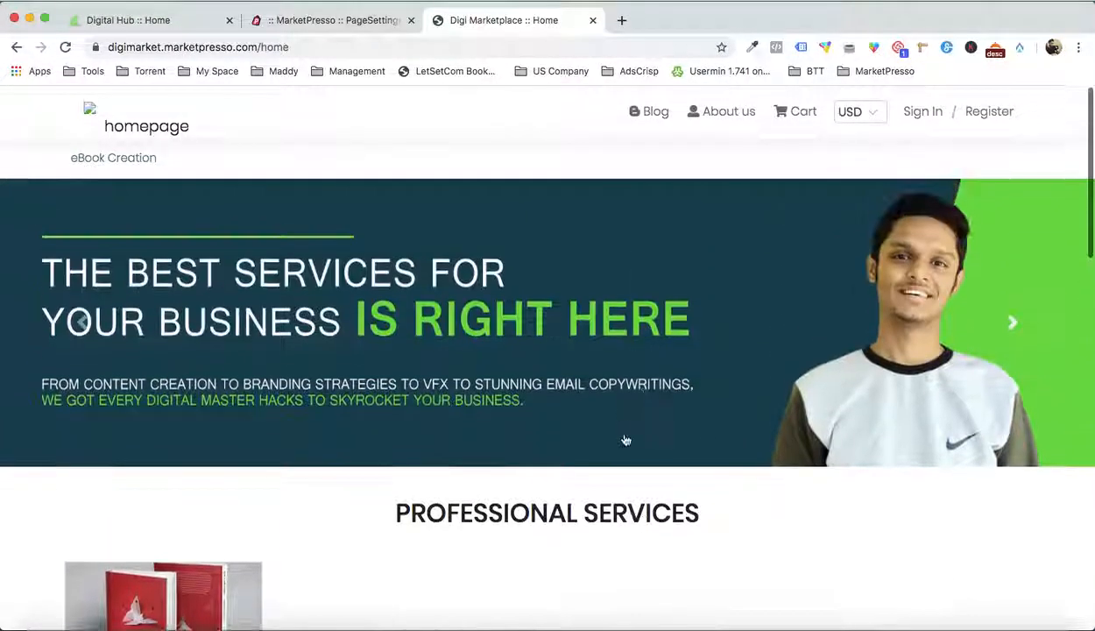
# Change the first featured section's title to PROFESSIONAL CATEGORY in the page customizer and save the page
pyautogui.click(354, 22)
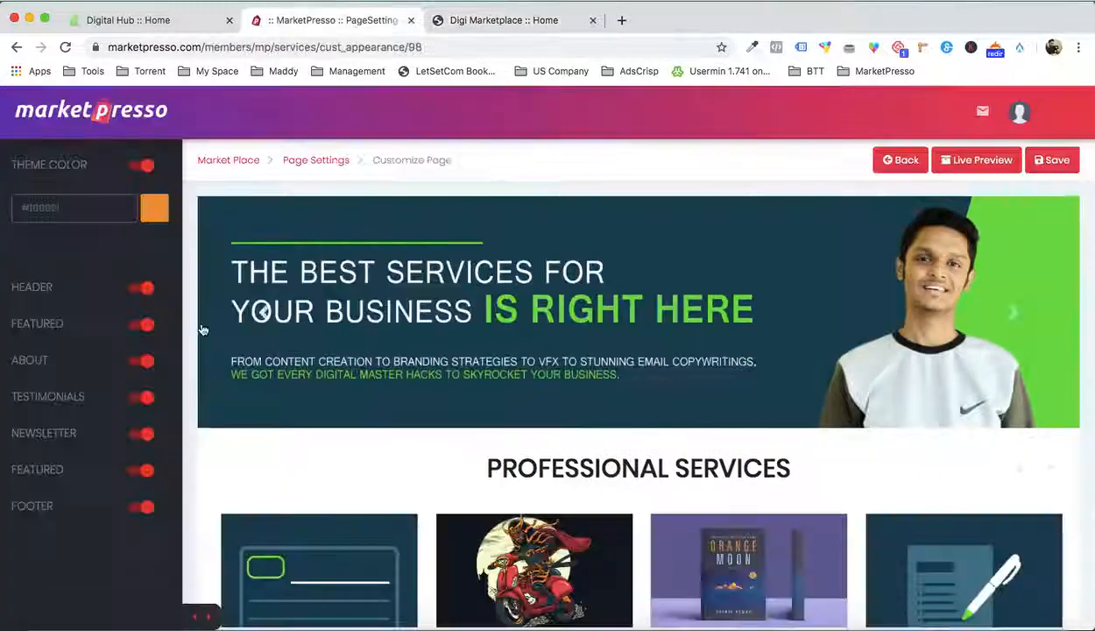
pyautogui.click(54, 318)
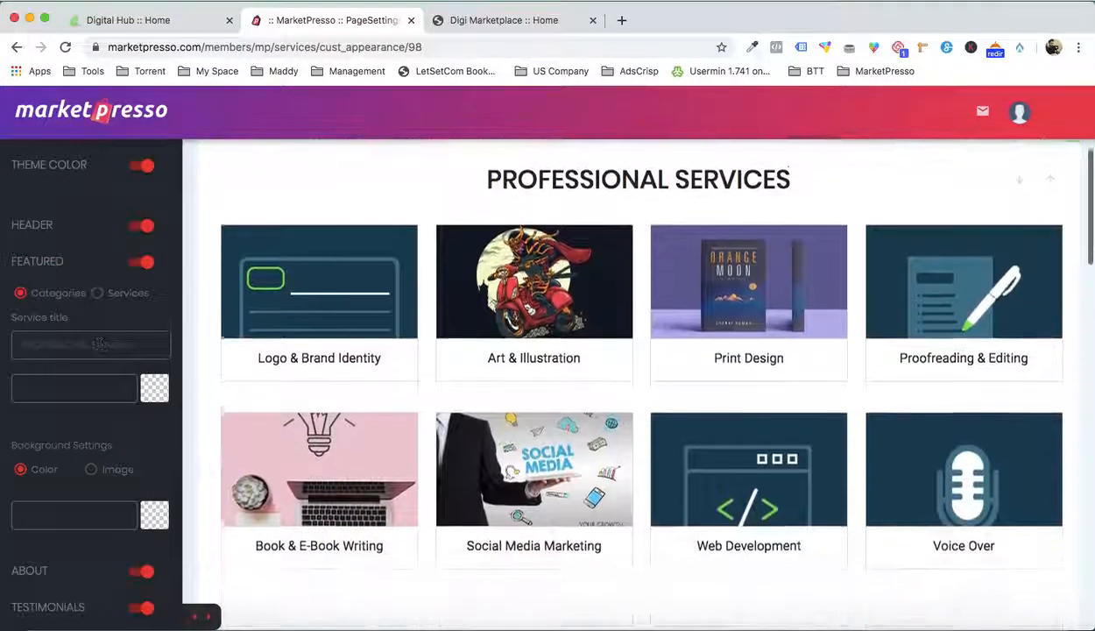
pyautogui.doubleClick(140, 345)
pyautogui.write('Categor')
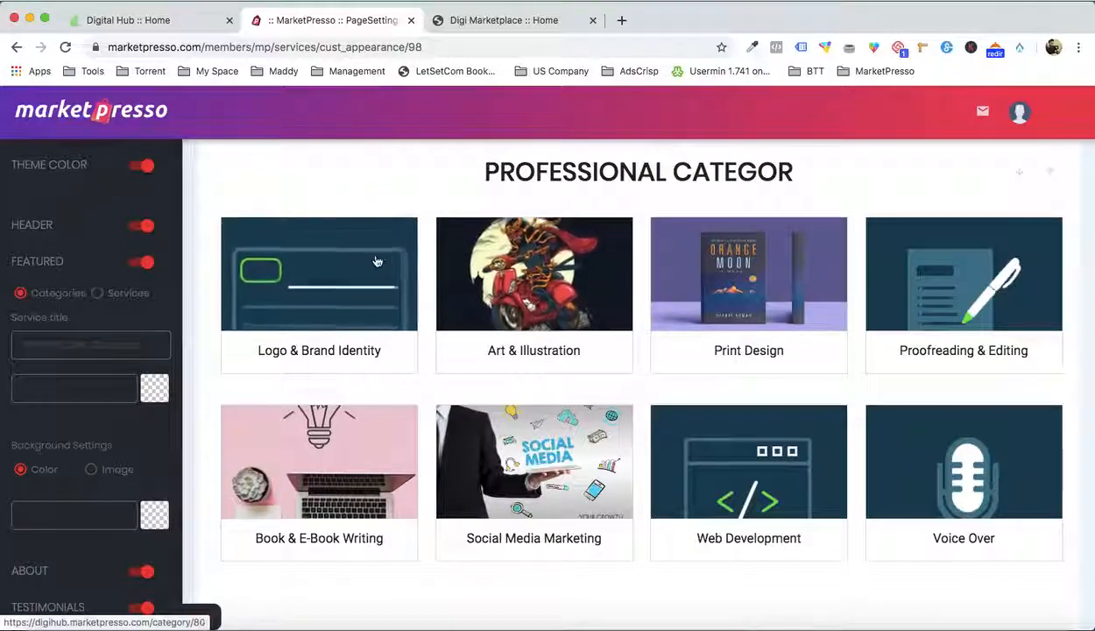
pyautogui.write('Categor')
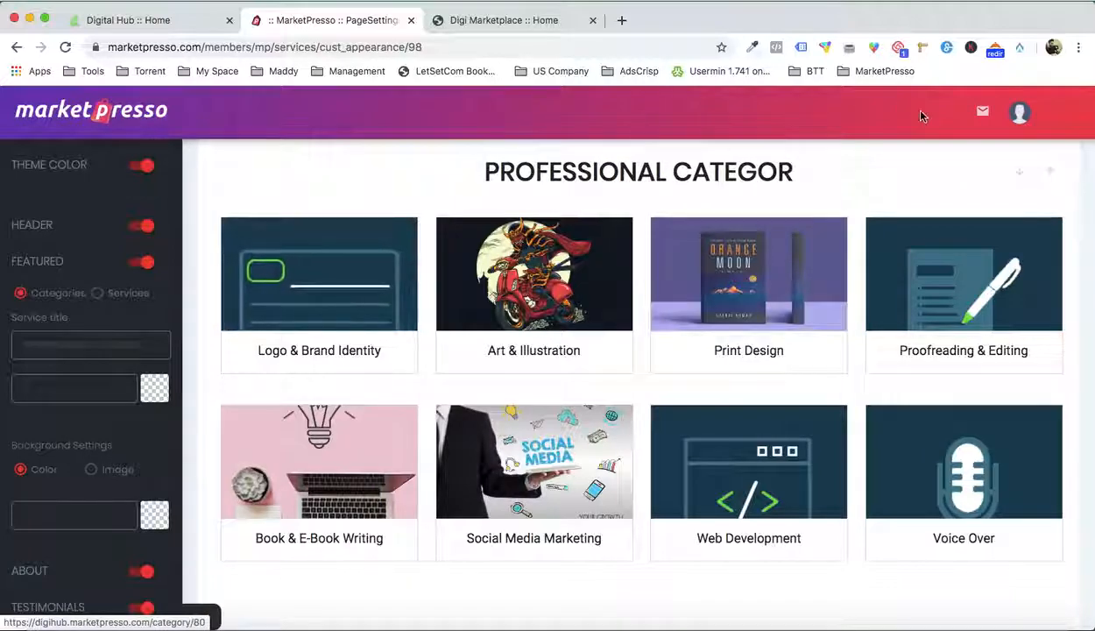
pyautogui.scroll(5, 1056, 228)
pyautogui.click(1056, 165)
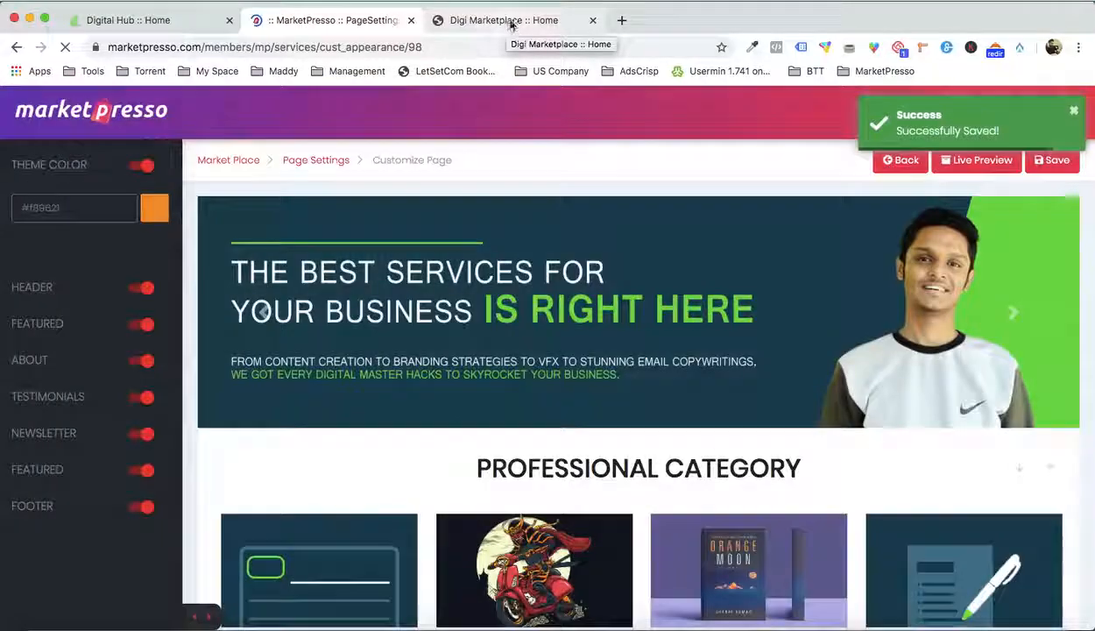
# Reload the live Digi Marketplace home page and review its category, about, subscribe and popular services sections
pyautogui.click(510, 21)
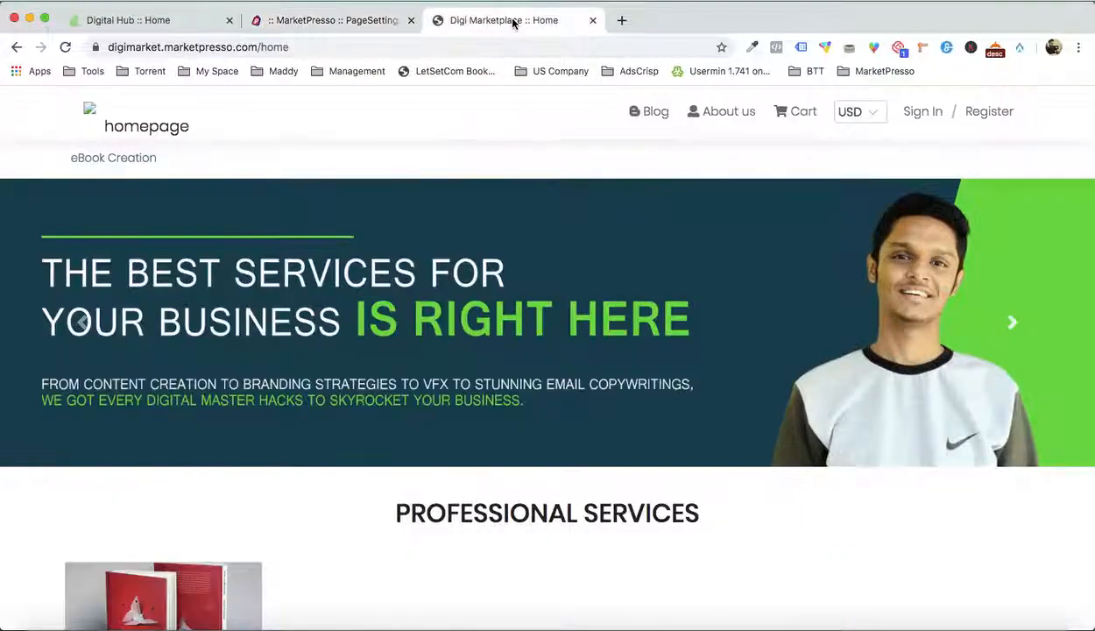
pyautogui.press('super+r')
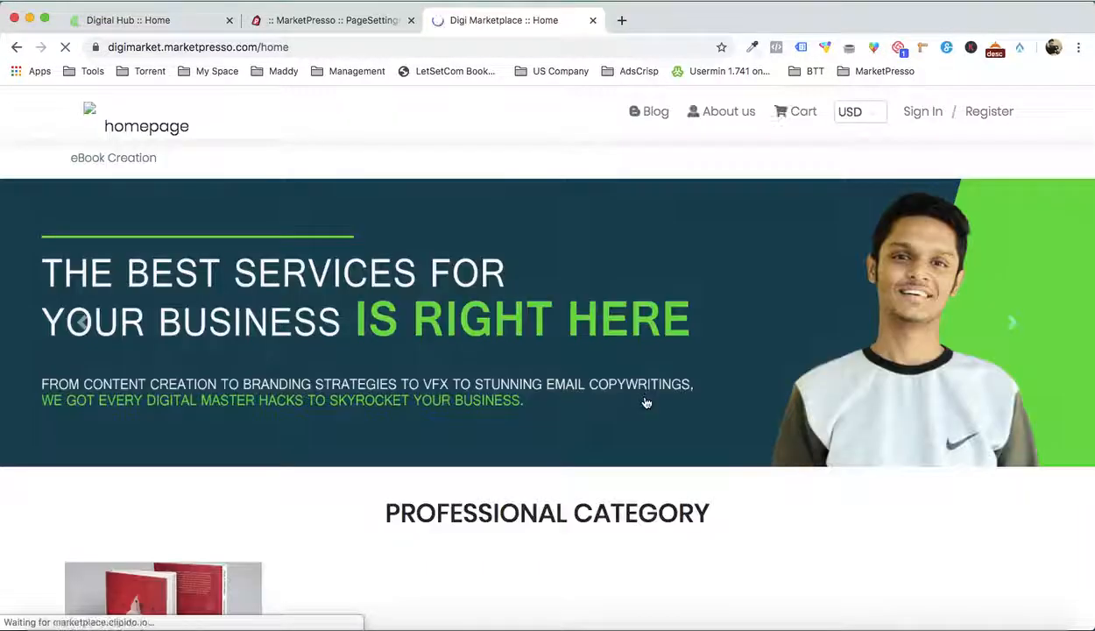
pyautogui.scroll(-8, 646, 403)
pyautogui.scroll(3, 399, 533)
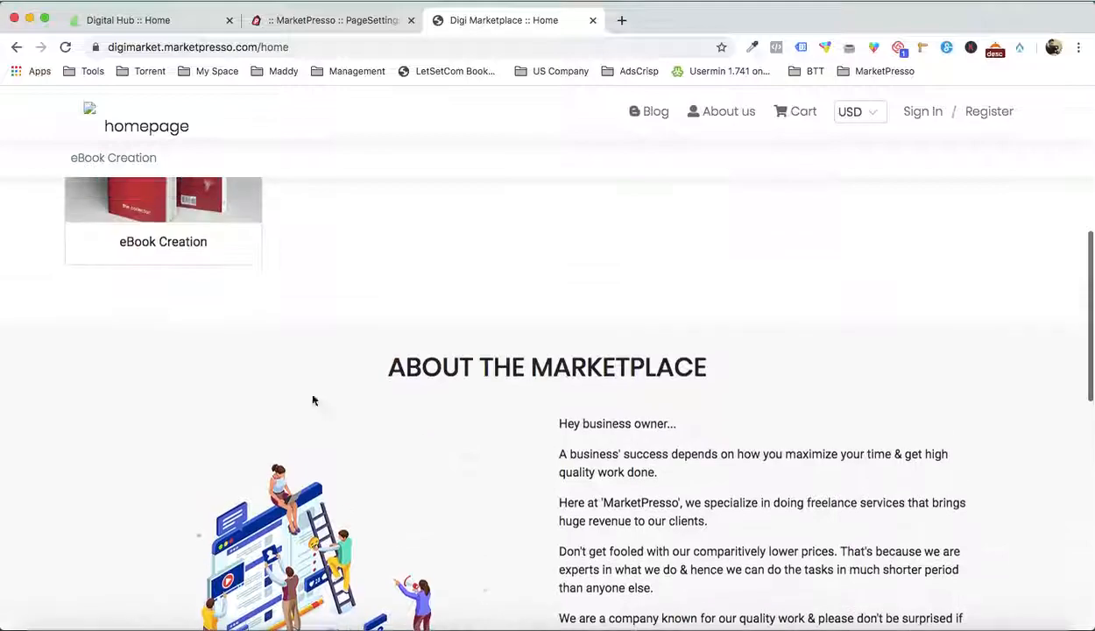
pyautogui.scroll(3, 178, 263)
pyautogui.scroll(-6, 580, 226)
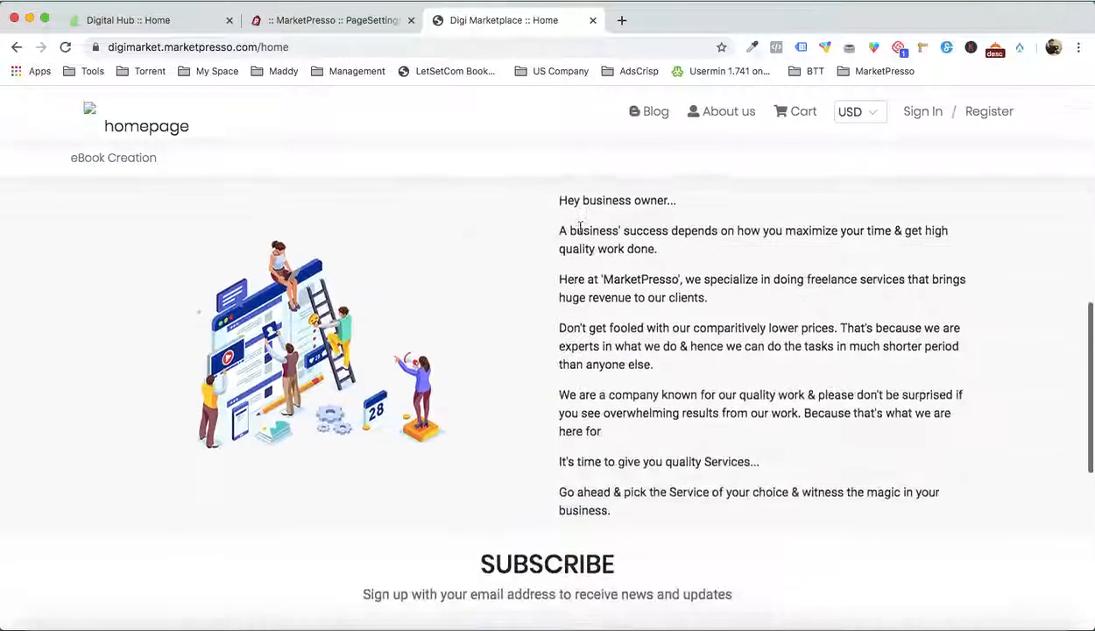
pyautogui.scroll(-5, 580, 225)
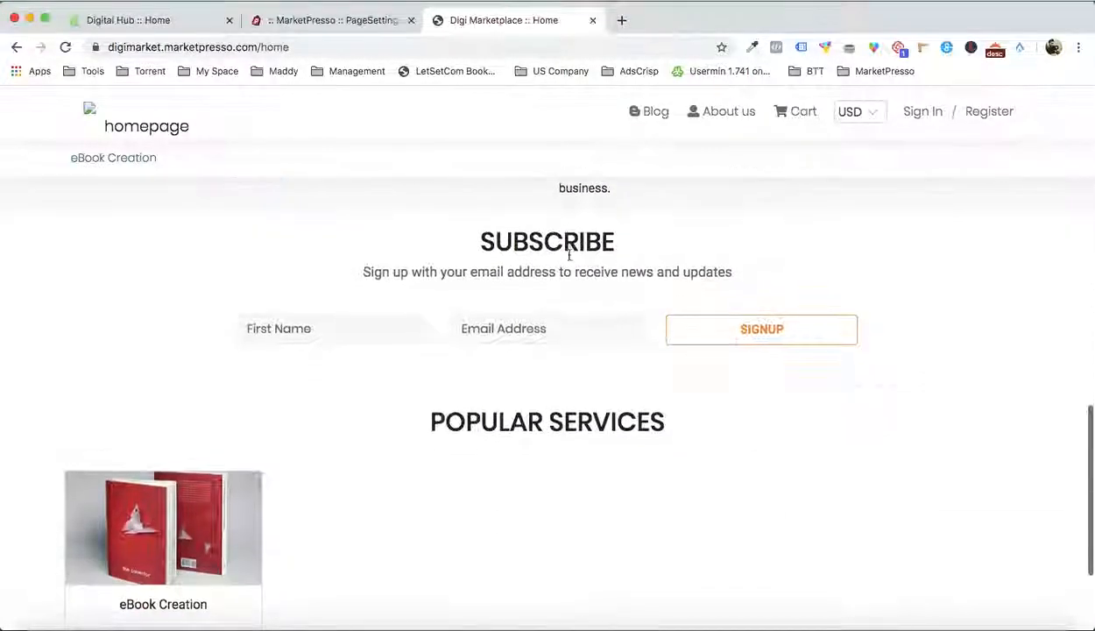
pyautogui.scroll(-3, 601, 289)
pyautogui.scroll(5, 601, 288)
# Return to the page customizer, review the store page's sections and switch off the Newsletter section
pyautogui.click(365, 27)
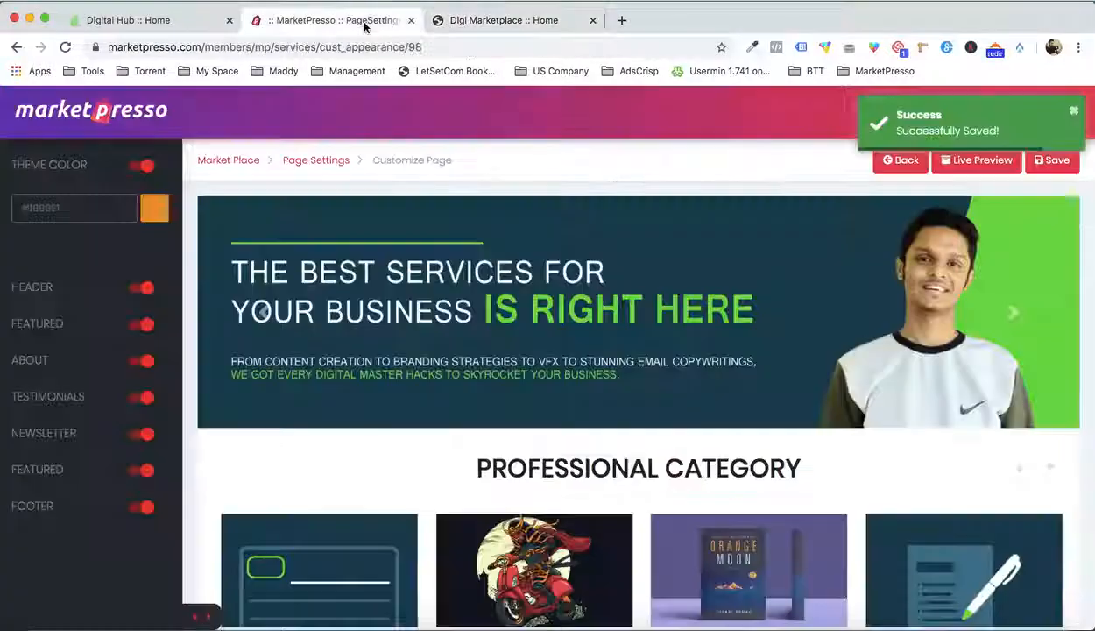
pyautogui.scroll(-3, 1022, 329)
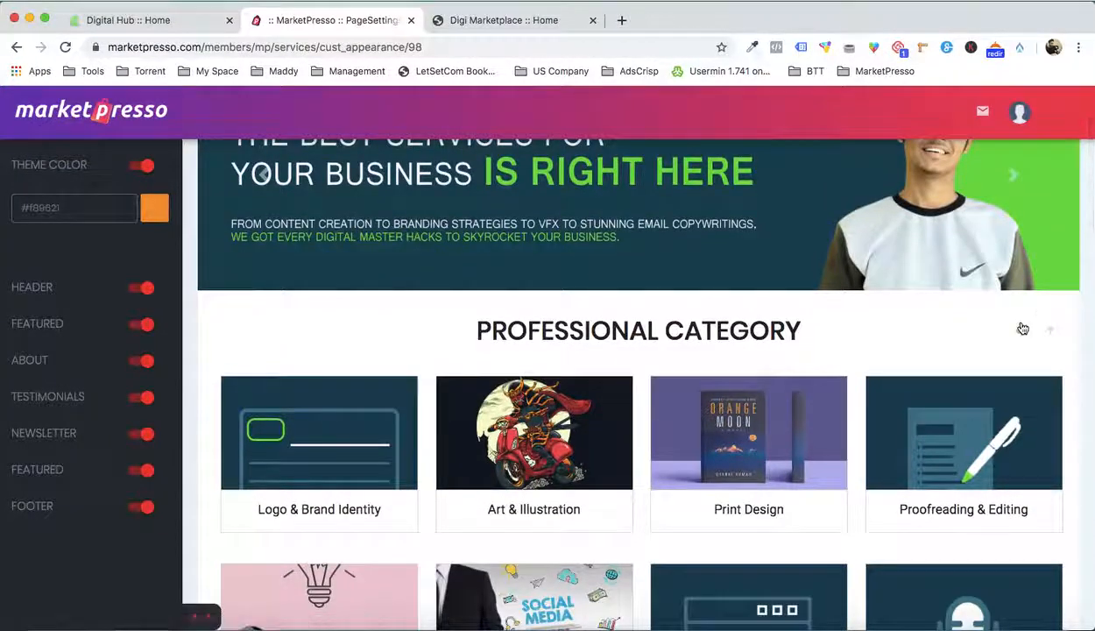
pyautogui.scroll(-5, 1022, 333)
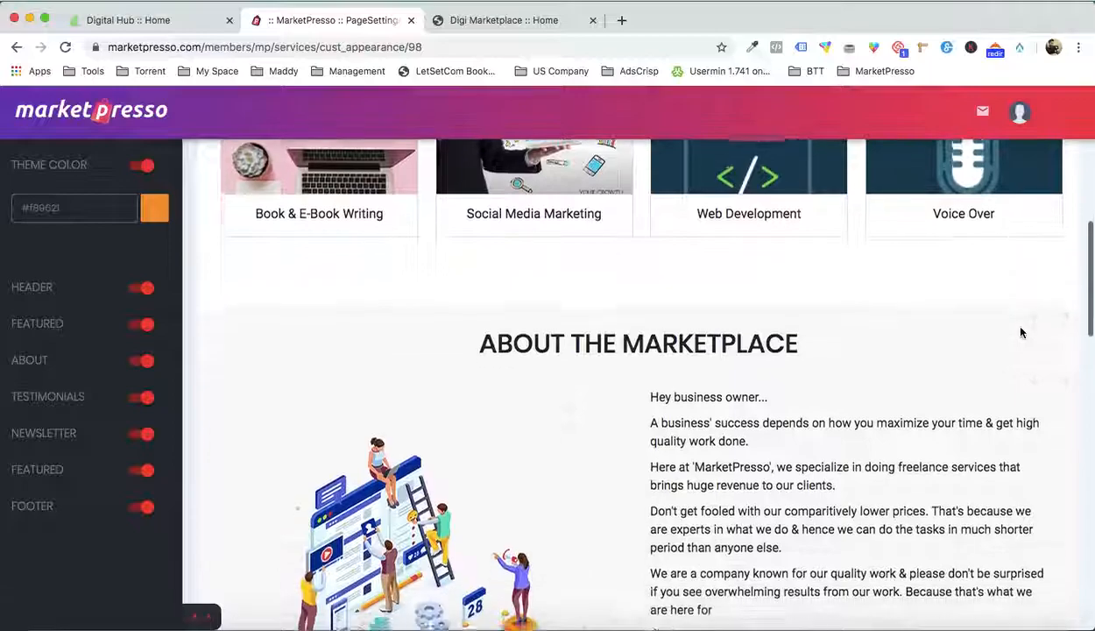
pyautogui.scroll(-8, 1020, 331)
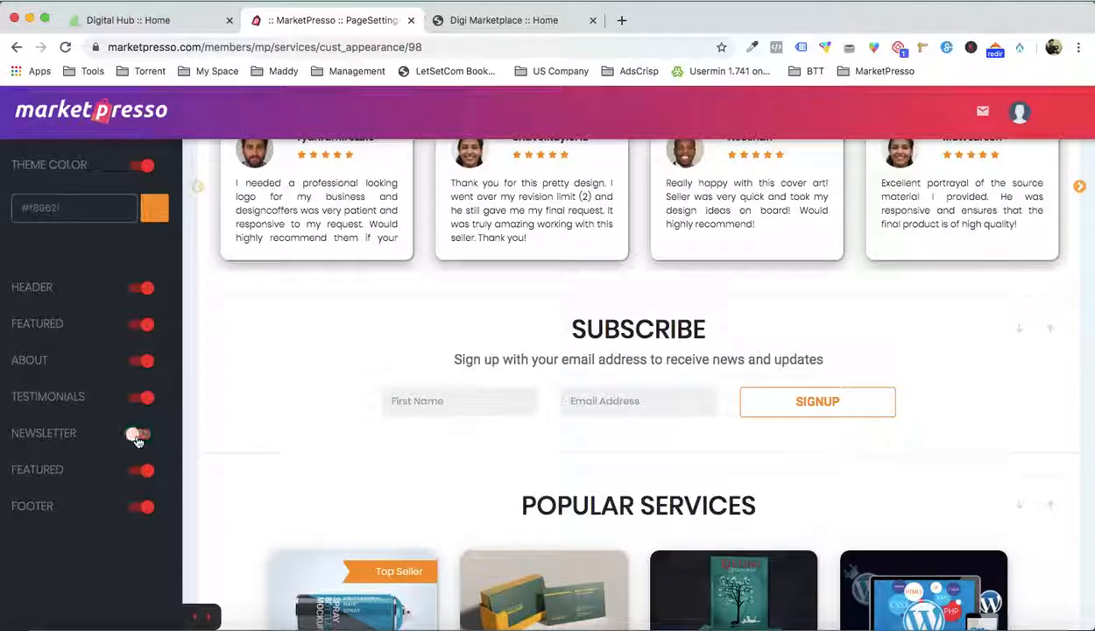
pyautogui.scroll(2, 416, 387)
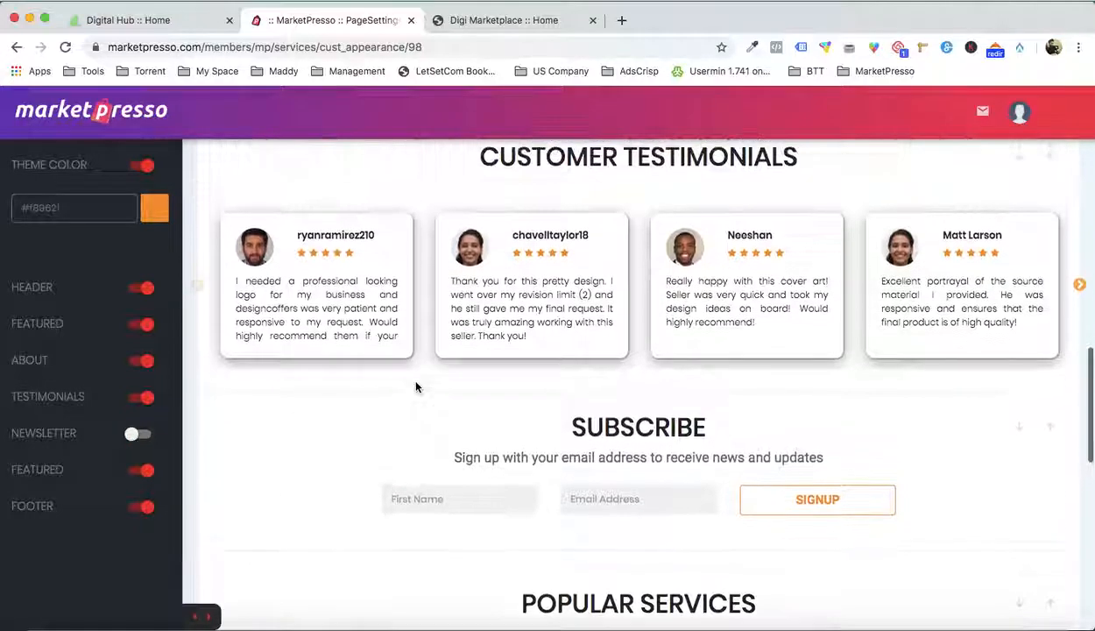
pyautogui.scroll(2, 579, 360)
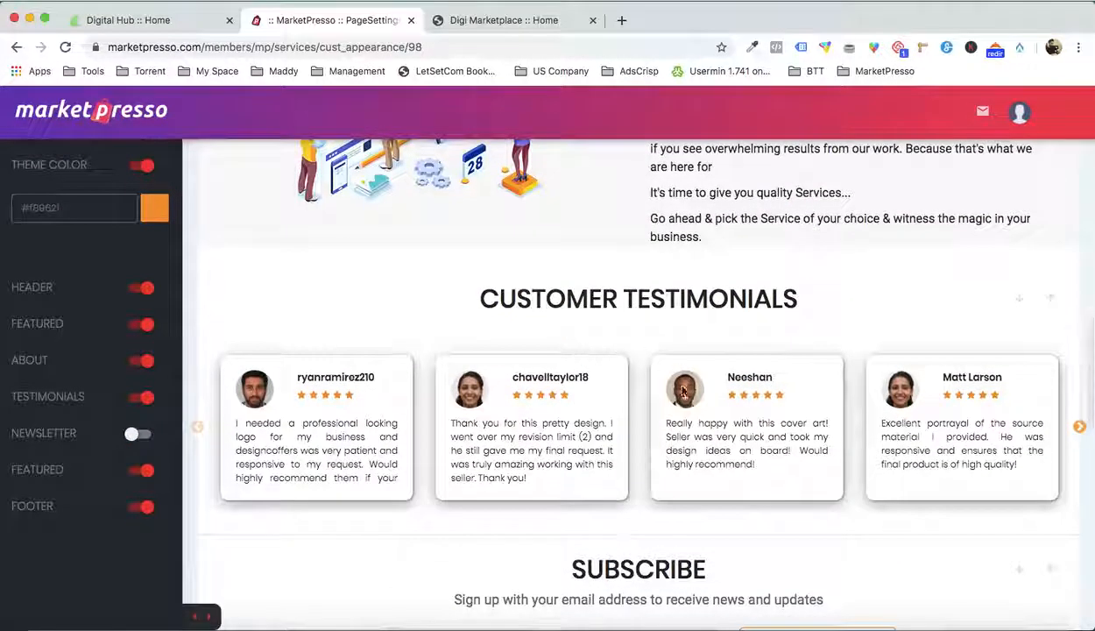
# Move the Customer Testimonials section down past Subscribe and Popular Services, placing it just above the footer
pyautogui.scroll(-3, 682, 391)
pyautogui.scroll(2, 687, 350)
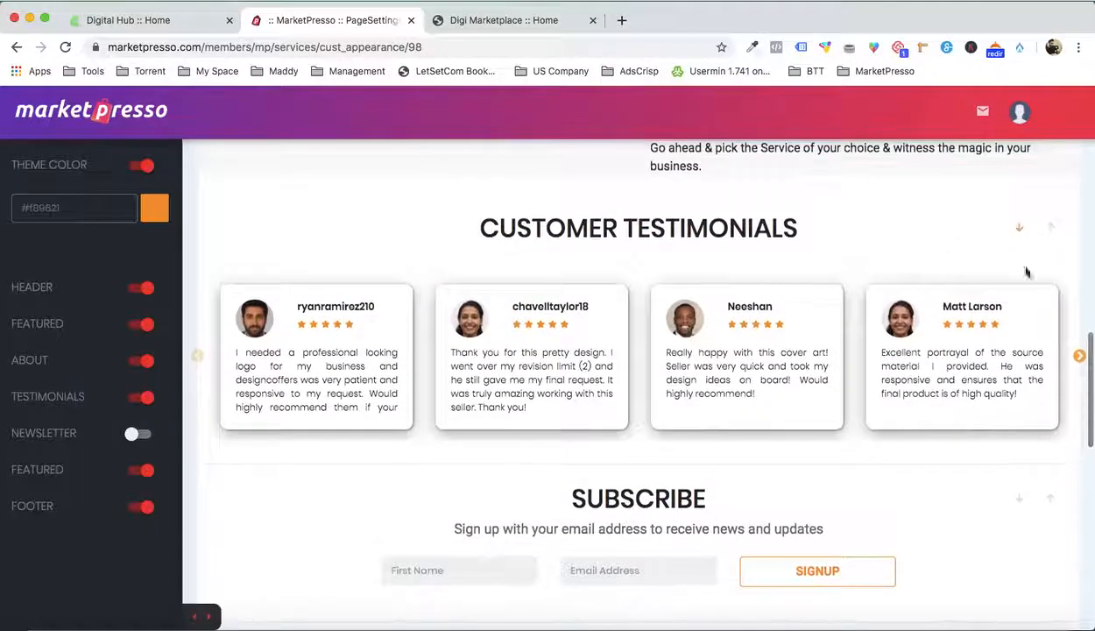
pyautogui.scroll(-5, 1028, 249)
pyautogui.scroll(4, 980, 415)
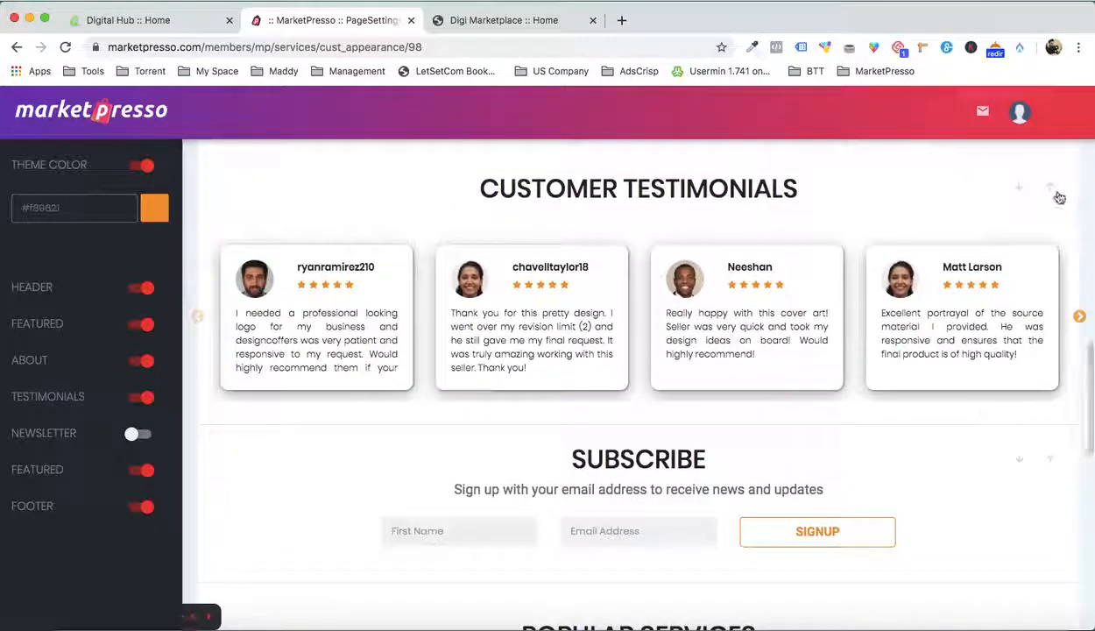
pyautogui.click(1022, 190)
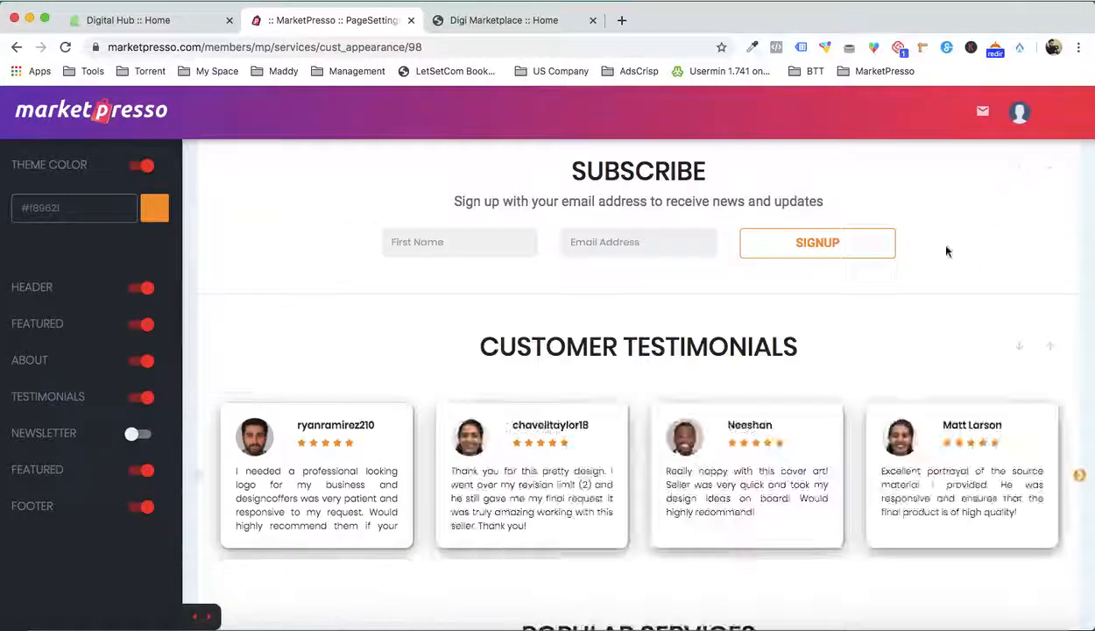
pyautogui.scroll(-4, 946, 249)
pyautogui.scroll(3, 946, 247)
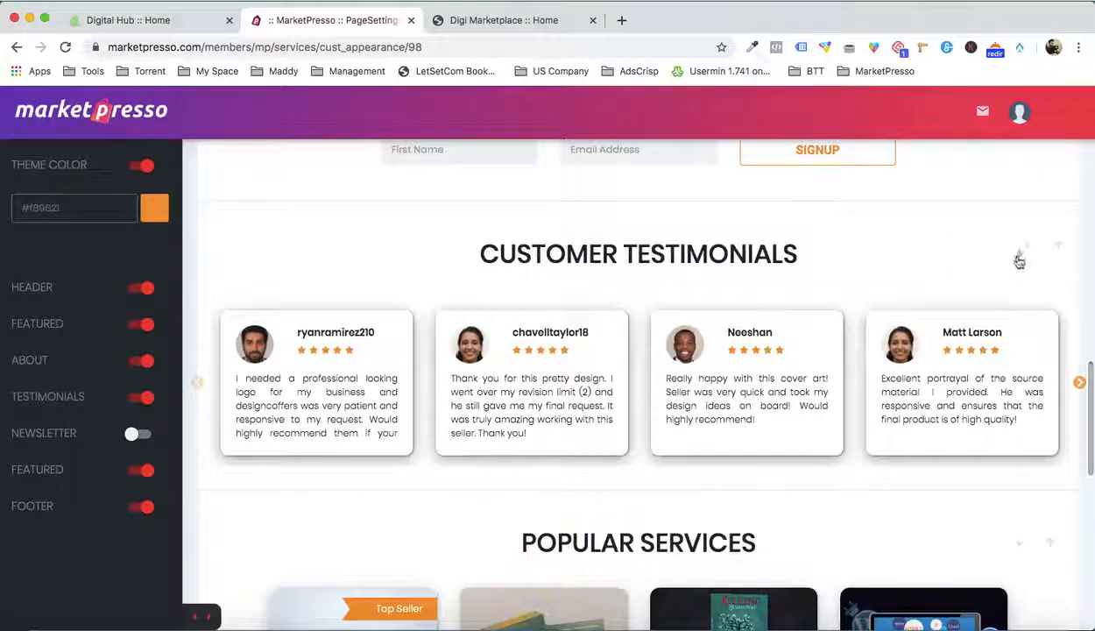
pyautogui.scroll(-3, 1018, 260)
pyautogui.scroll(-3, 887, 349)
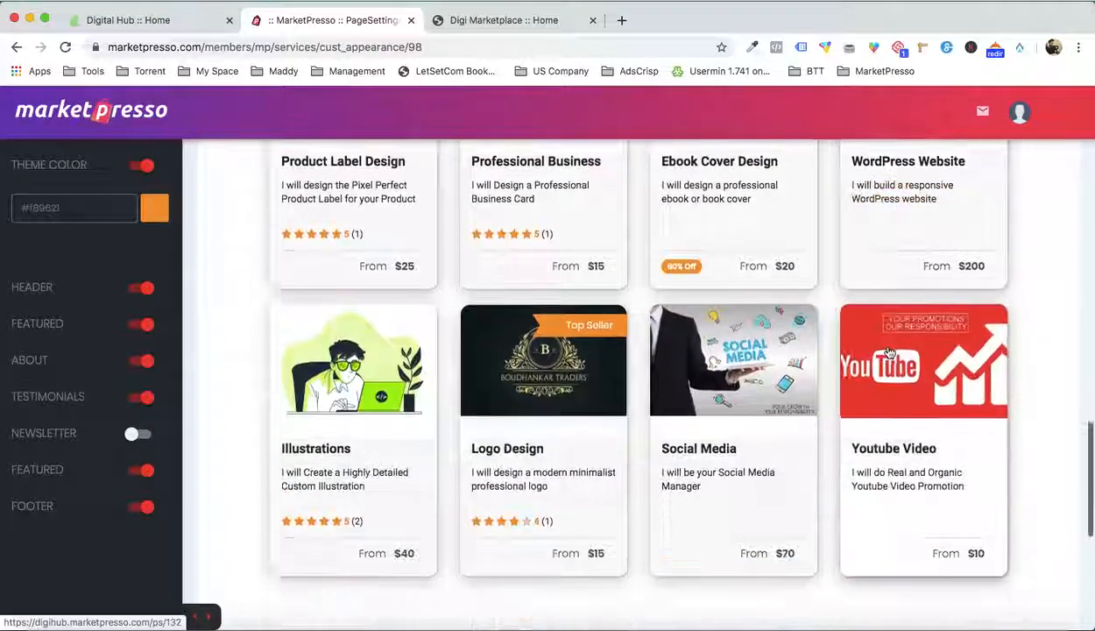
pyautogui.scroll(-5, 890, 351)
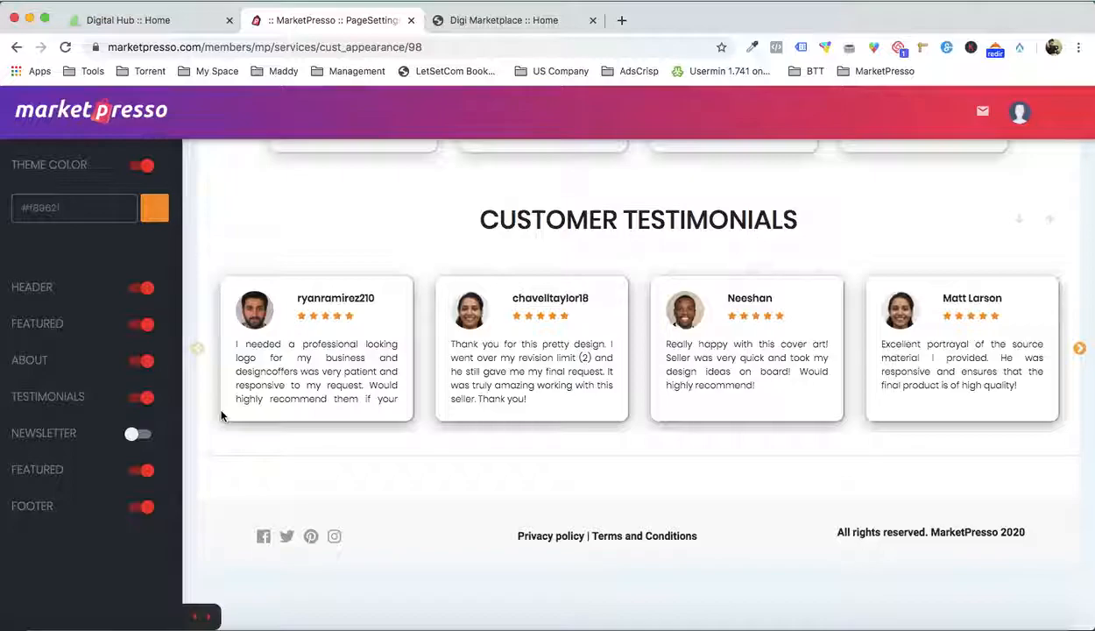
# Change the store's theme color to dark green #238f10
pyautogui.click(152, 208)
pyautogui.click(162, 299)
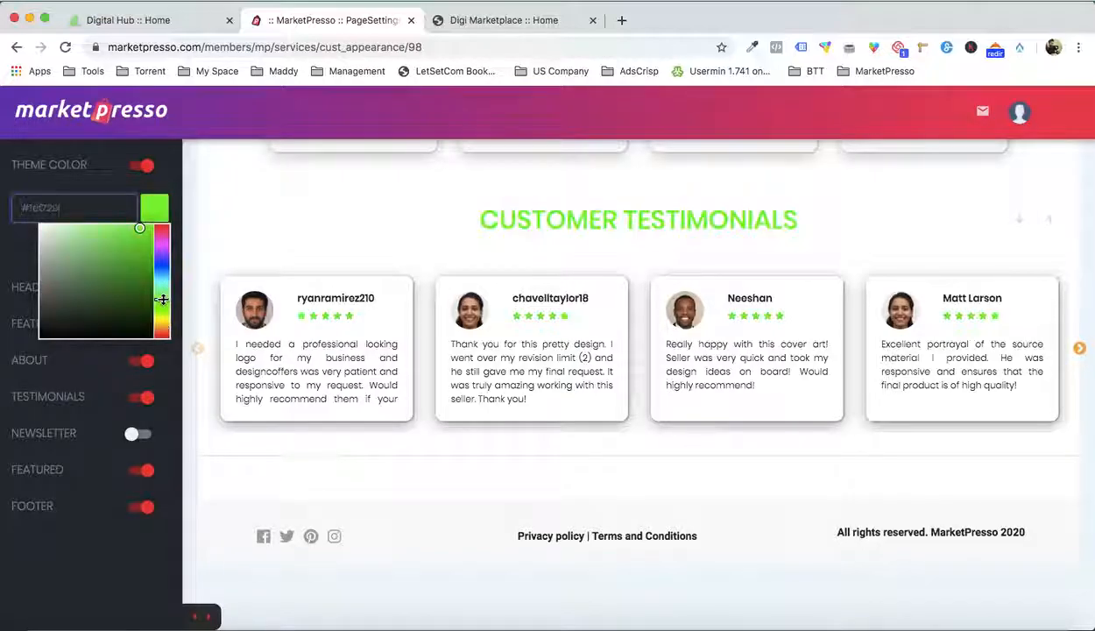
pyautogui.moveTo(163, 299); pyautogui.dragTo(162, 304)
pyautogui.click(141, 274)
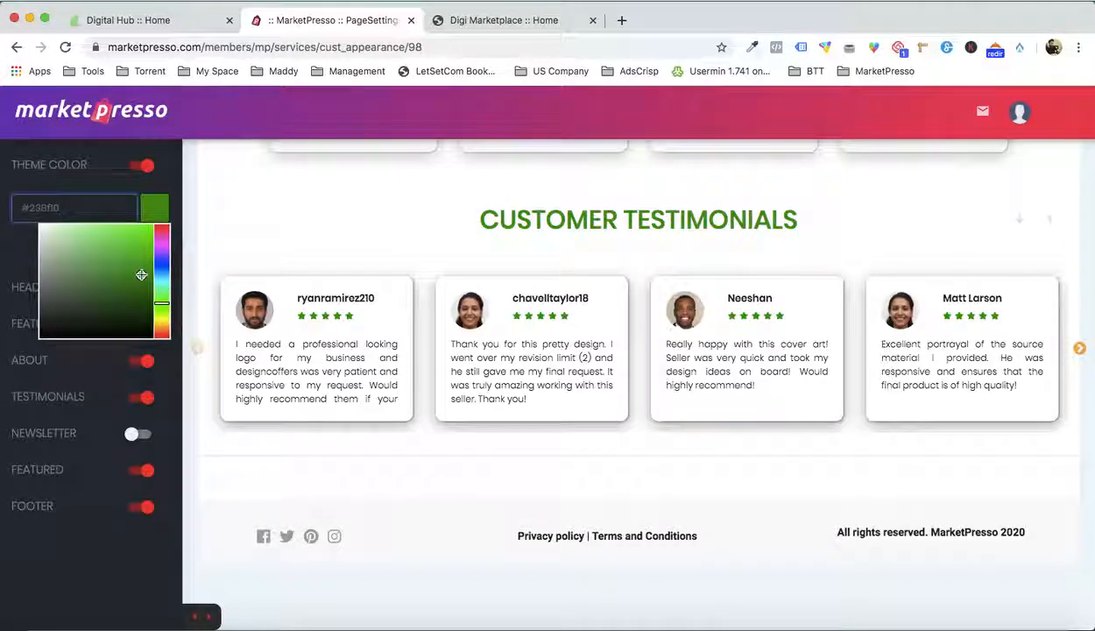
# Close the theme color picker and save the customized store page
pyautogui.click(311, 236)
pyautogui.scroll(10, 794, 205)
pyautogui.scroll(10, 1036, 203)
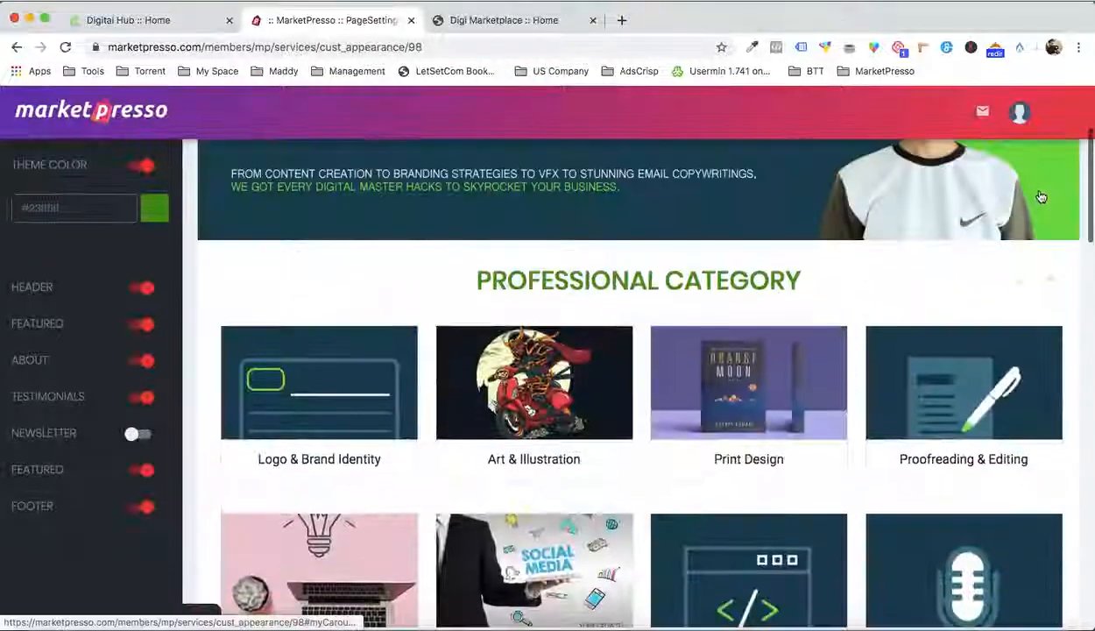
pyautogui.click(1054, 160)
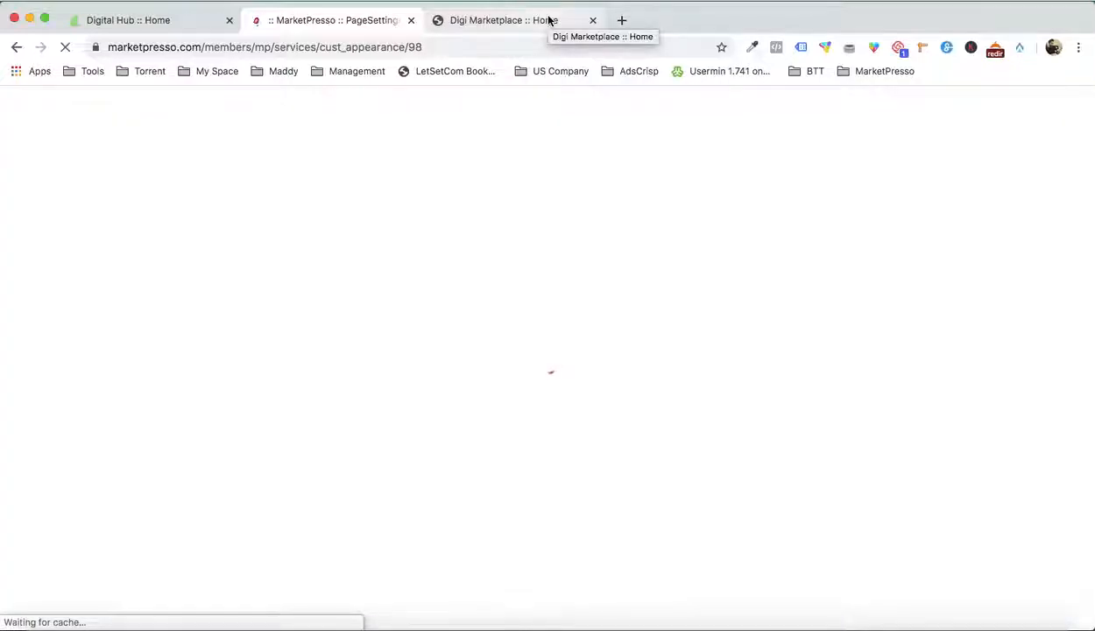
# Reload the live Digi Marketplace home page and review its sections from the banner down to Popular Services
pyautogui.click(548, 19)
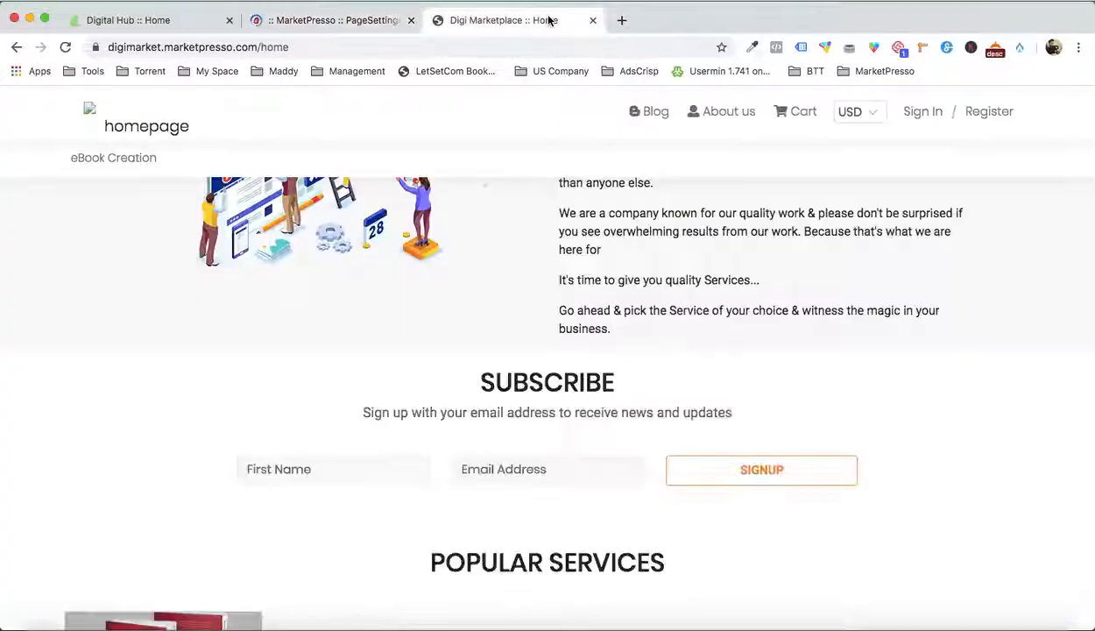
pyautogui.scroll(-5, 645, 293)
pyautogui.scroll(12, 644, 294)
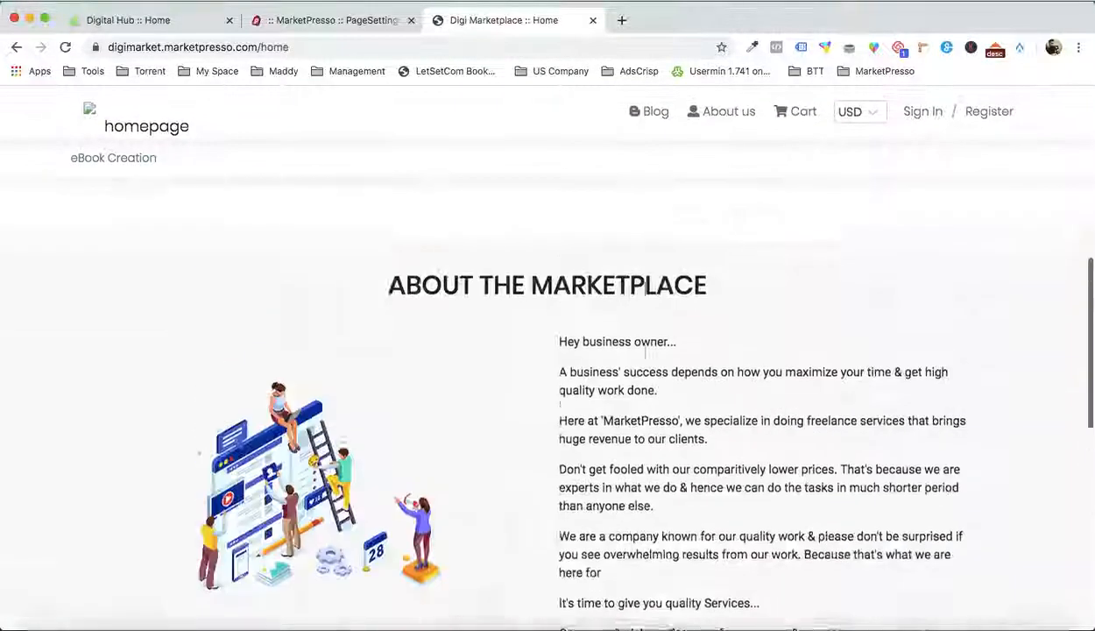
pyautogui.scroll(-5, 644, 294)
pyautogui.press('super+r')
pyautogui.scroll(10, 645, 292)
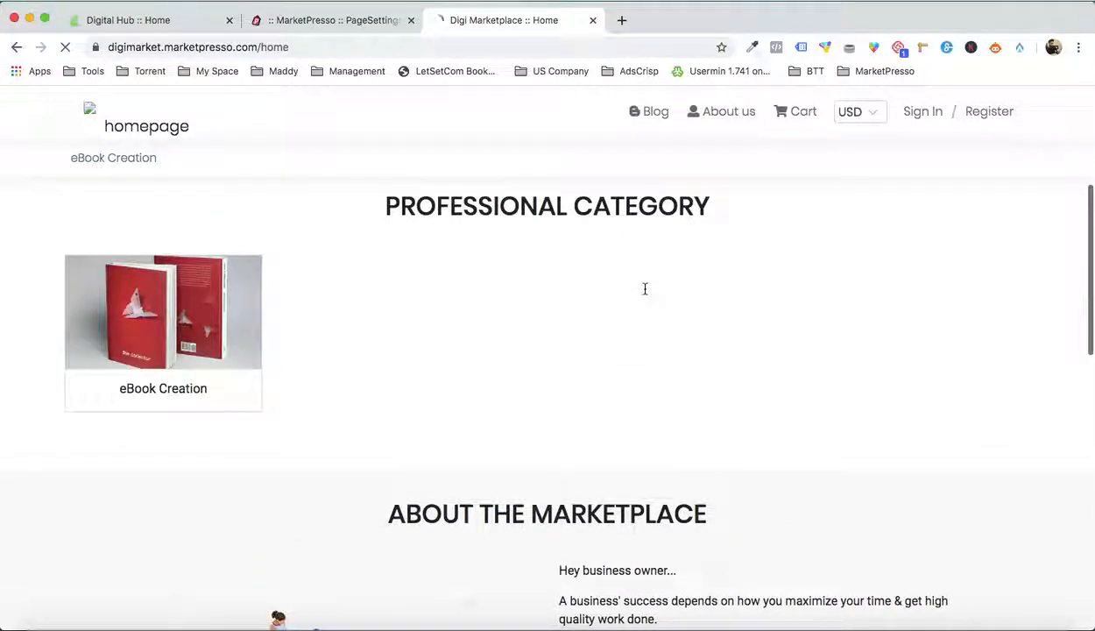
pyautogui.scroll(10, 645, 287)
pyautogui.scroll(-10, 587, 237)
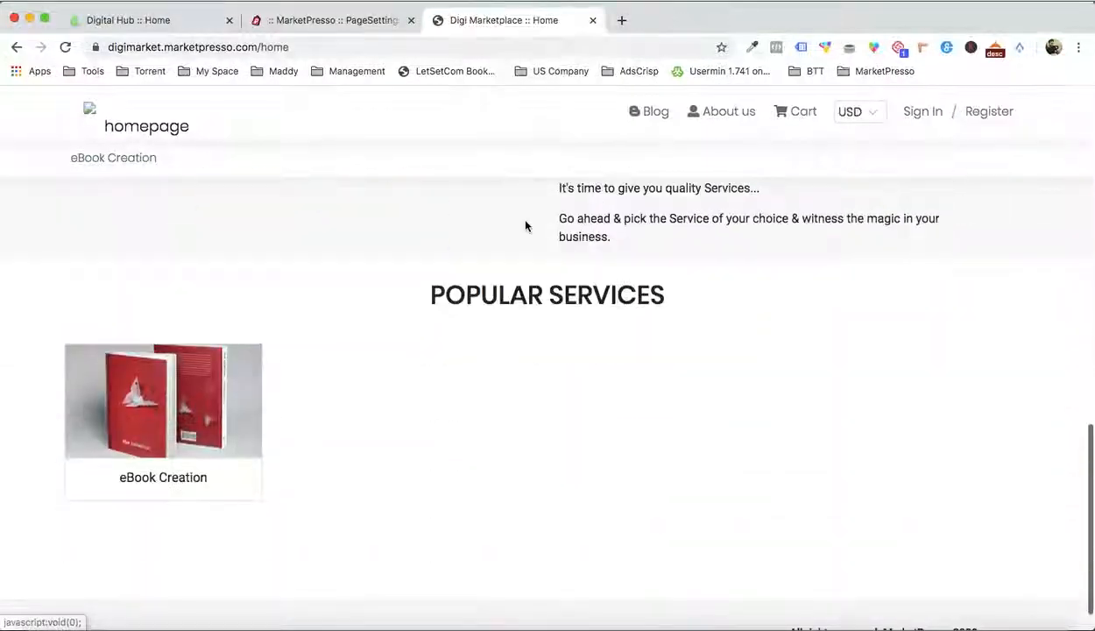
# In the page customizer, set the Popular Services section to feature services instead of categories and save the page
pyautogui.click(342, 21)
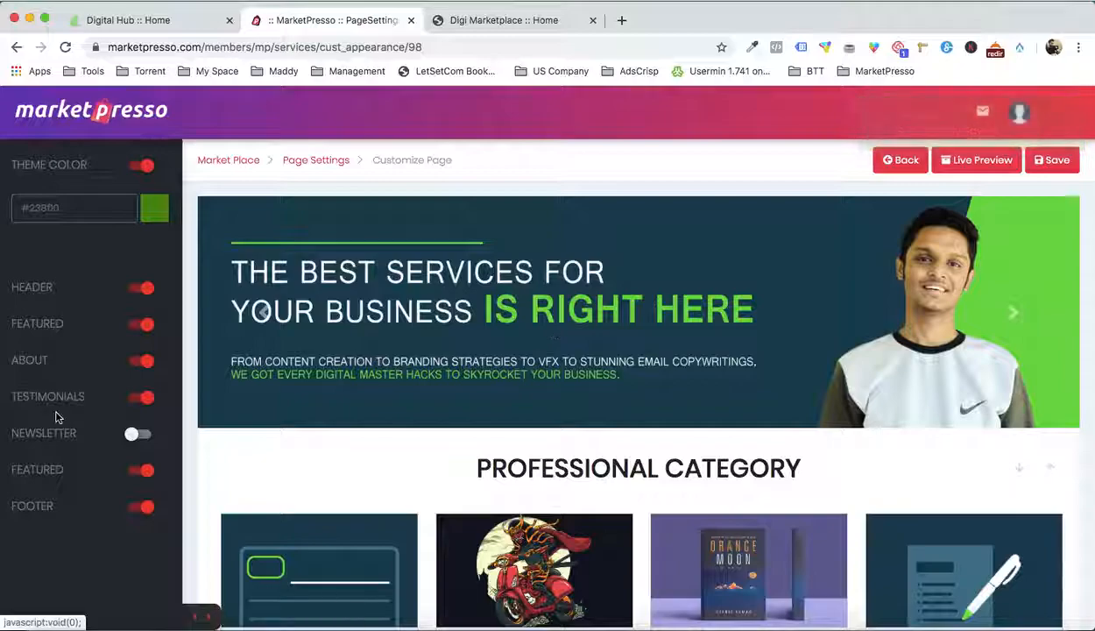
pyautogui.click(37, 470)
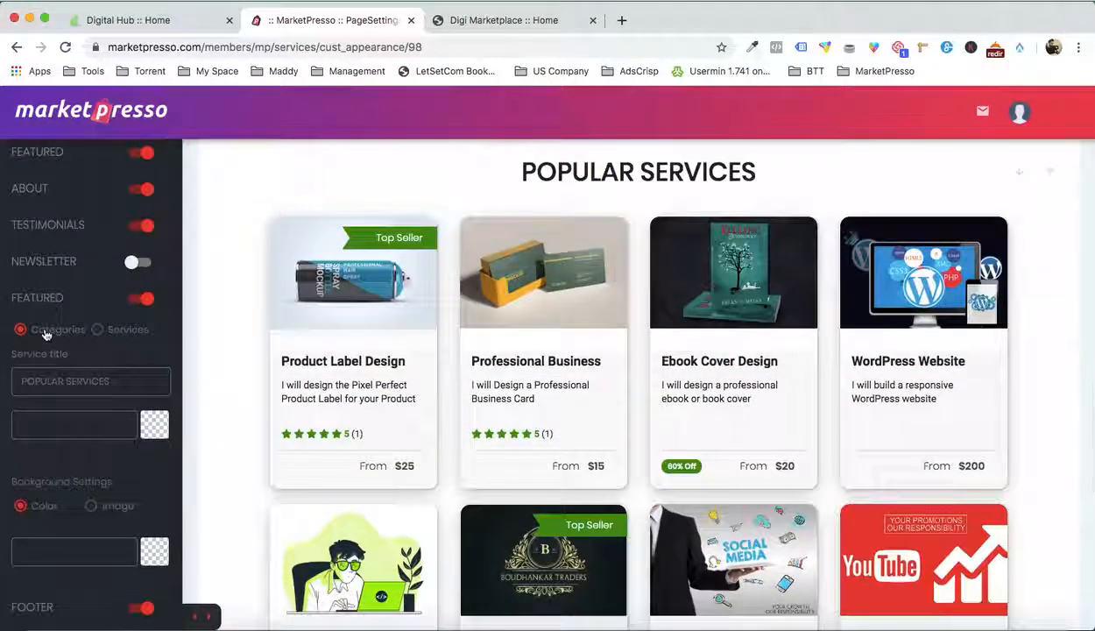
pyautogui.click(96, 331)
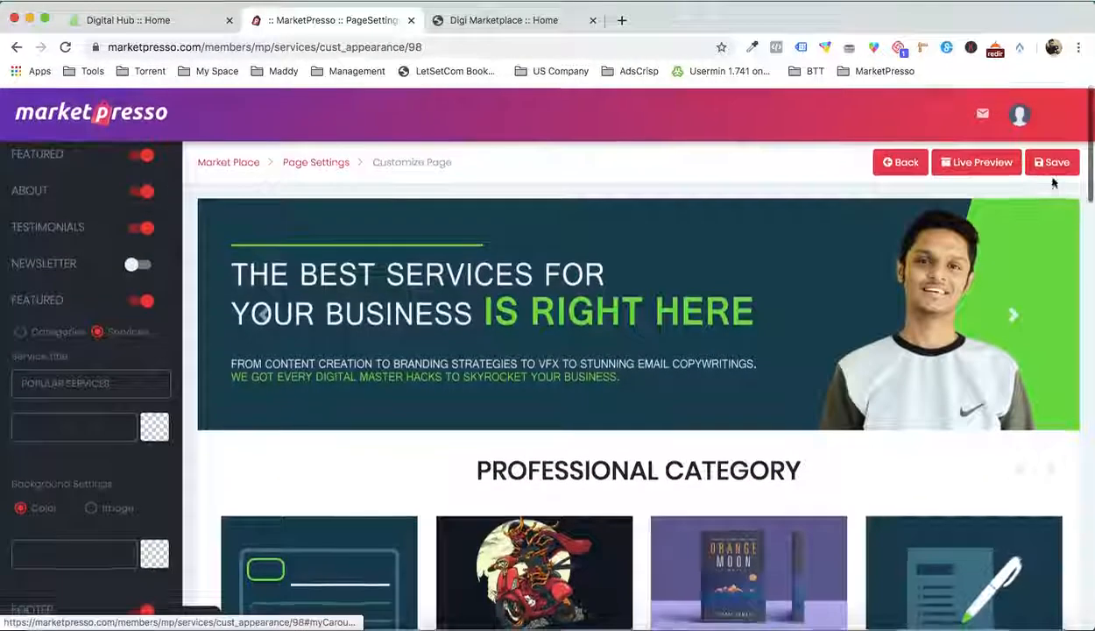
pyautogui.click(1053, 166)
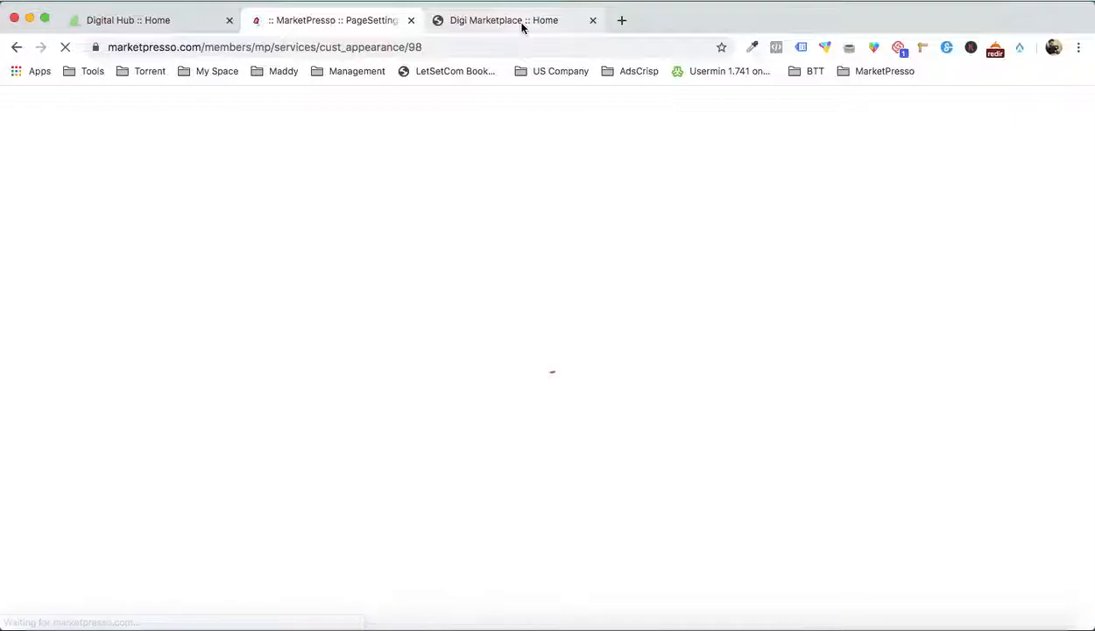
# Check the Popular Services section on the live home page and look at the store's currency selector
pyautogui.click(517, 21)
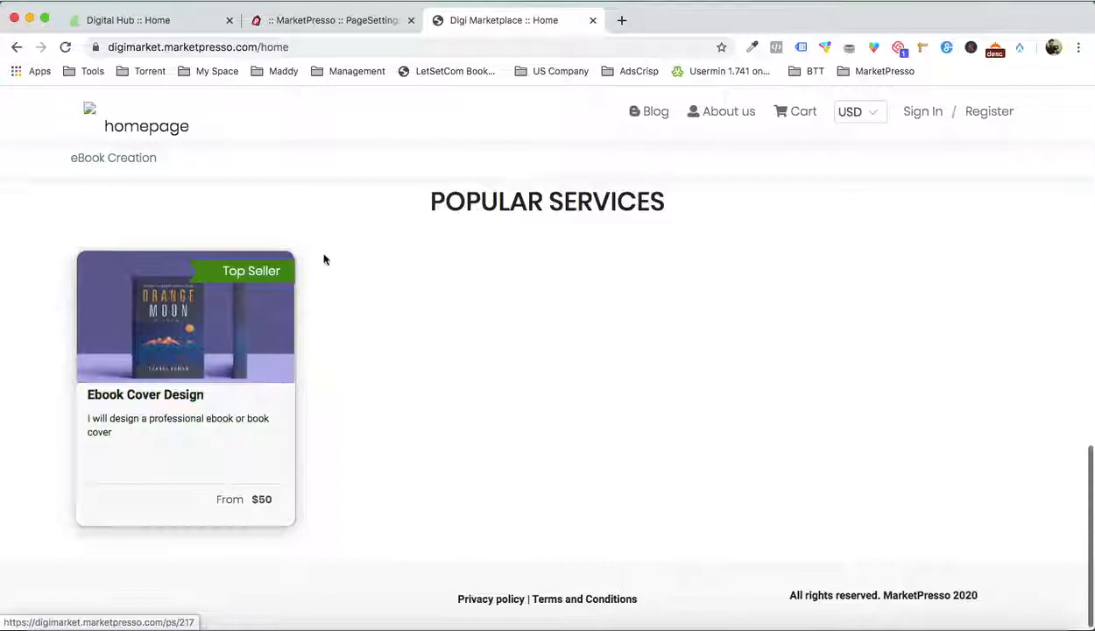
pyautogui.scroll(15, 272, 285)
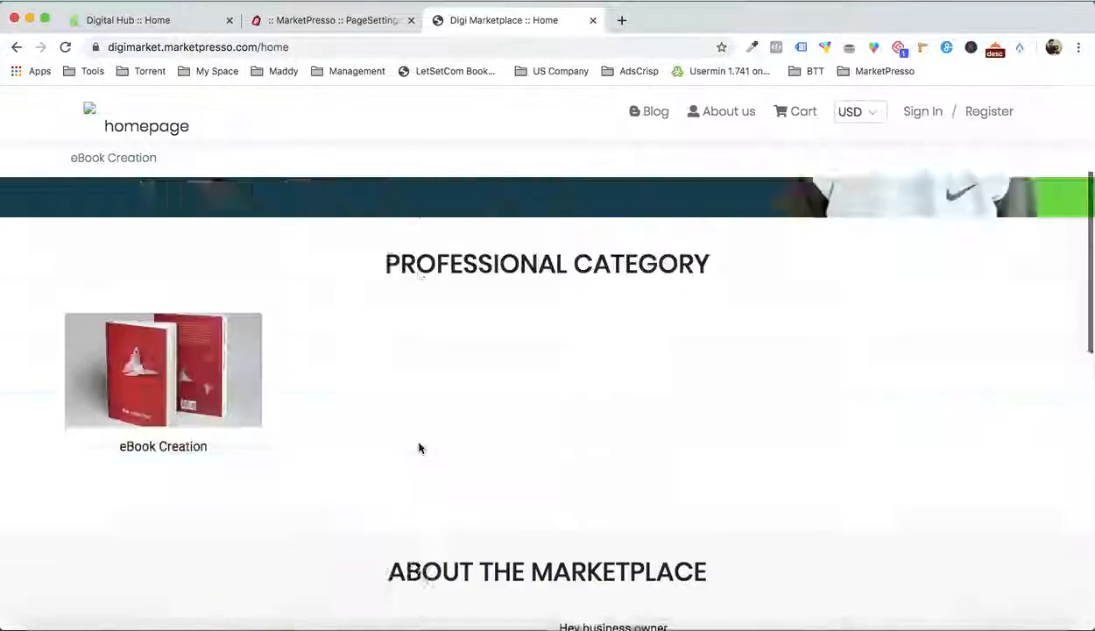
pyautogui.scroll(-3, 238, 440)
pyautogui.scroll(3, 405, 440)
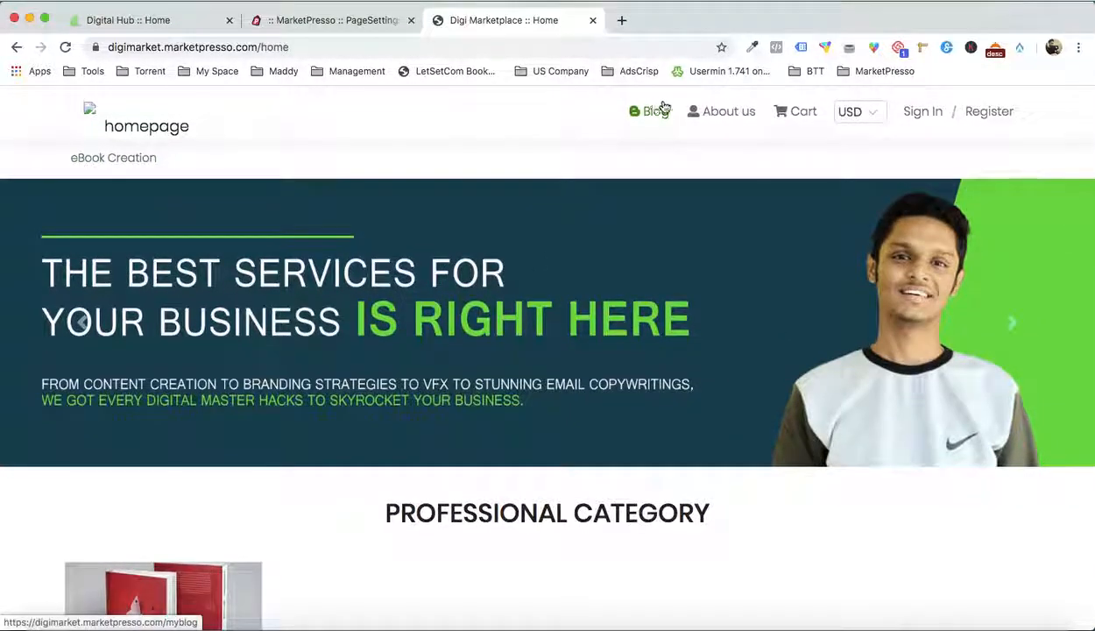
pyautogui.click(855, 114)
pyautogui.click(935, 170)
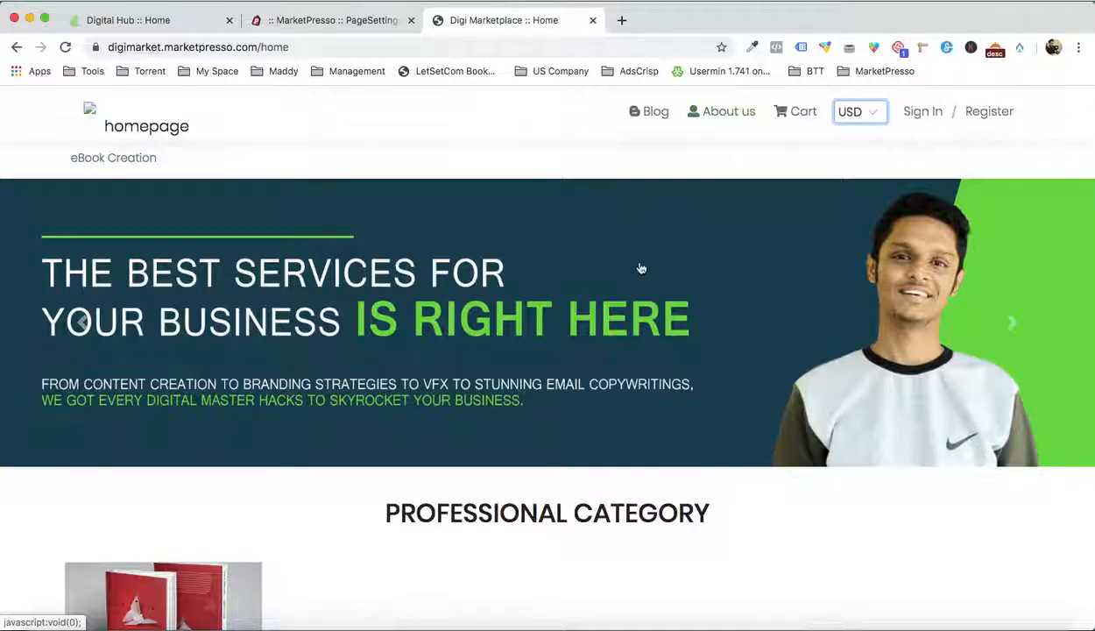
# Return to the page customizer, upload ABOUT US BRANDING.png to the image library and use it as the About section's image
pyautogui.click(352, 20)
pyautogui.scroll(-10, 494, 340)
pyautogui.scroll(-3, 494, 340)
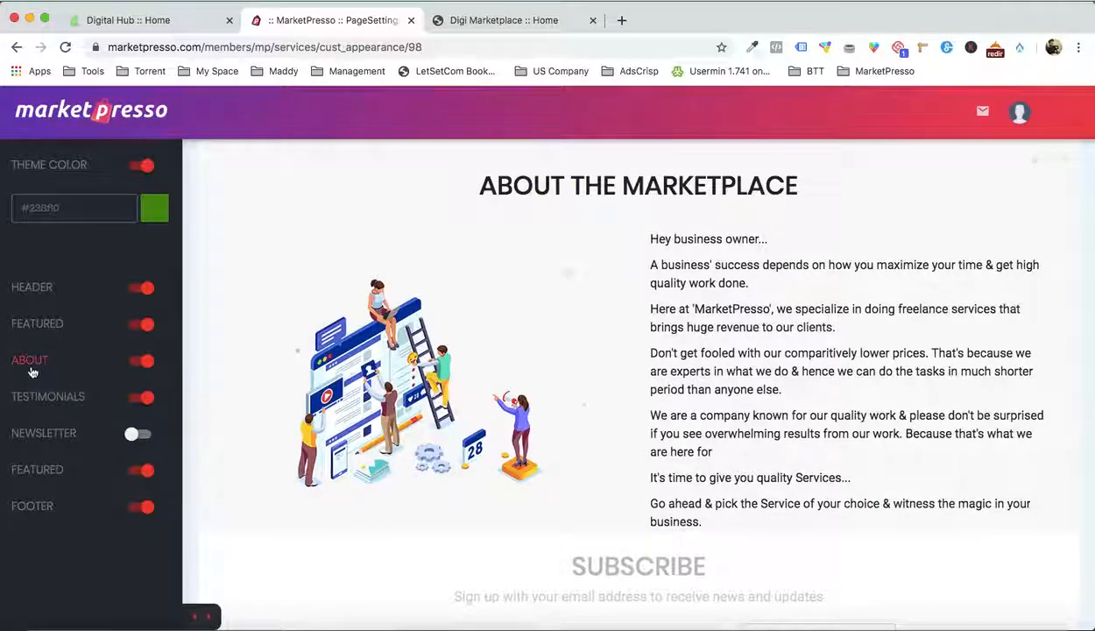
pyautogui.click(30, 371)
pyautogui.scroll(-3, 80, 343)
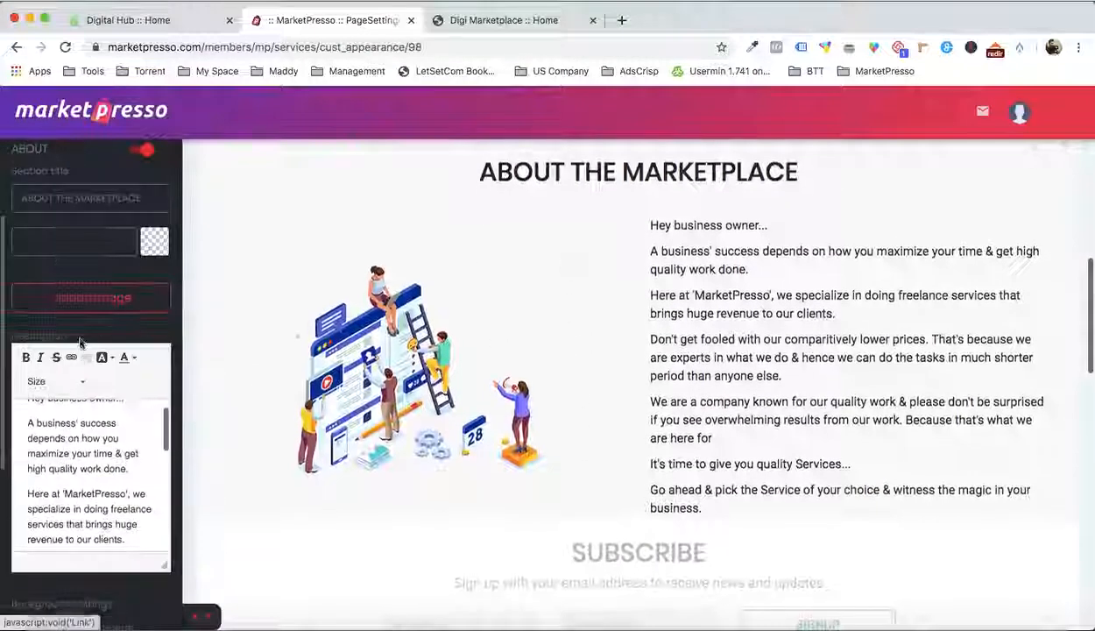
pyautogui.click(97, 302)
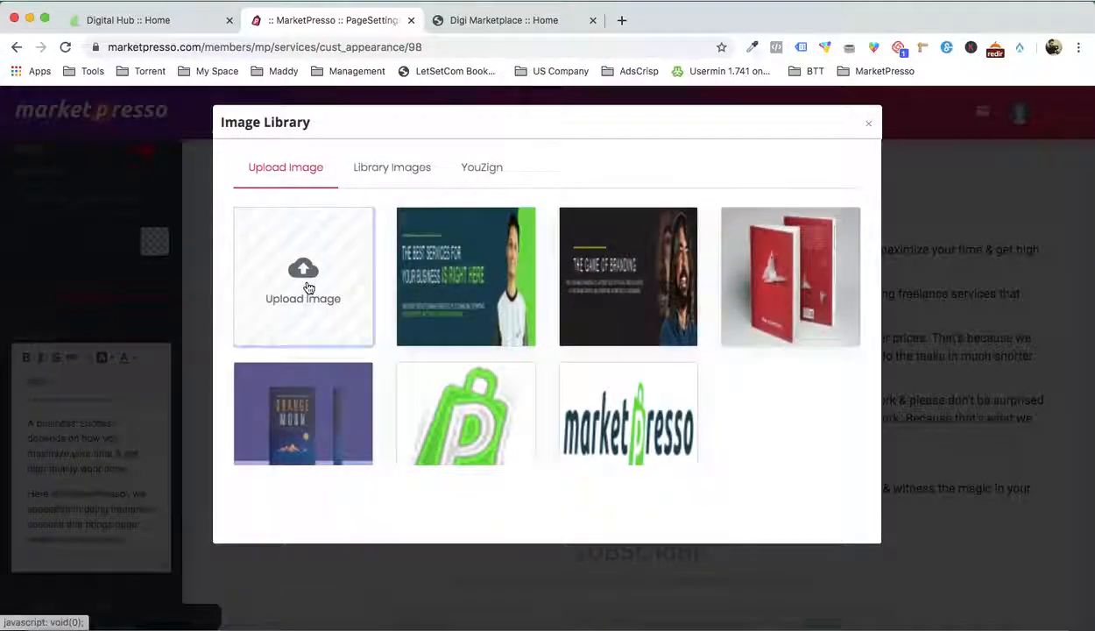
pyautogui.click(308, 288)
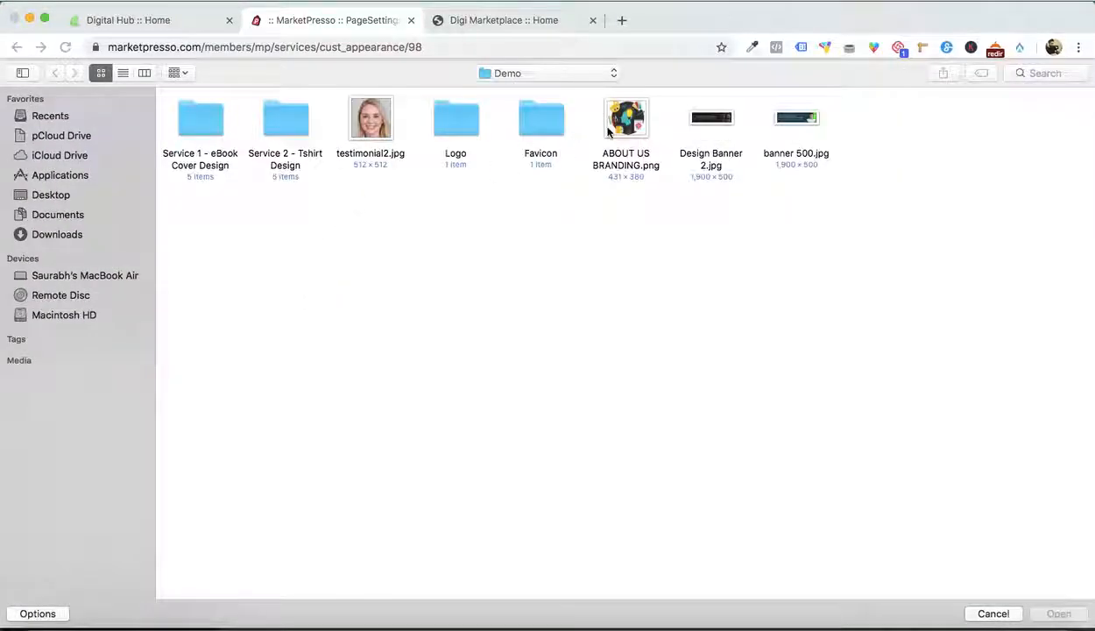
pyautogui.doubleClick(608, 131)
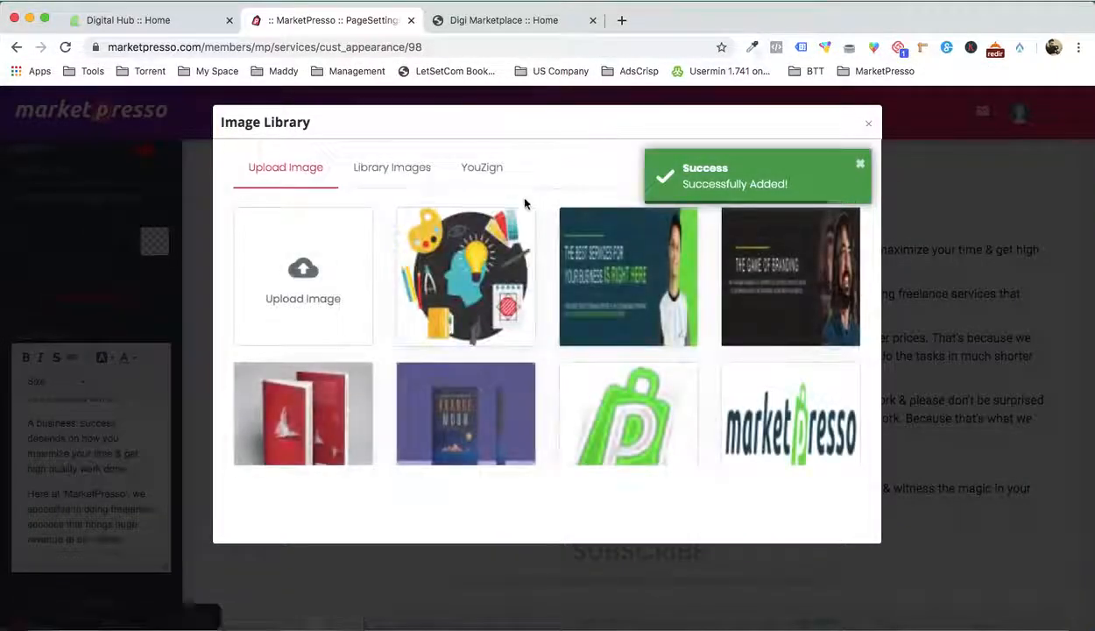
pyautogui.click(445, 276)
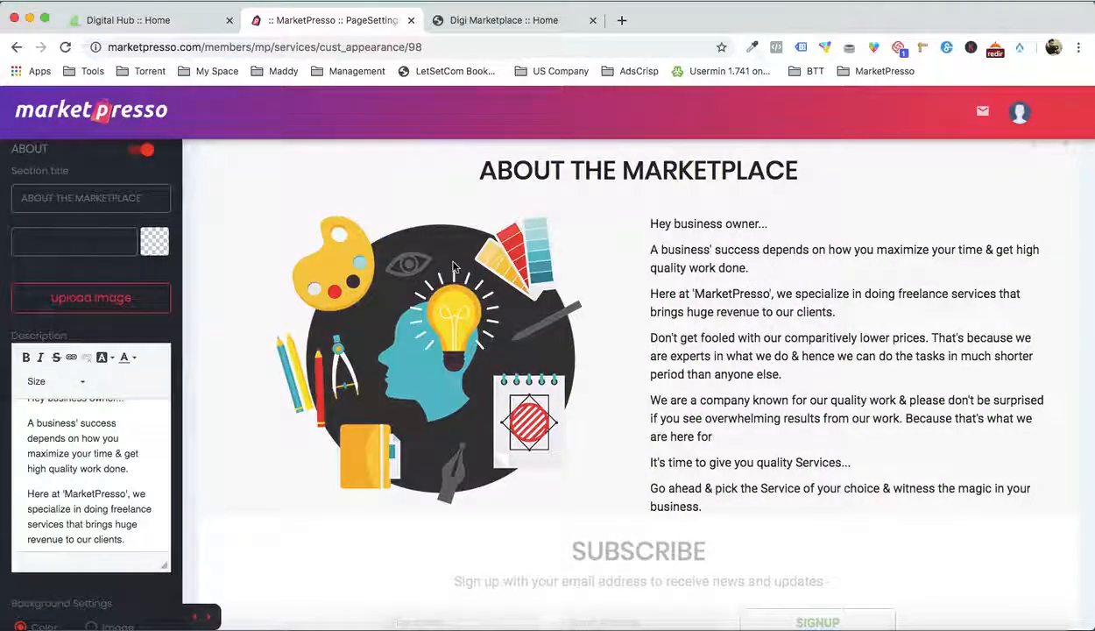
# Save the store page with its new About section image
pyautogui.scroll(1, 126, 401)
pyautogui.scroll(3, 832, 244)
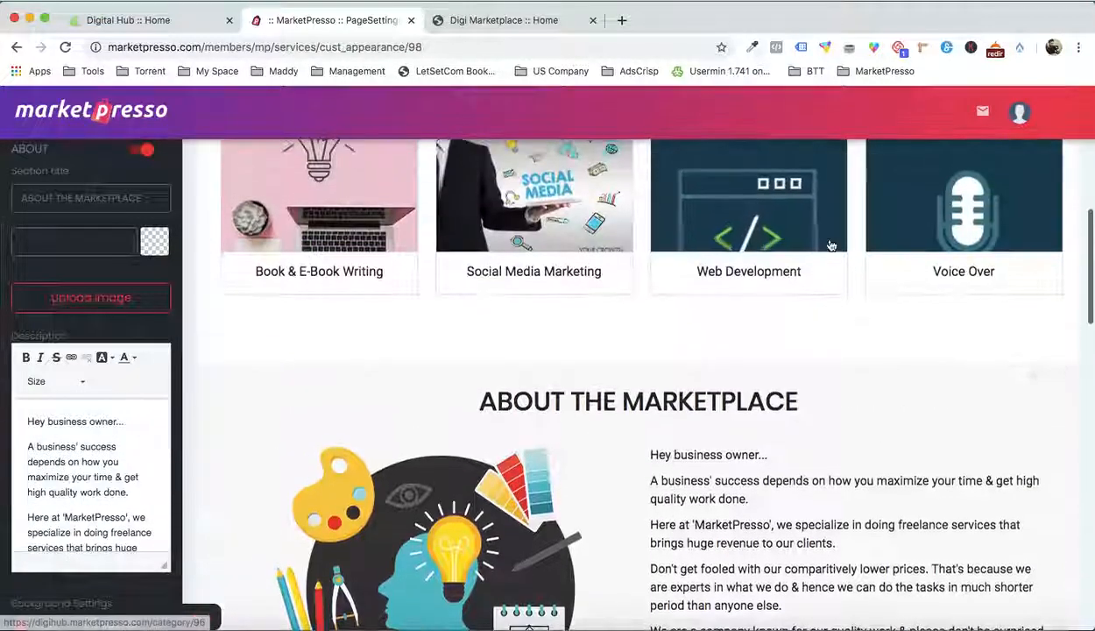
pyautogui.scroll(5, 831, 245)
pyautogui.click(1051, 160)
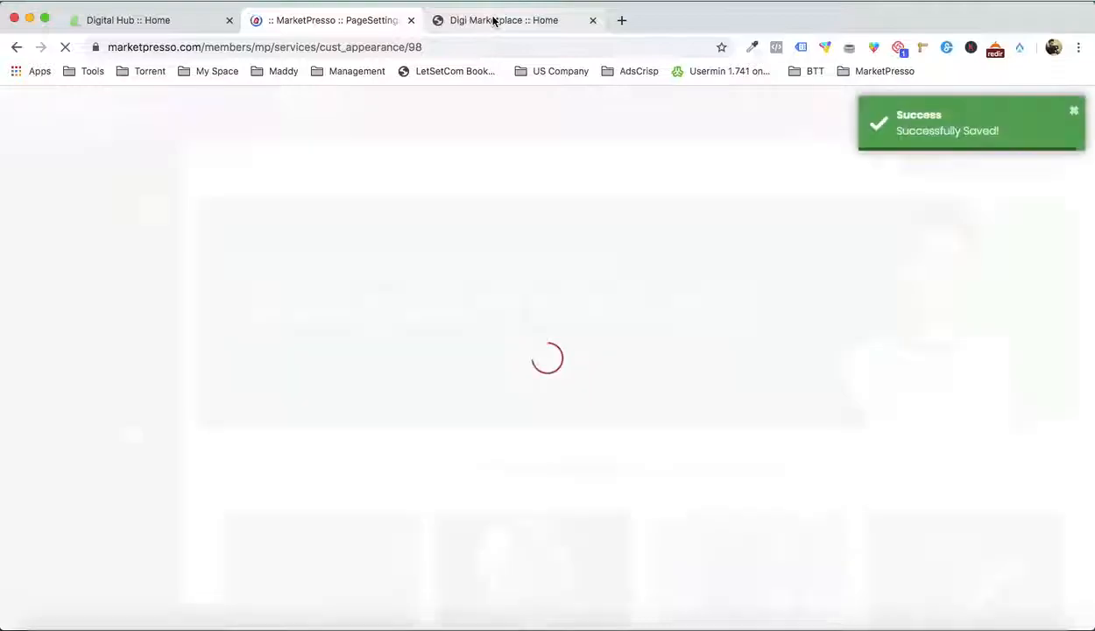
# Reload the live home page and check the About the Marketplace section and the services below it
pyautogui.click(494, 21)
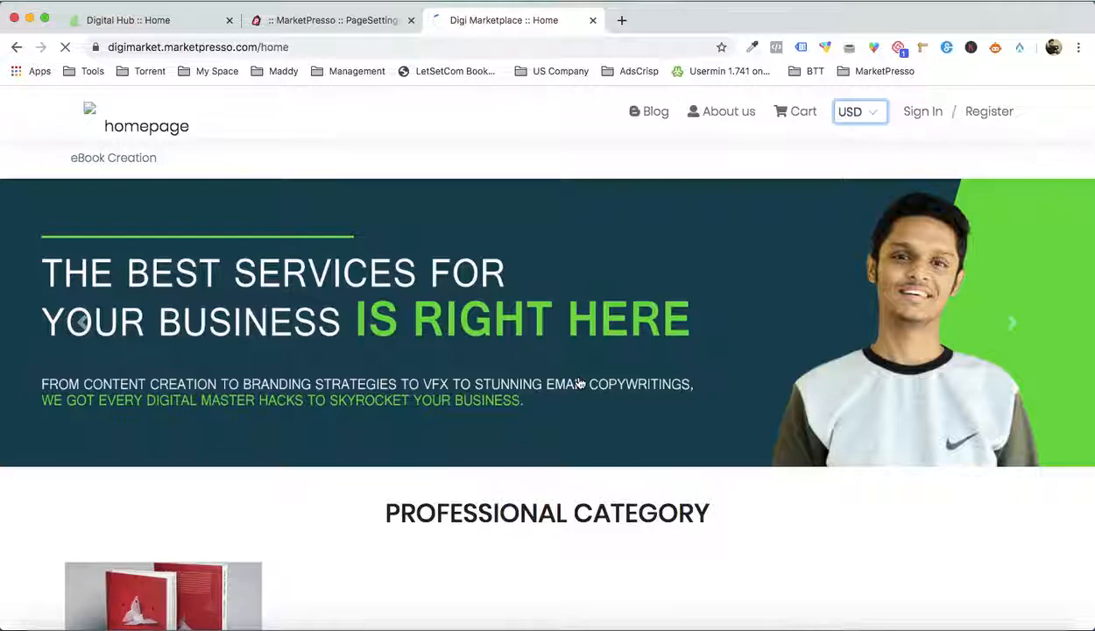
pyautogui.scroll(-7, 621, 345)
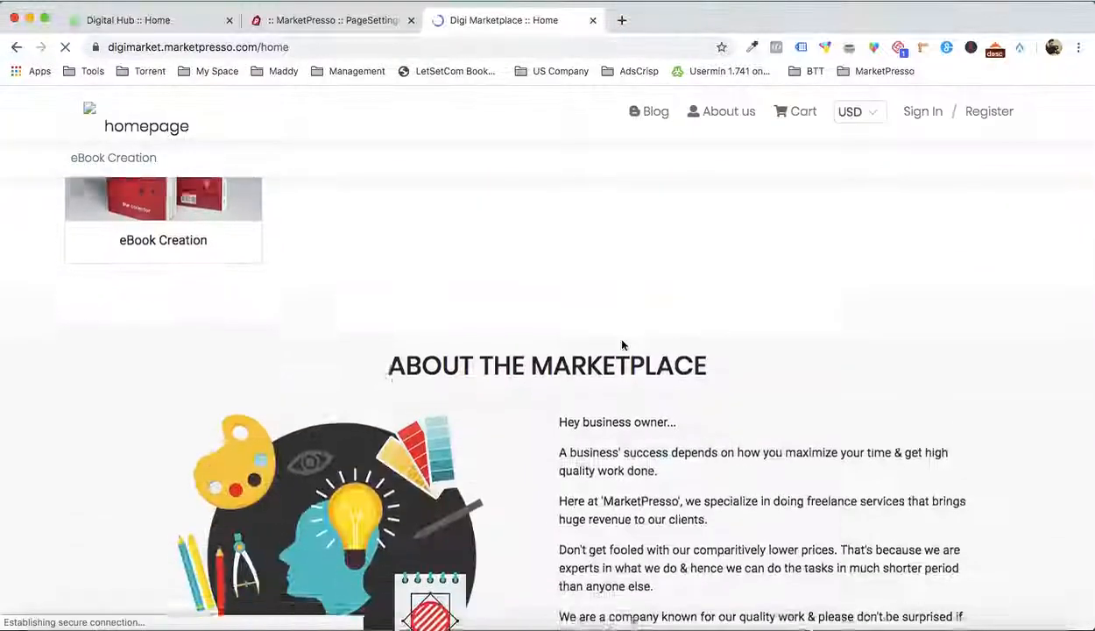
pyautogui.scroll(-5, 343, 386)
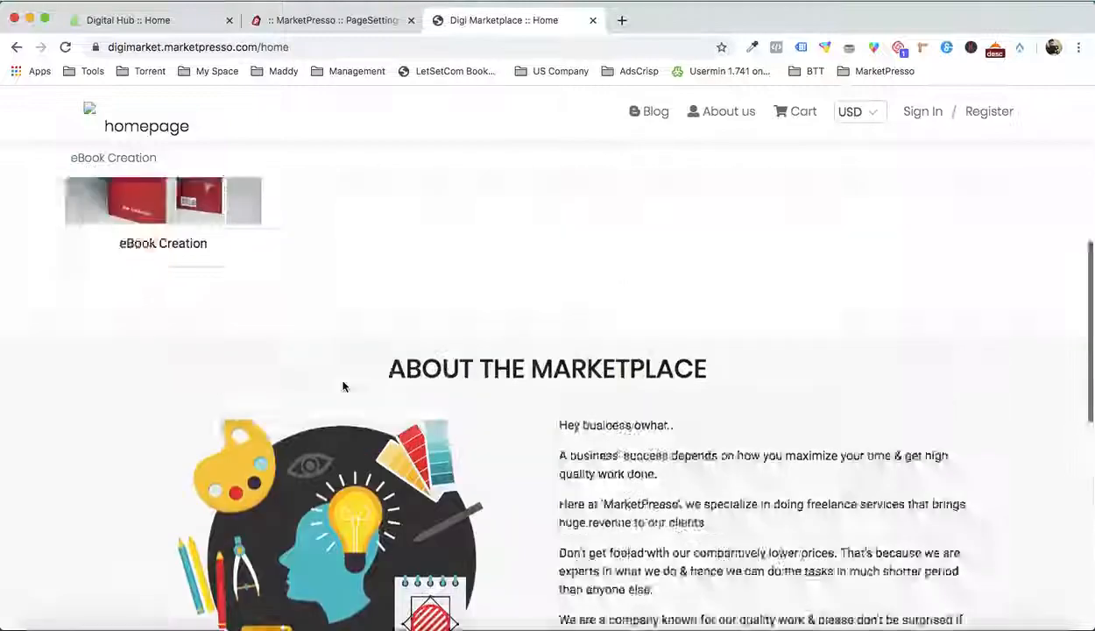
pyautogui.scroll(-2, 343, 387)
# Open the Ebook Cover Design service from Popular Services and browse through its gallery images
pyautogui.click(154, 394)
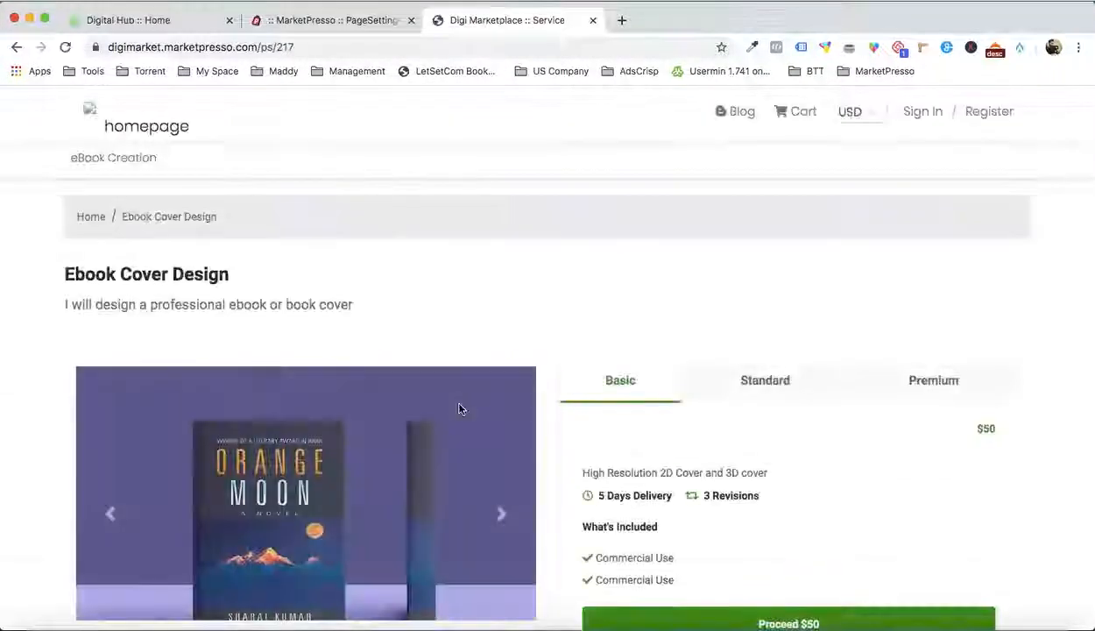
pyautogui.scroll(-3, 589, 321)
pyautogui.scroll(2, 588, 318)
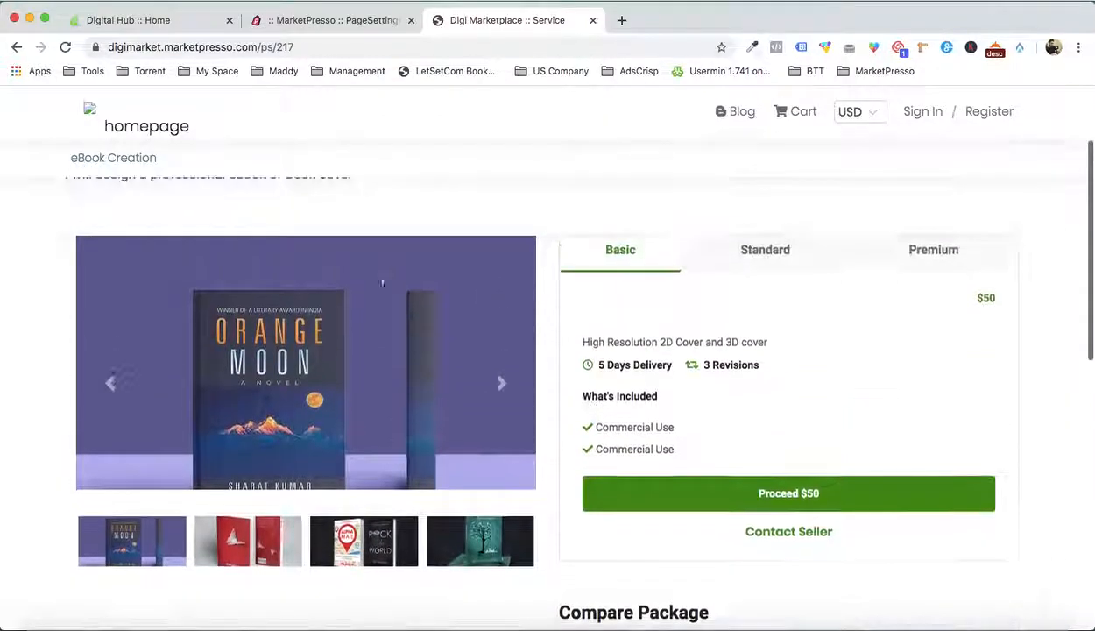
pyautogui.click(500, 383)
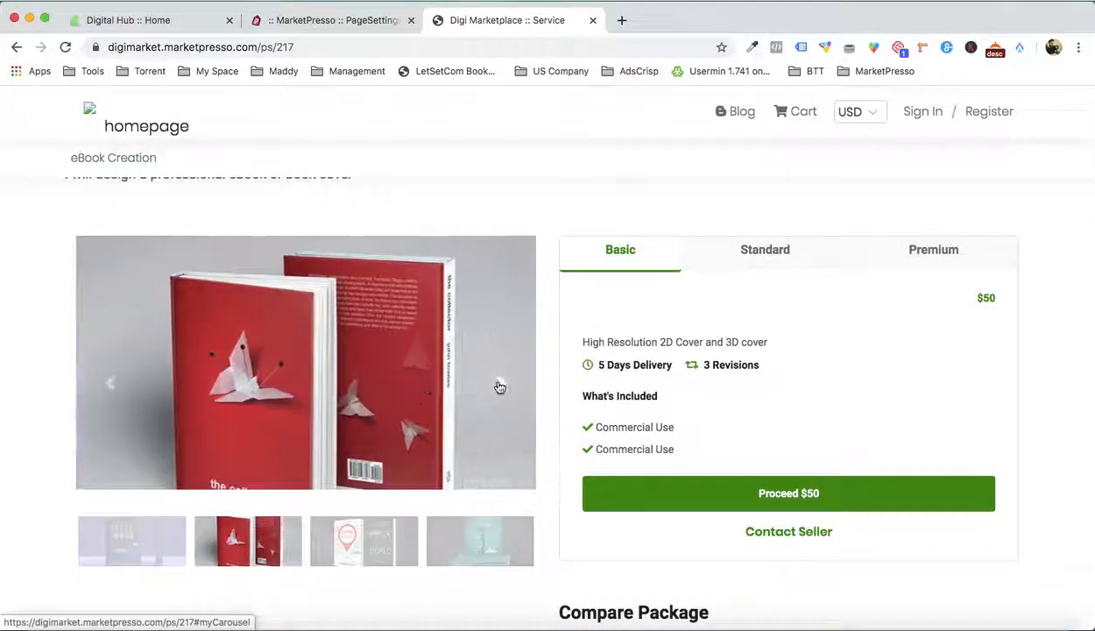
pyautogui.click(499, 385)
pyautogui.click(499, 384)
pyautogui.scroll(1, 499, 386)
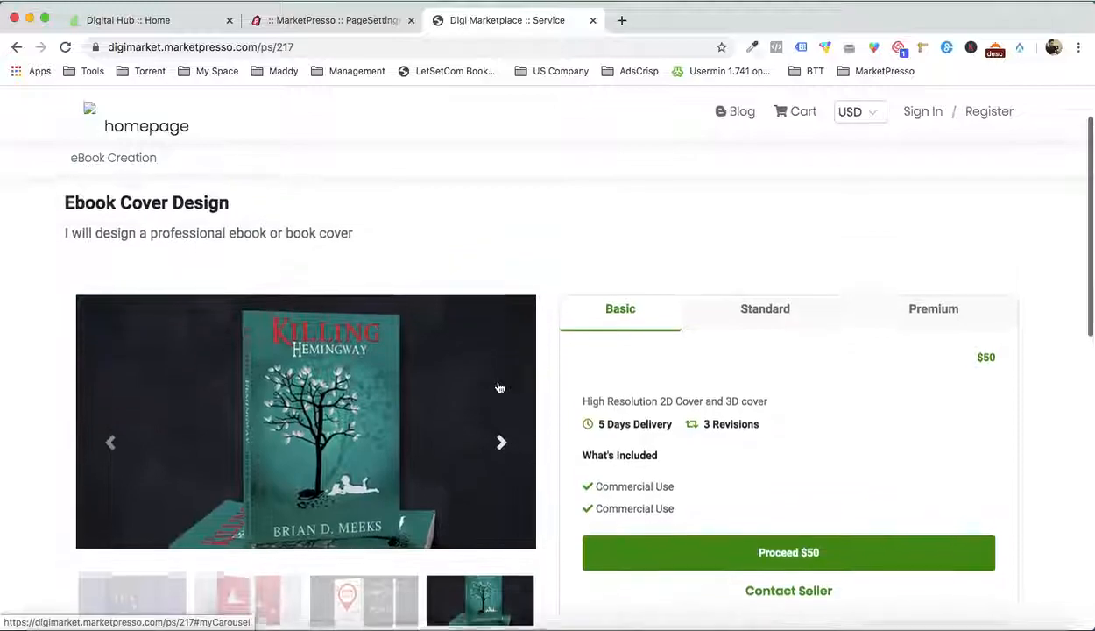
# View the service's Standard and Premium packages, then examine the package comparison, description and FAQ
pyautogui.click(752, 308)
pyautogui.click(931, 311)
pyautogui.click(663, 304)
pyautogui.scroll(-5, 663, 304)
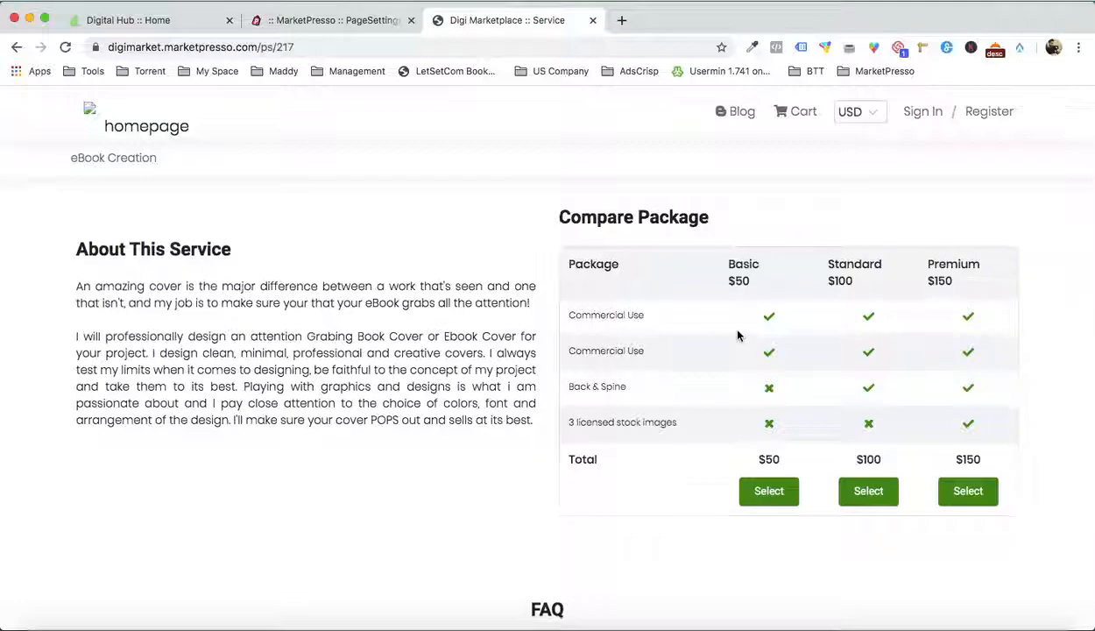
pyautogui.scroll(-3, 737, 335)
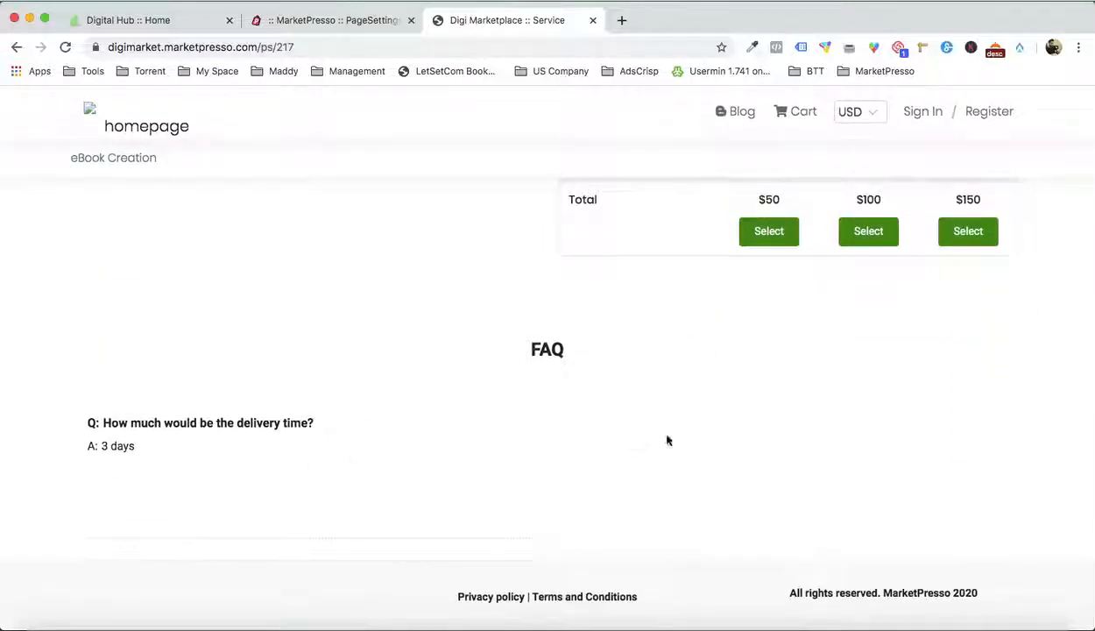
# Proceed with ordering the $50 Basic package of the Ebook Cover Design service
pyautogui.scroll(8, 698, 440)
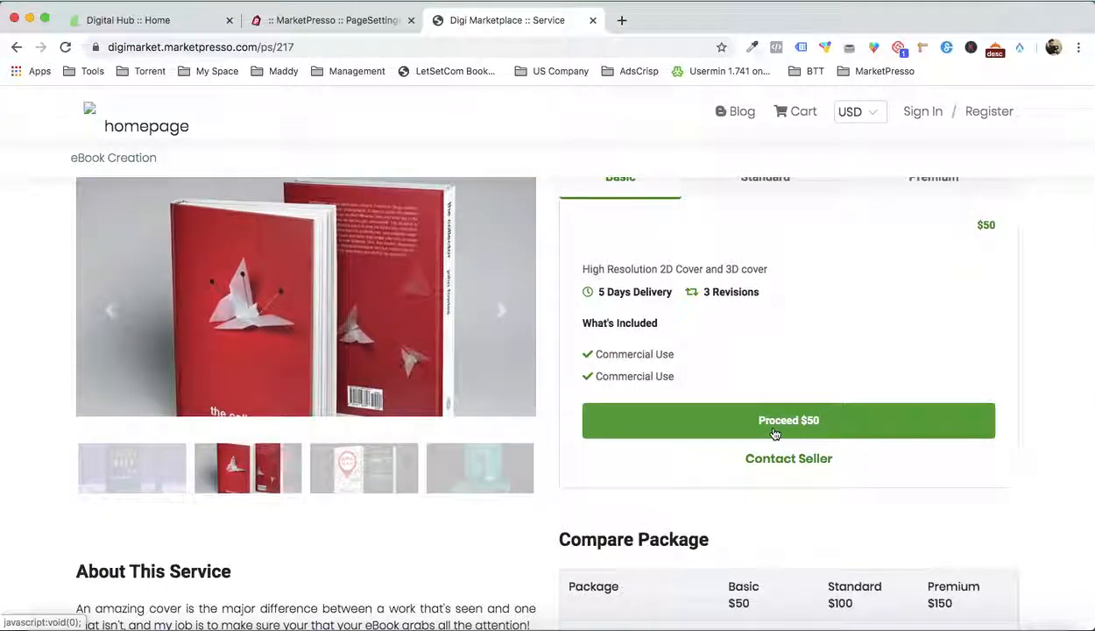
pyautogui.click(774, 433)
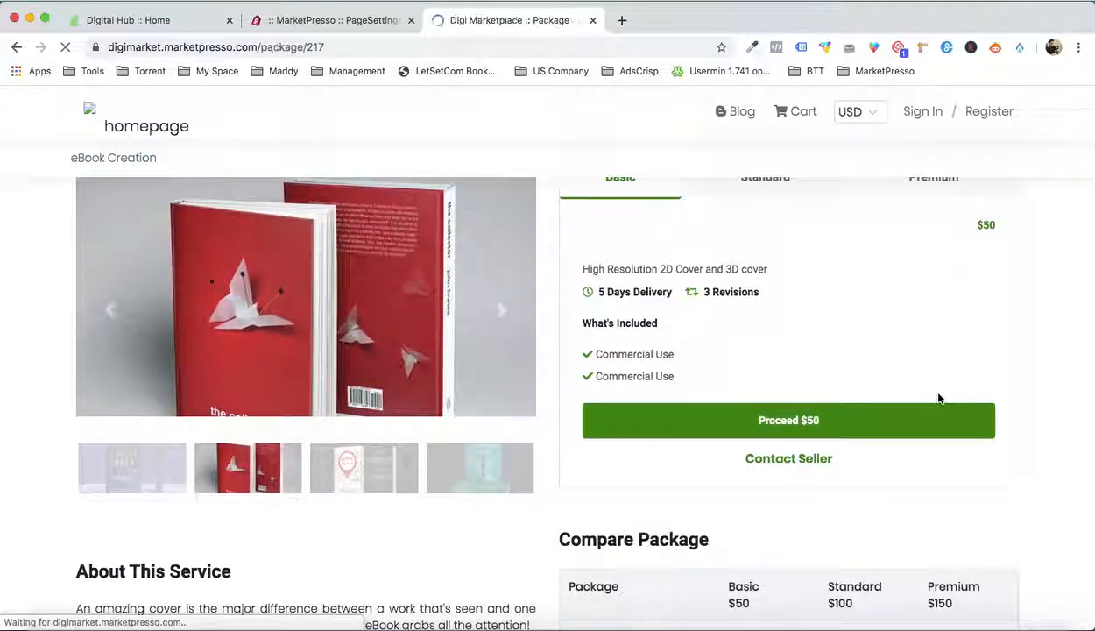
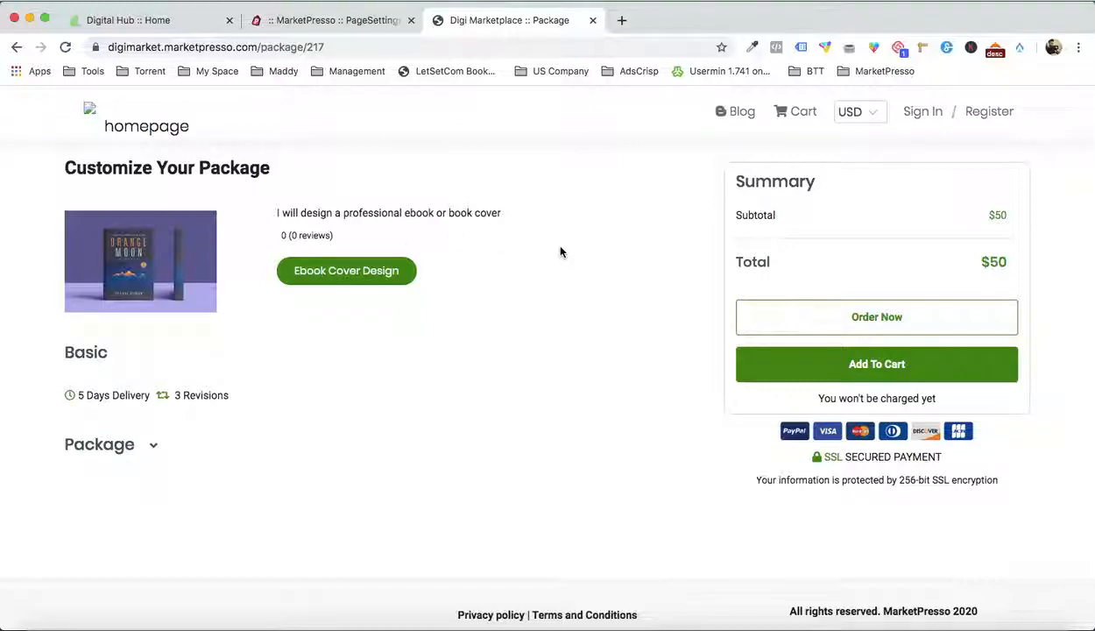
# Add the Basic package to the cart, proceed to its order form, and return to the store's home page
pyautogui.click(866, 365)
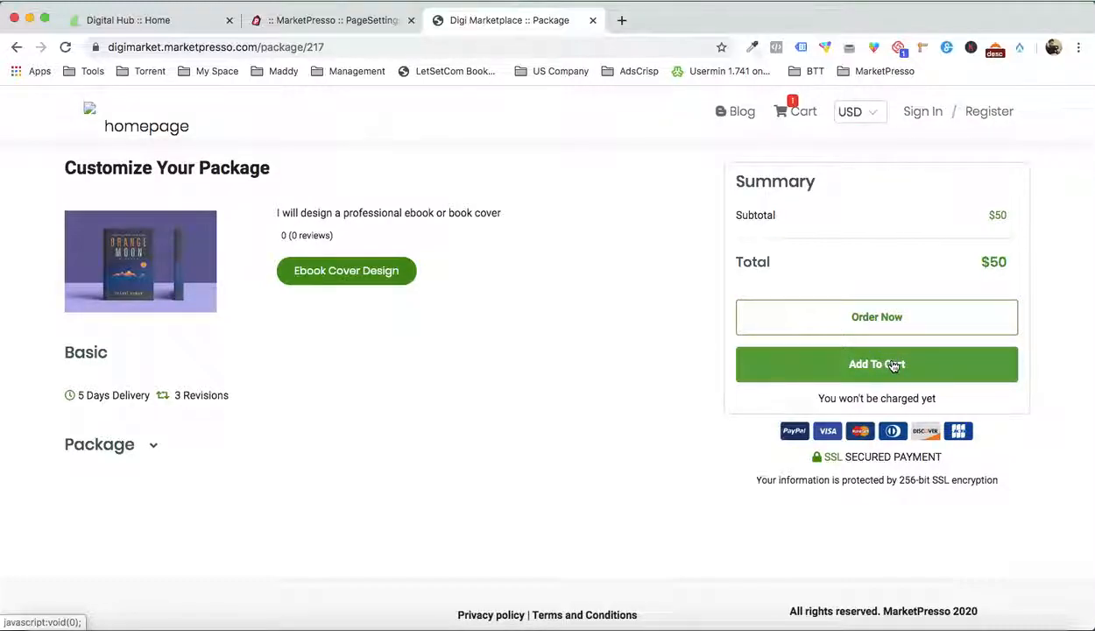
pyautogui.click(872, 319)
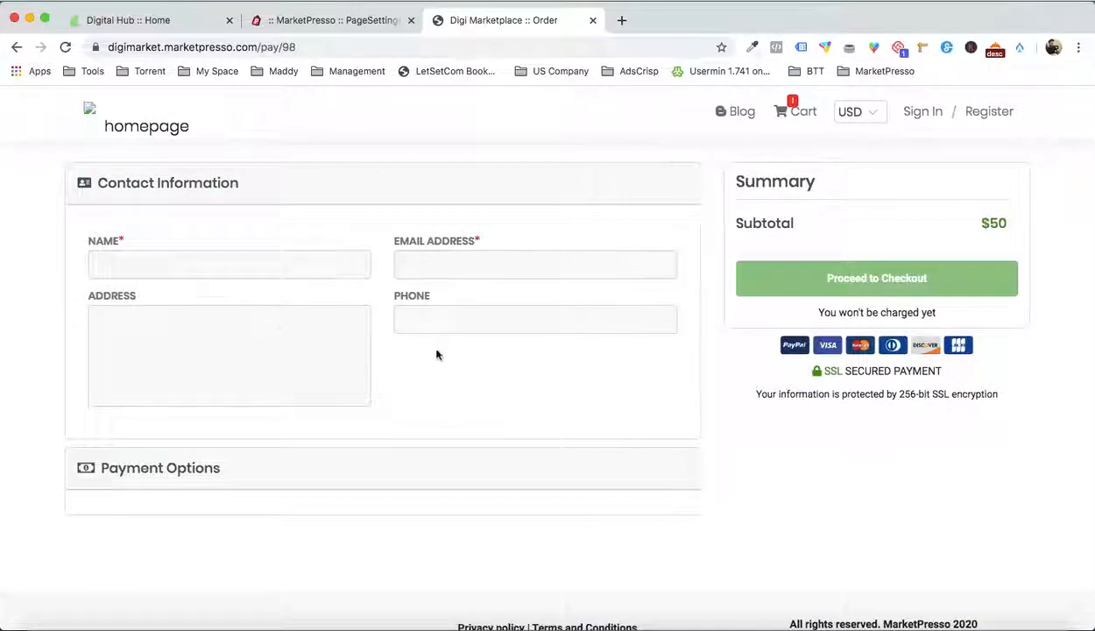
pyautogui.click(172, 129)
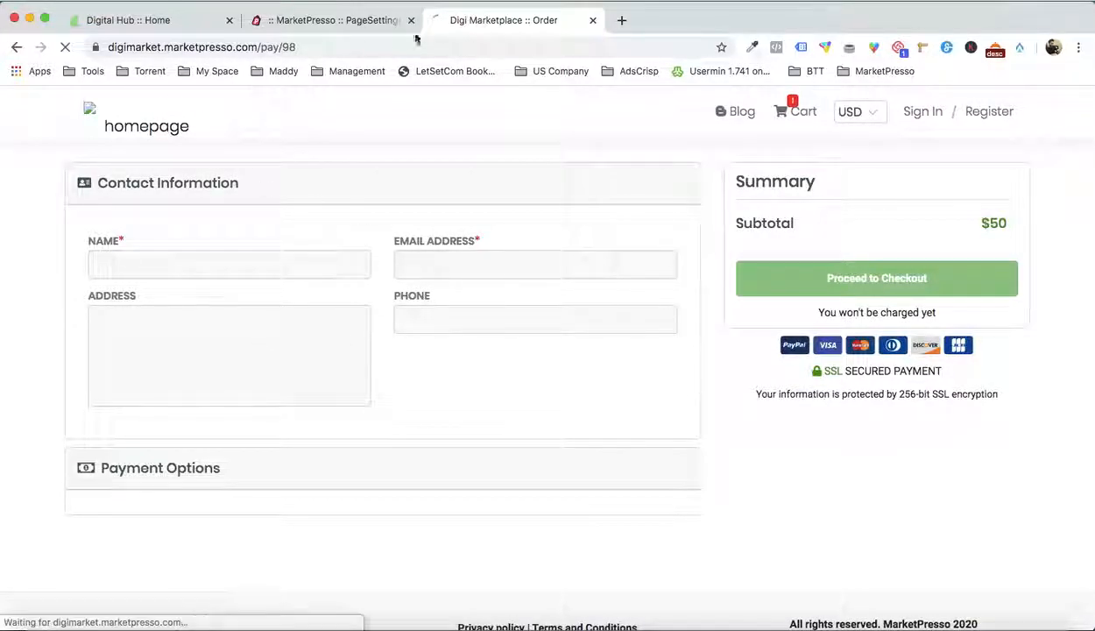
# Switch to the MarketPresso admin, leave the page customizer, and open the marketplace's Reviews section
pyautogui.click(364, 21)
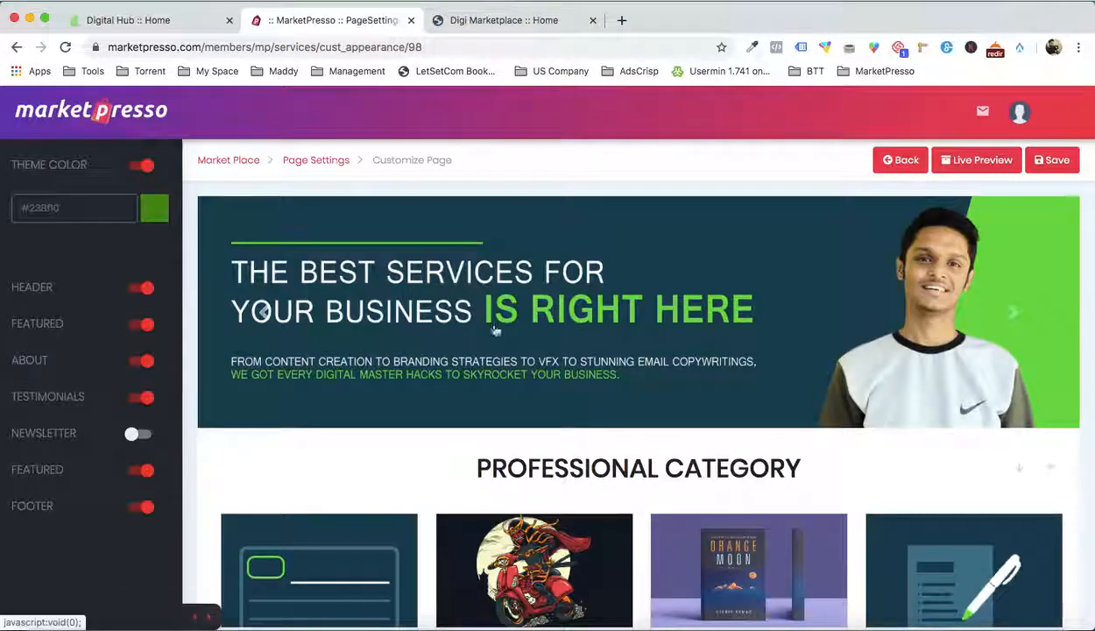
pyautogui.scroll(-7, 508, 333)
pyautogui.scroll(7, 508, 328)
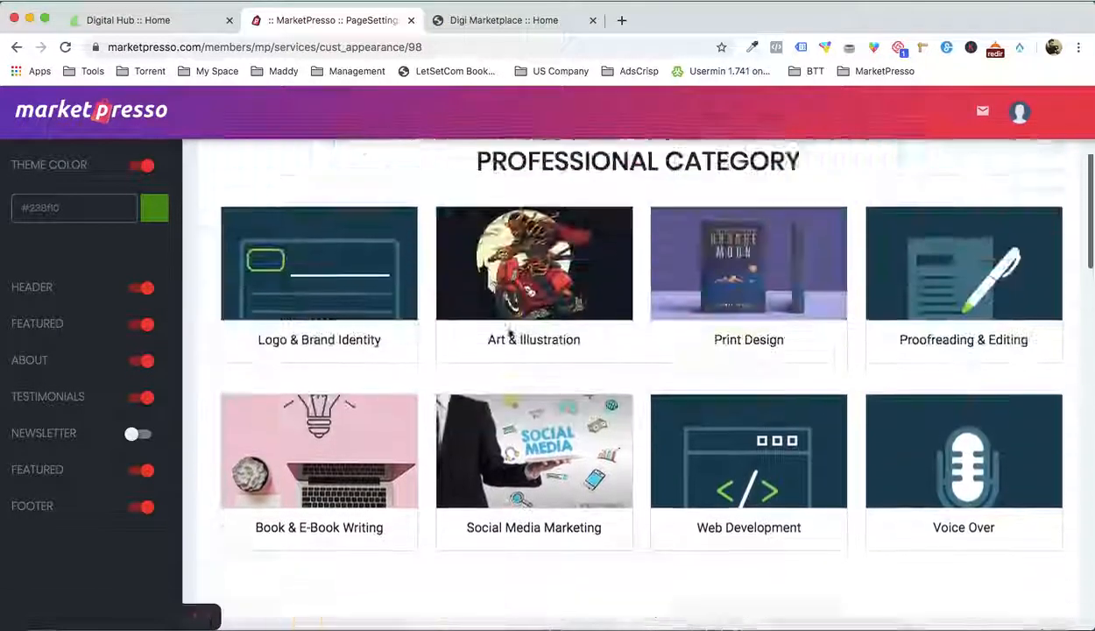
pyautogui.click(891, 161)
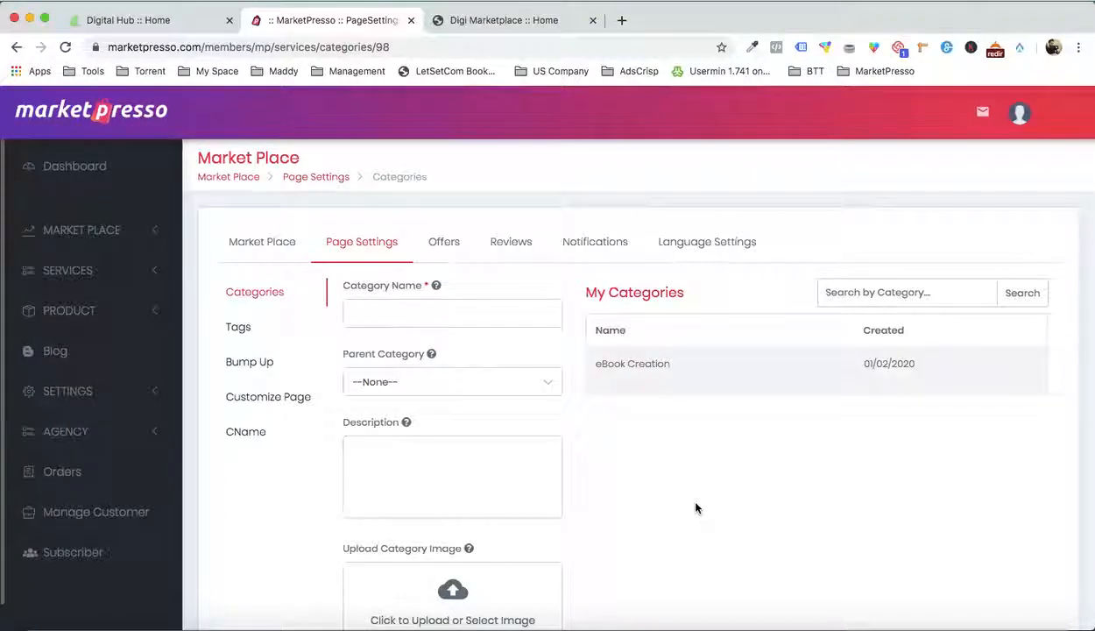
pyautogui.click(492, 247)
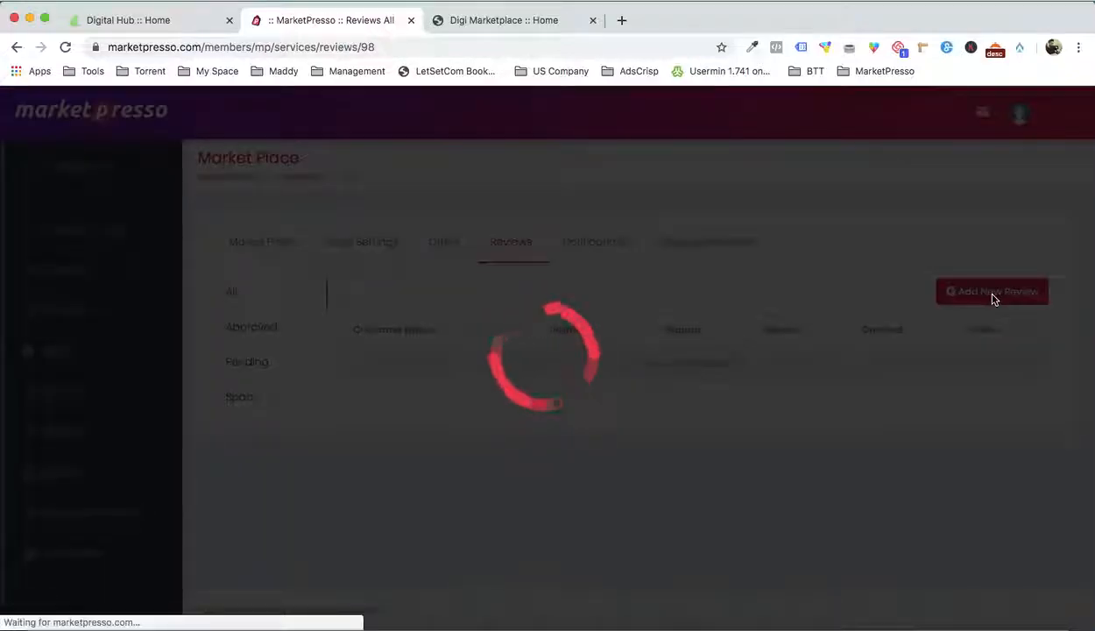
# Fill in a new review with the customer's name, the description "I love it" and the Ebook Cover Design service
pyautogui.click(403, 200)
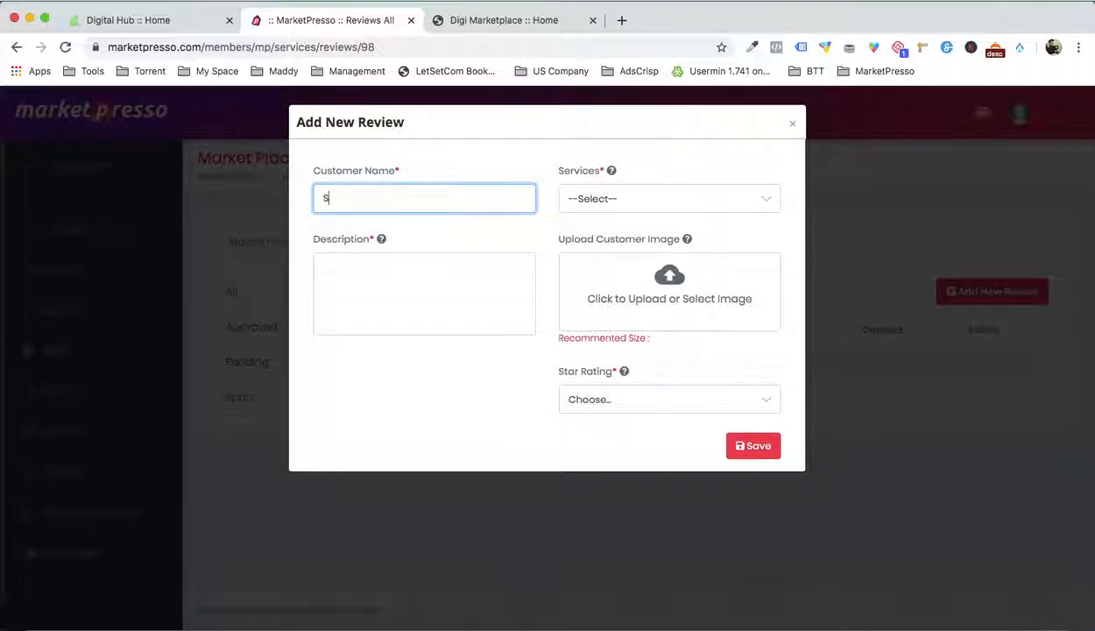
pyautogui.click(395, 284)
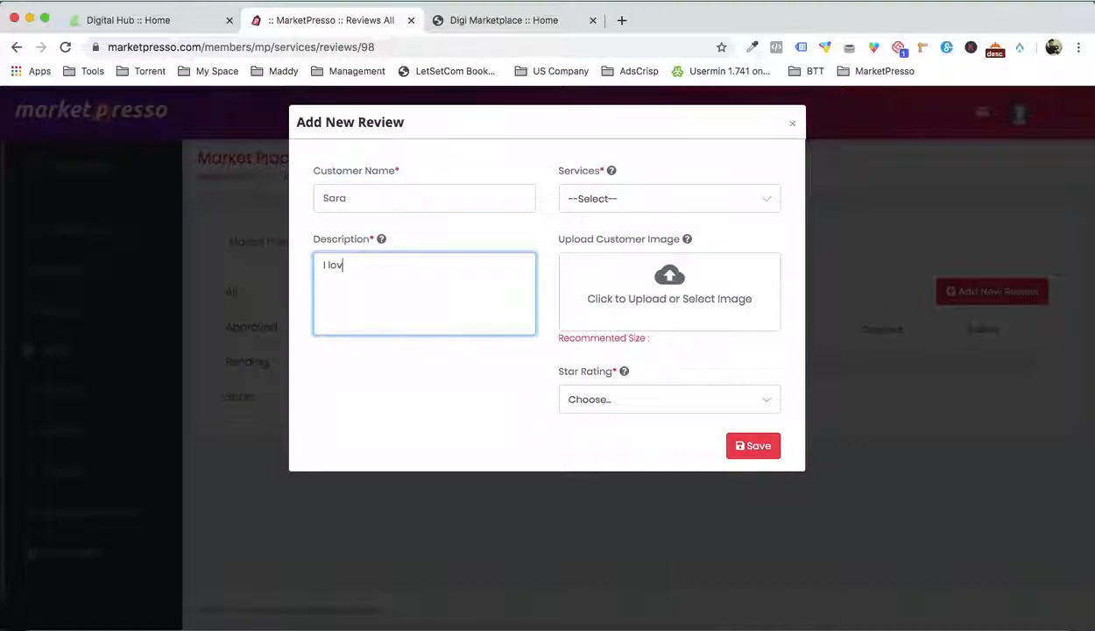
pyautogui.click(619, 202)
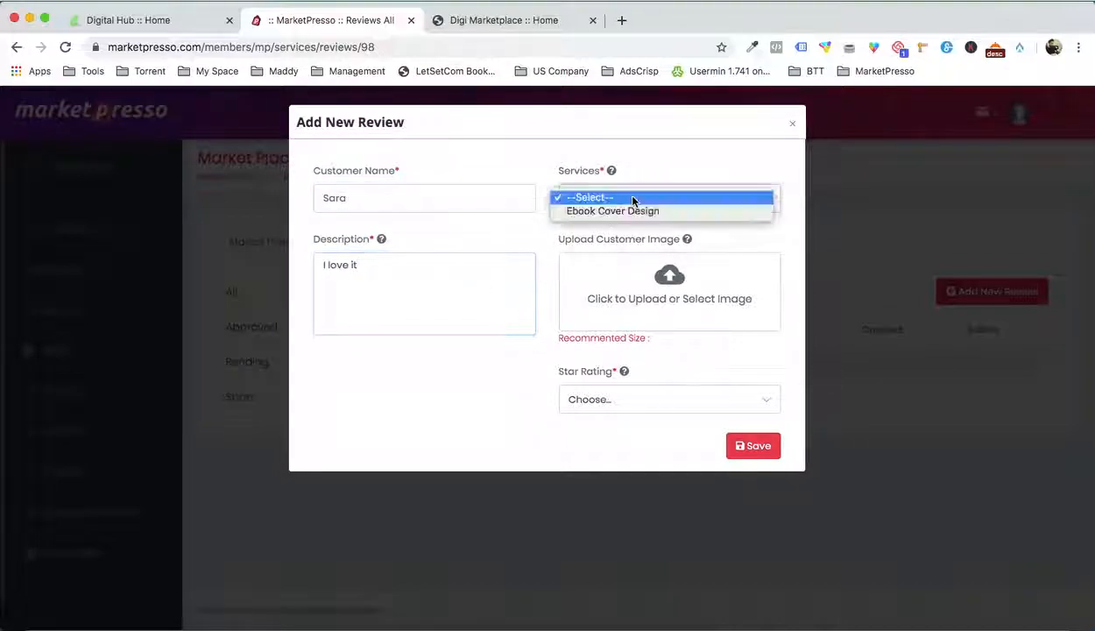
pyautogui.click(630, 212)
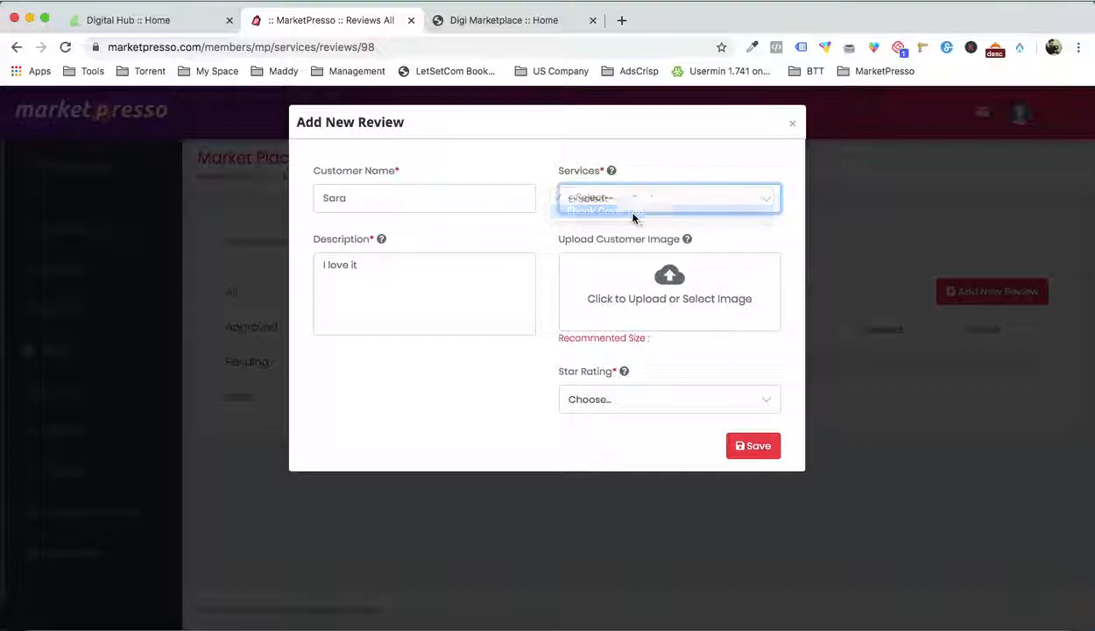
# Upload the woman's portrait photo and select it as the review's customer image
pyautogui.click(686, 300)
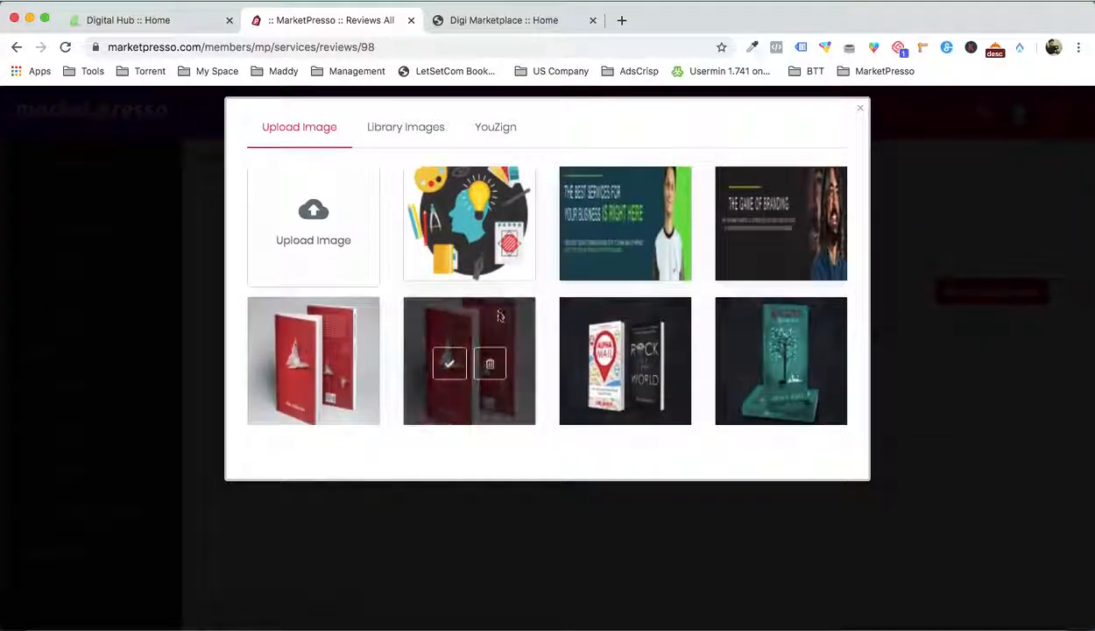
pyautogui.click(298, 214)
pyautogui.doubleClick(371, 120)
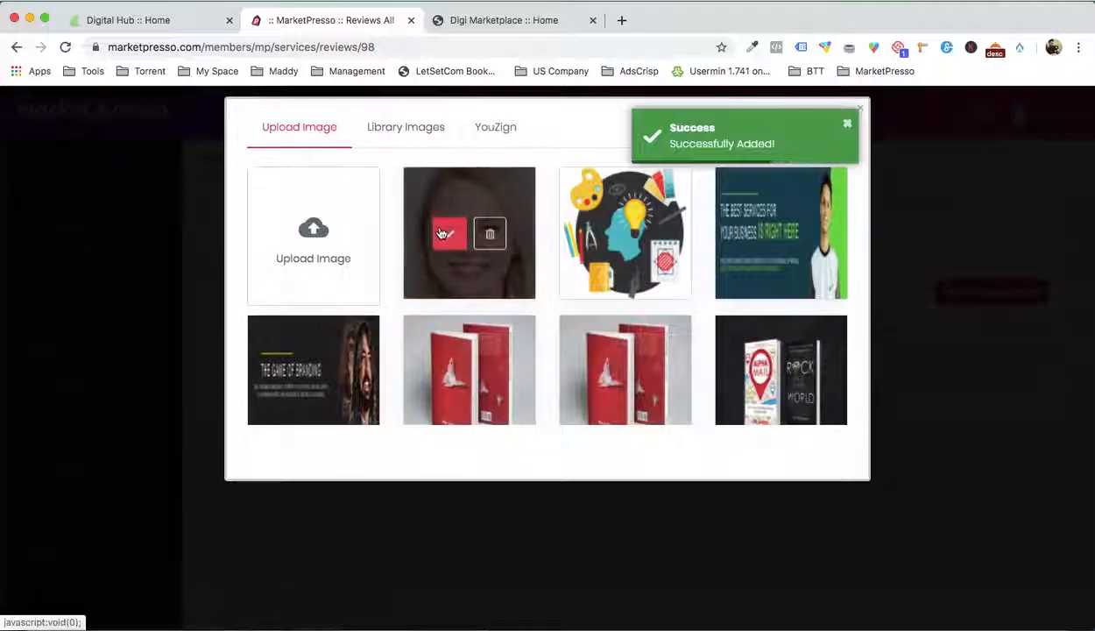
pyautogui.click(439, 232)
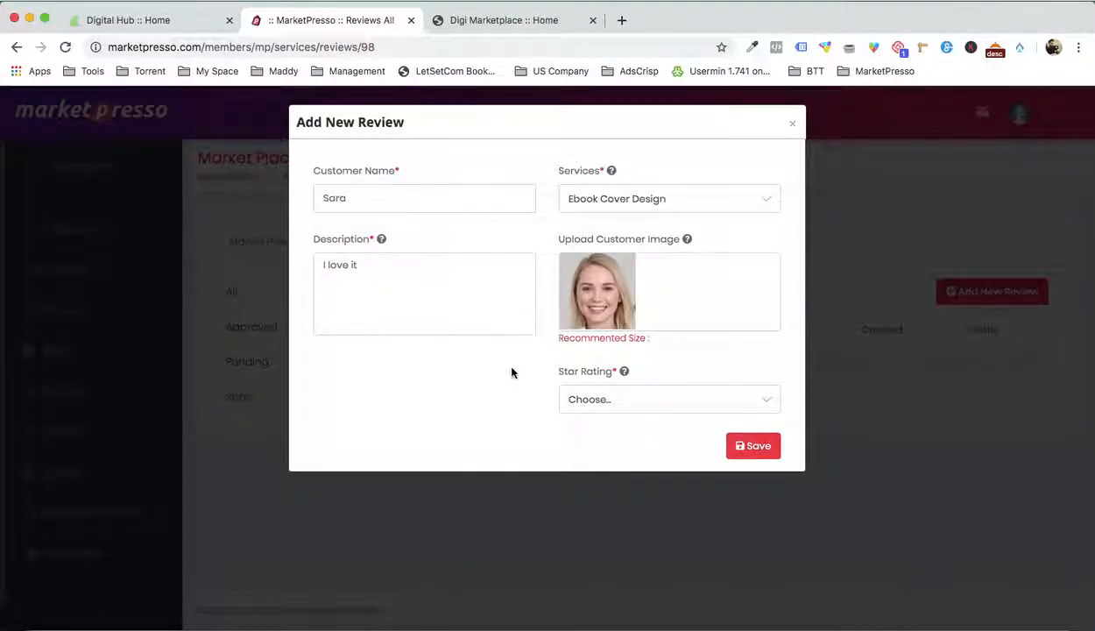
# Set the review's star rating to 5 and save the review
pyautogui.click(597, 397)
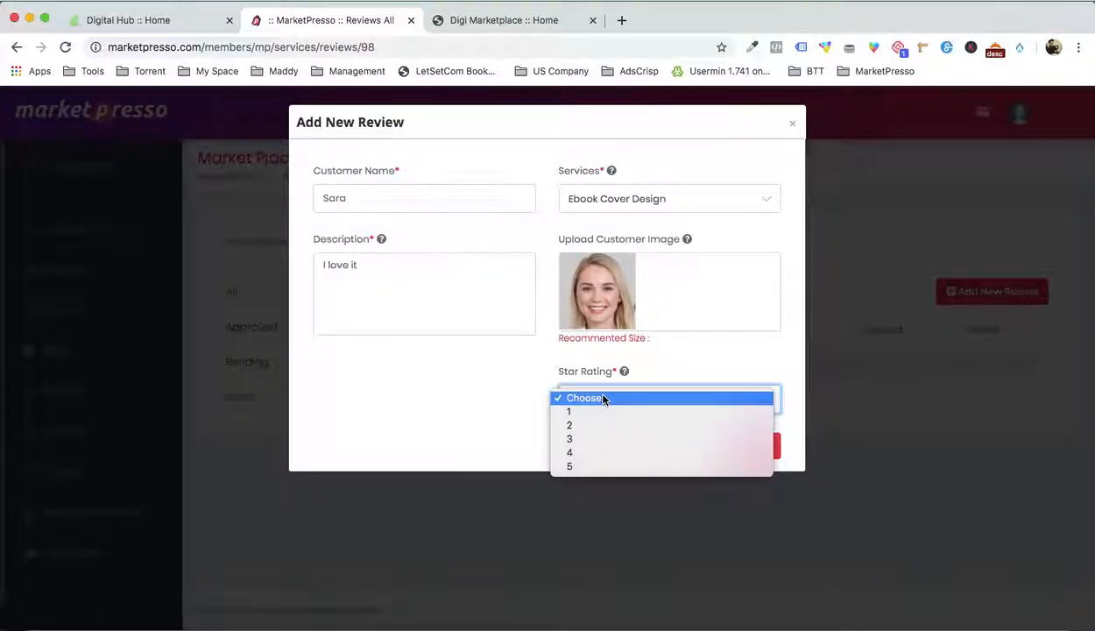
pyautogui.click(597, 468)
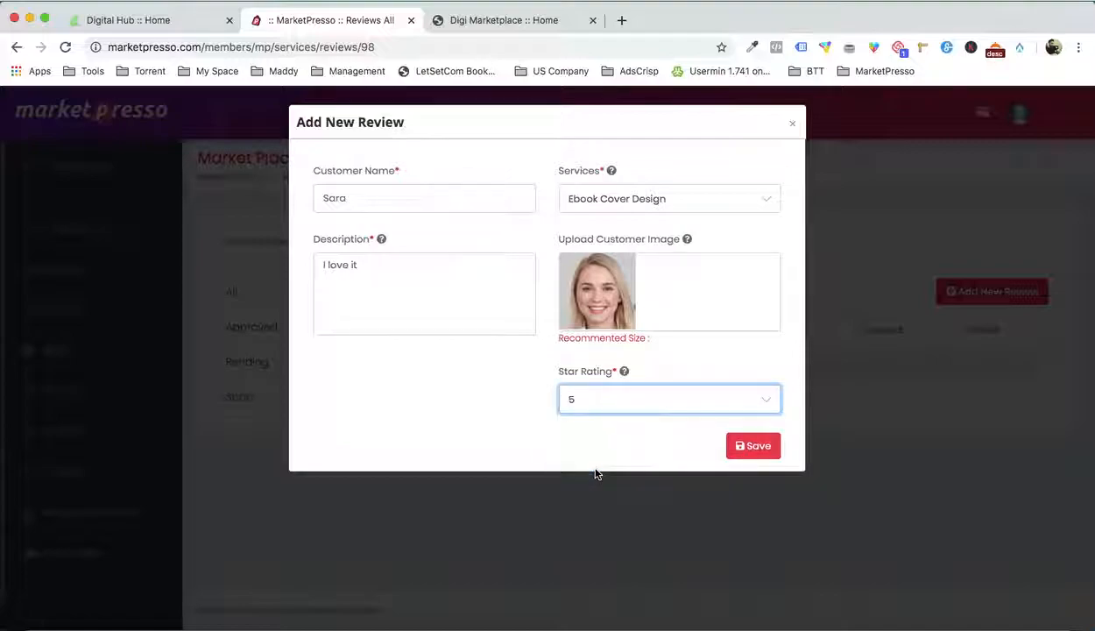
pyautogui.click(753, 449)
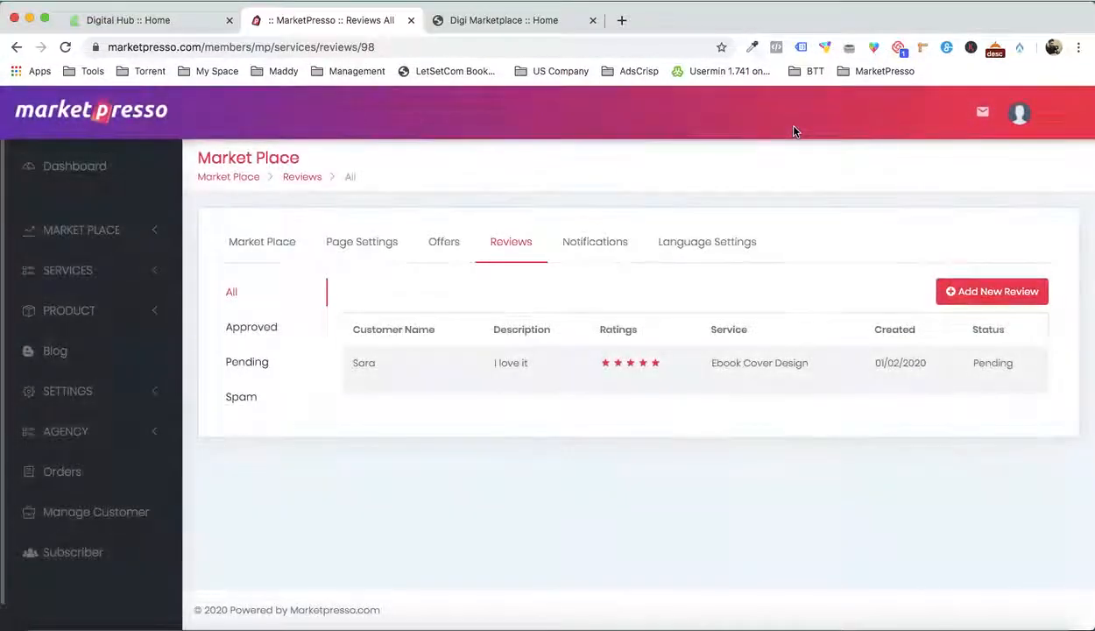
# Approve the pending Ebook Cover Design review and open the list of approved reviews
pyautogui.click(247, 363)
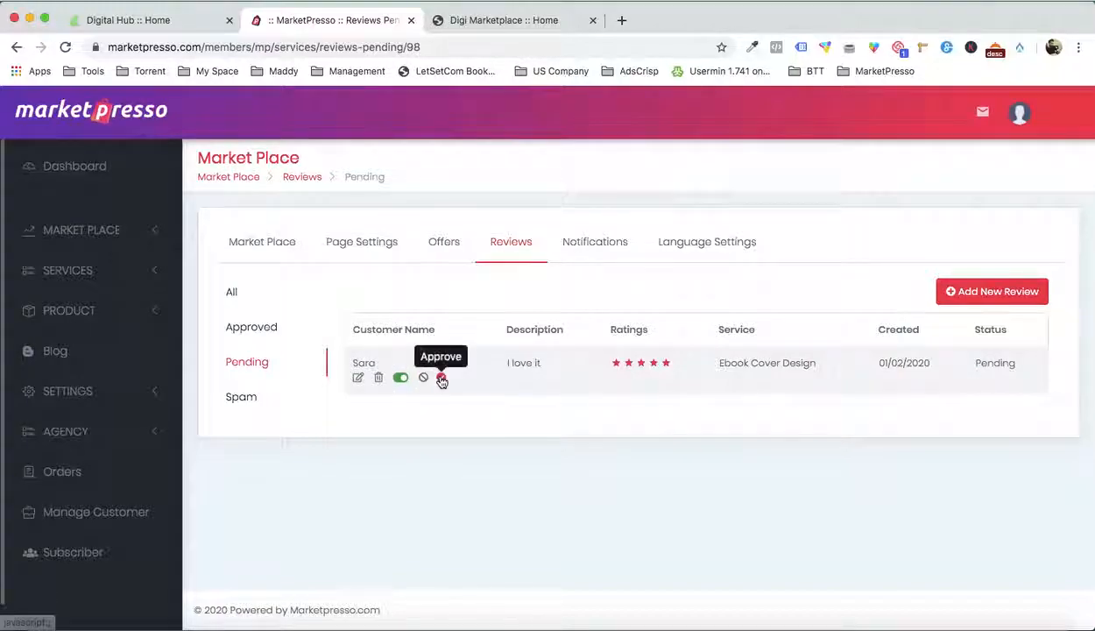
pyautogui.click(442, 379)
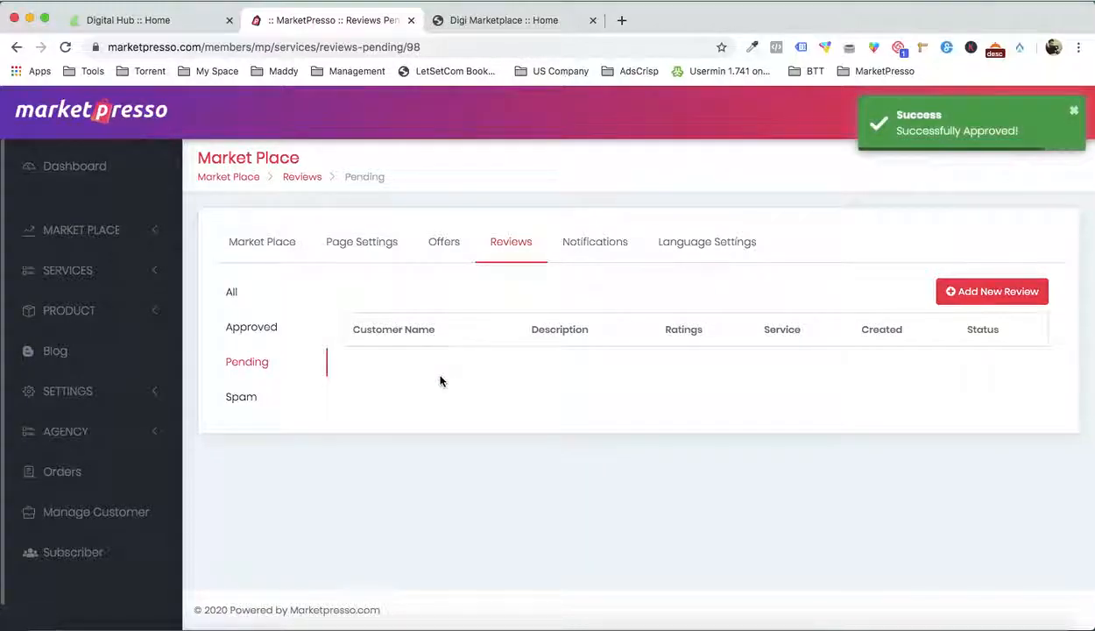
pyautogui.click(264, 330)
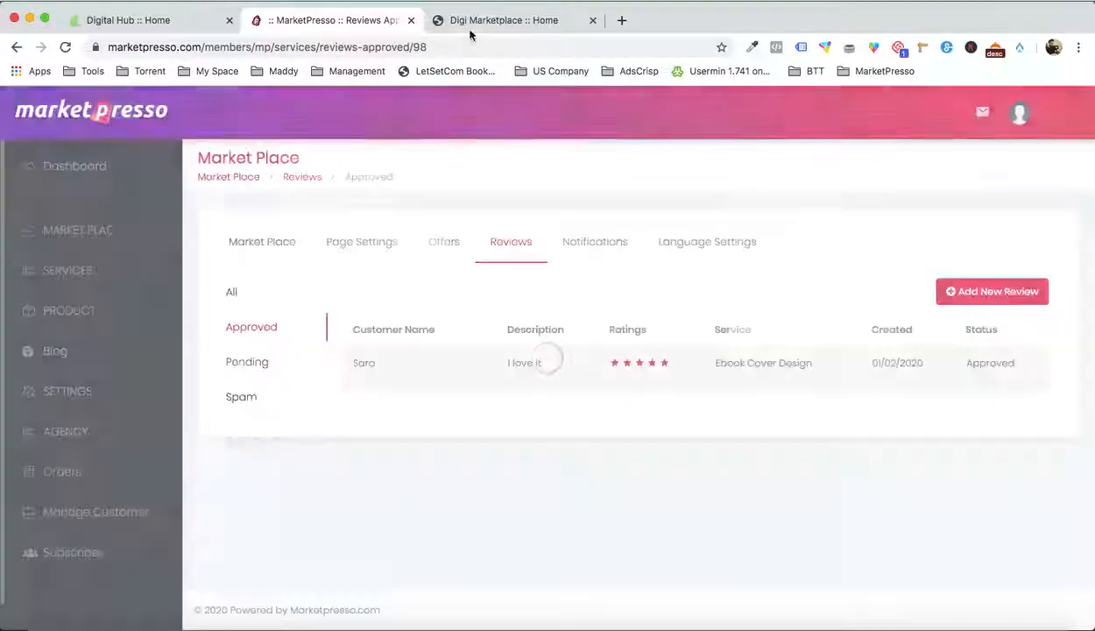
# Check the live home page and the Ebook Cover Design service page in a separate tab for the new review
pyautogui.click(481, 19)
pyautogui.scroll(-10, 455, 168)
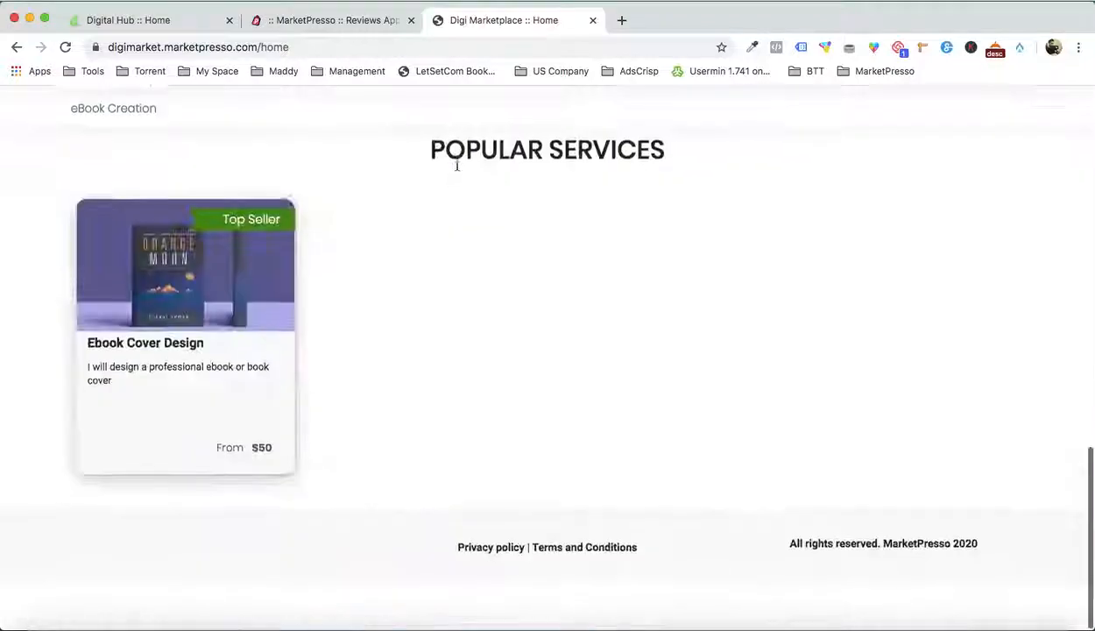
pyautogui.rightClick(255, 393)
pyautogui.click(279, 393)
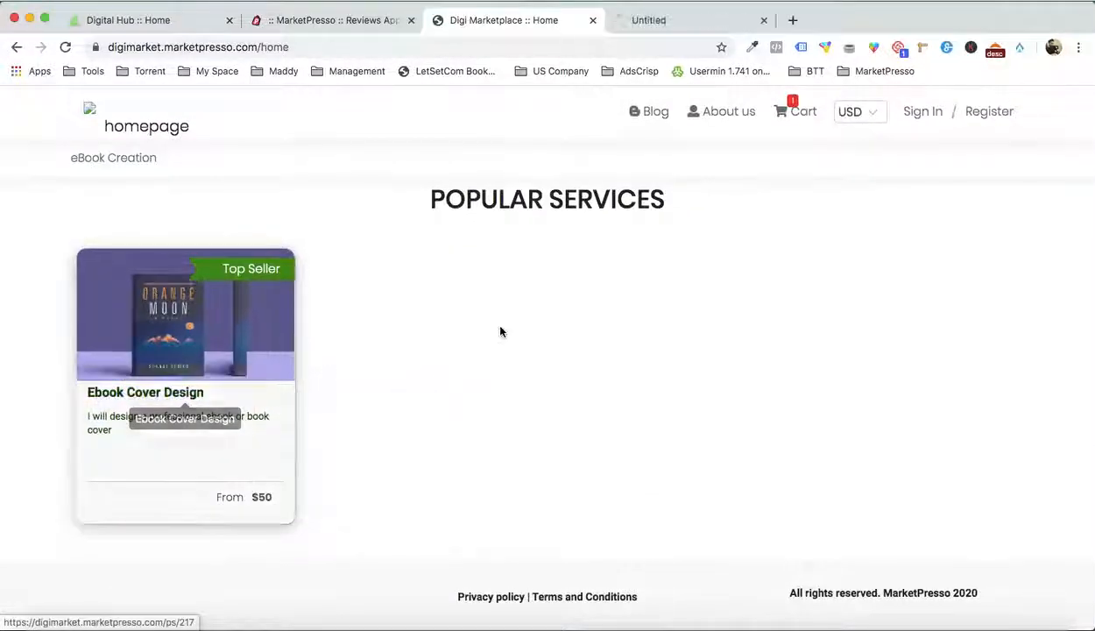
pyautogui.click(660, 24)
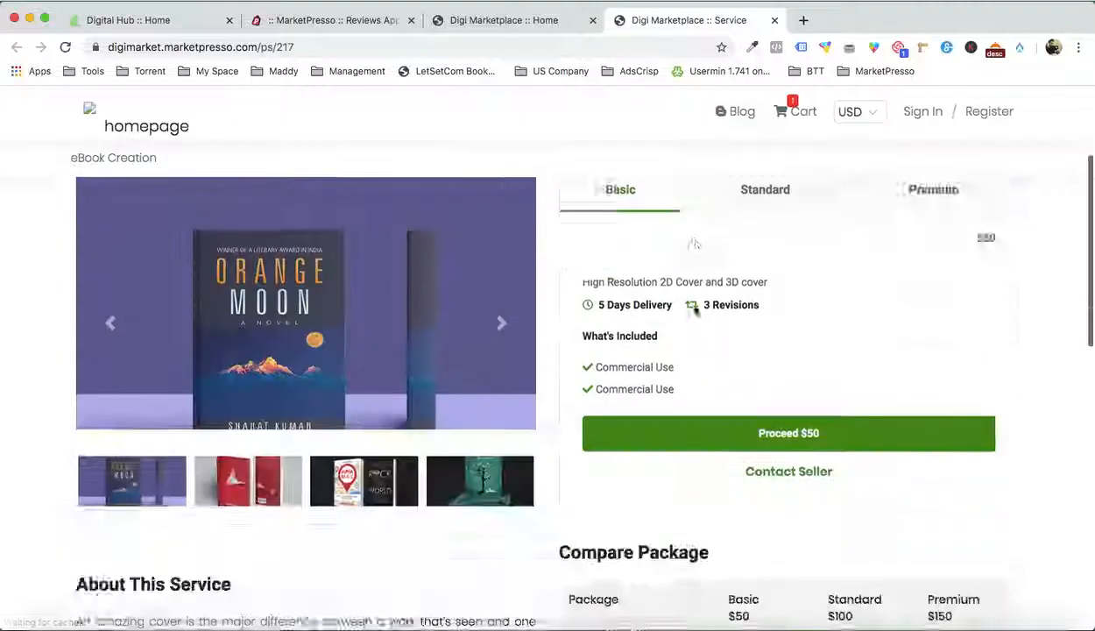
pyautogui.scroll(-10, 694, 310)
pyautogui.scroll(10, 567, 298)
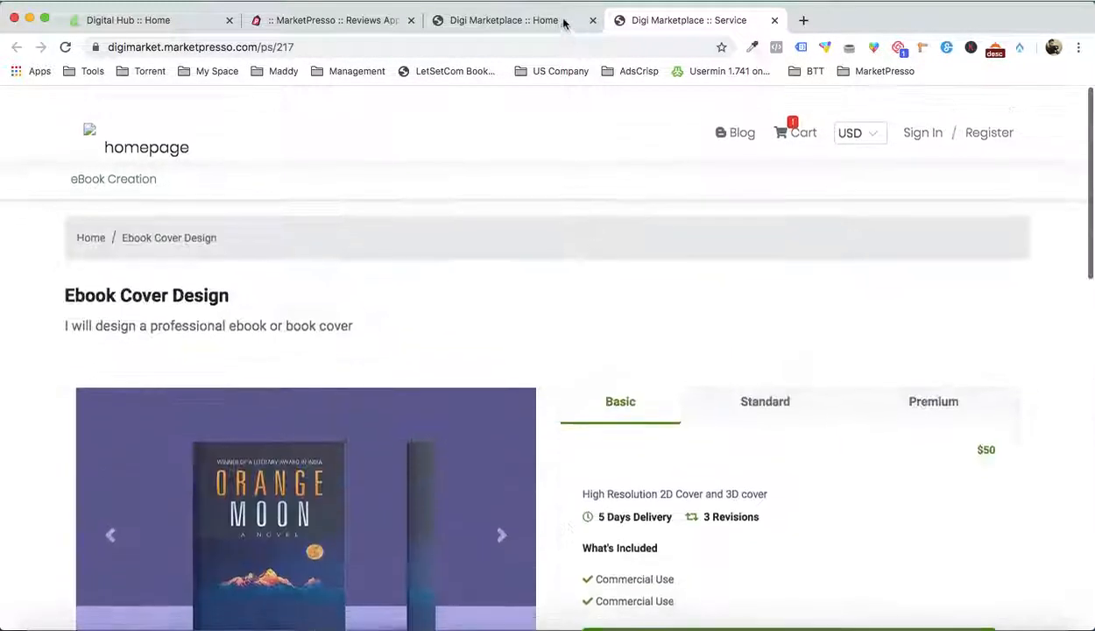
pyautogui.click(543, 21)
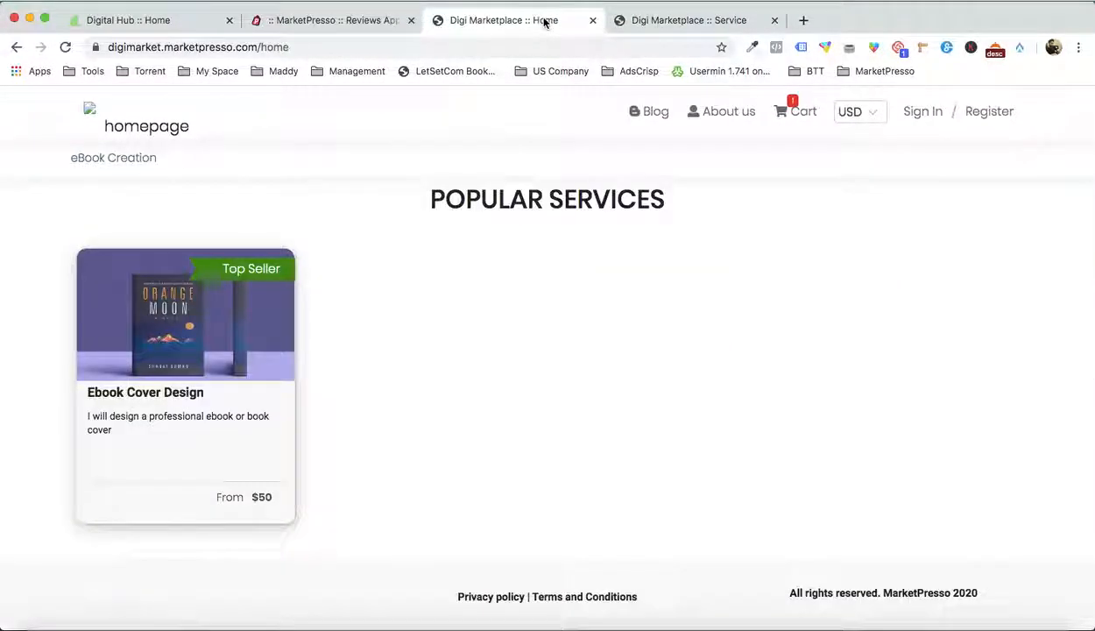
pyautogui.click(171, 130)
# Activate home page display for the approved Ebook Cover Design review in the MarketPresso admin
pyautogui.click(355, 22)
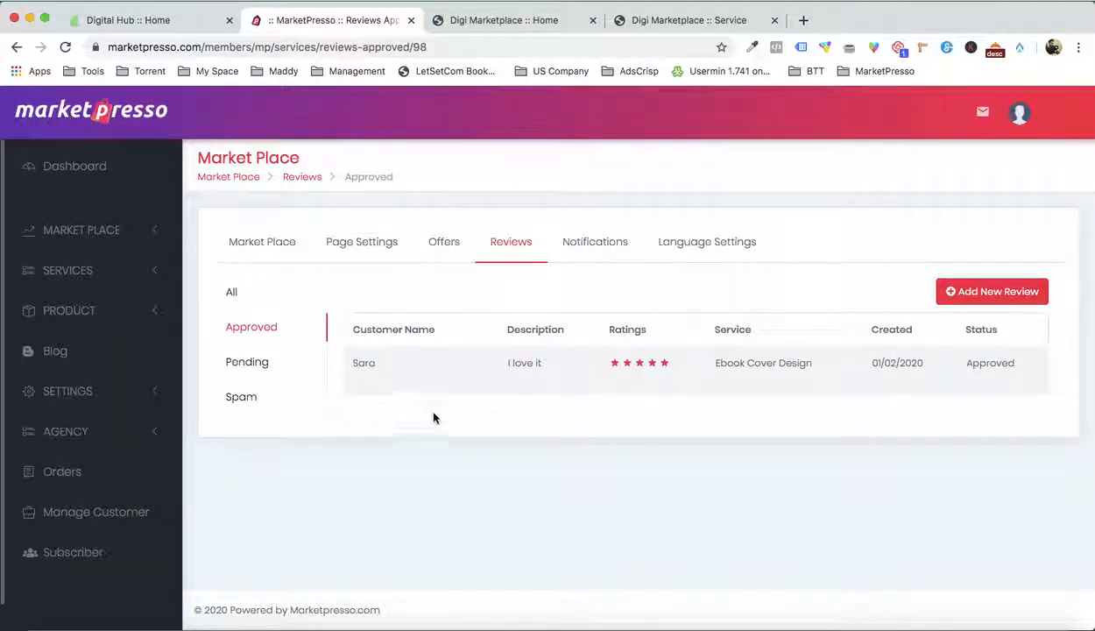
pyautogui.moveTo(437, 380)
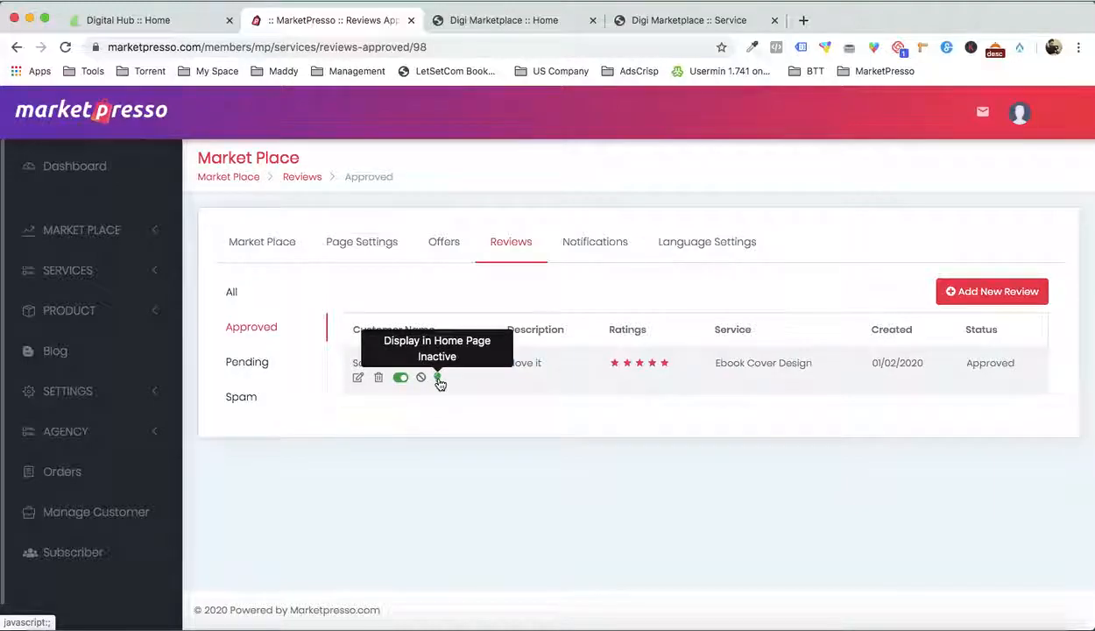
pyautogui.click(438, 379)
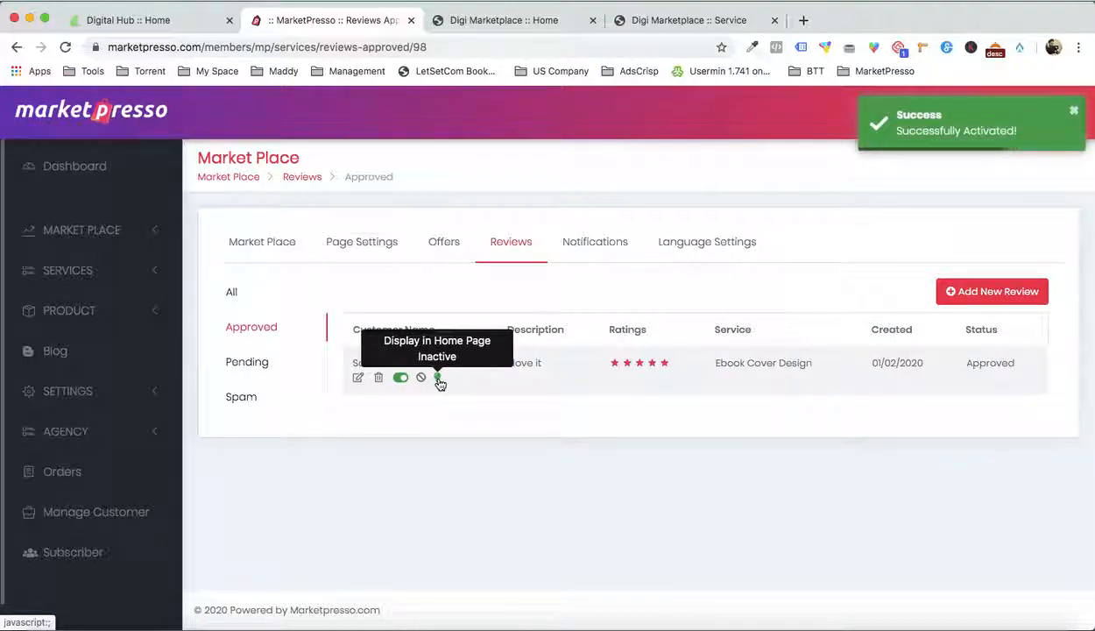
# Reload the live home page and examine the Popular Services rating and the Customer Testimonials section
pyautogui.click(655, 20)
pyautogui.click(521, 20)
pyautogui.scroll(-15, 526, 230)
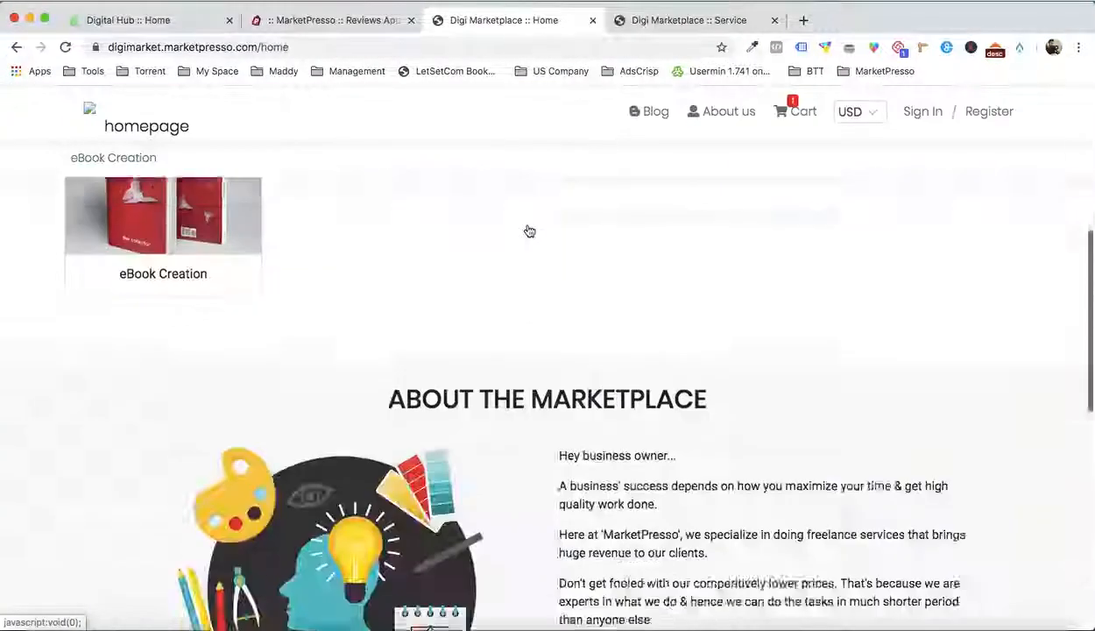
pyautogui.scroll(4, 528, 229)
pyautogui.press('super+r')
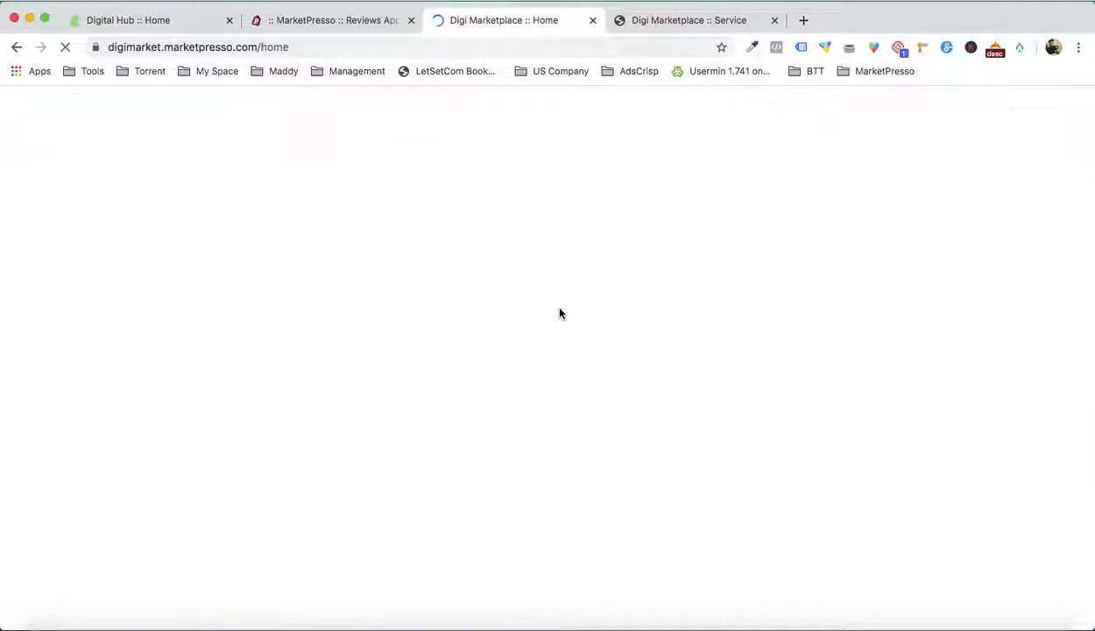
pyautogui.scroll(-3, 560, 314)
pyautogui.scroll(-4, 561, 314)
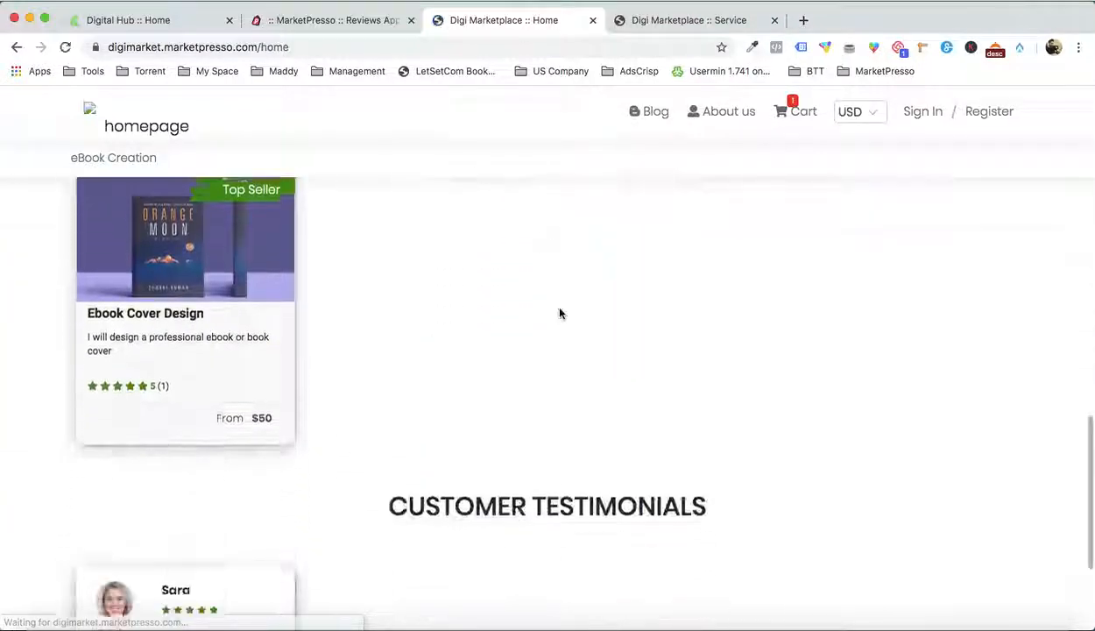
pyautogui.scroll(2, 283, 413)
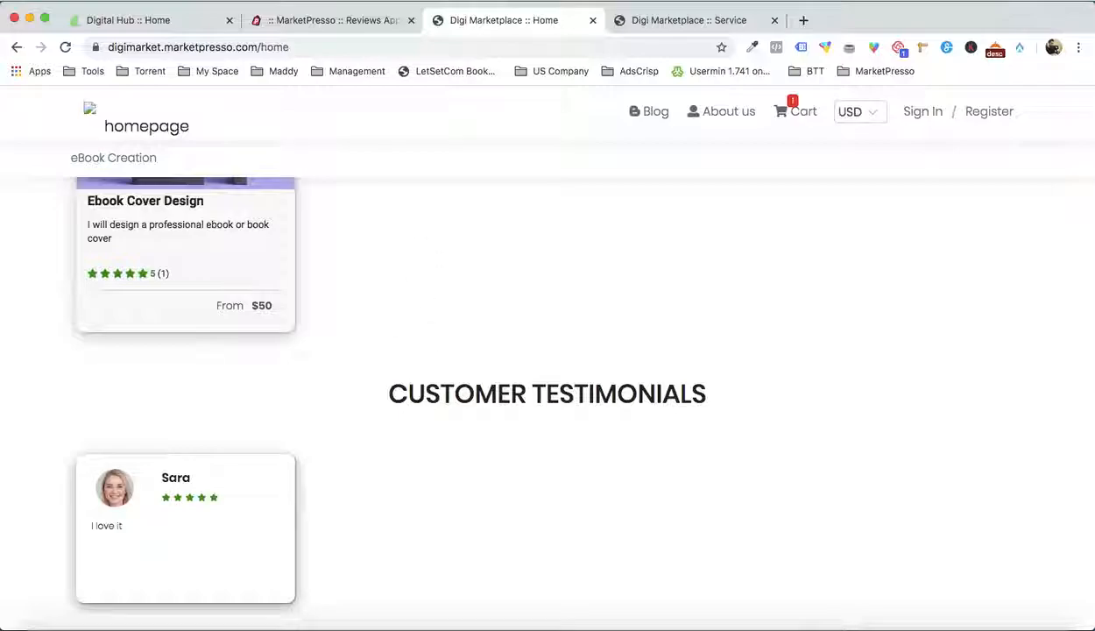
pyautogui.scroll(3, 443, 400)
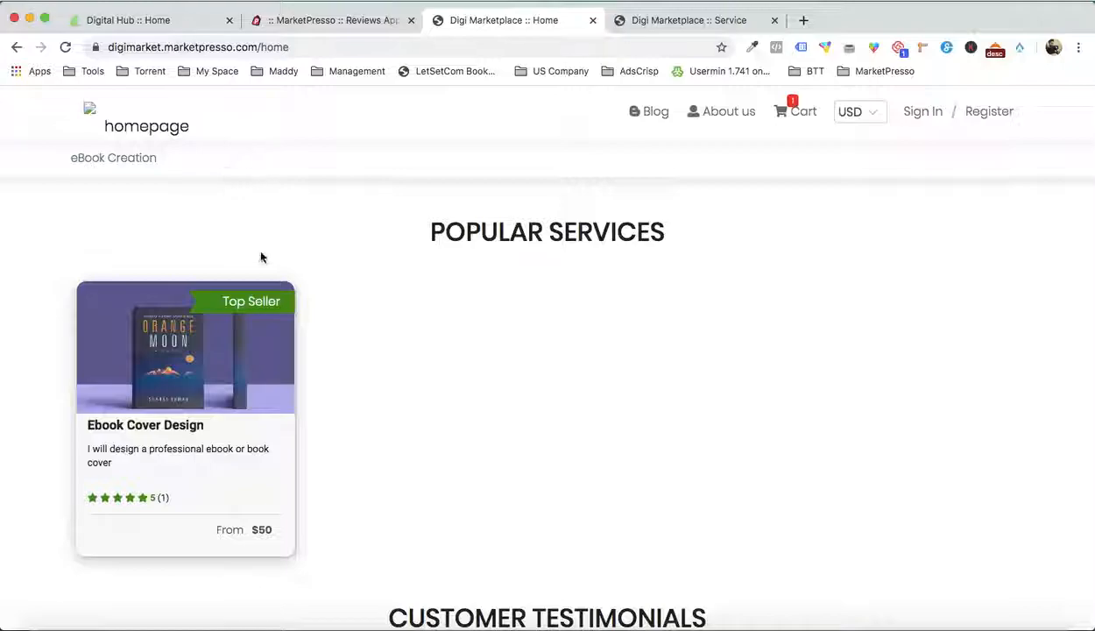
# Look over the live home page's About the Marketplace, Professional Category and banner sections
pyautogui.scroll(1, 260, 257)
pyautogui.scroll(-4, 260, 257)
pyautogui.scroll(2, 175, 410)
pyautogui.scroll(10, 174, 410)
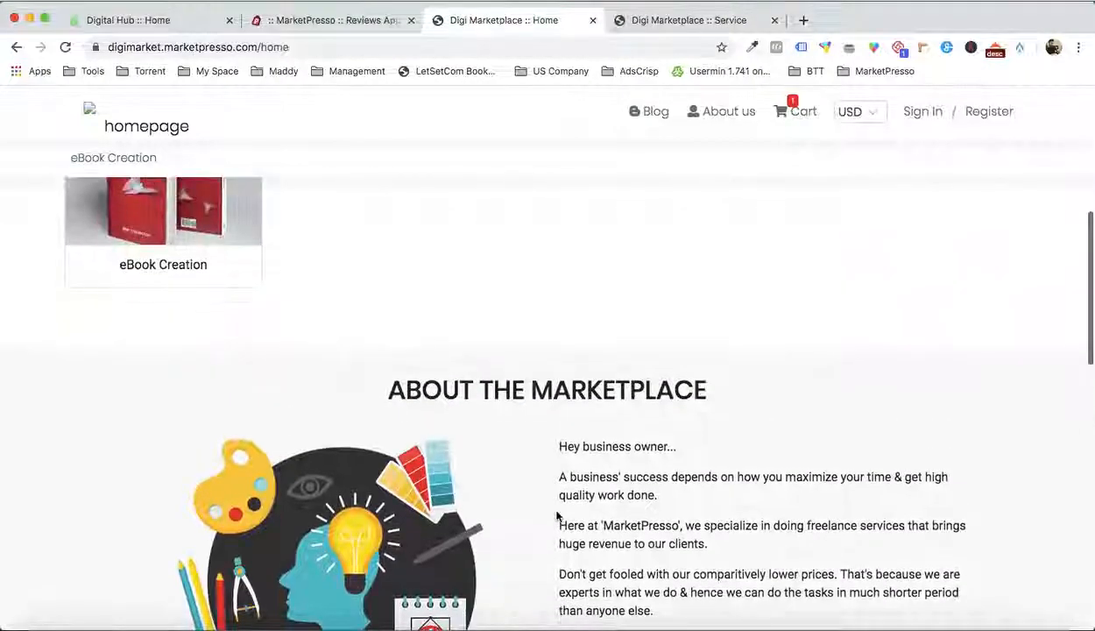
pyautogui.scroll(6, 542, 510)
pyautogui.scroll(-1, 552, 512)
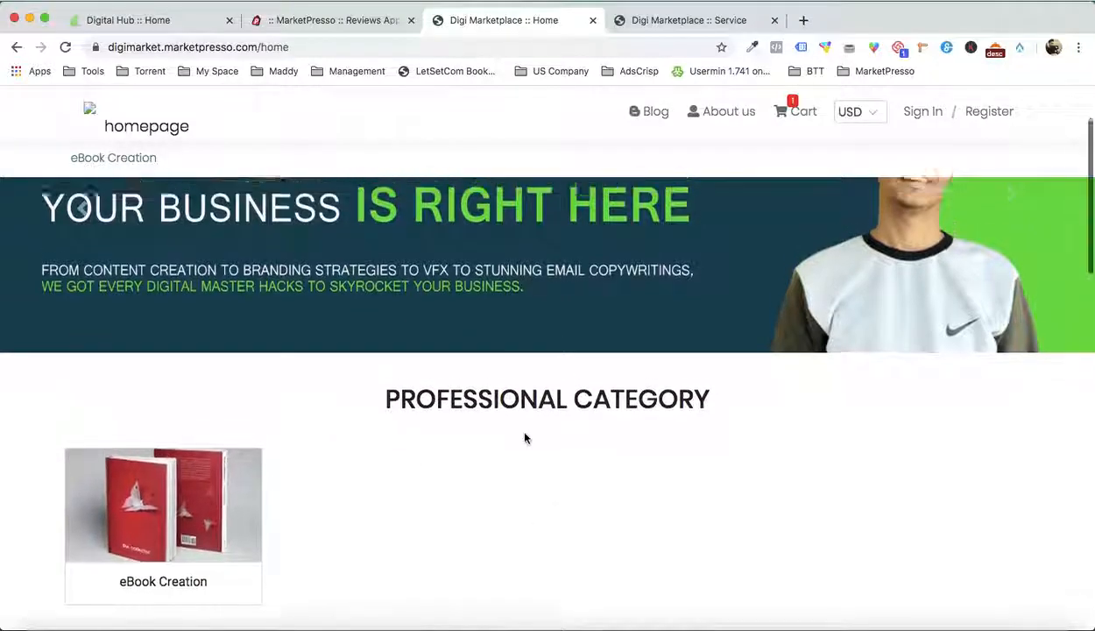
pyautogui.scroll(2, 525, 438)
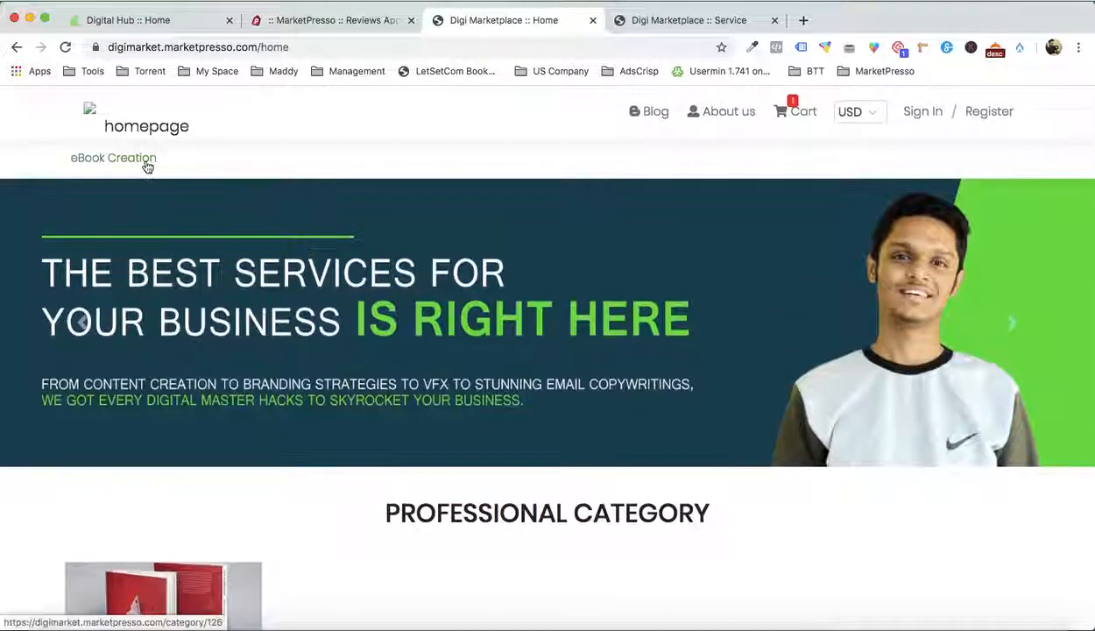
# Switch to the live Digital Hub store and examine its category menus, Top Categories and About the Marketplace sections
pyautogui.click(175, 21)
pyautogui.moveTo(463, 245)
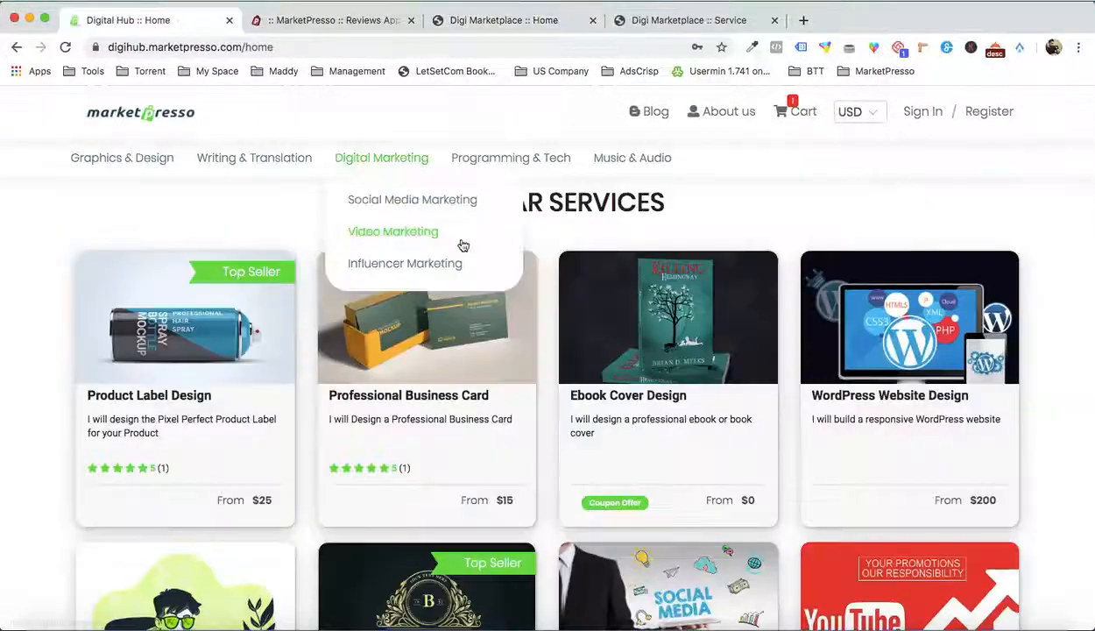
pyautogui.scroll(10, 463, 245)
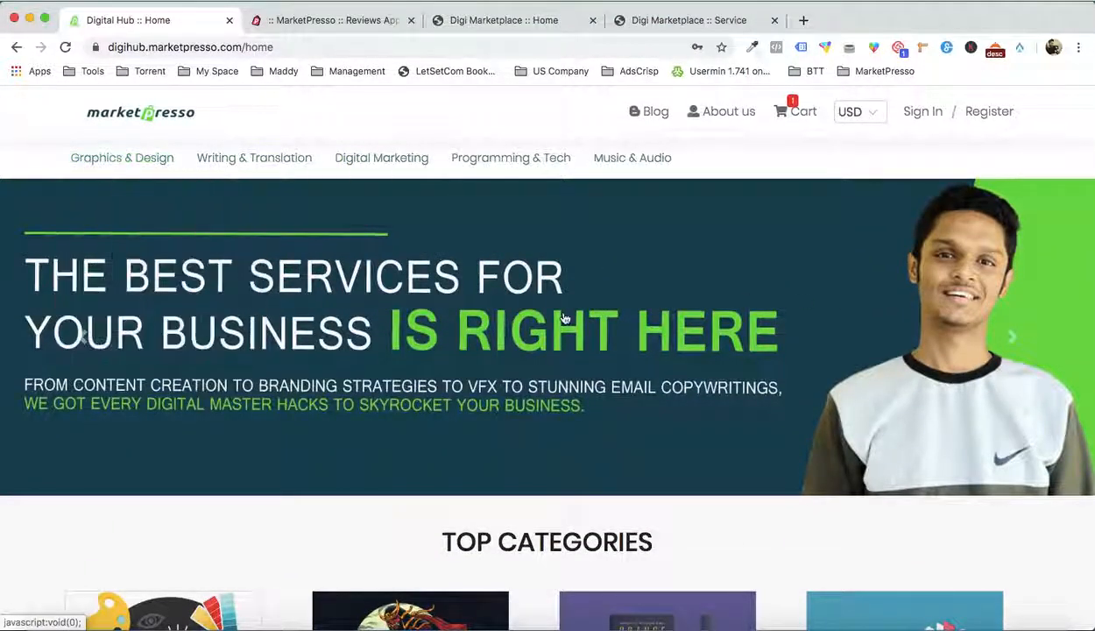
pyautogui.moveTo(261, 177)
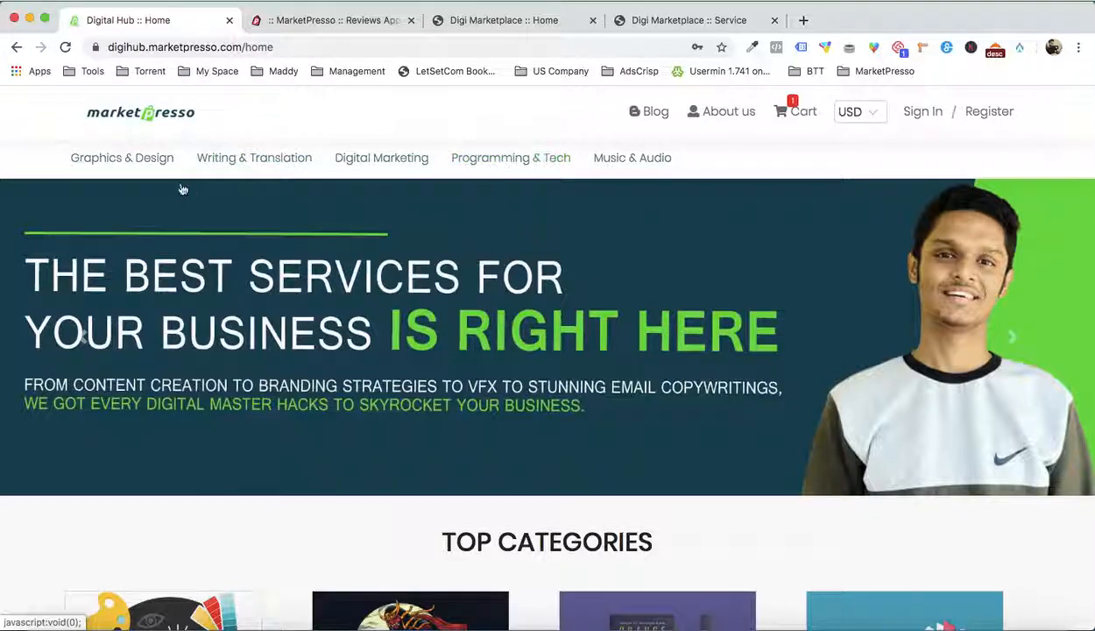
pyautogui.moveTo(132, 162)
pyautogui.scroll(-5, 323, 280)
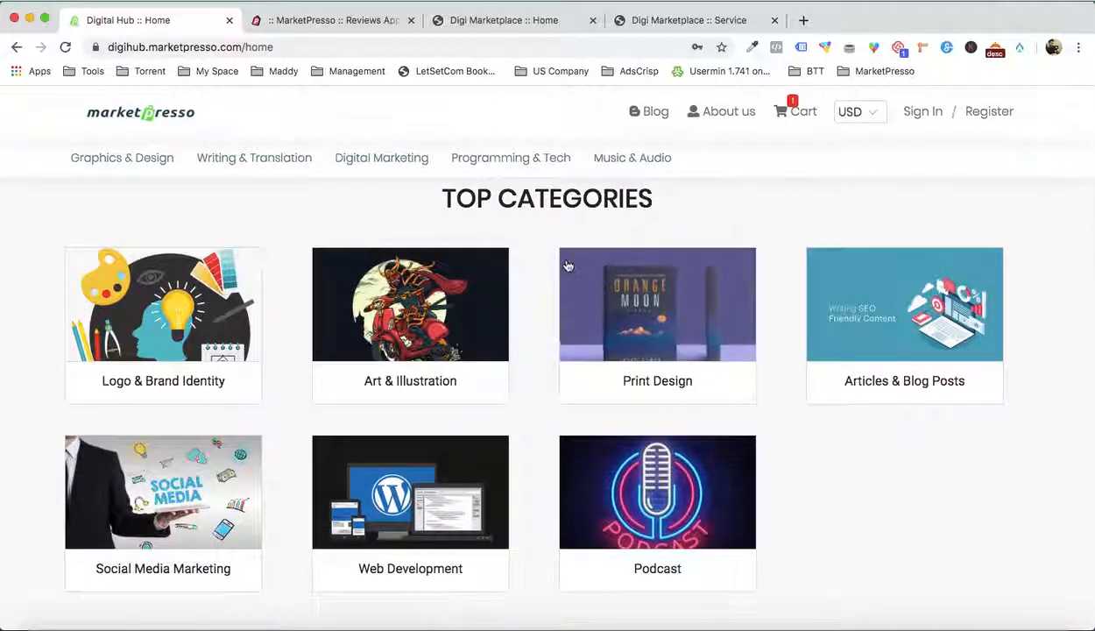
pyautogui.scroll(-1, 648, 453)
pyautogui.scroll(-3, 648, 453)
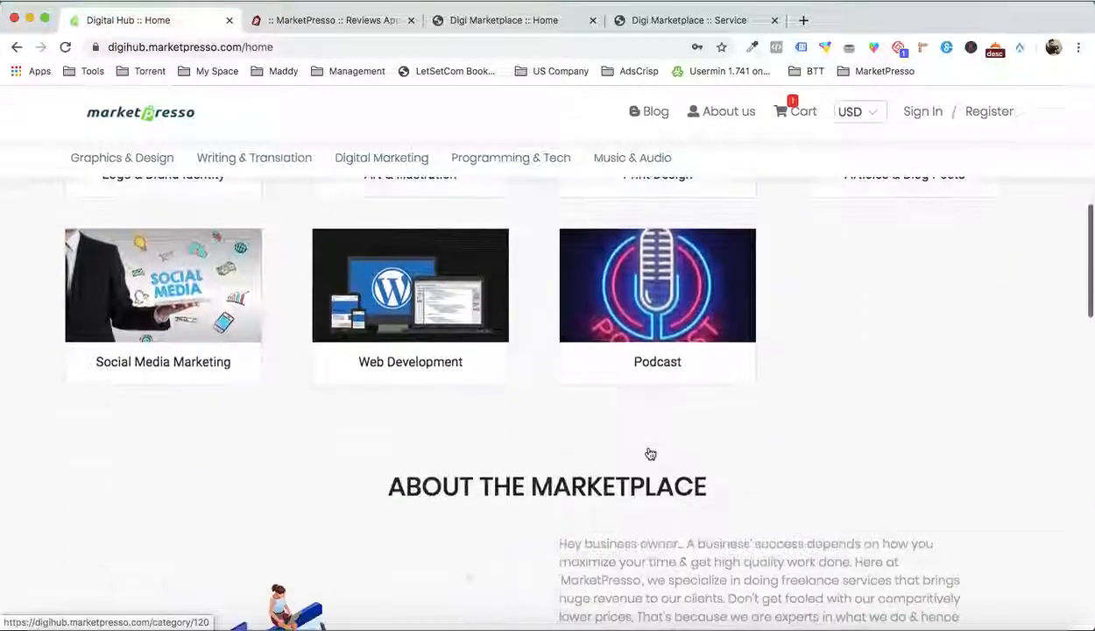
pyautogui.scroll(-3, 648, 453)
pyautogui.scroll(-3, 648, 449)
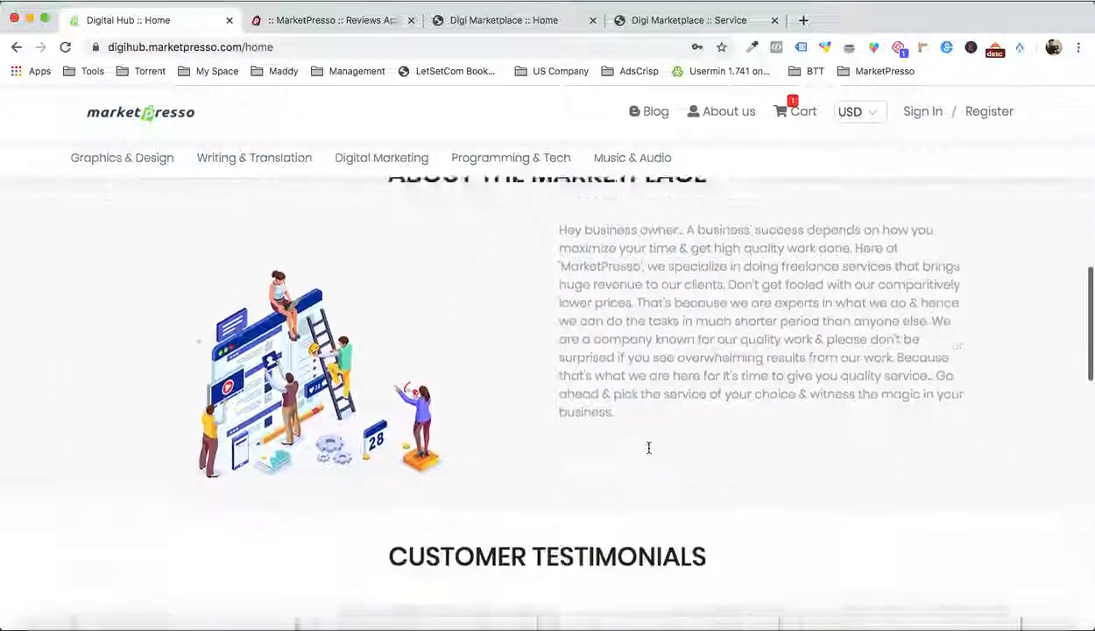
# Examine the remaining Customer Testimonials and the Popular Services listings on the Digital Hub home page
pyautogui.scroll(-3, 555, 334)
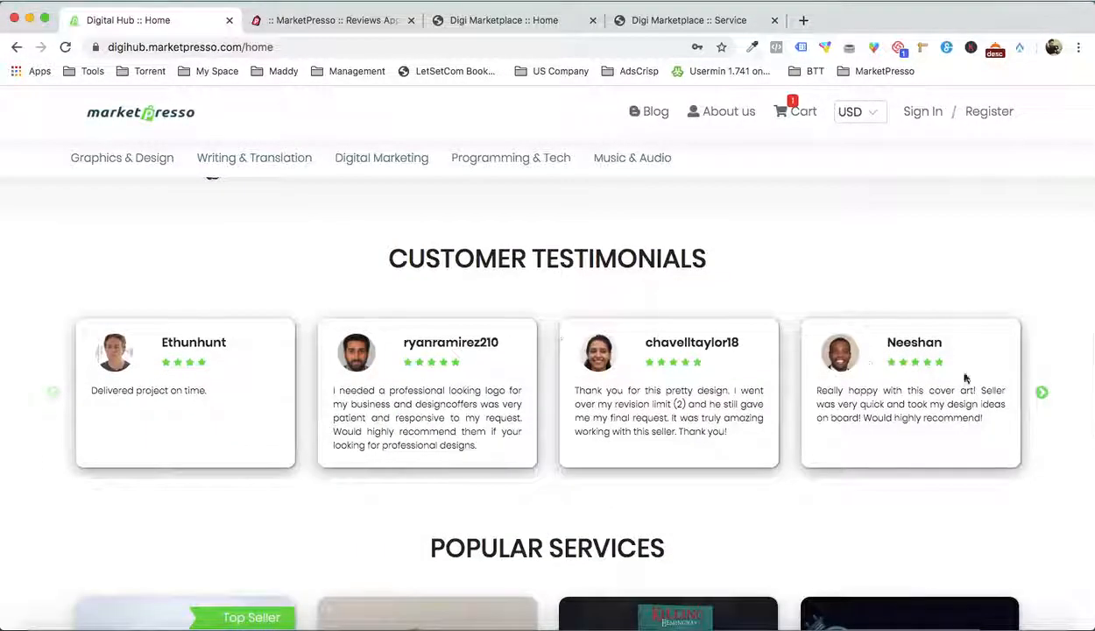
pyautogui.click(1042, 395)
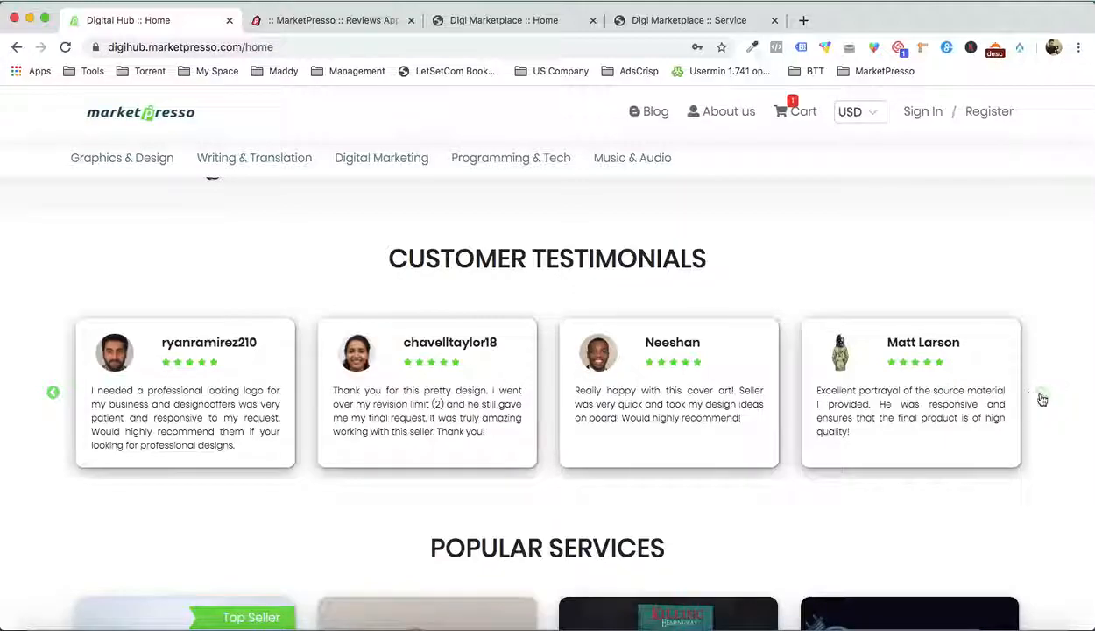
pyautogui.scroll(-5, 1041, 399)
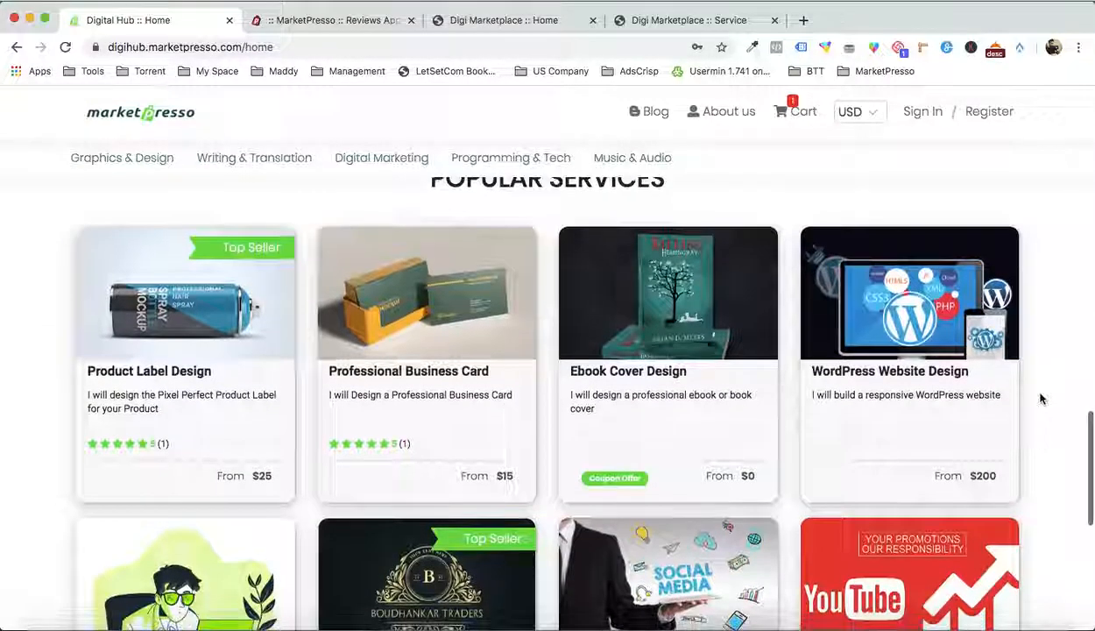
pyautogui.scroll(1, 149, 372)
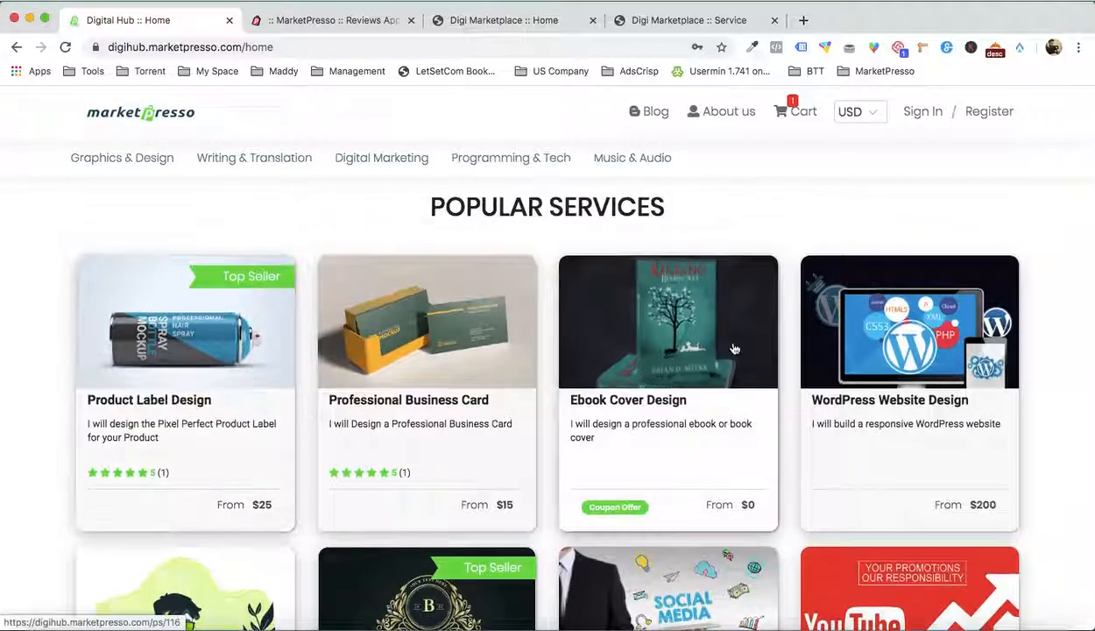
pyautogui.scroll(-3, 734, 348)
pyautogui.scroll(1, 788, 338)
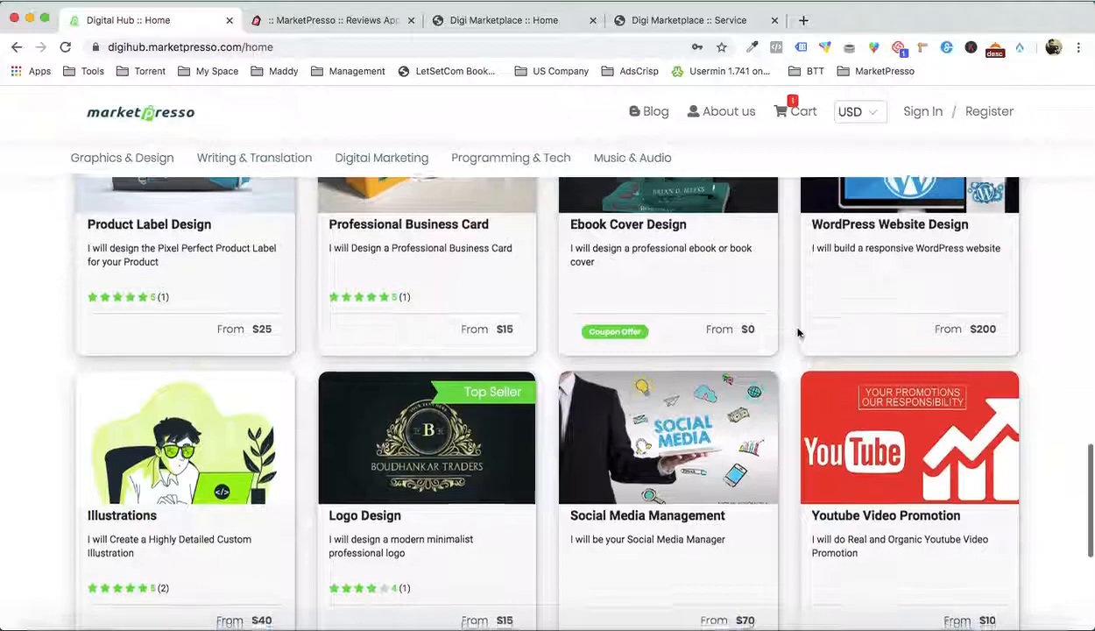
pyautogui.scroll(-5, 797, 333)
pyautogui.scroll(10, 727, 351)
# Open the blog management page in the MarketPresso admin and check the Blog link in the Digital Hub store's header
pyautogui.click(385, 19)
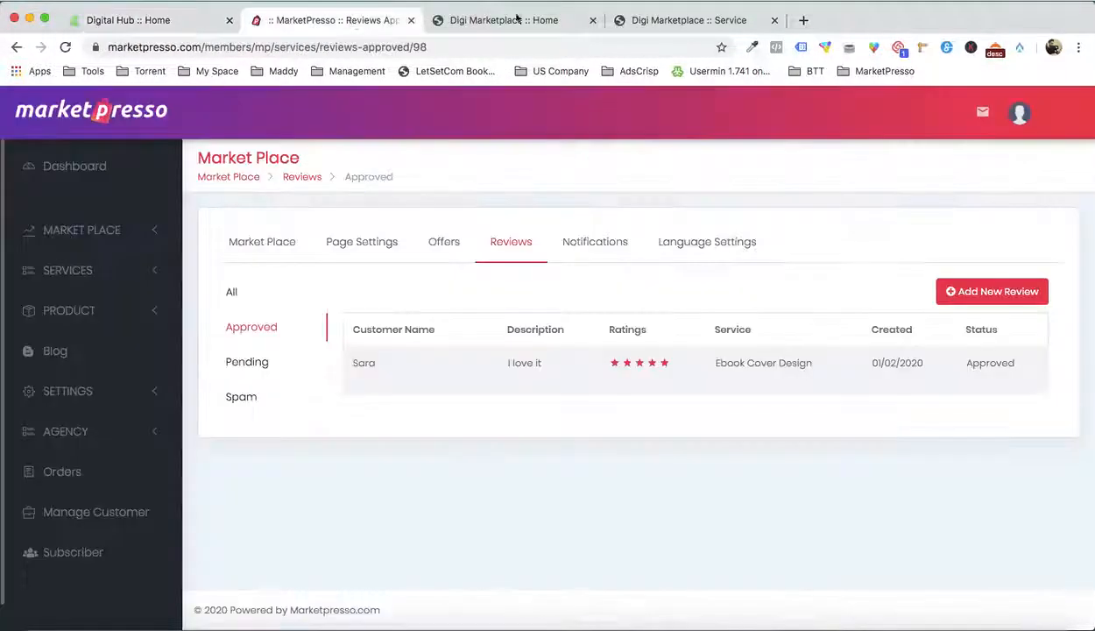
pyautogui.click(103, 346)
pyautogui.click(144, 19)
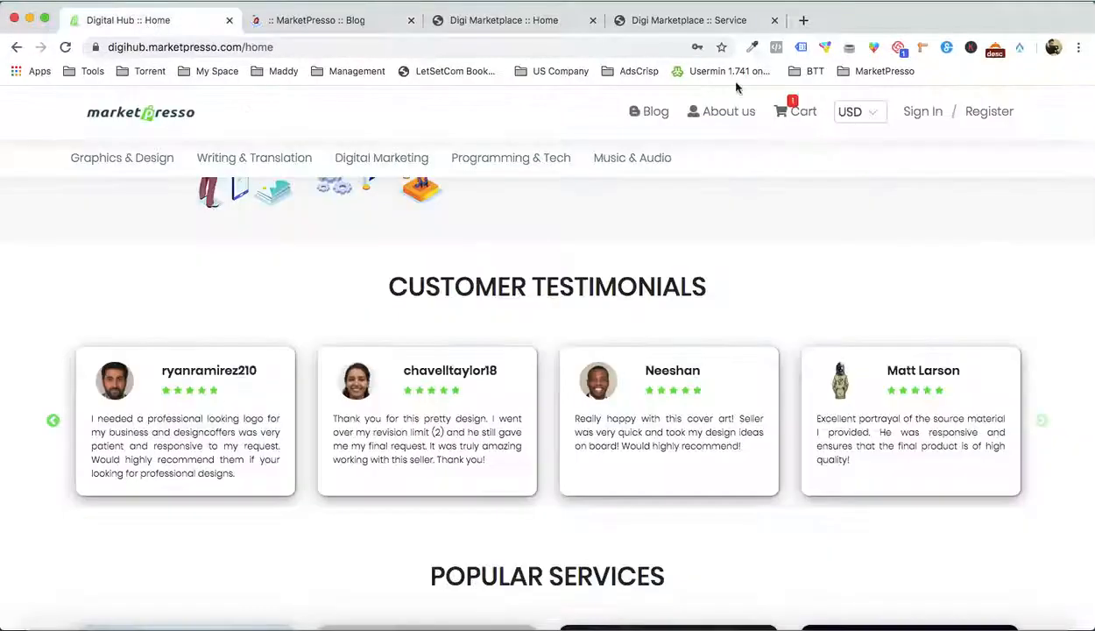
pyautogui.click(317, 24)
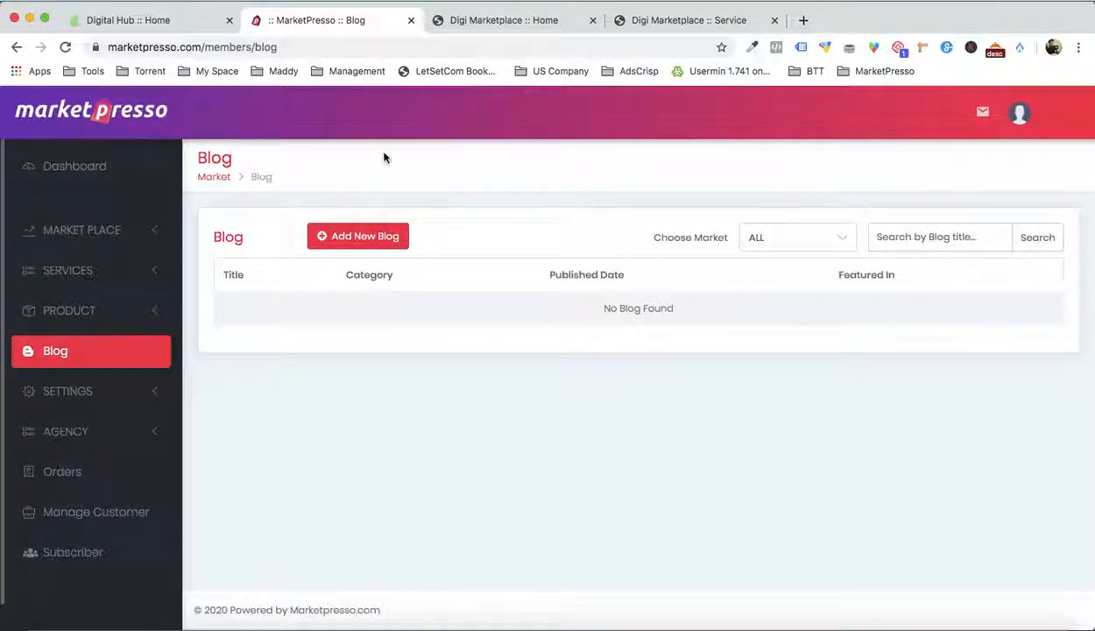
# Open a new blog form, choose Digi Marketplace as its marketplace, look over the fields and close it without saving
pyautogui.click(367, 236)
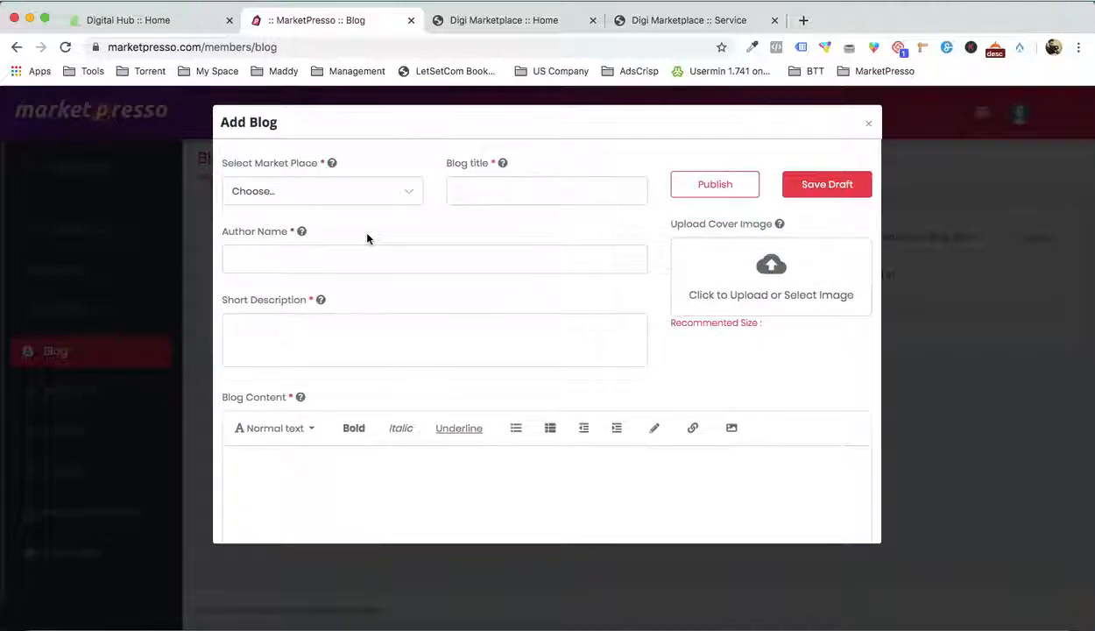
pyautogui.click(382, 204)
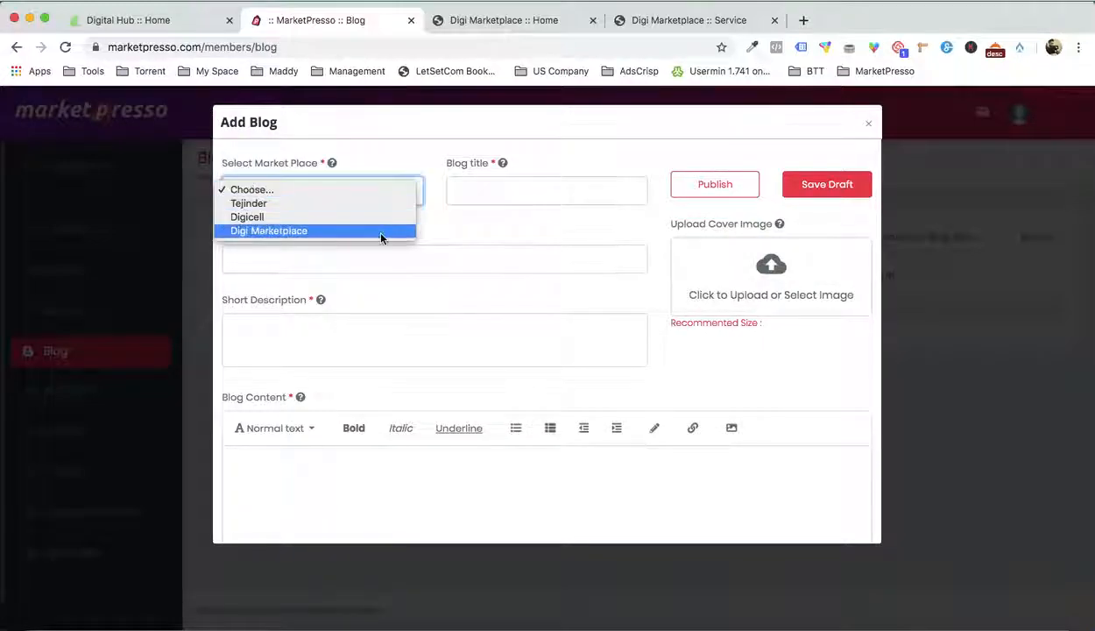
pyautogui.click(372, 229)
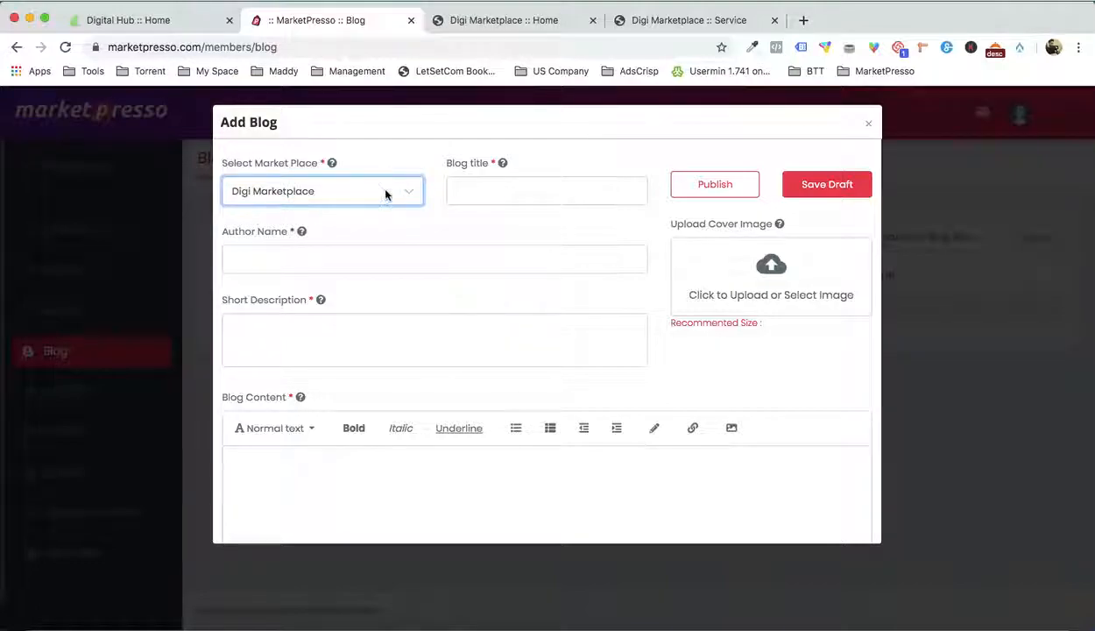
pyautogui.click(513, 201)
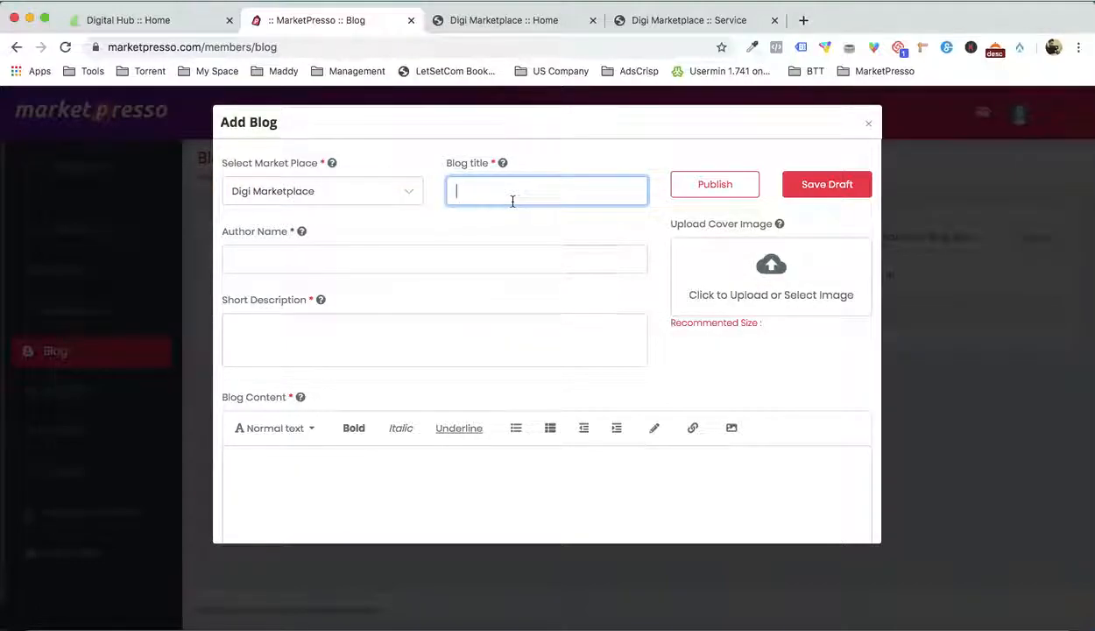
pyautogui.scroll(-3, 366, 269)
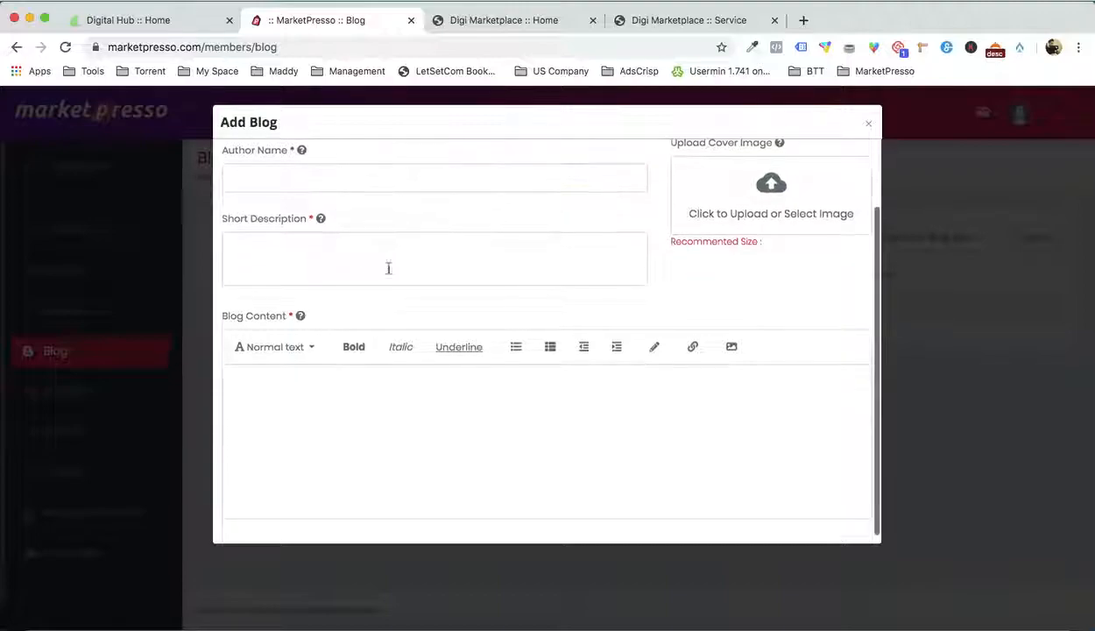
pyautogui.scroll(3, 381, 401)
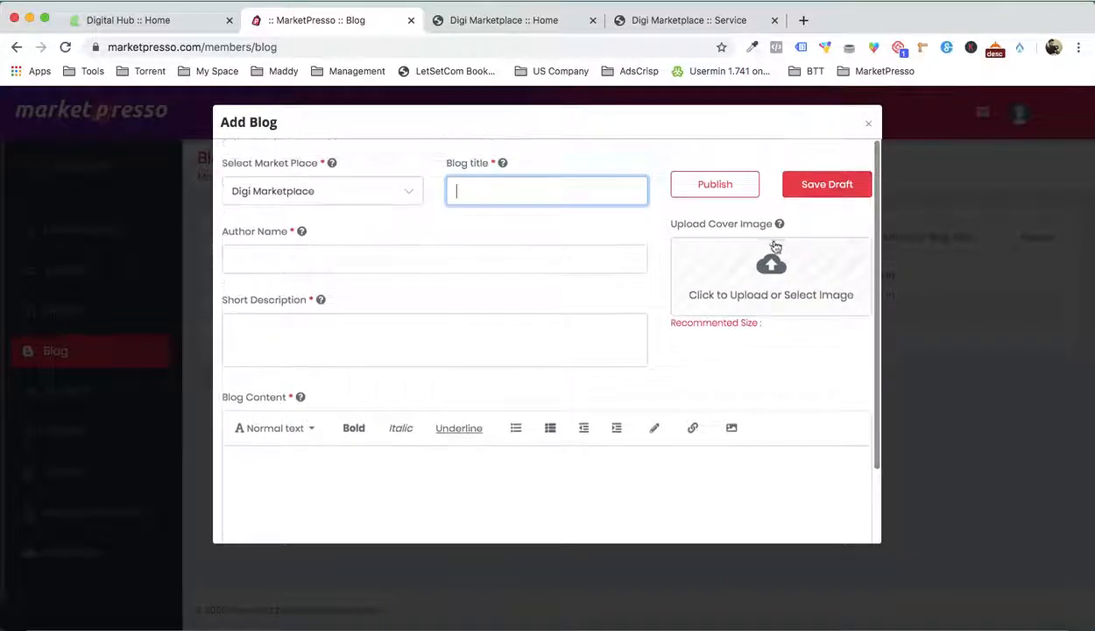
pyautogui.click(868, 123)
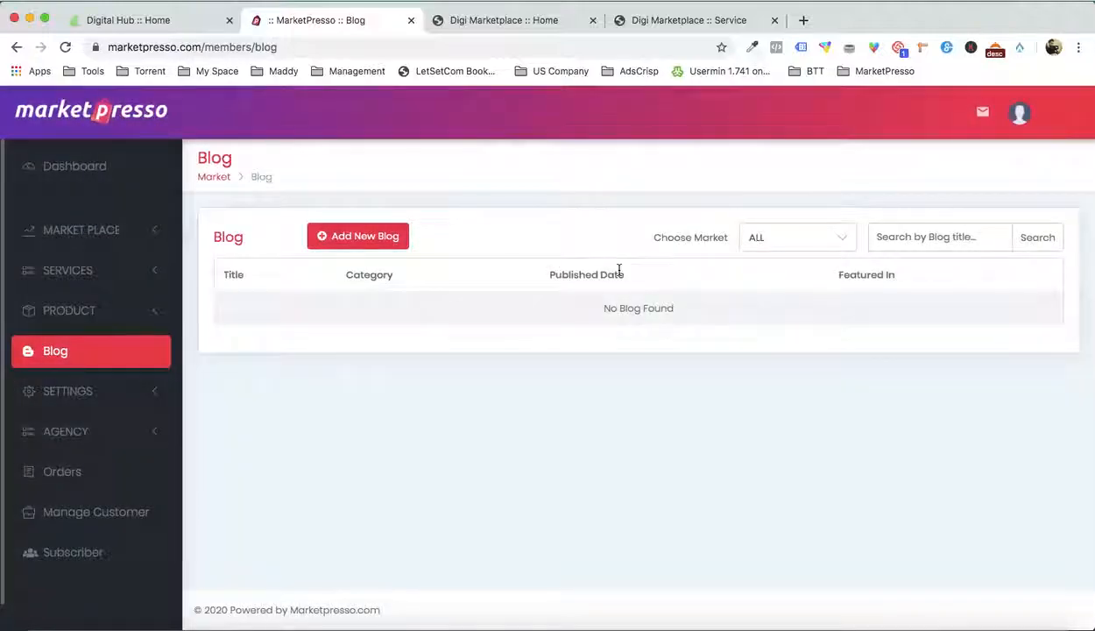
# Close the extra browser tab with the Digi Marketplace service page
pyautogui.click(519, 27)
pyautogui.click(690, 24)
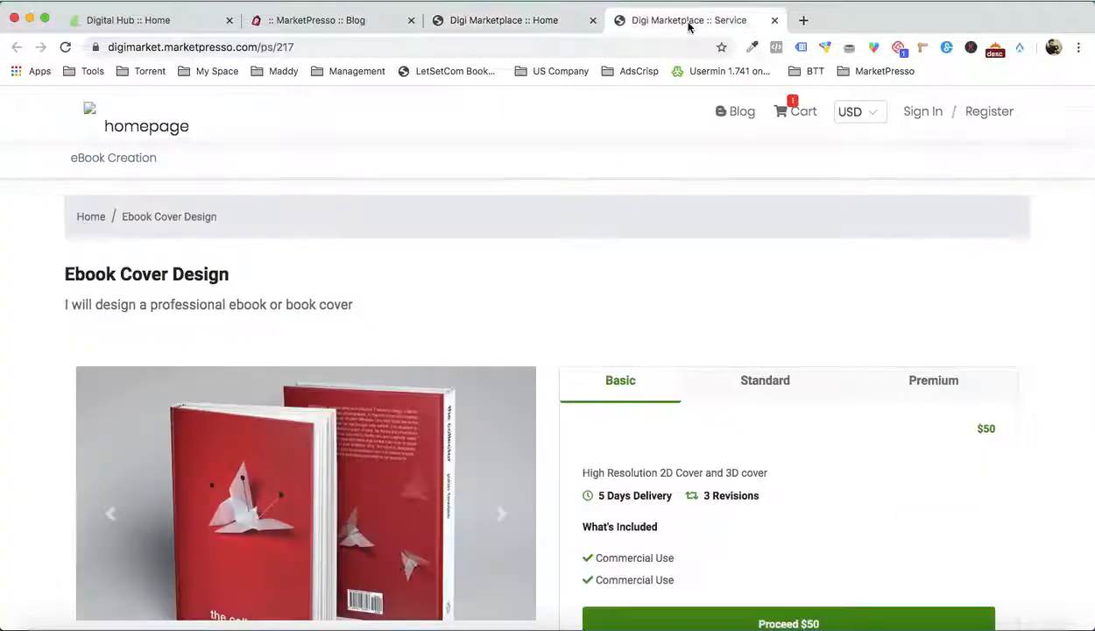
pyautogui.click(774, 20)
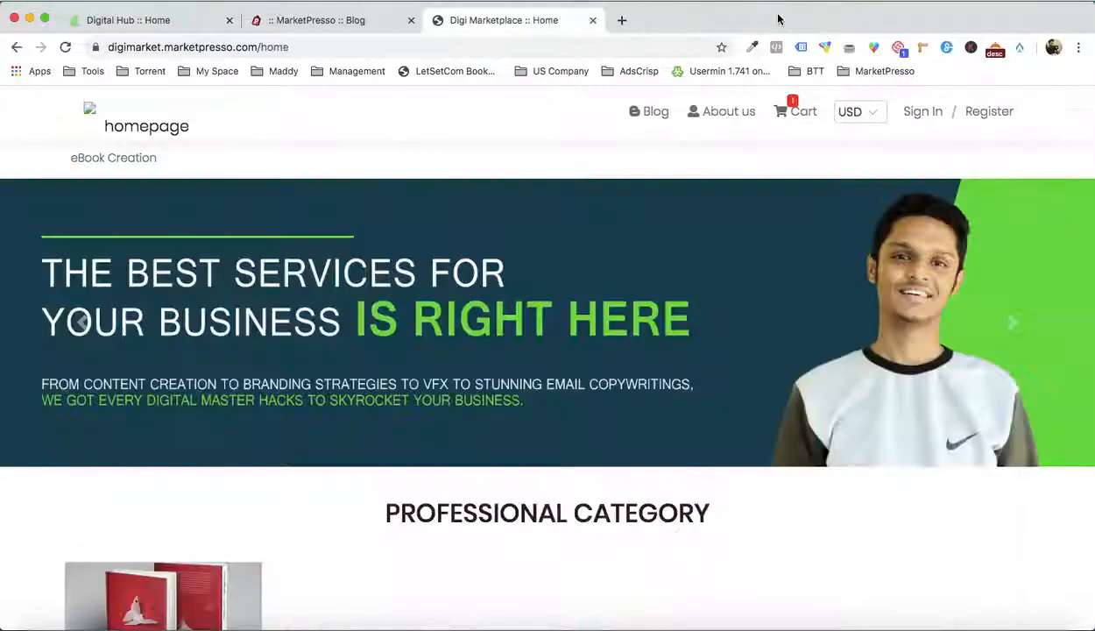
# Look over the live Digi Marketplace home page from the logo and banner through Professional Category to Popular Services
pyautogui.click(88, 109)
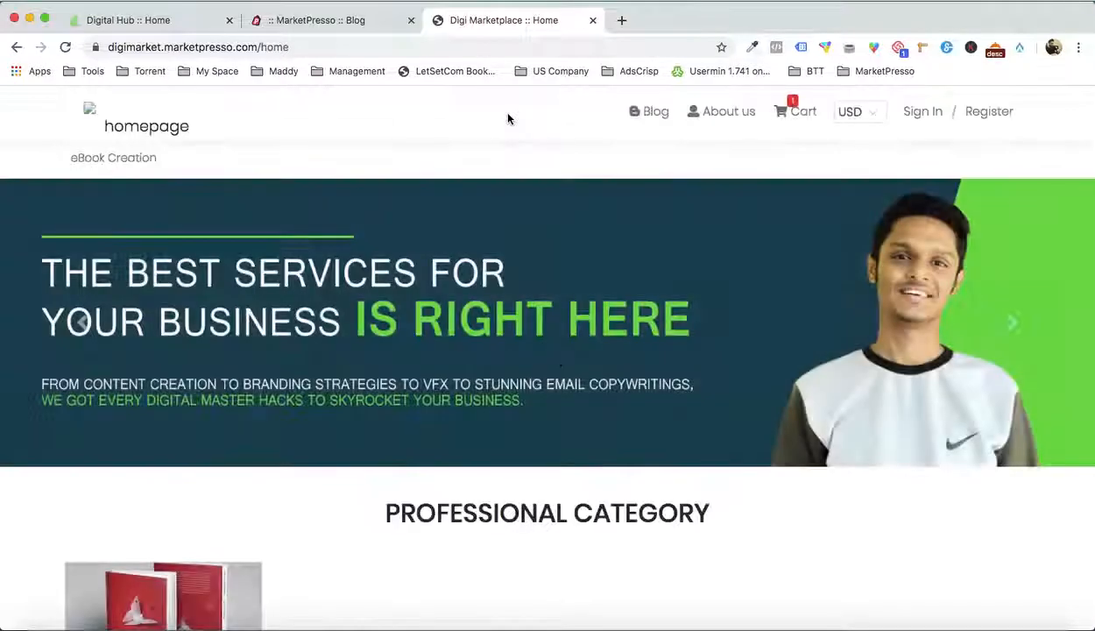
pyautogui.scroll(-3, 543, 286)
pyautogui.scroll(3, 543, 286)
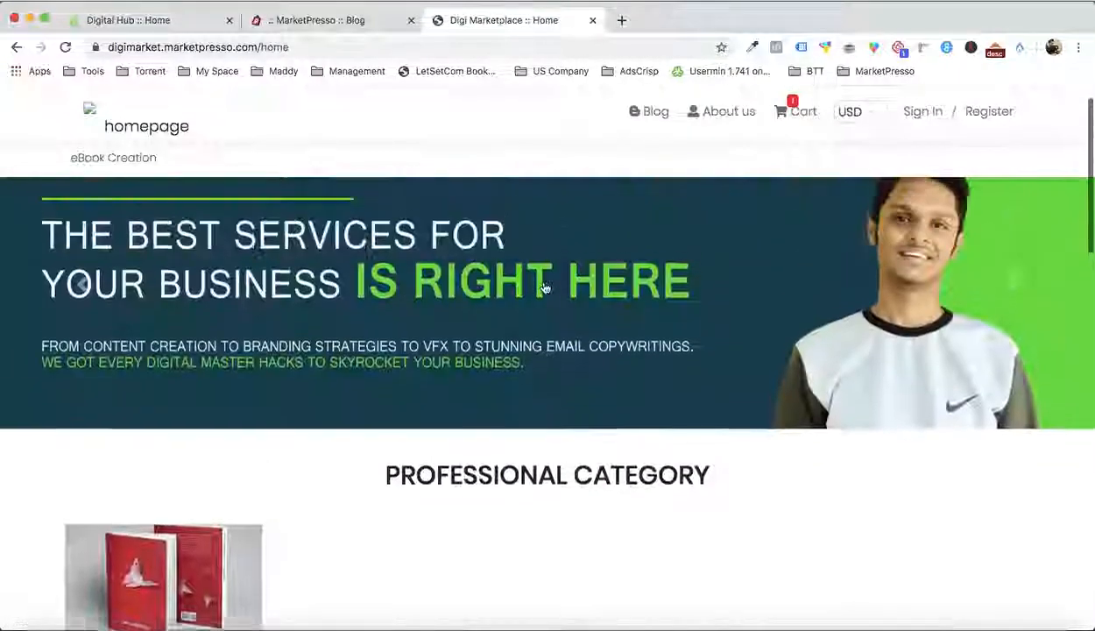
pyautogui.scroll(-10, 543, 286)
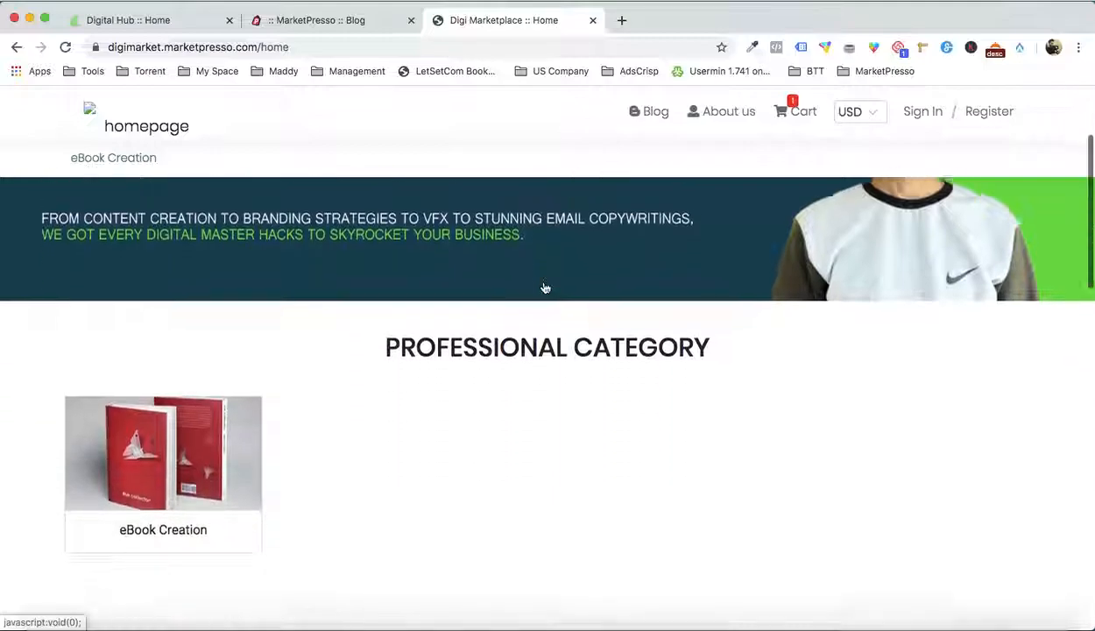
pyautogui.scroll(-5, 544, 287)
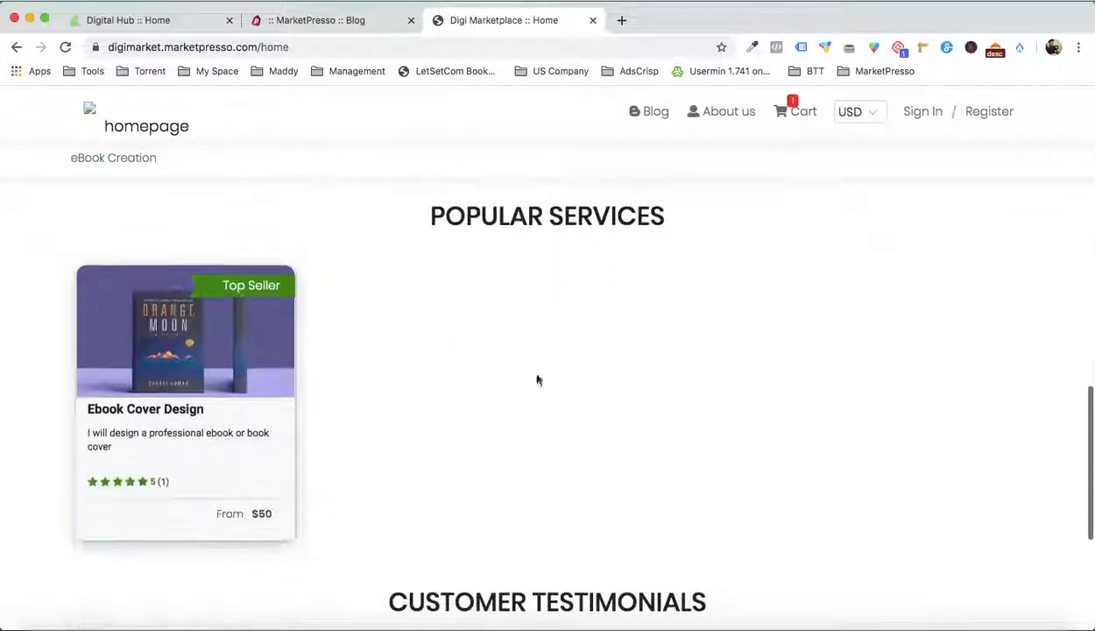
pyautogui.scroll(15, 538, 362)
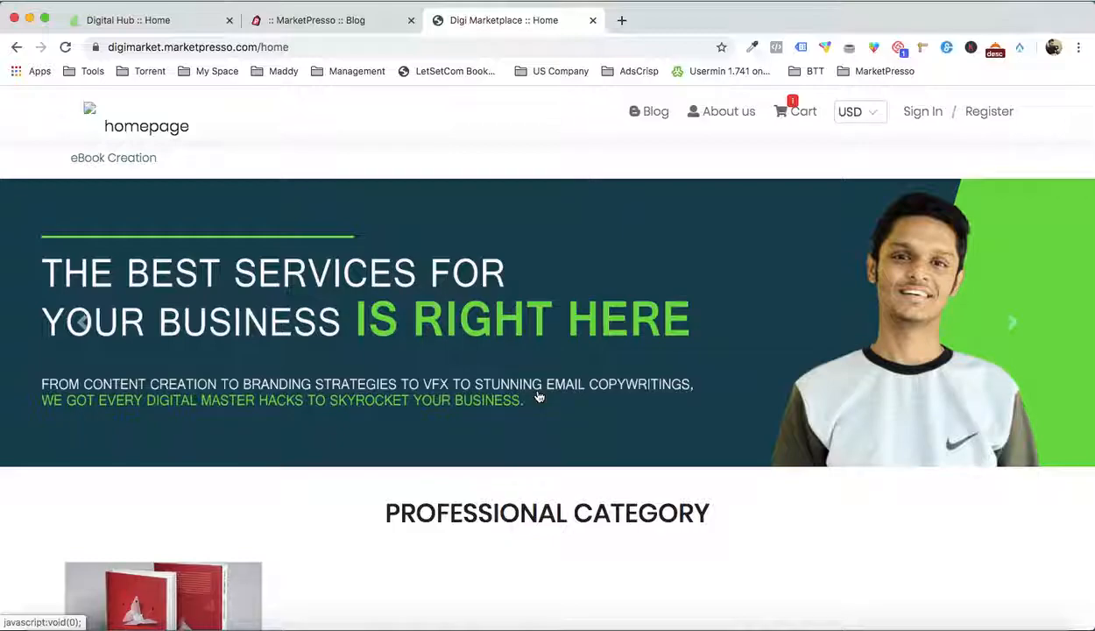
# Return to the Digital Hub store and review its home page, including the newsletter form, marketplace description and Top Categories
pyautogui.click(166, 27)
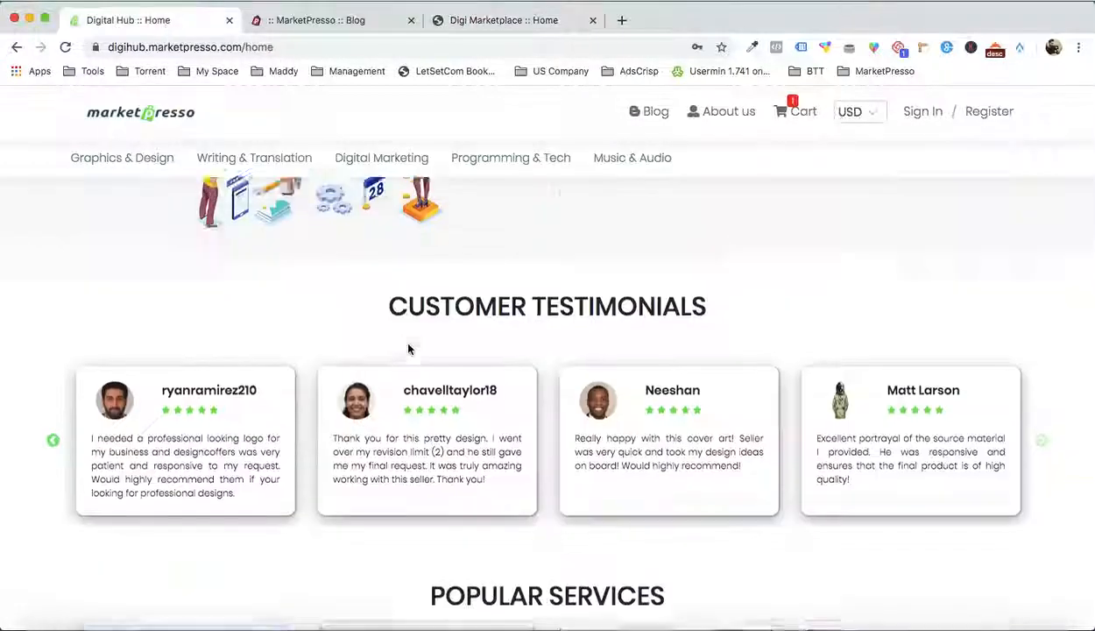
pyautogui.scroll(2, 409, 349)
pyautogui.scroll(-10, 408, 349)
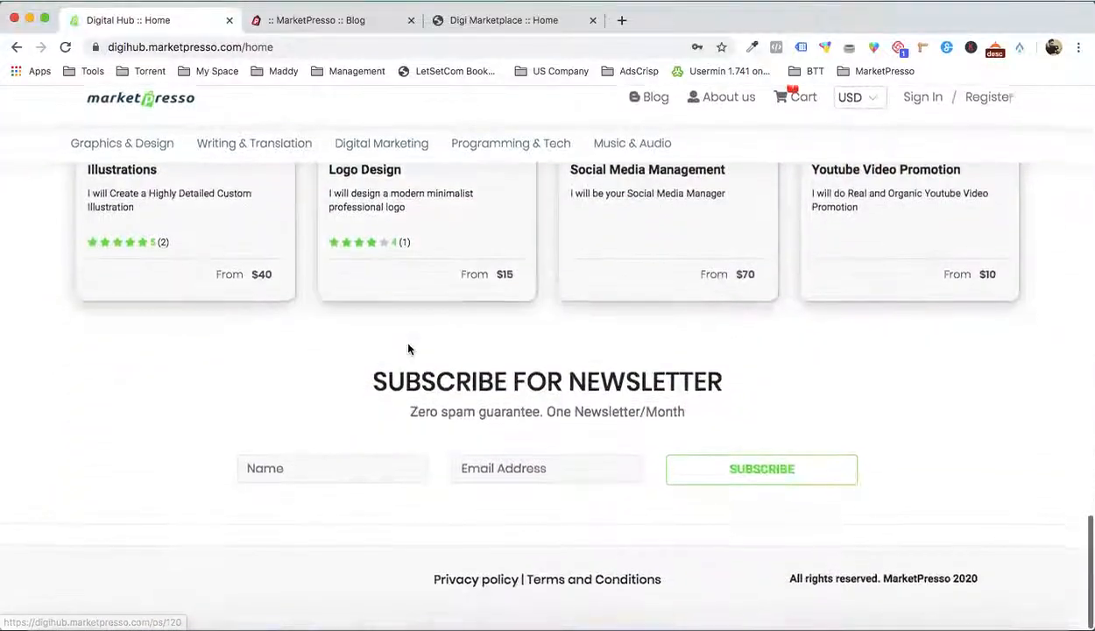
pyautogui.scroll(8, 408, 349)
pyautogui.scroll(6, 408, 348)
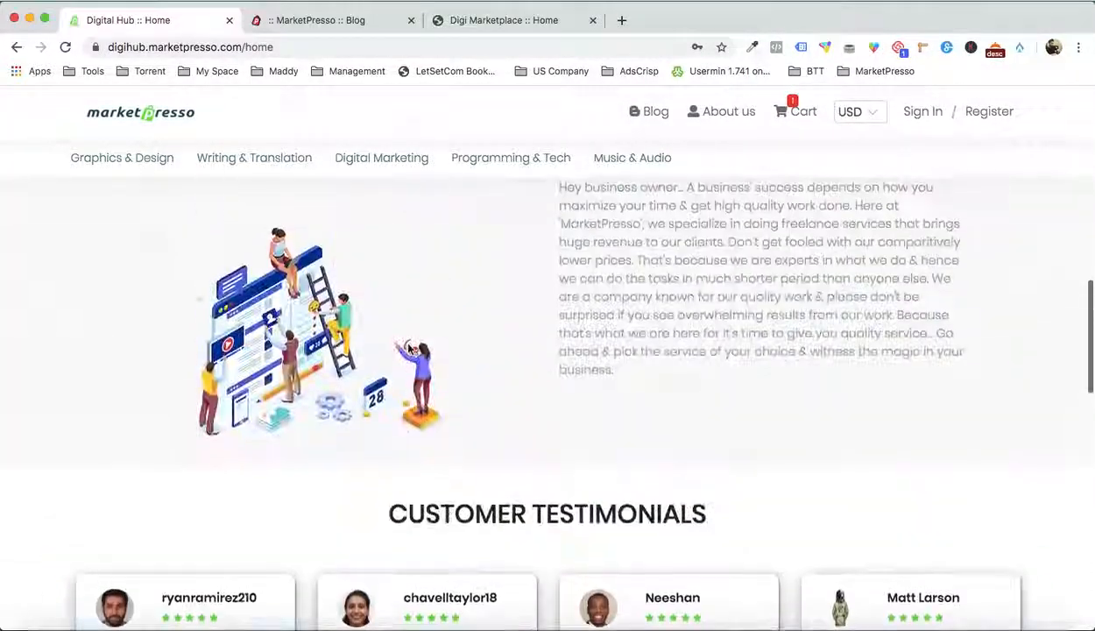
pyautogui.scroll(1, 408, 349)
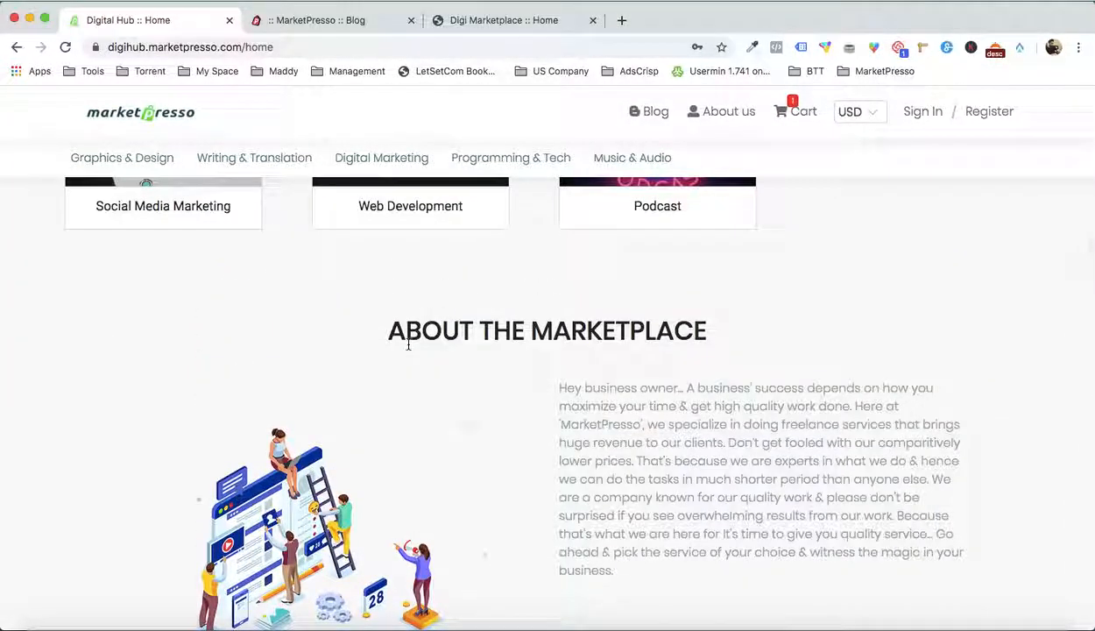
pyautogui.scroll(5, 409, 345)
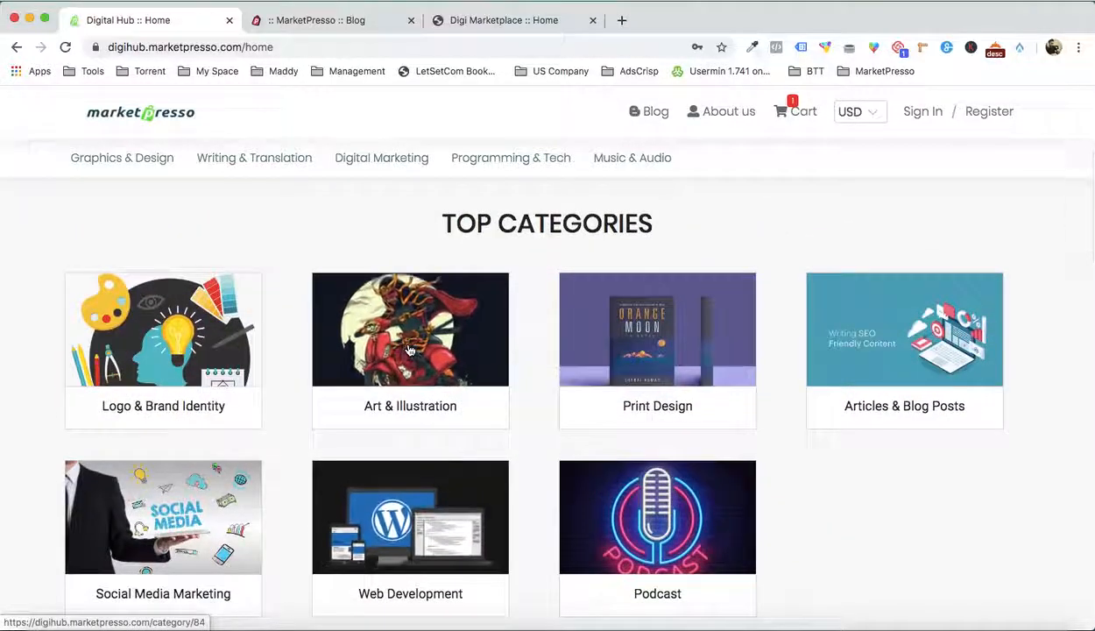
pyautogui.scroll(3, 408, 350)
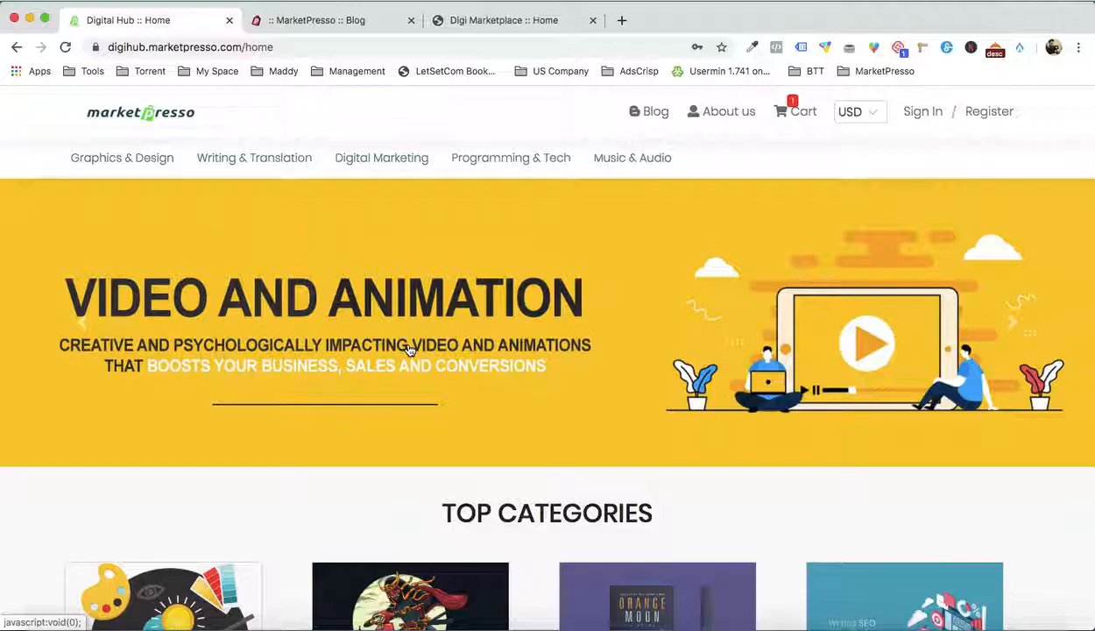
pyautogui.scroll(-3, 567, 347)
pyautogui.scroll(3, 567, 347)
pyautogui.scroll(-4, 665, 336)
pyautogui.scroll(-10, 963, 442)
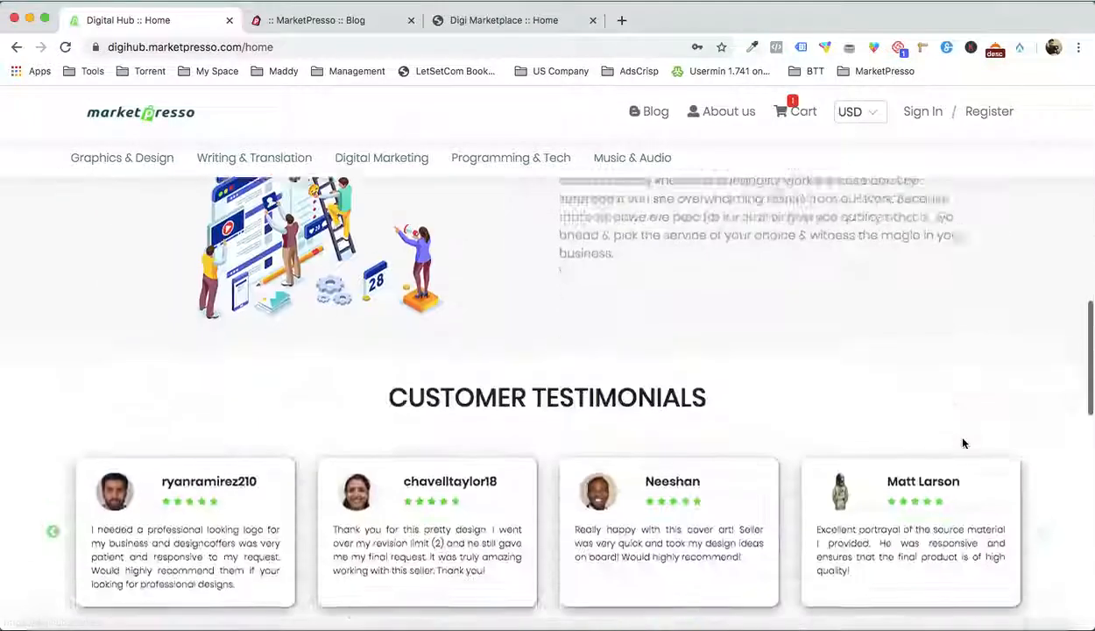
pyautogui.scroll(-5, 962, 442)
pyautogui.scroll(15, 963, 443)
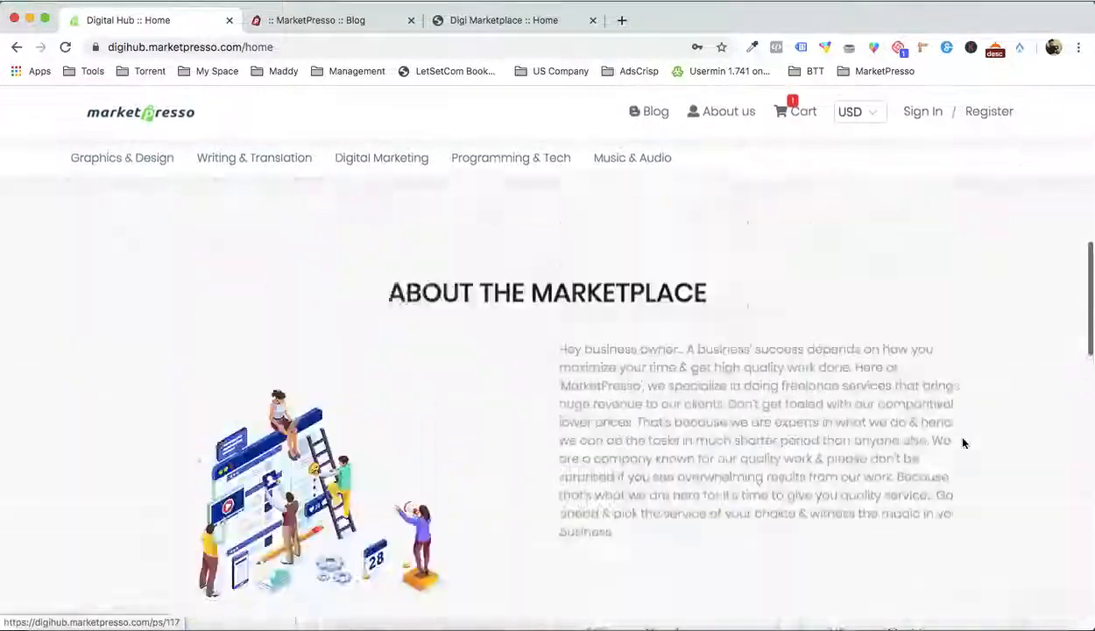
pyautogui.scroll(-8, 321, 293)
pyautogui.scroll(8, 321, 293)
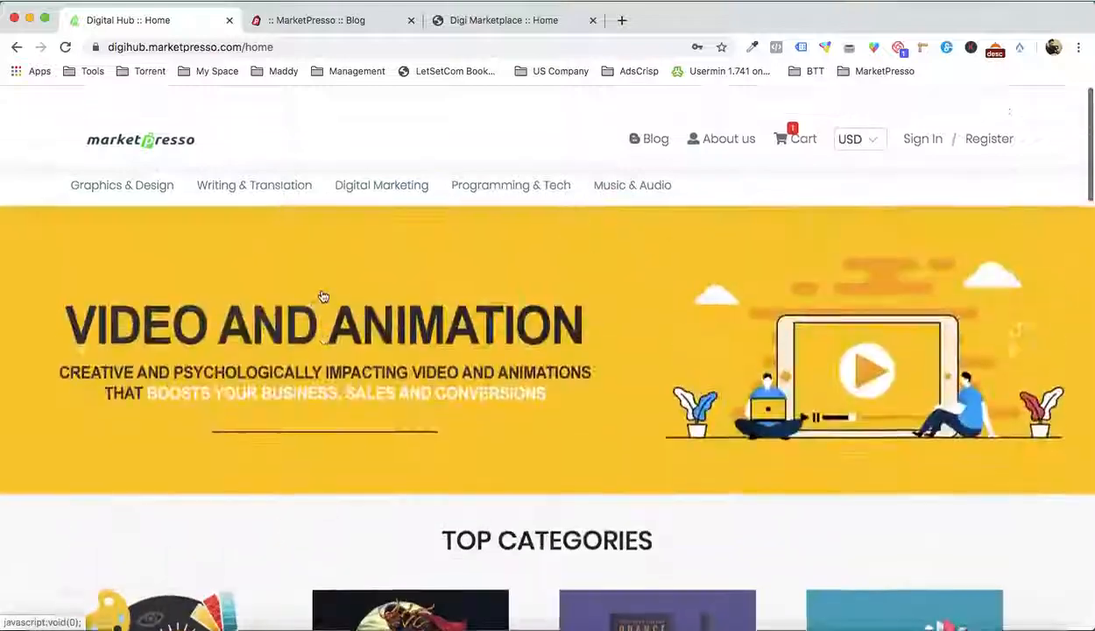
pyautogui.scroll(-3, 513, 386)
pyautogui.scroll(3, 513, 386)
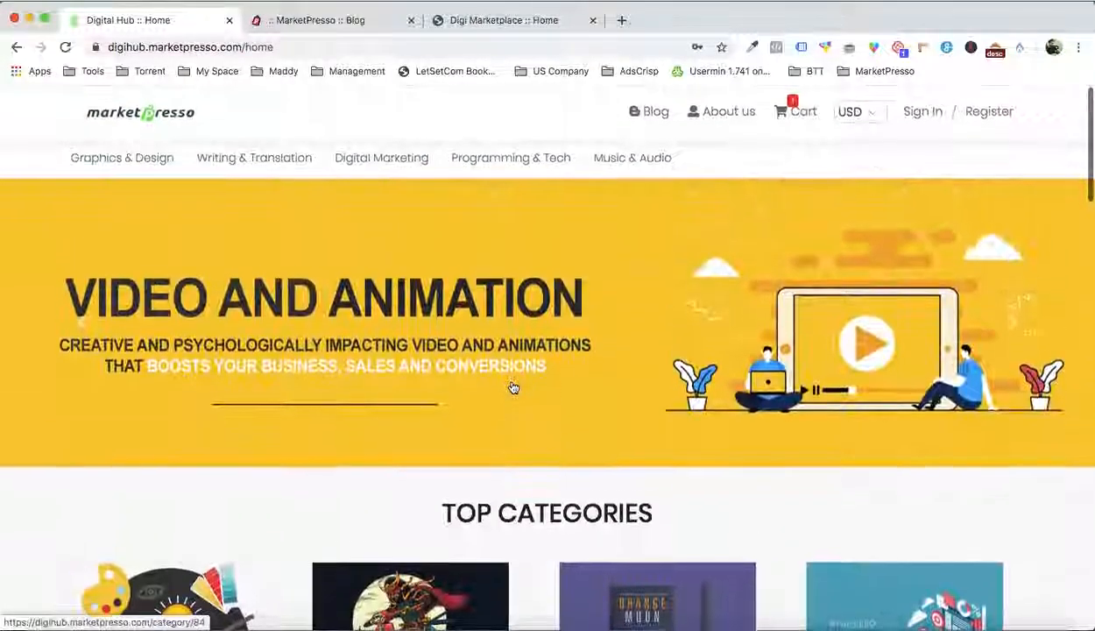